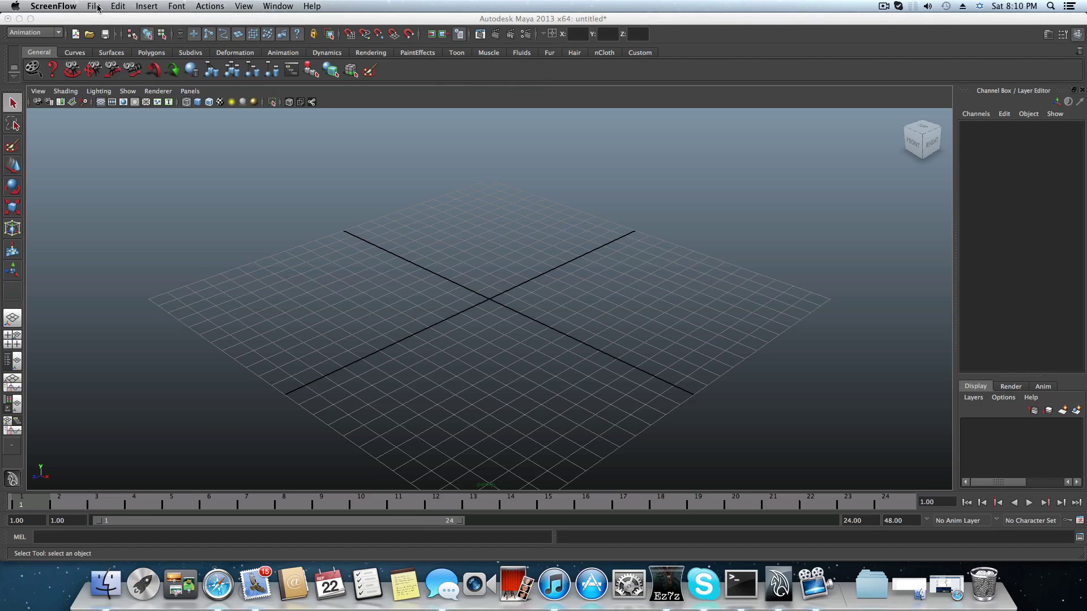
click(149, 24)
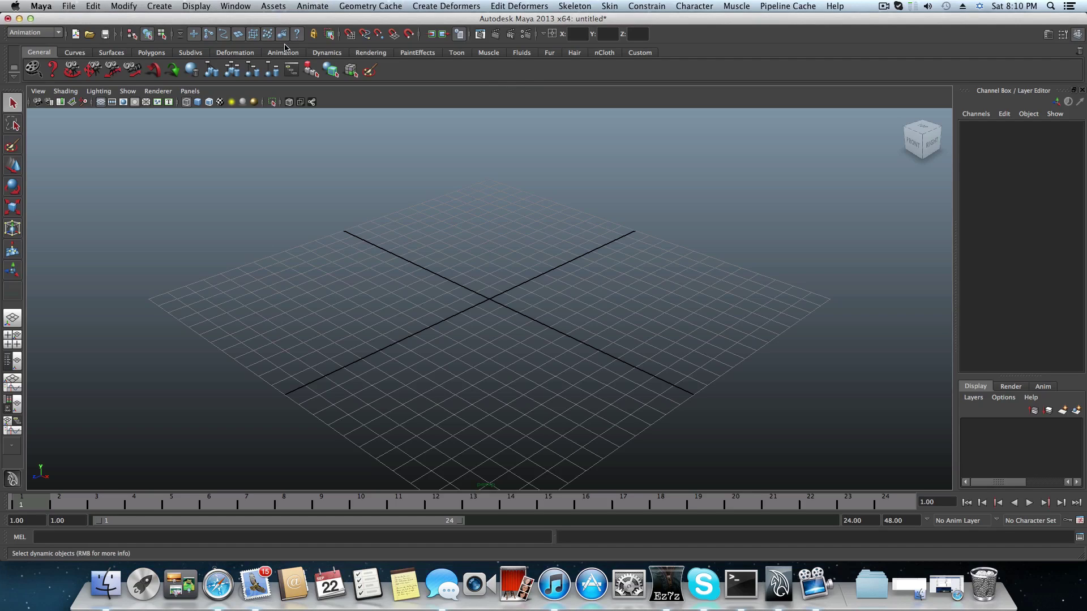
click(69, 6)
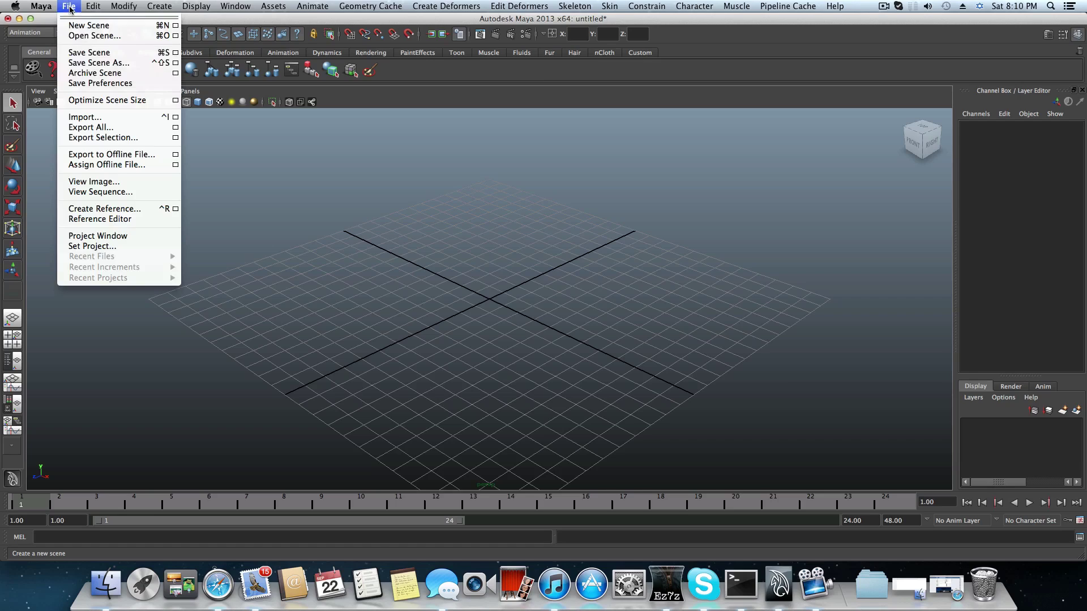
click(91, 64)
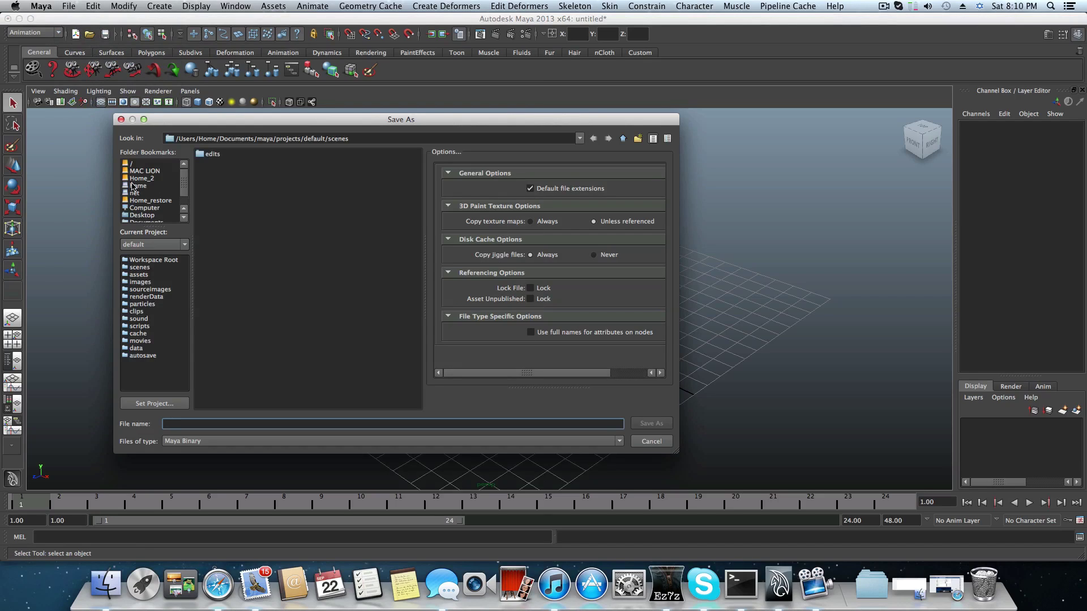
click(136, 179)
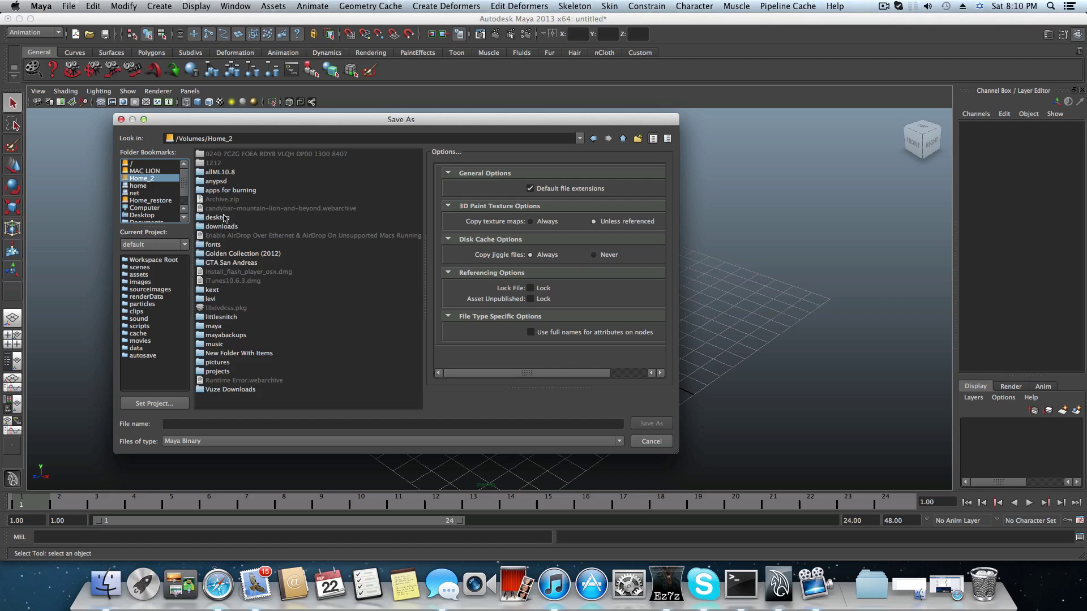
click(215, 191)
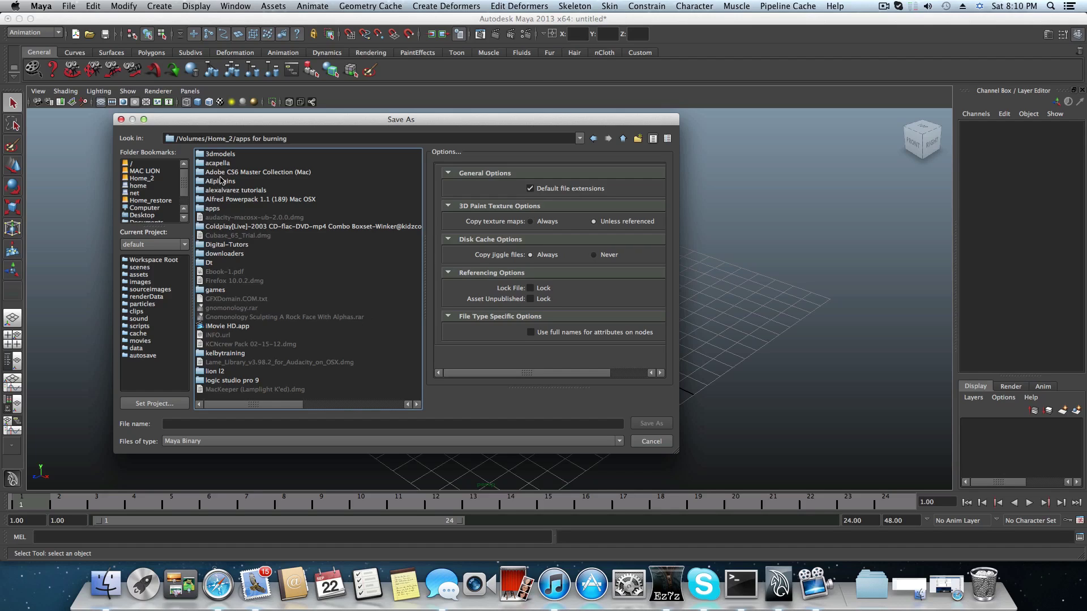
double_click(213, 209)
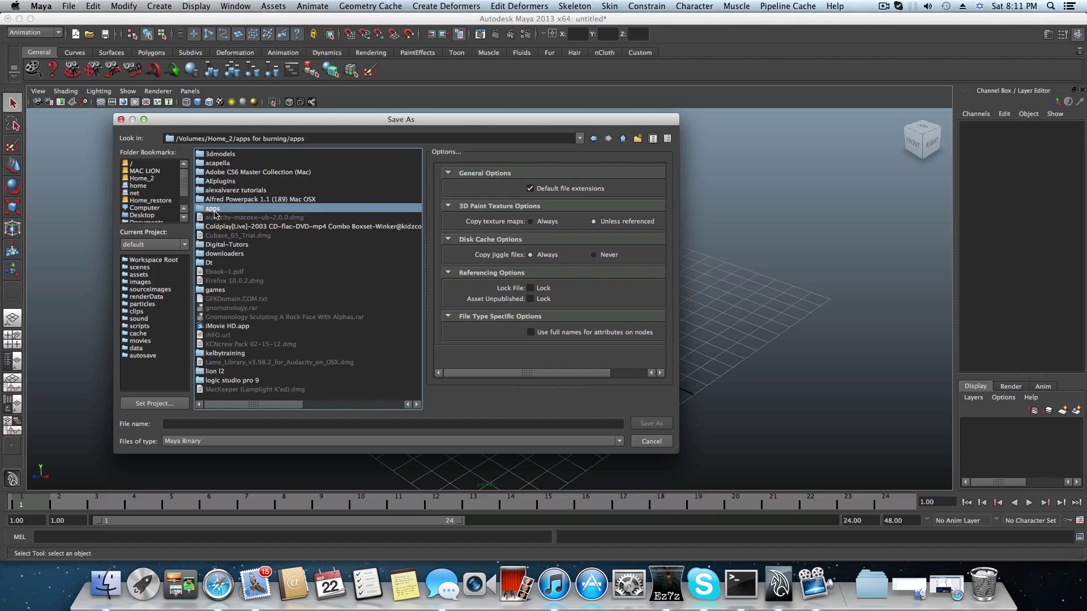
double_click(220, 263)
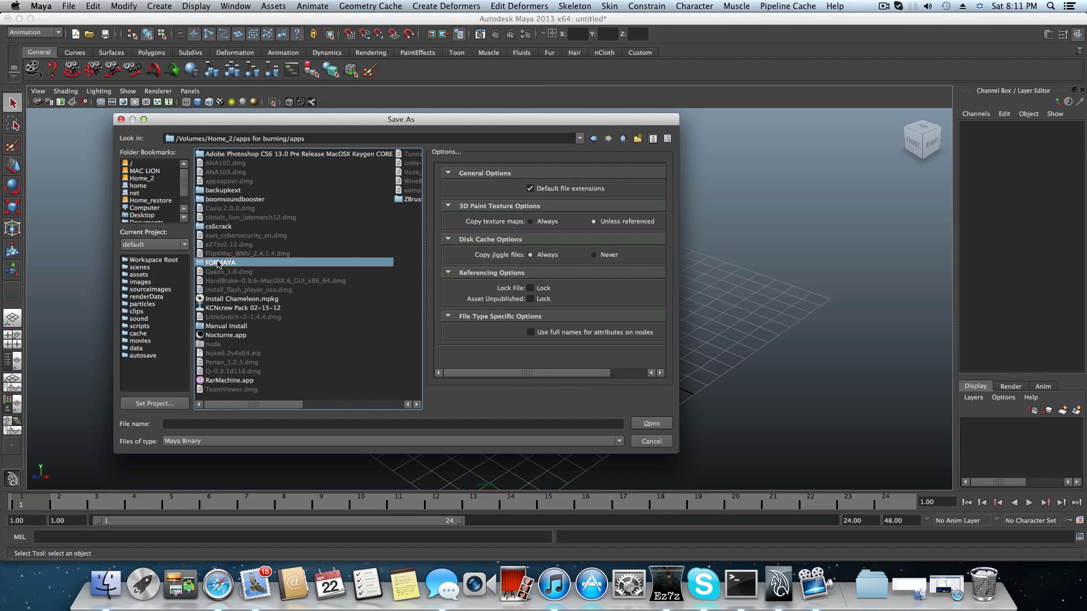
double_click(219, 290)
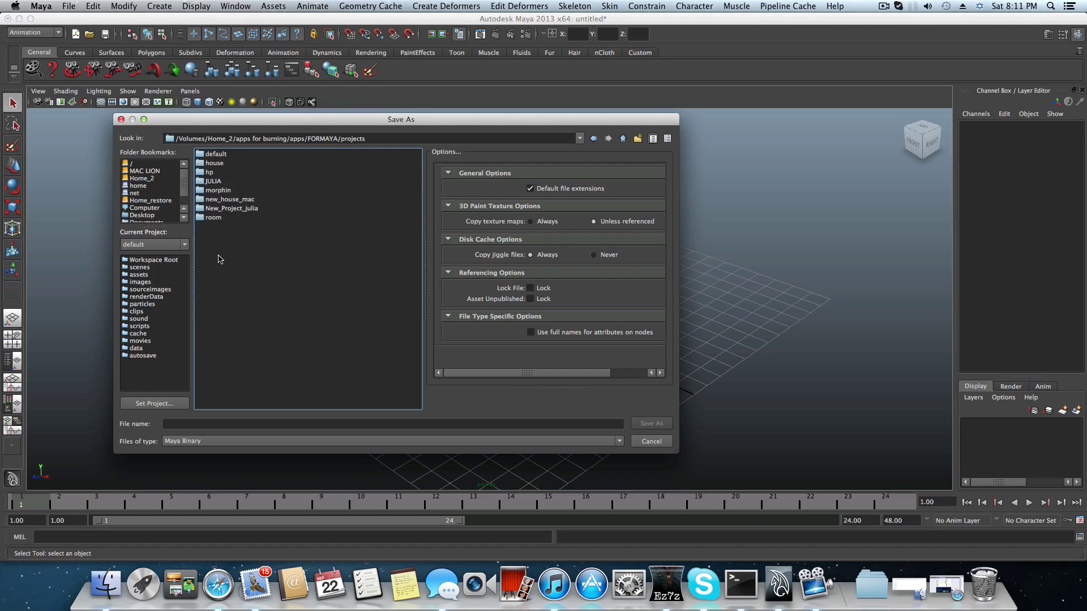
double_click(215, 182)
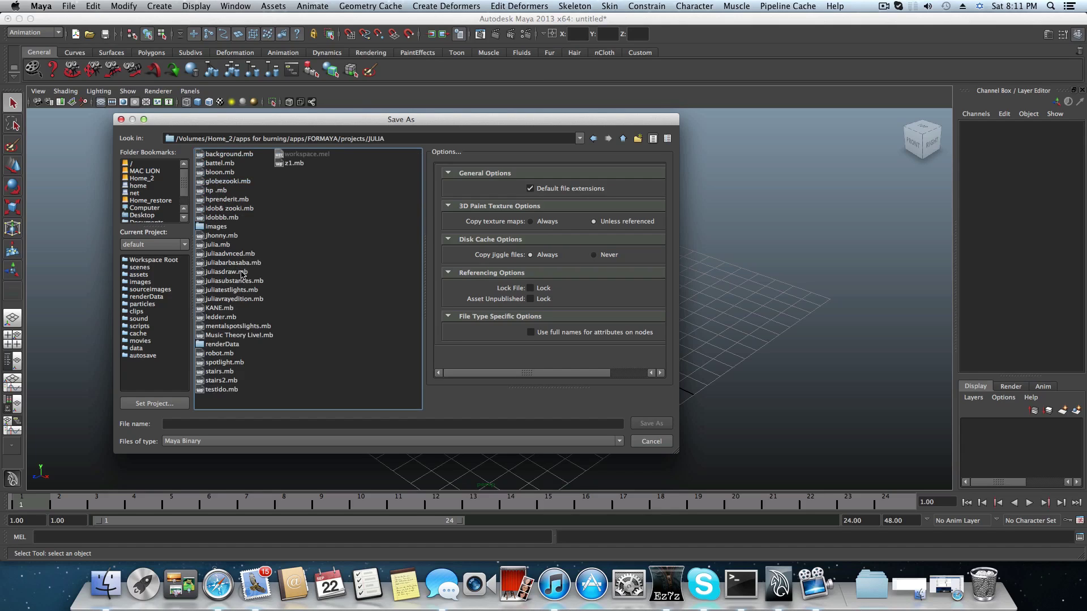
double_click(239, 256)
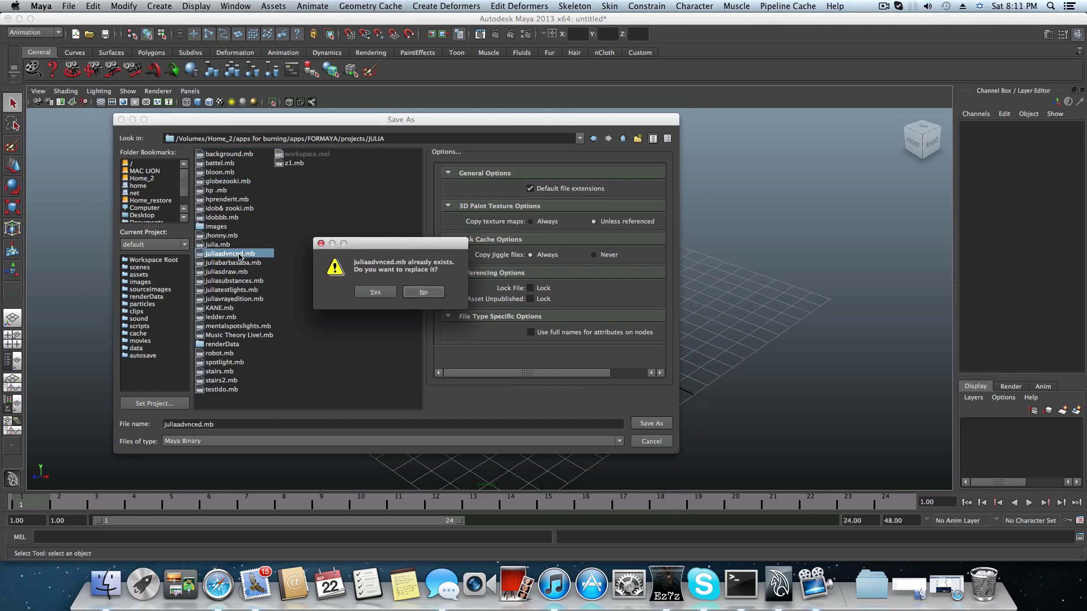
click(415, 294)
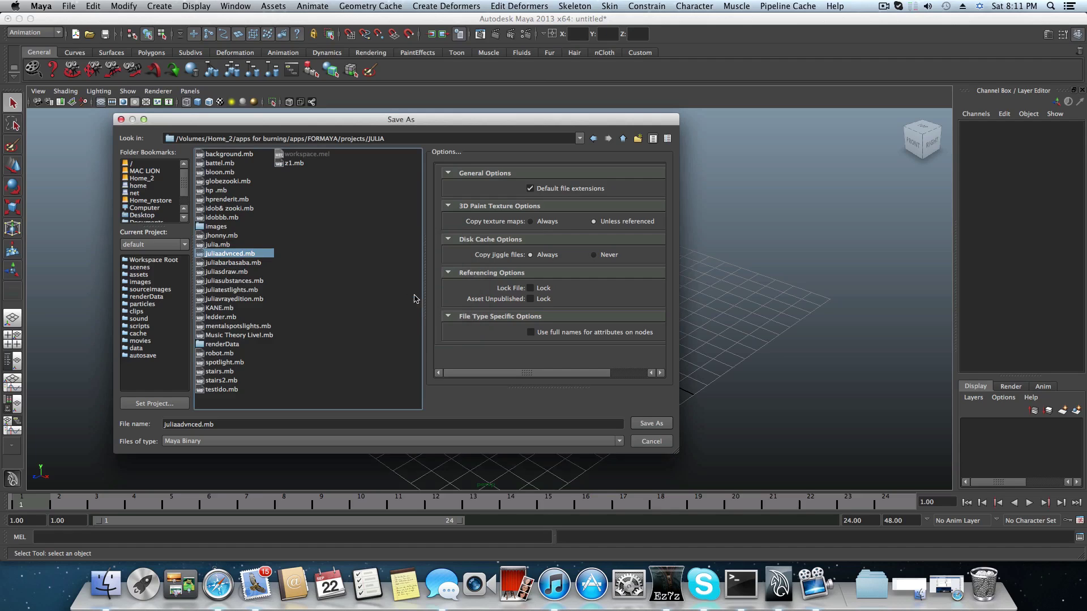
click(651, 441)
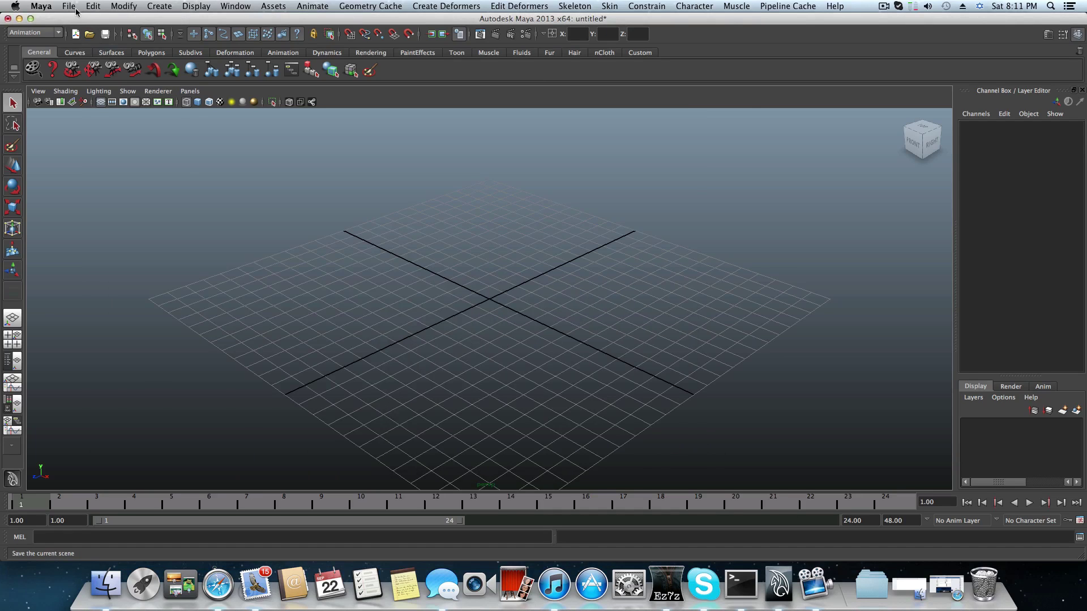
Open the scene juliaadvnced.mb from the Home_2 volume's apps for burning/apps/FORMAYA/projects/JULIA folder.
click(68, 6)
click(84, 36)
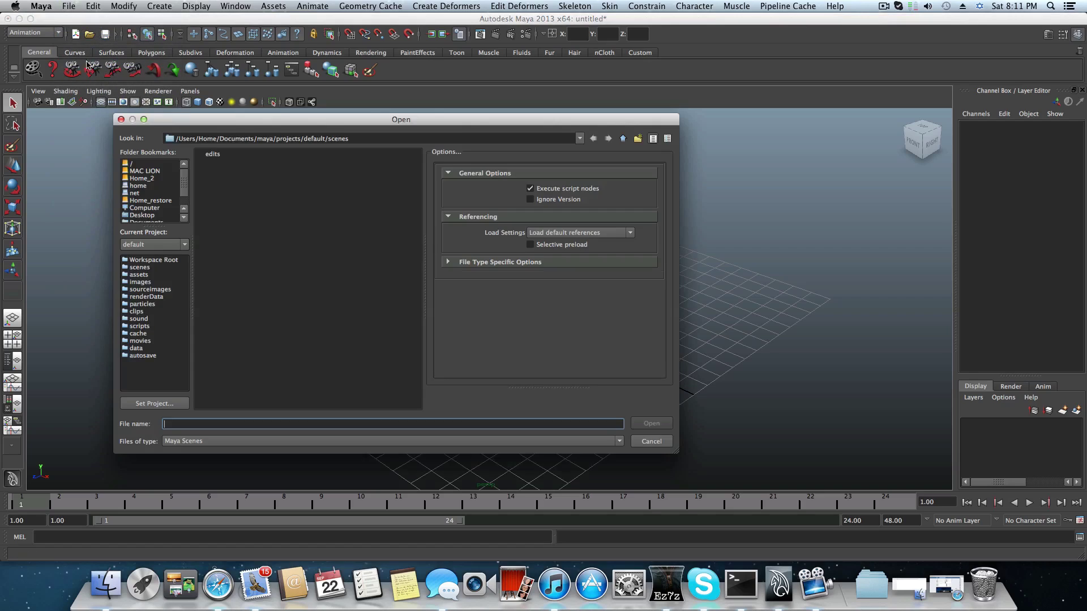
click(142, 178)
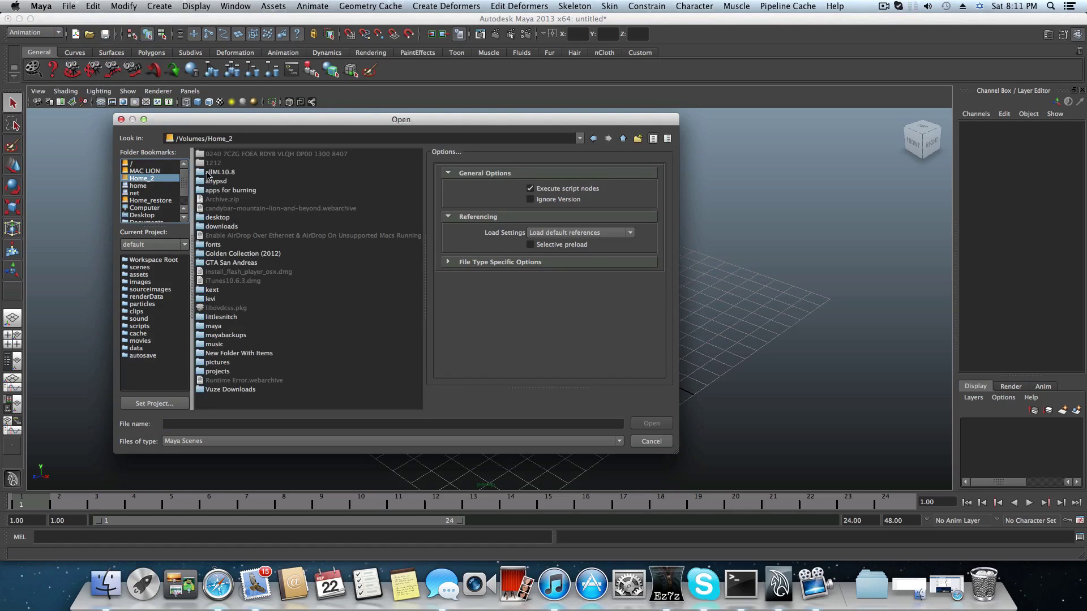
double_click(213, 190)
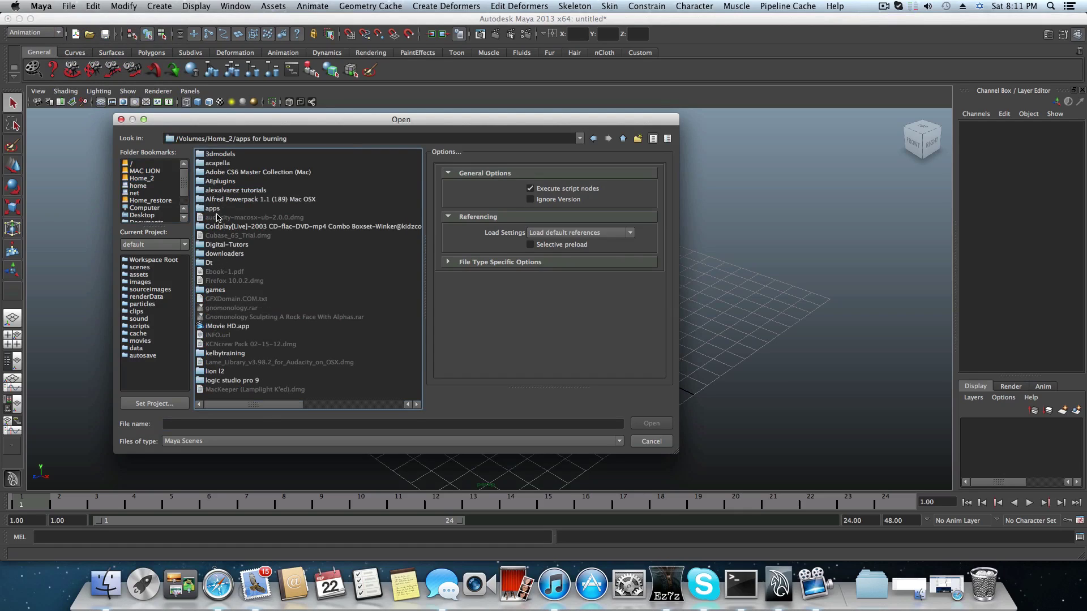
click(213, 209)
double_click(213, 208)
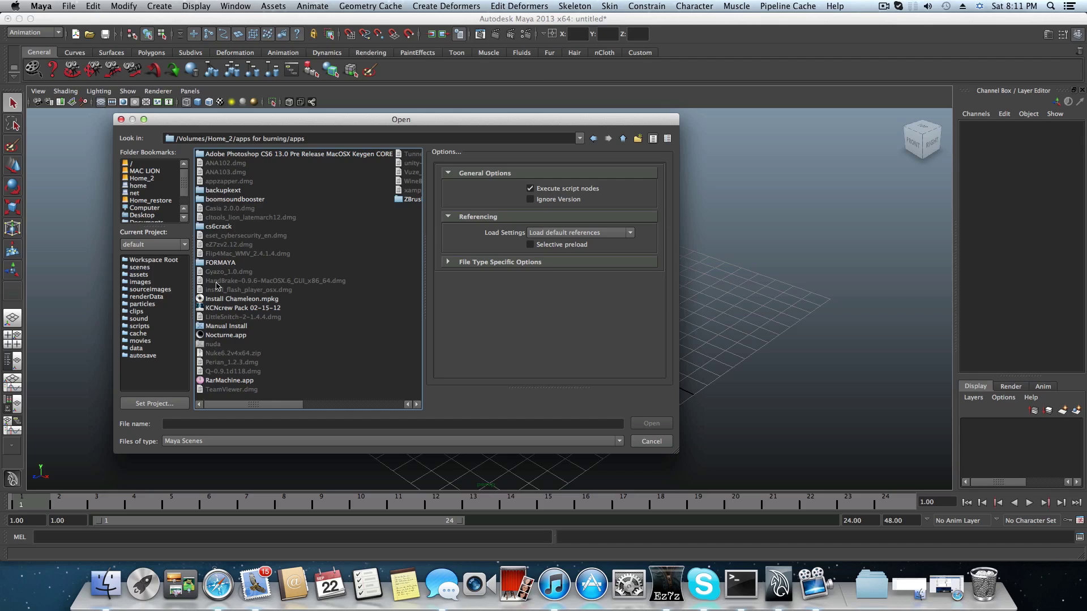
click(225, 262)
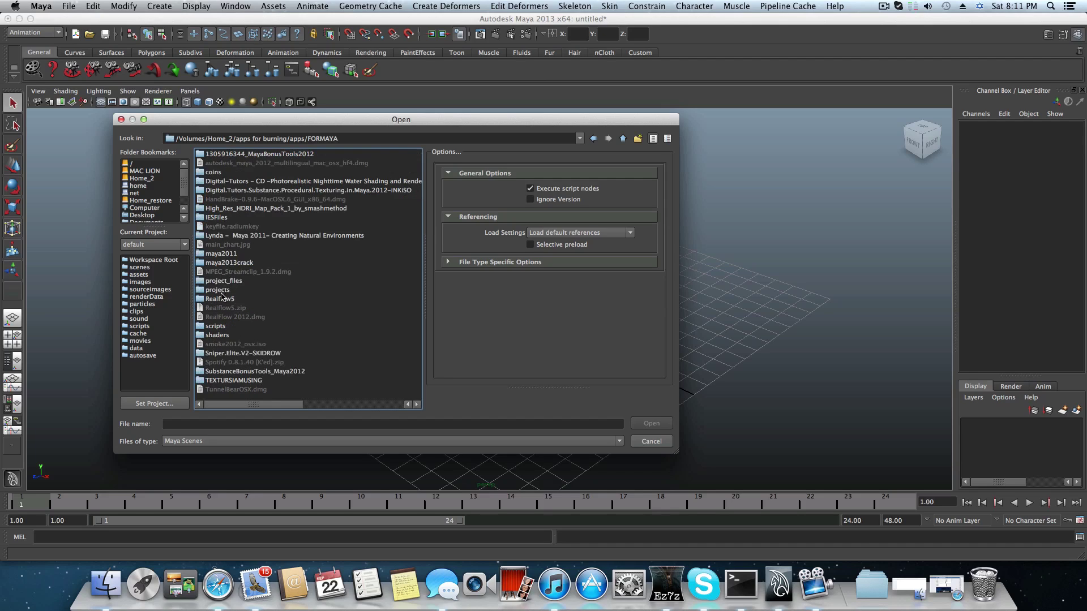
double_click(220, 290)
click(211, 181)
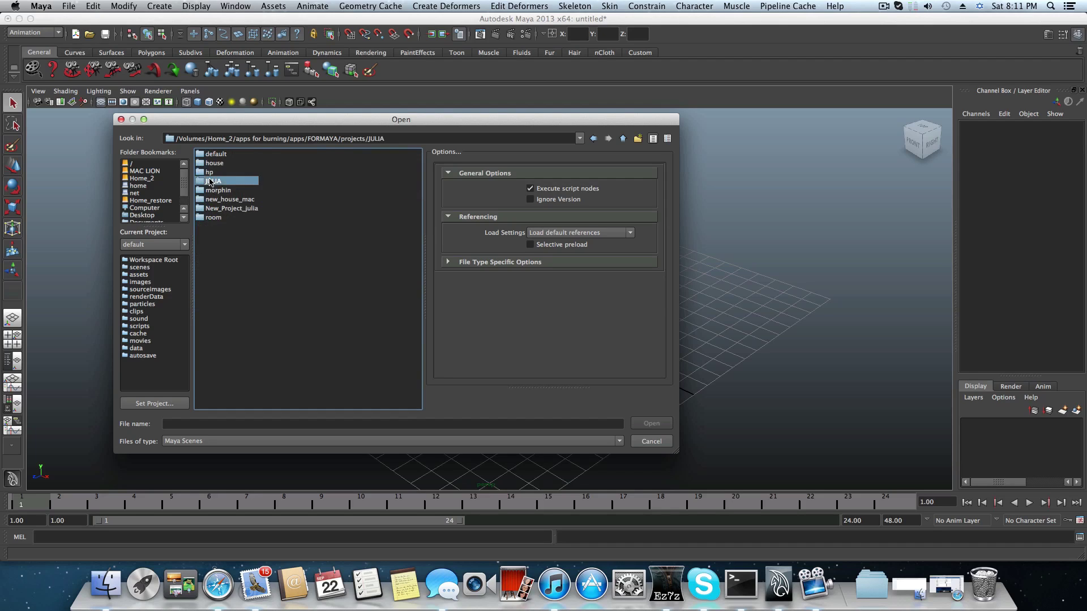
click(218, 254)
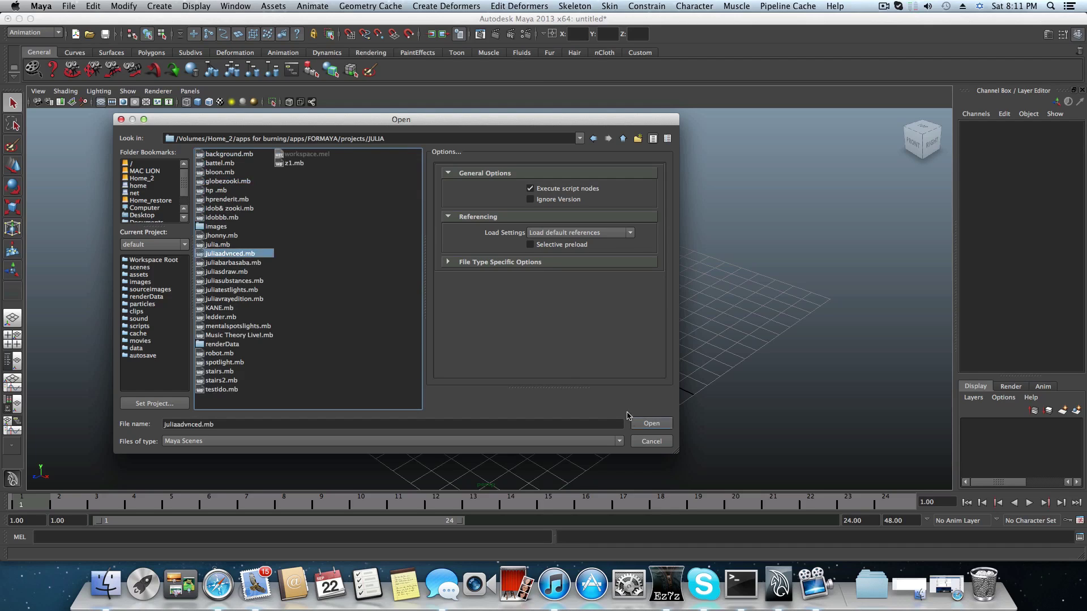
click(649, 425)
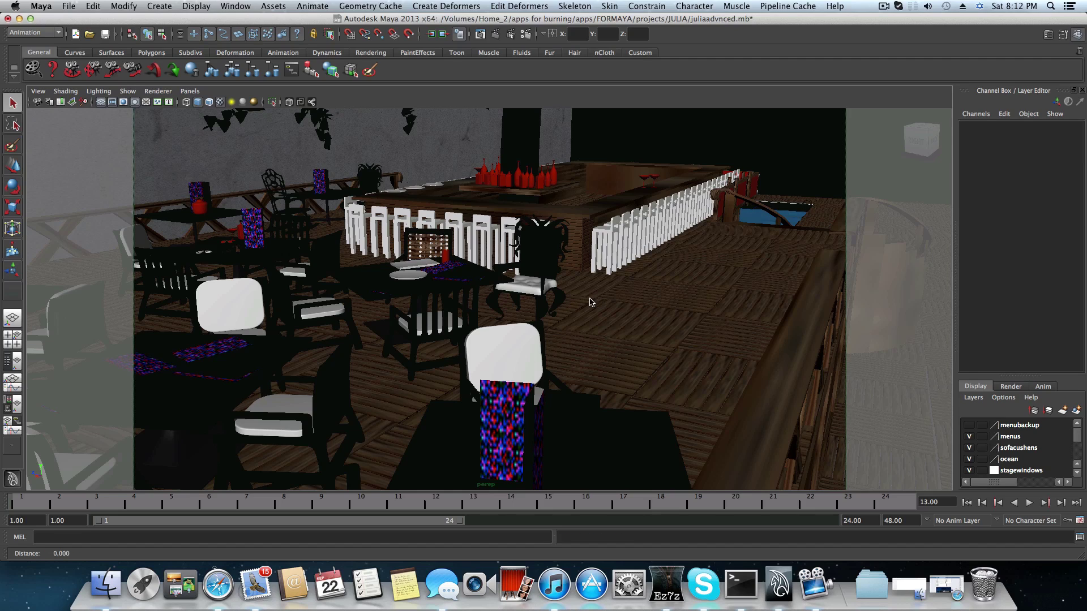
Hide the menus, sofacushens, ocean and stagewindows display layers.
scroll(583, 303, up, 2)
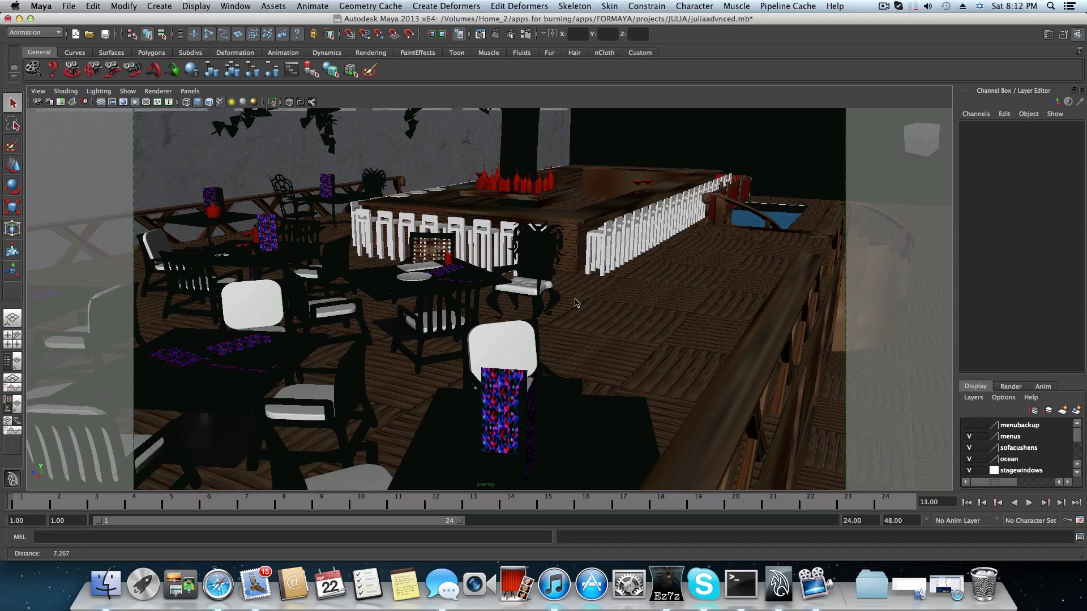
scroll(576, 303, down, 1)
alt+drag(491, 318, 511, 319)
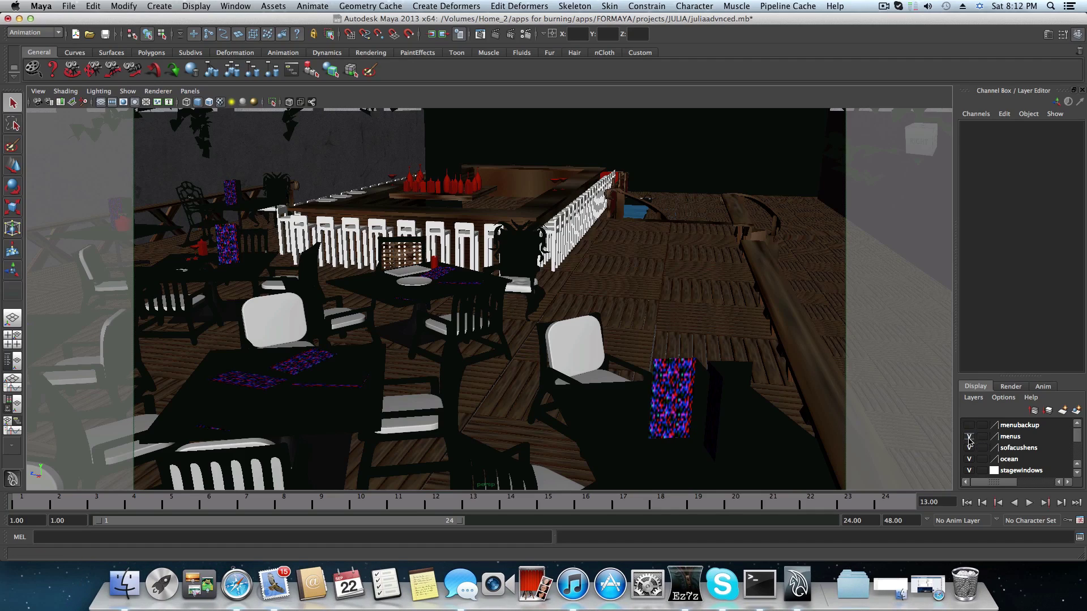
click(969, 449)
click(969, 459)
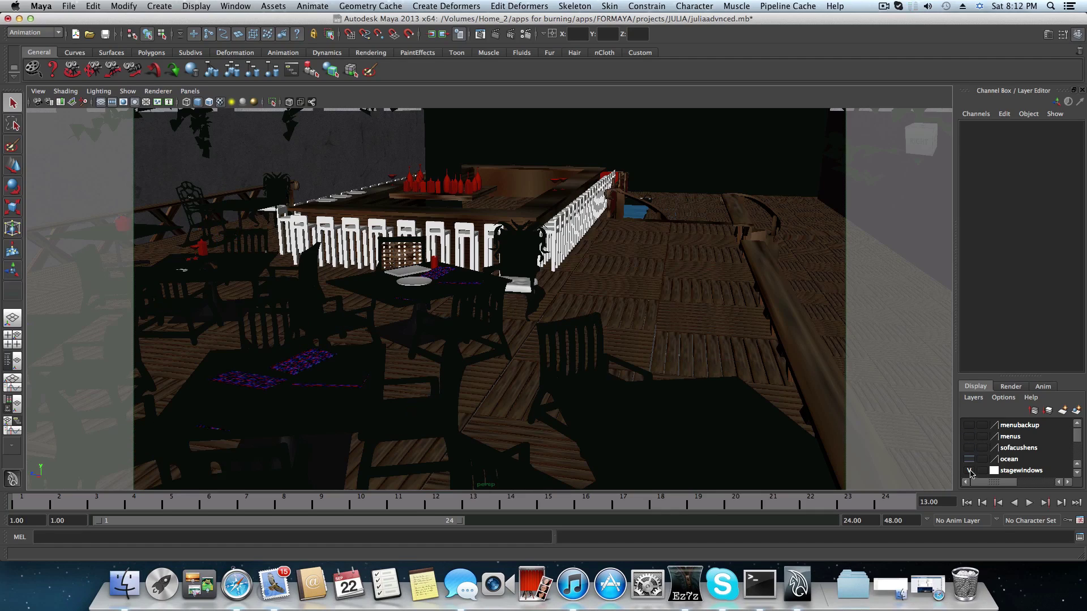
click(970, 470)
Hide the ledders, deck, barobjects, pool, stage, stairs and buildings display layers.
scroll(972, 470, down, 2)
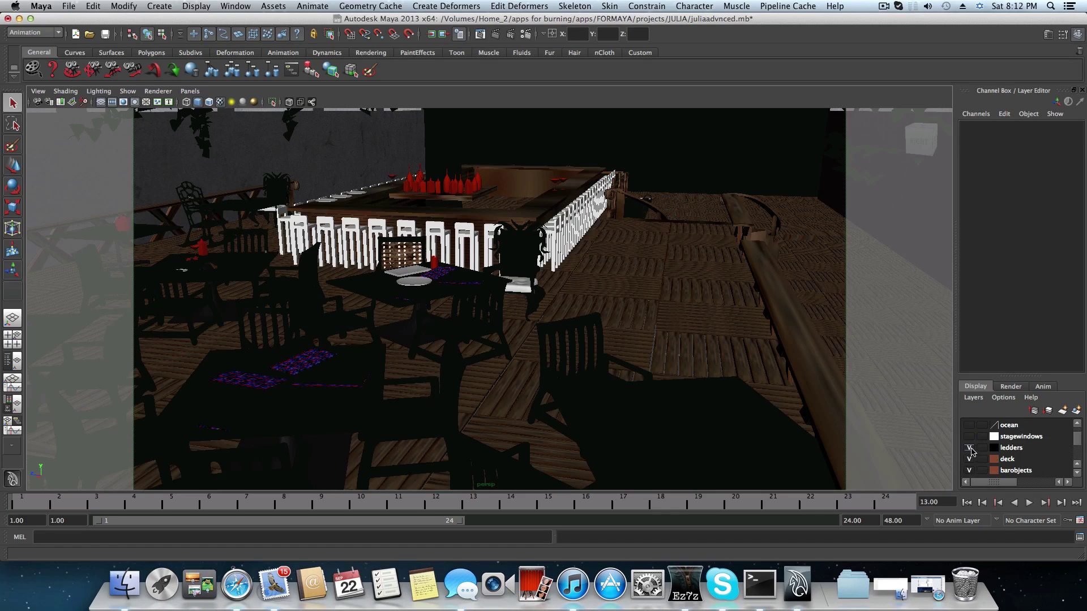
click(970, 459)
click(969, 470)
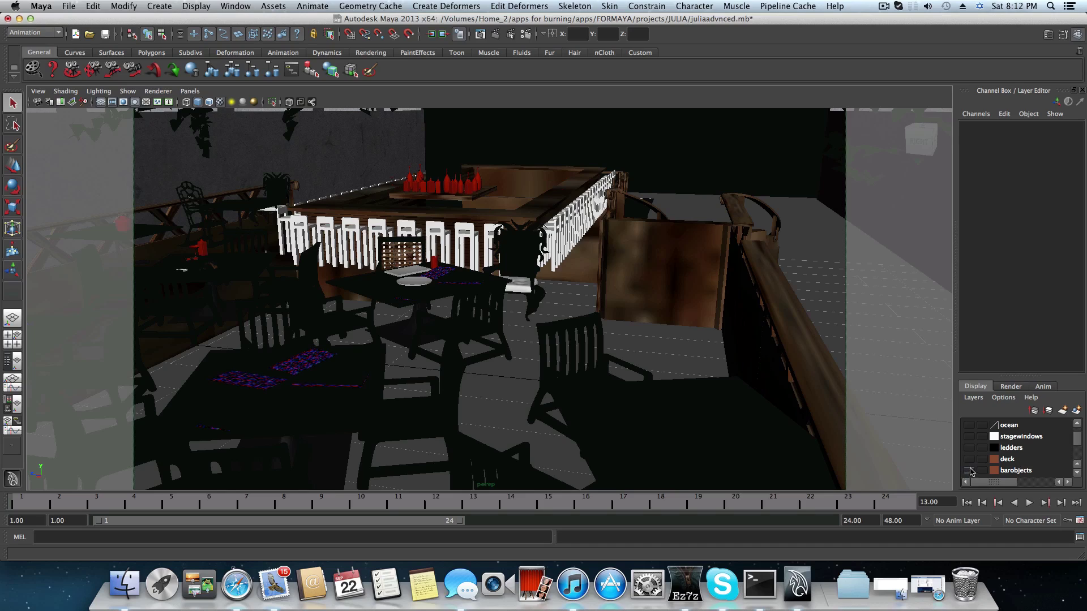
scroll(979, 453, down, 5)
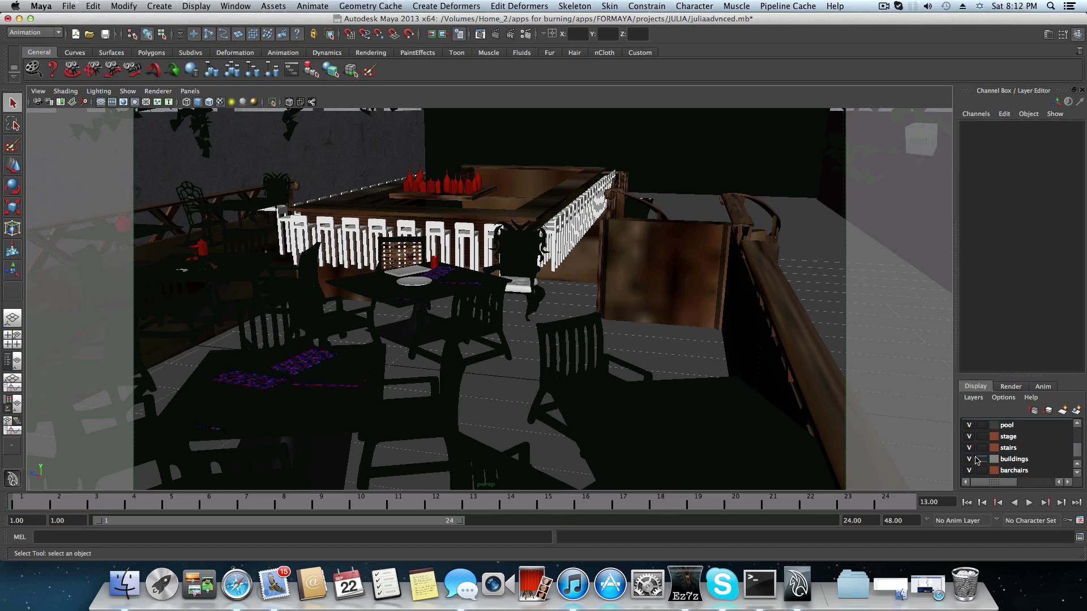
click(969, 426)
click(969, 436)
click(969, 448)
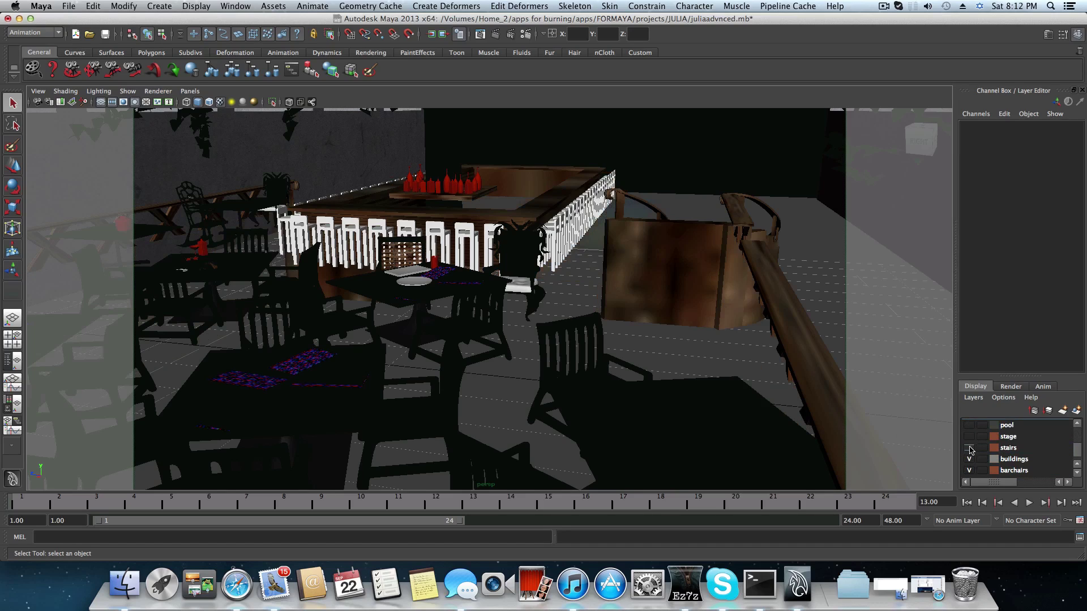
click(969, 459)
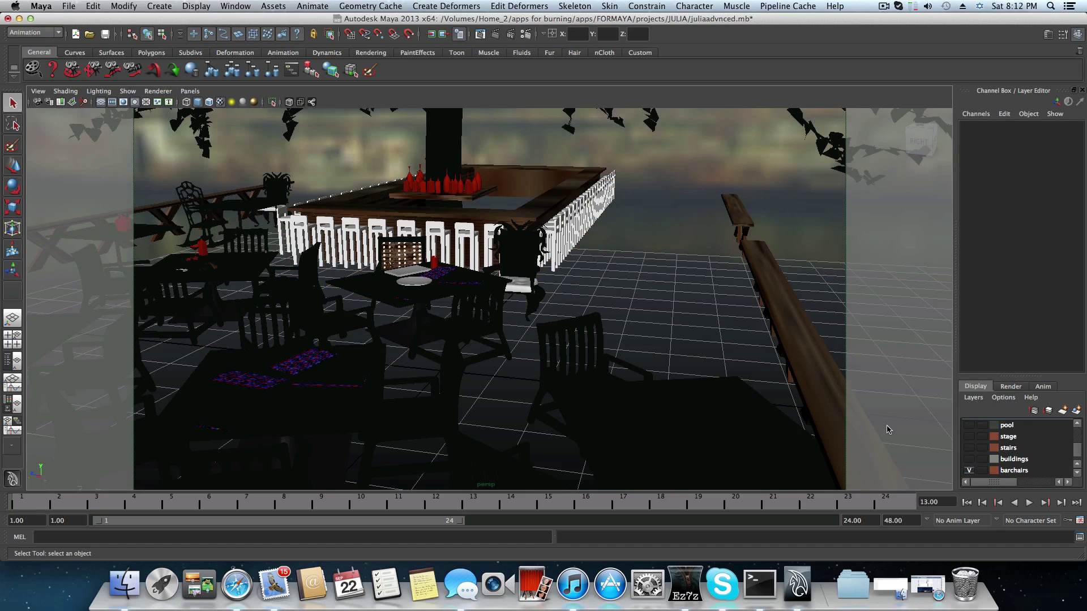
Hide the barchairs, bar and tree display layers.
alt+drag(817, 382, 698, 371)
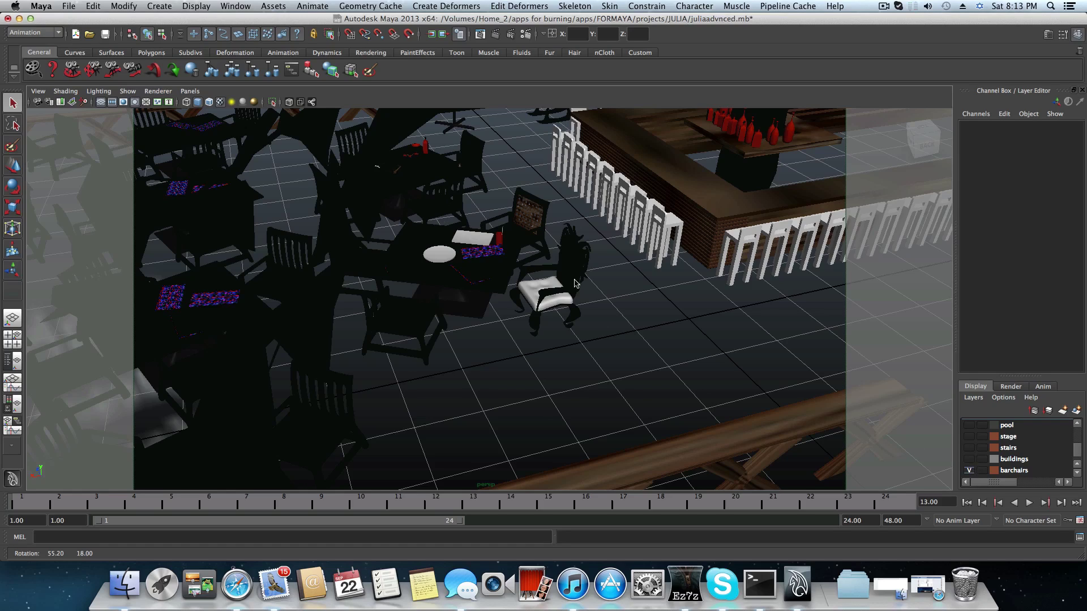
alt+drag(564, 277, 563, 277)
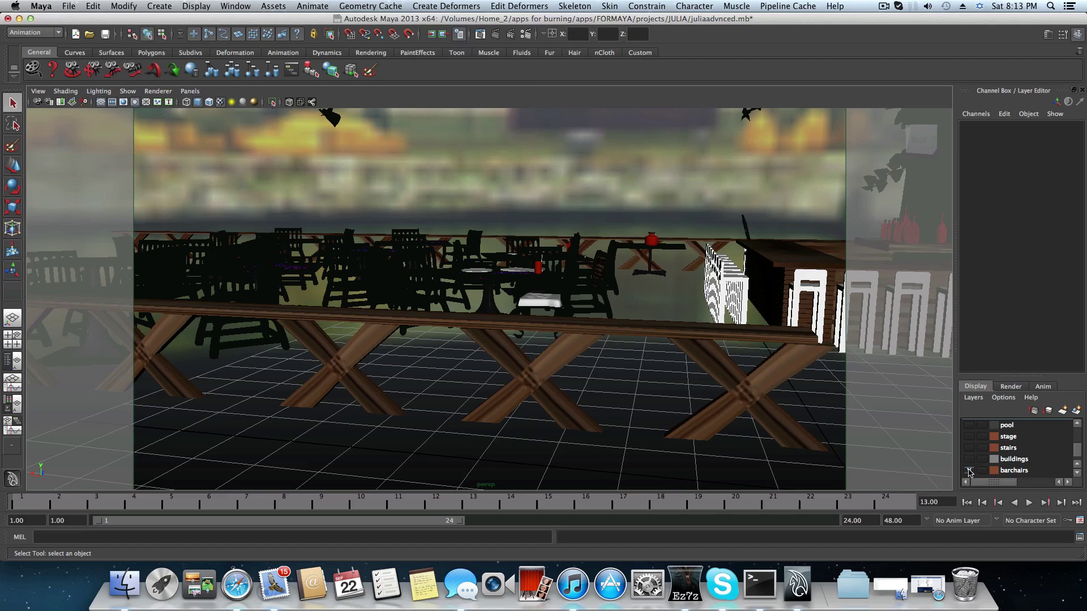
click(970, 470)
scroll(969, 472, down, 1)
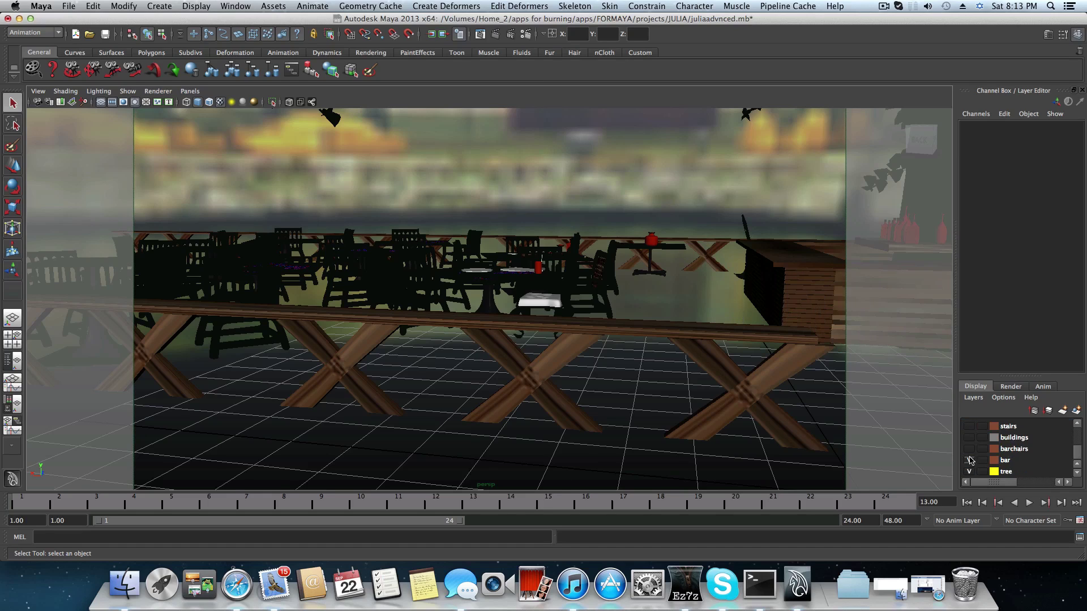
click(969, 471)
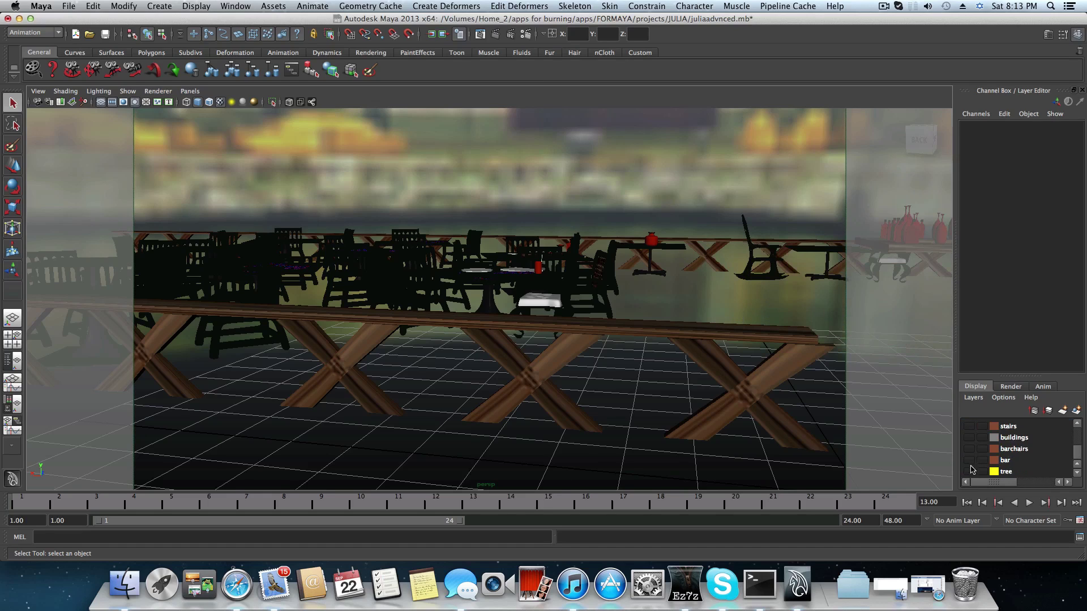
Hide the table1 and deckchairs display layers.
scroll(972, 469, down, 3)
click(969, 471)
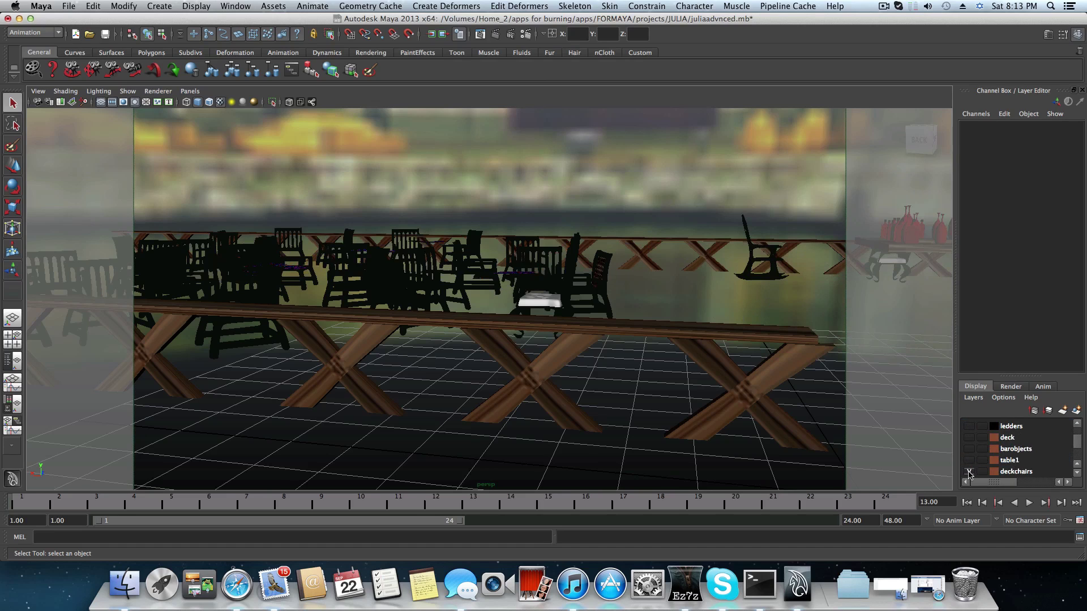
click(970, 472)
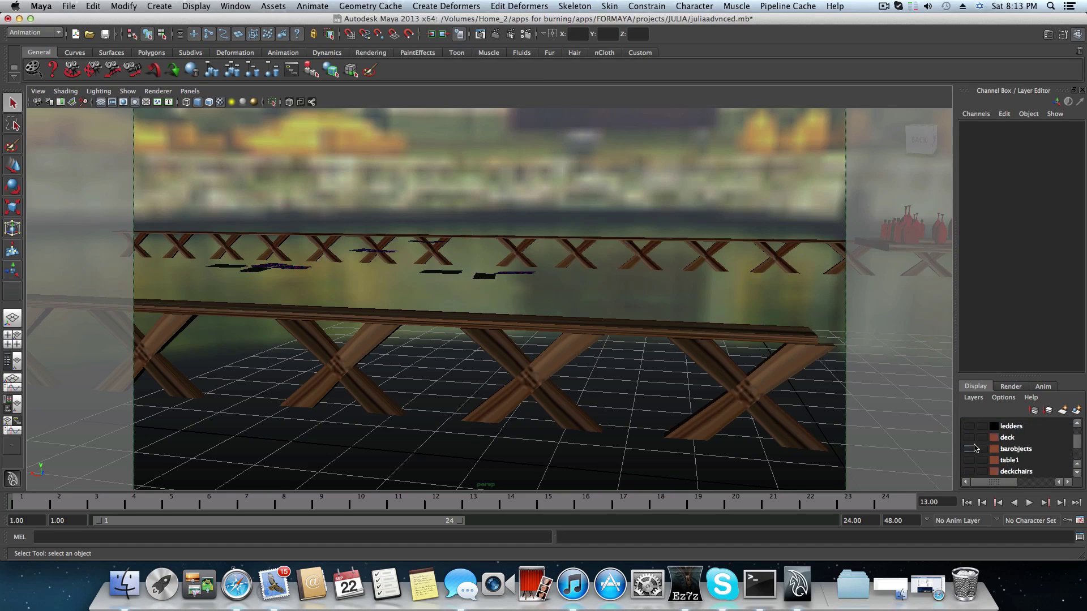
scroll(974, 449, up, 5)
alt+drag(706, 357, 849, 371)
alt+right_drag(703, 341, 603, 327)
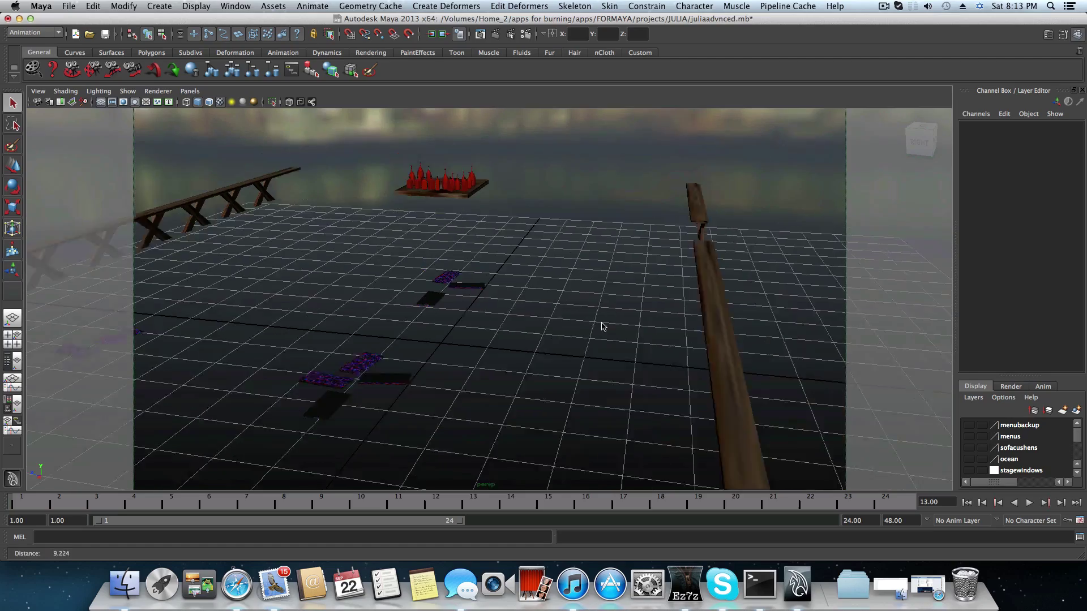
Open the render settings and check the available renderers, keeping mental ray as the renderer.
alt+drag(603, 326, 679, 273)
alt+drag(524, 277, 567, 282)
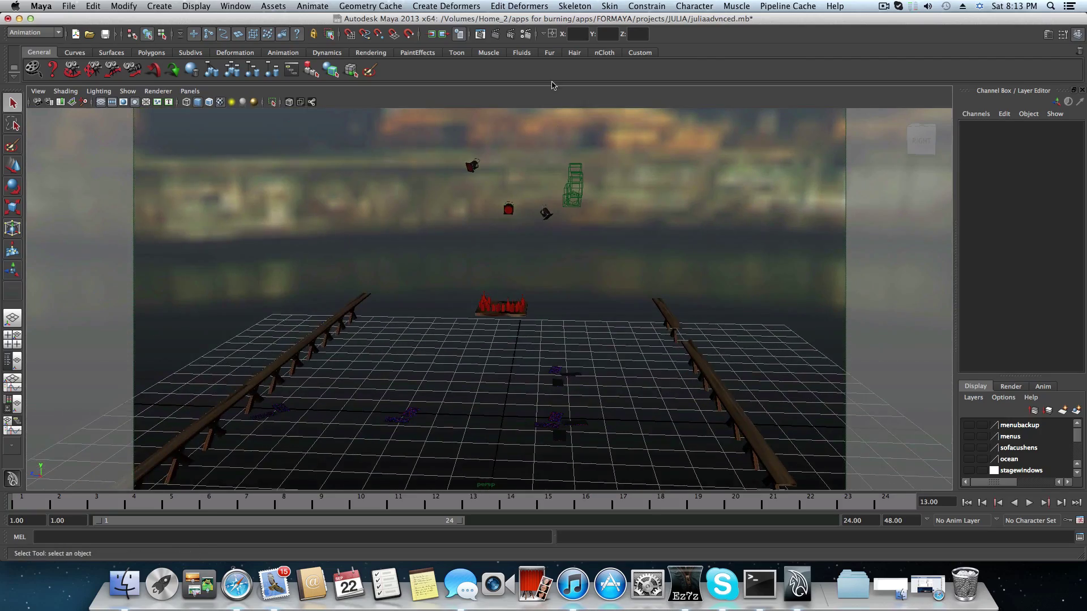
click(525, 35)
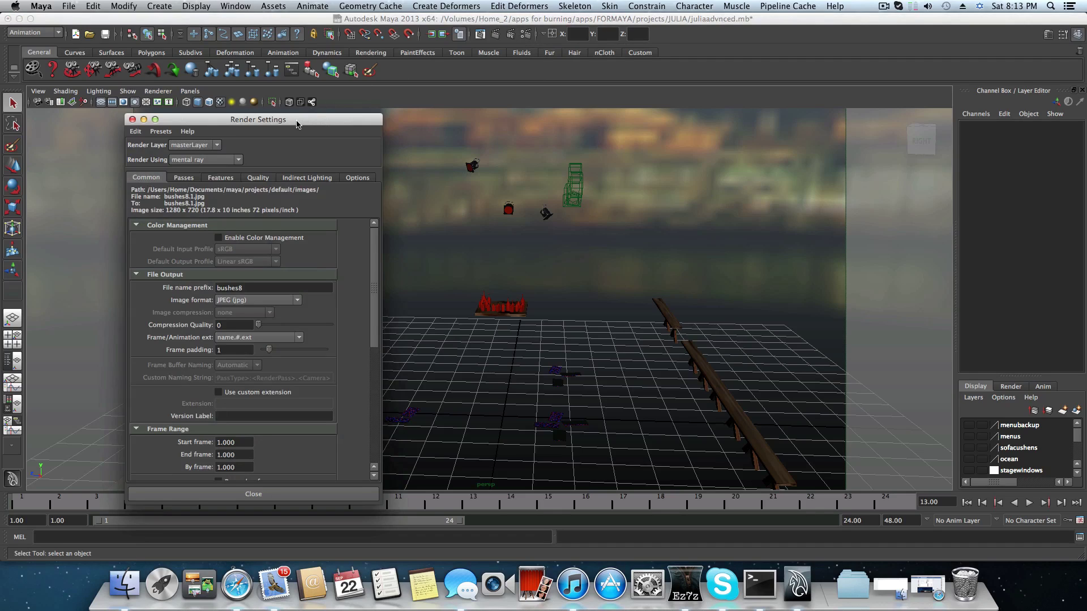
drag(296, 123, 607, 116)
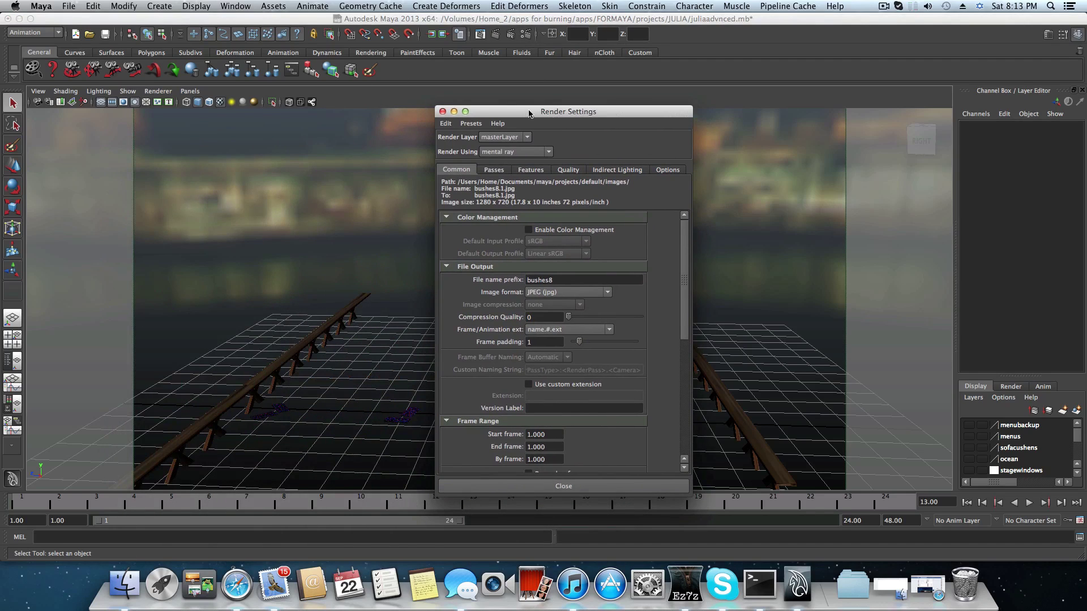
drag(533, 114, 547, 104)
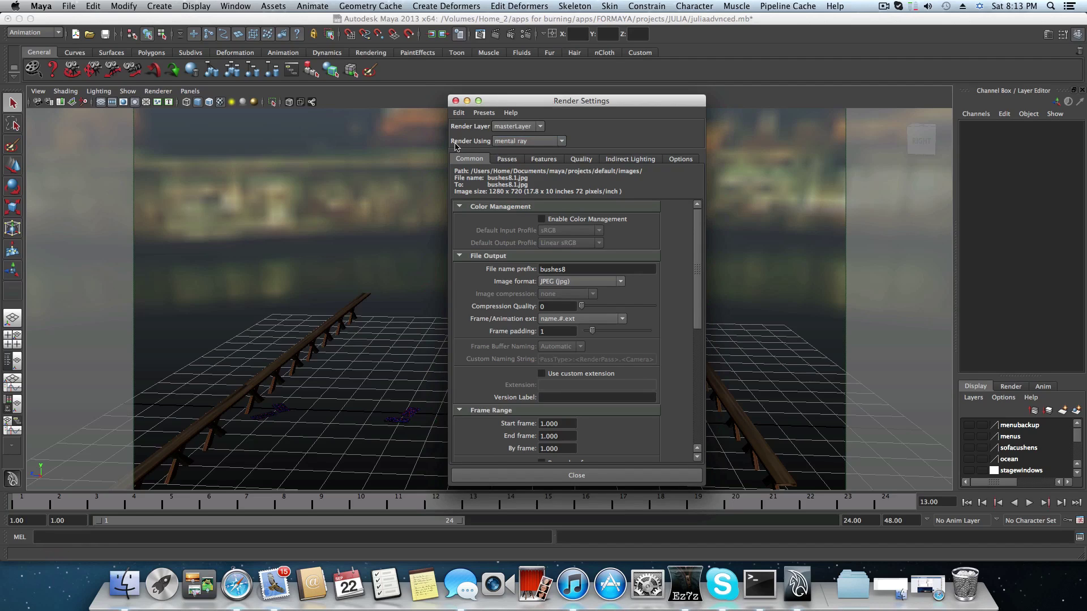
click(513, 141)
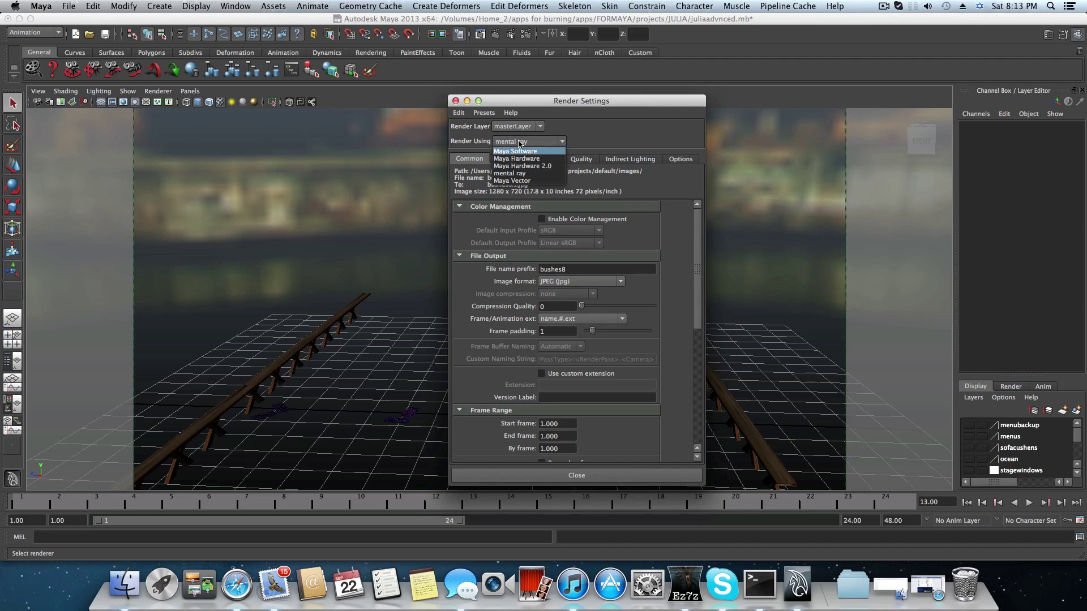
click(521, 143)
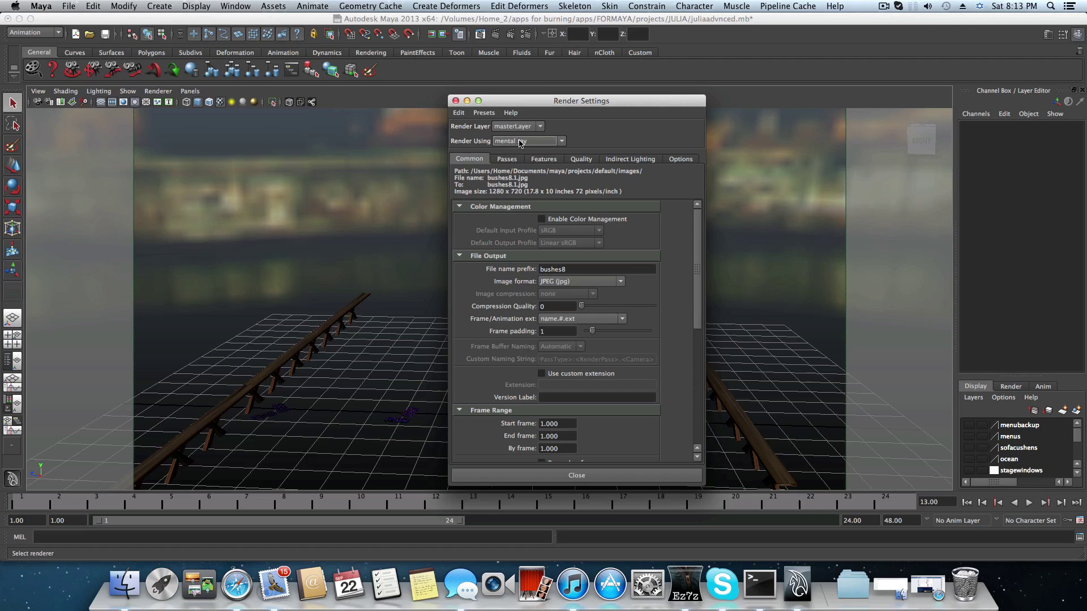
click(521, 143)
click(514, 143)
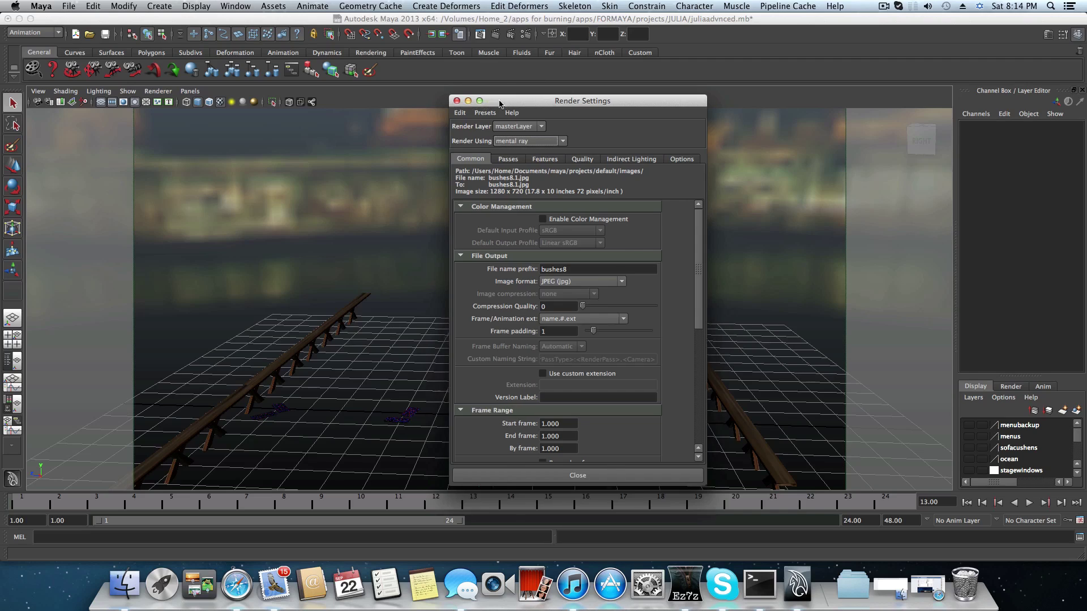
drag(469, 105, 526, 105)
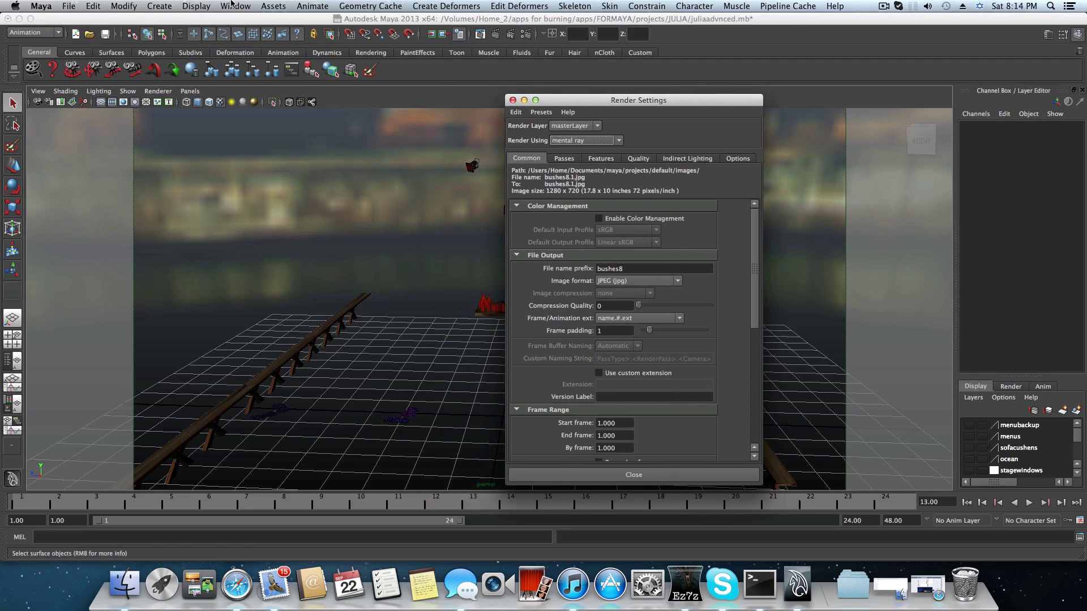
Check in the Plug-in Manager whether Mayatomr.bundle is loaded and set to auto load, and close the manager.
click(232, 6)
mouse_move(241, 67)
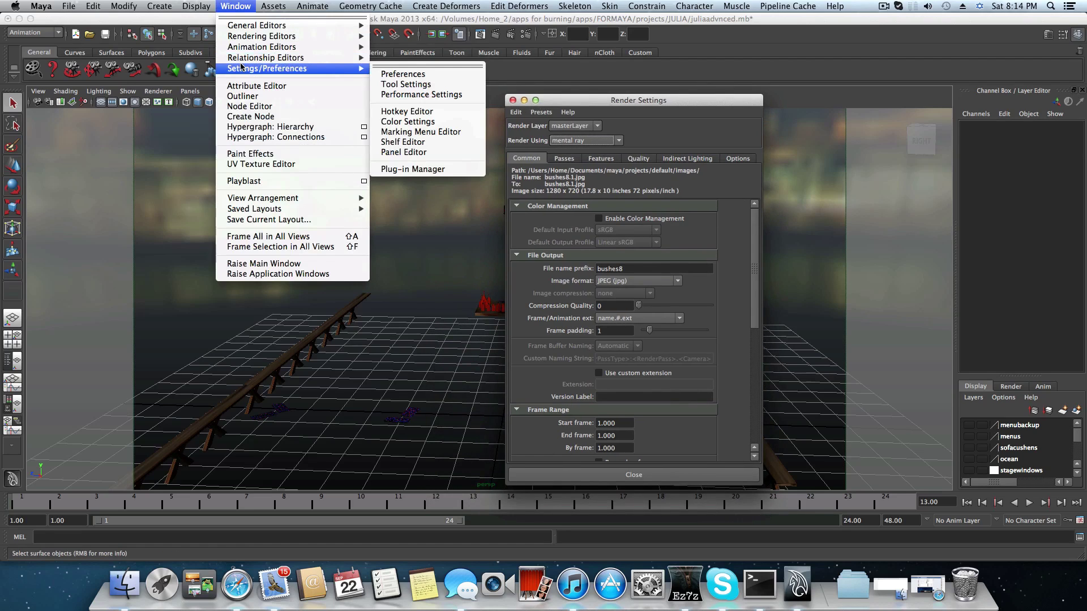
click(406, 172)
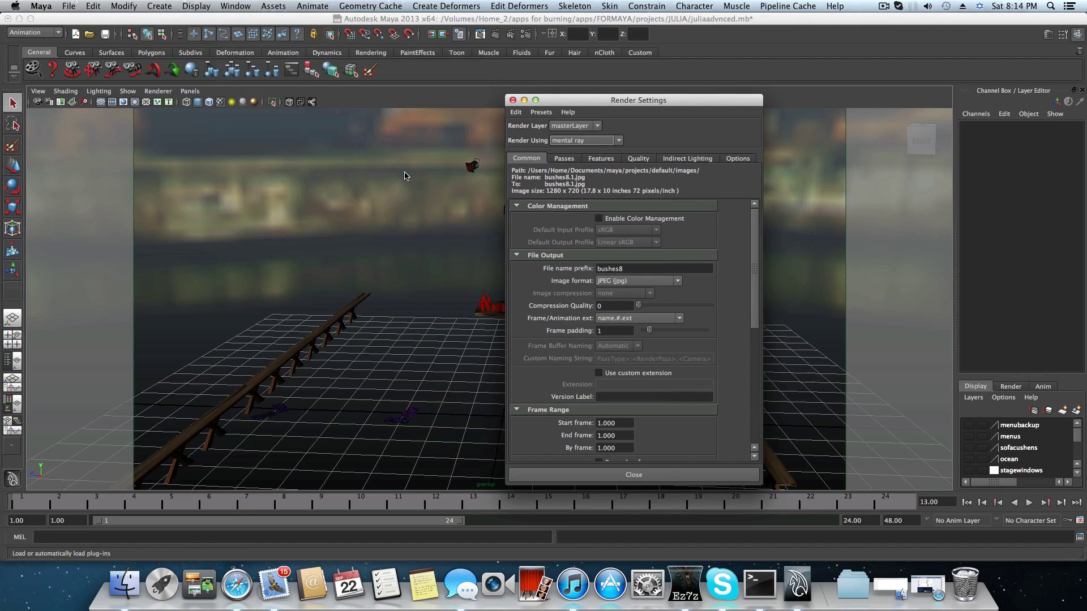
drag(490, 205, 293, 129)
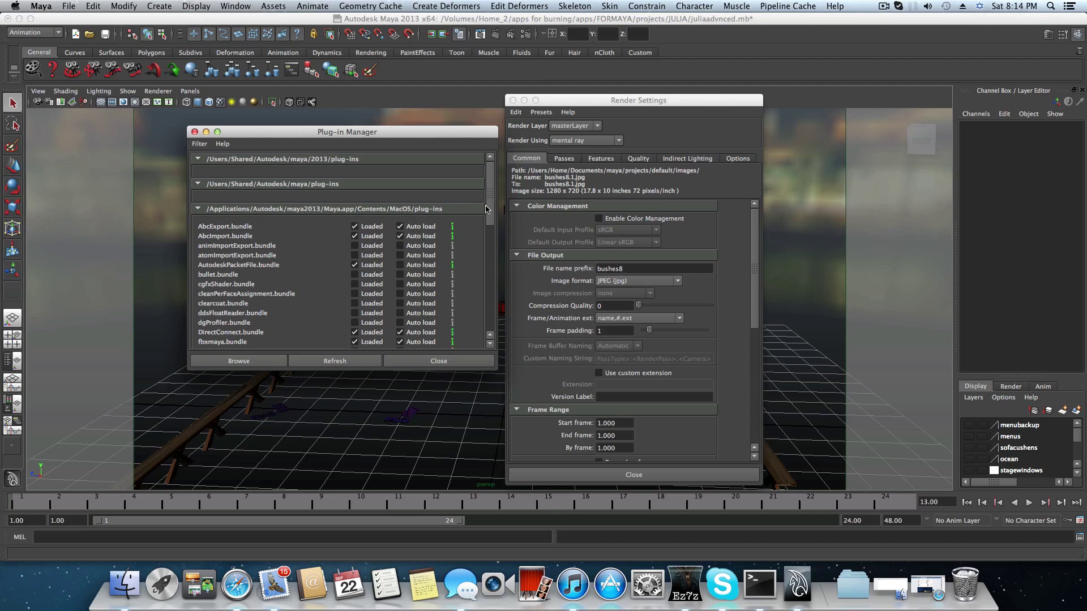
drag(489, 210, 491, 320)
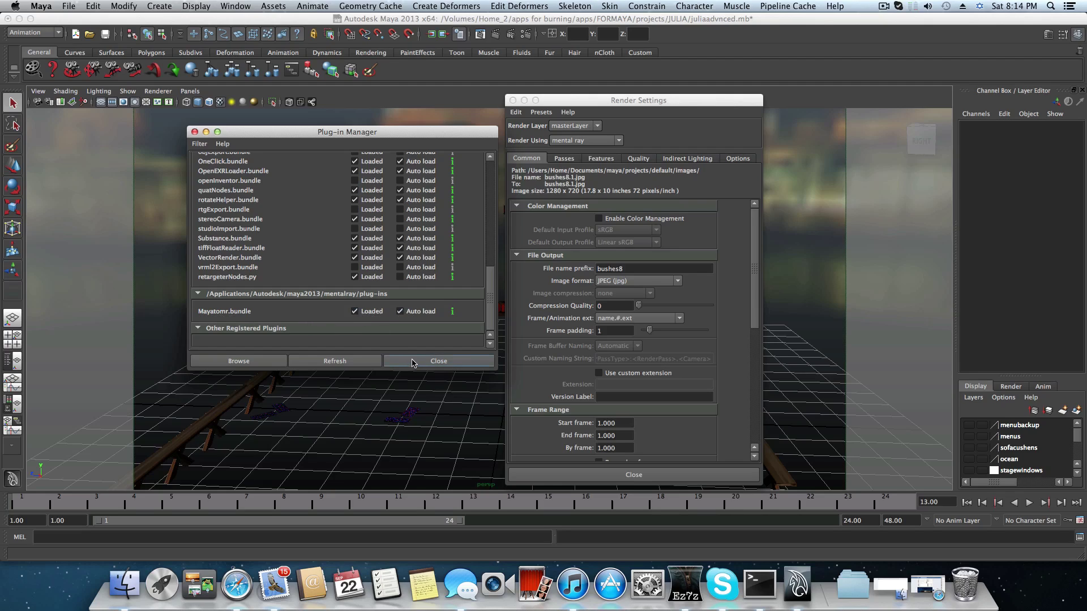
scroll(225, 249, up, 3)
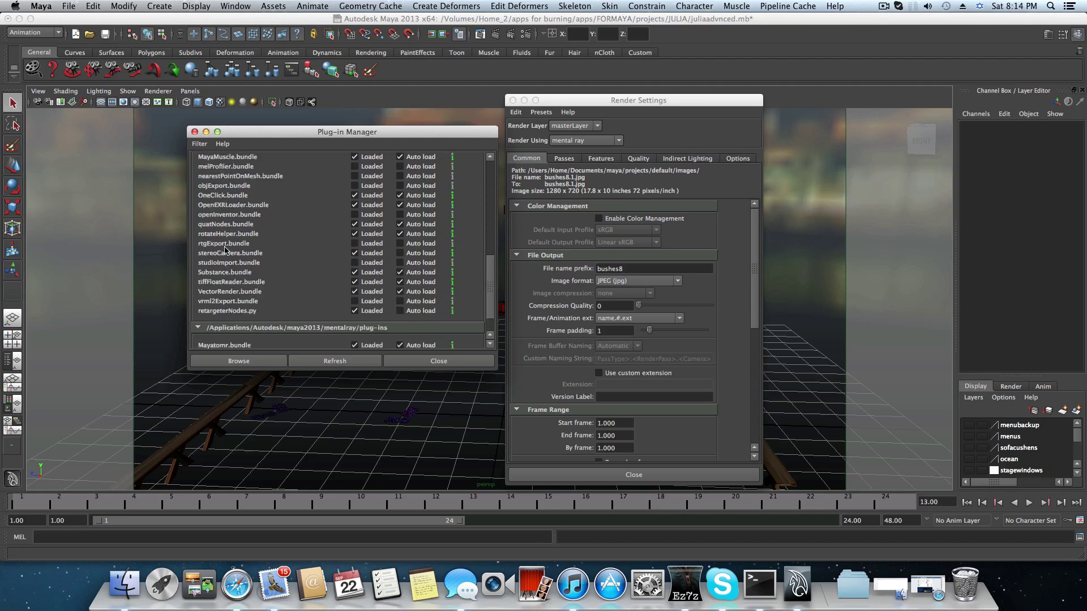
scroll(224, 249, up, 5)
scroll(244, 269, down, 5)
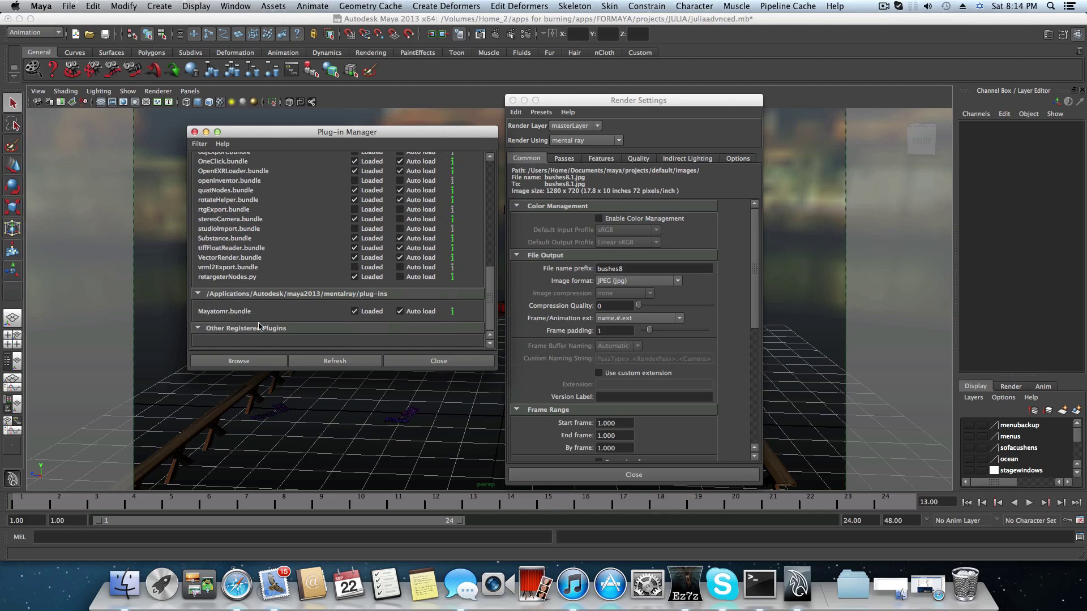
click(435, 361)
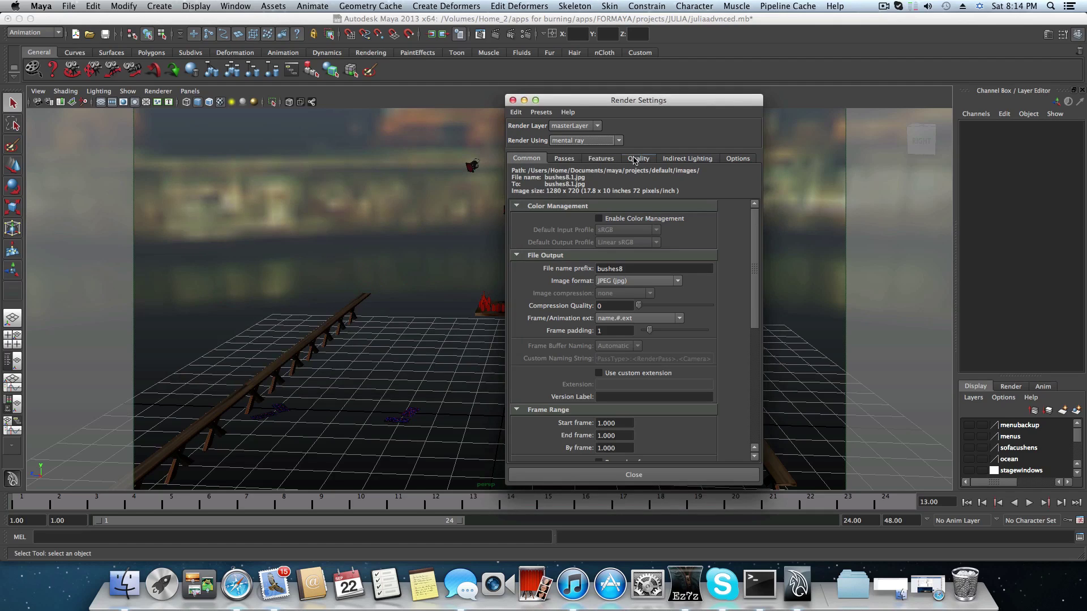
Examine the renderer choices and the common render settings for file output, frame range and renderable camera.
click(611, 141)
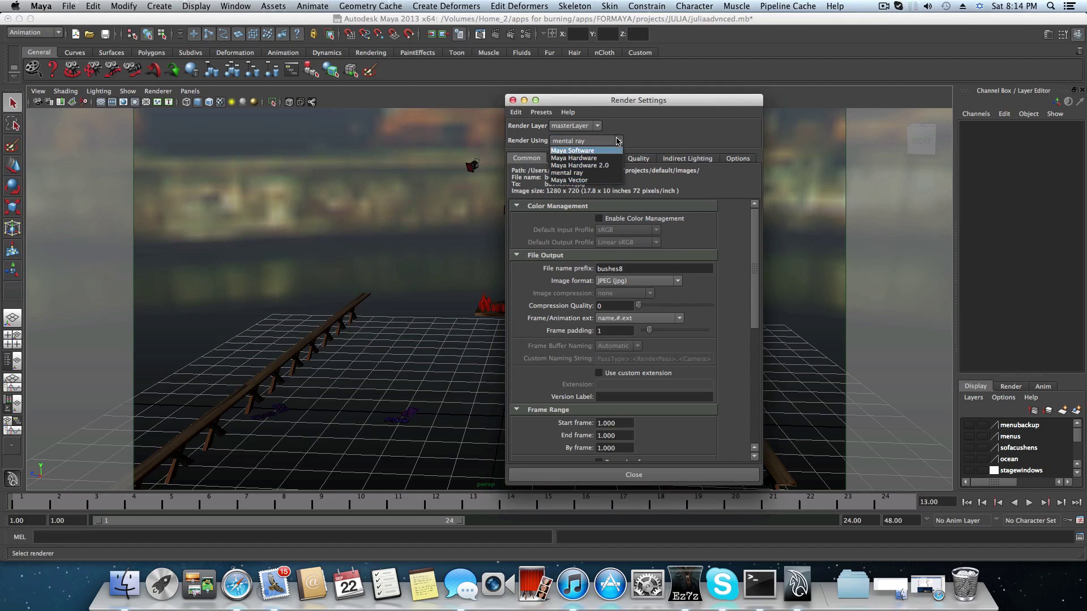
click(619, 140)
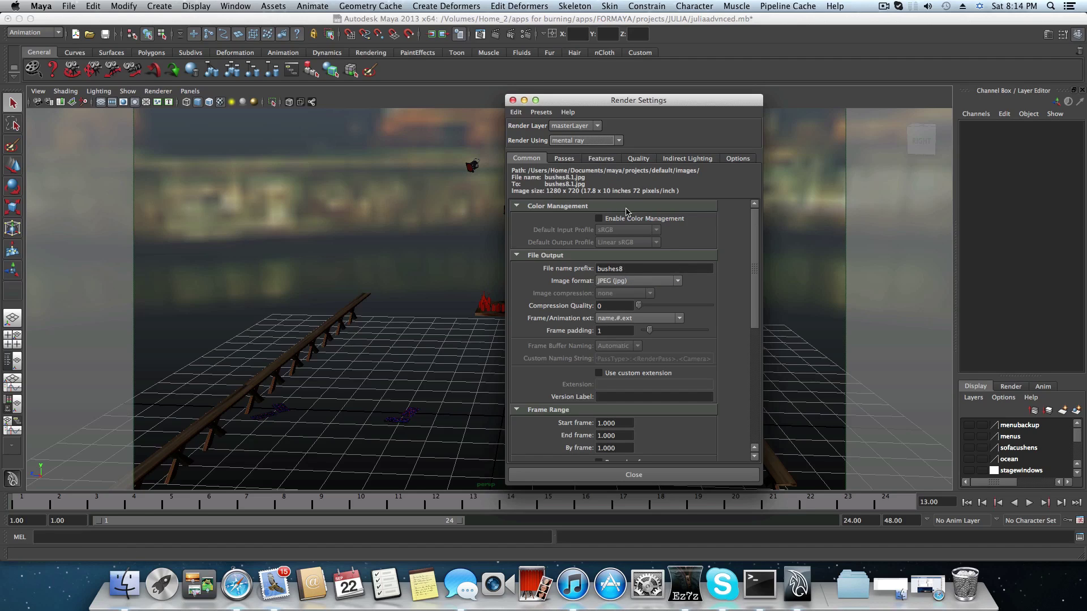
scroll(558, 254, down, 5)
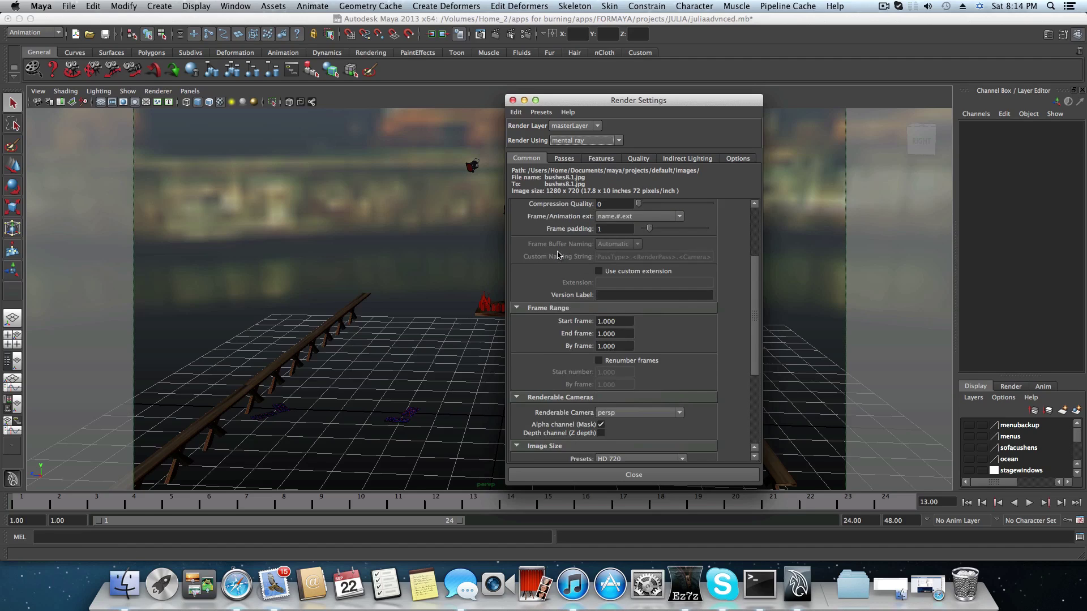
scroll(557, 254, down, 2)
scroll(557, 254, up, 7)
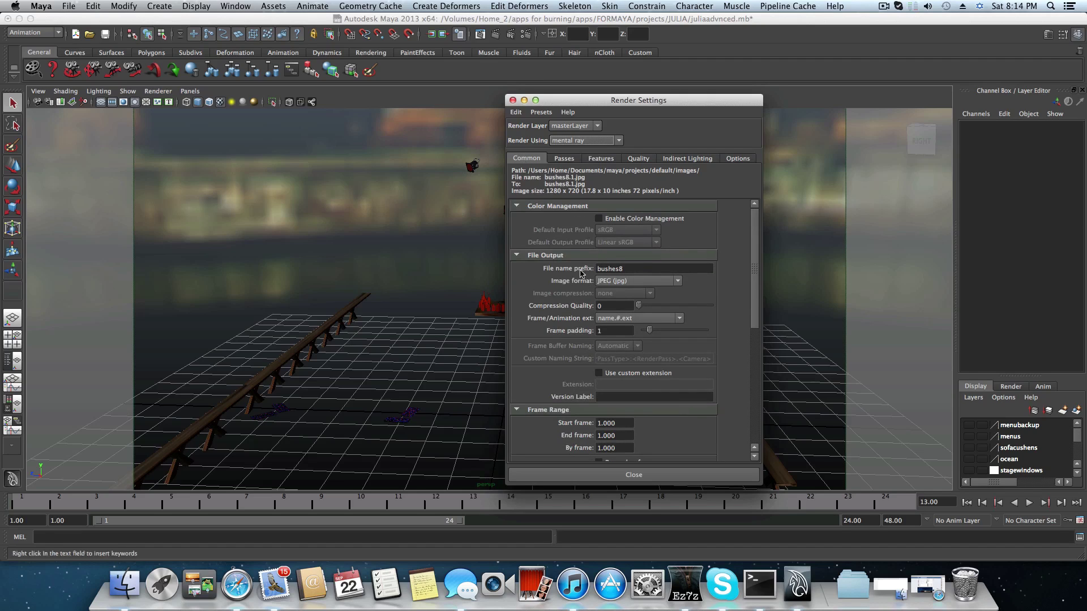
scroll(621, 337, down, 6)
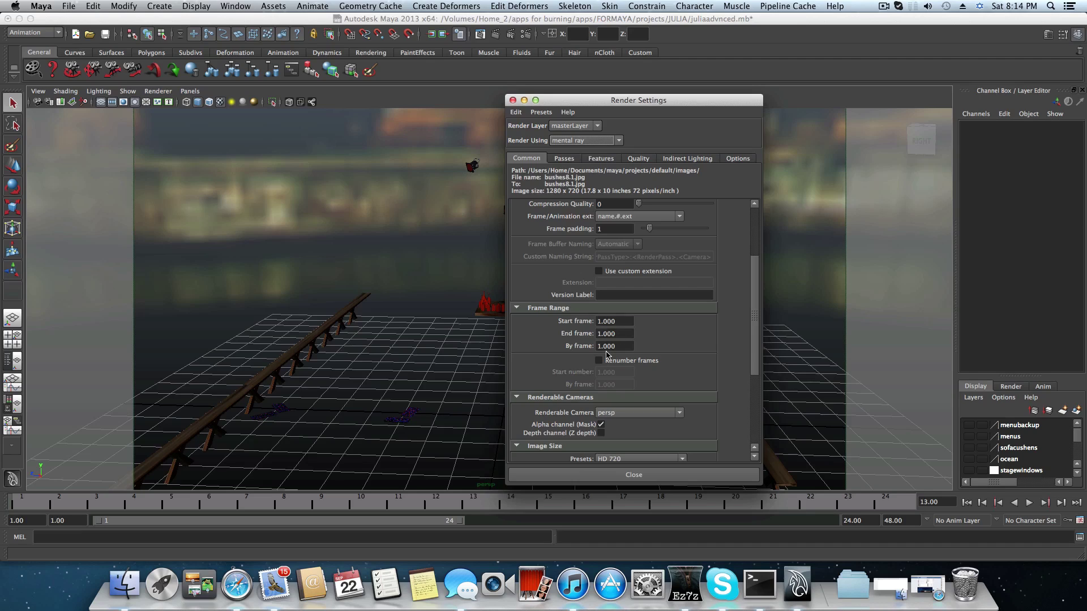
scroll(580, 389, down, 6)
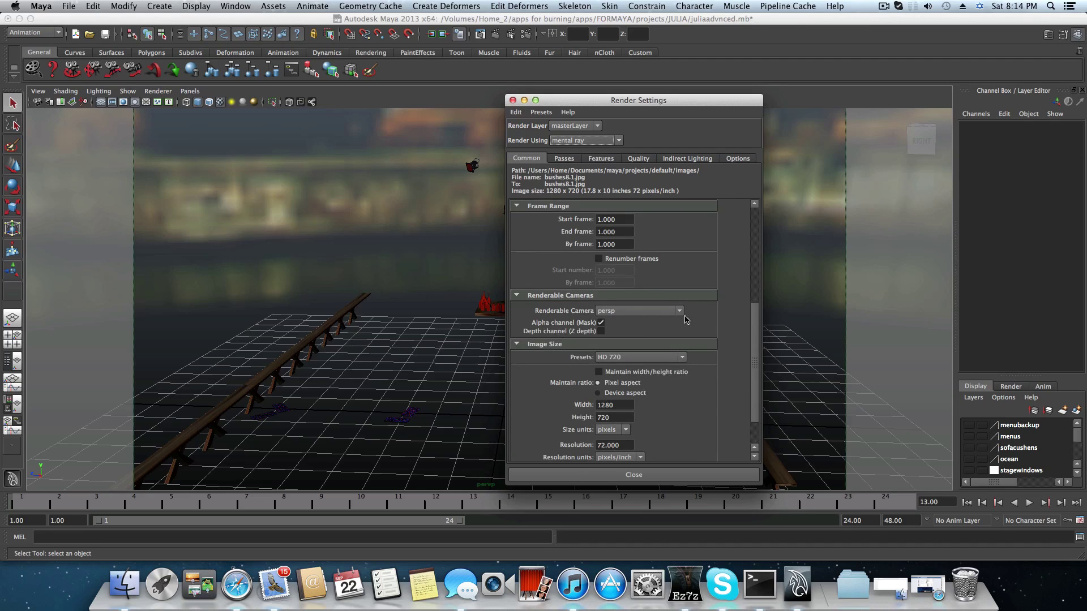
Look through the image size presets and choose HD 720.
scroll(600, 371, down, 2)
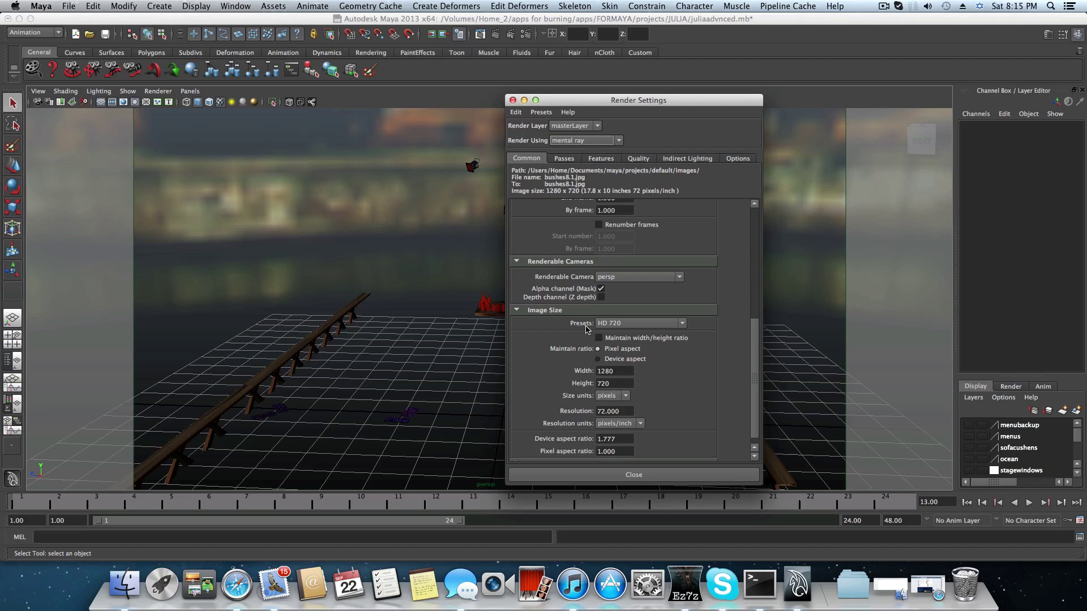
click(624, 327)
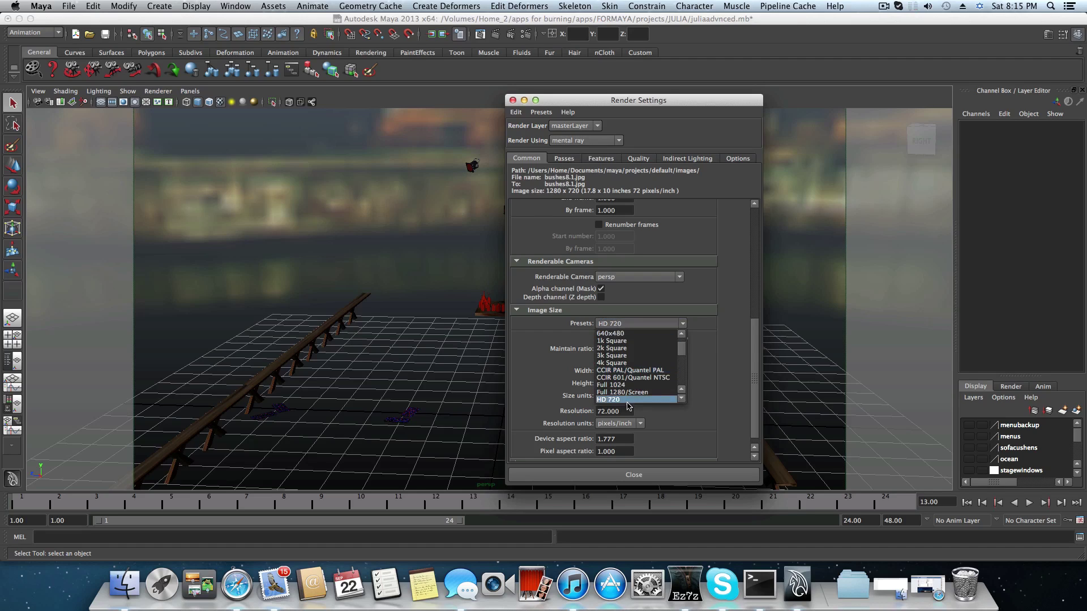
scroll(611, 391, down, 3)
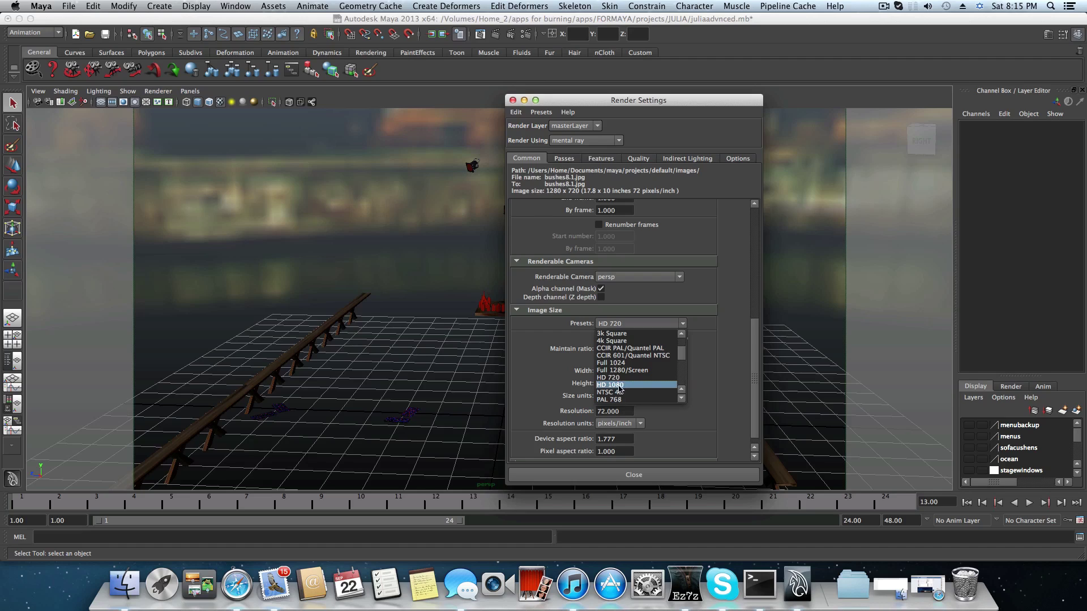
scroll(615, 368, up, 5)
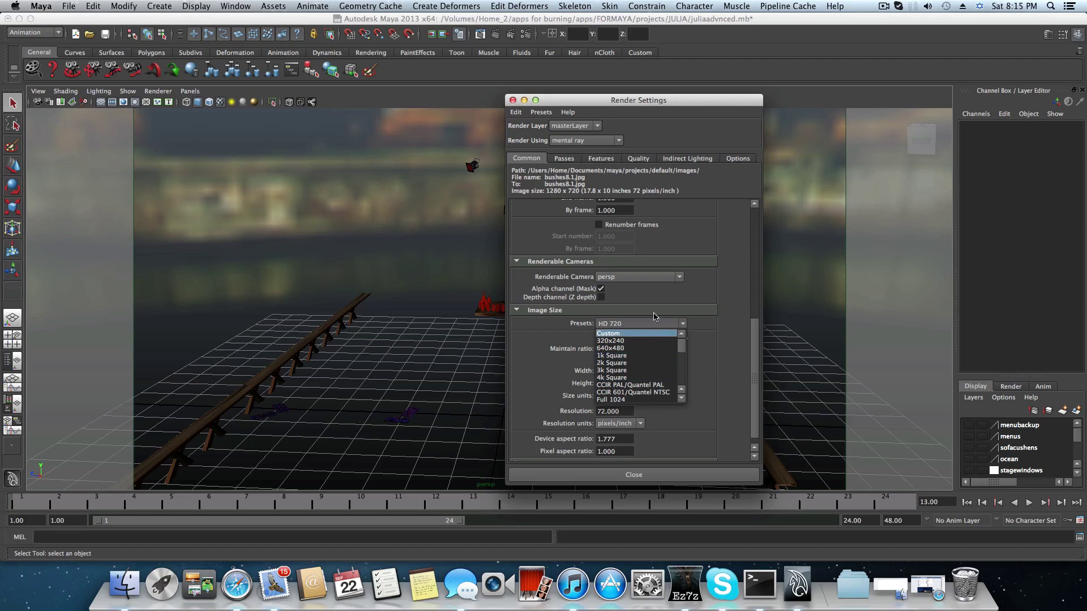
scroll(621, 360, down, 3)
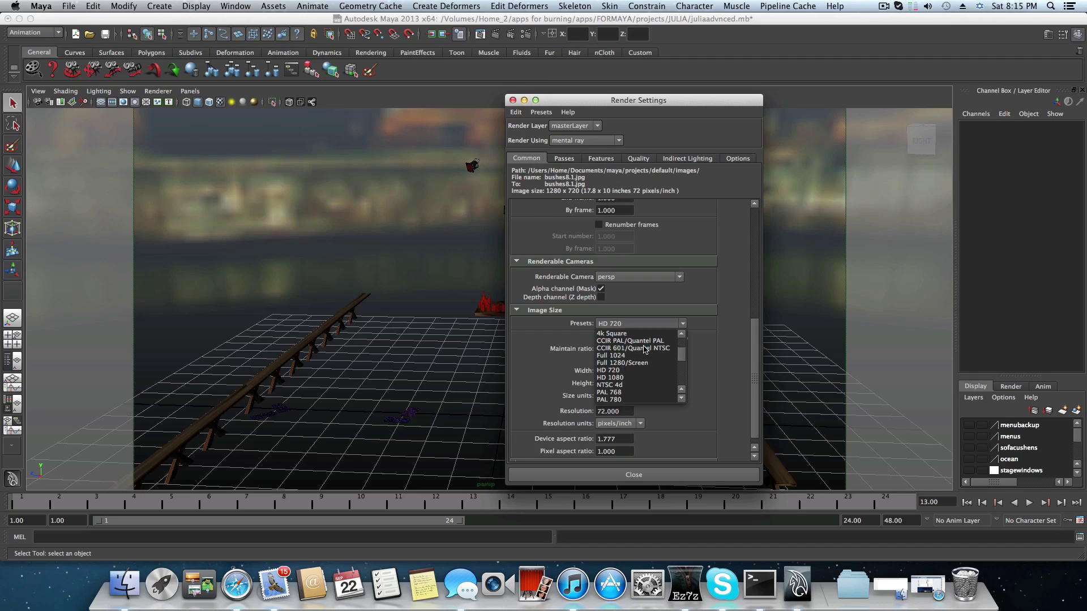
click(625, 371)
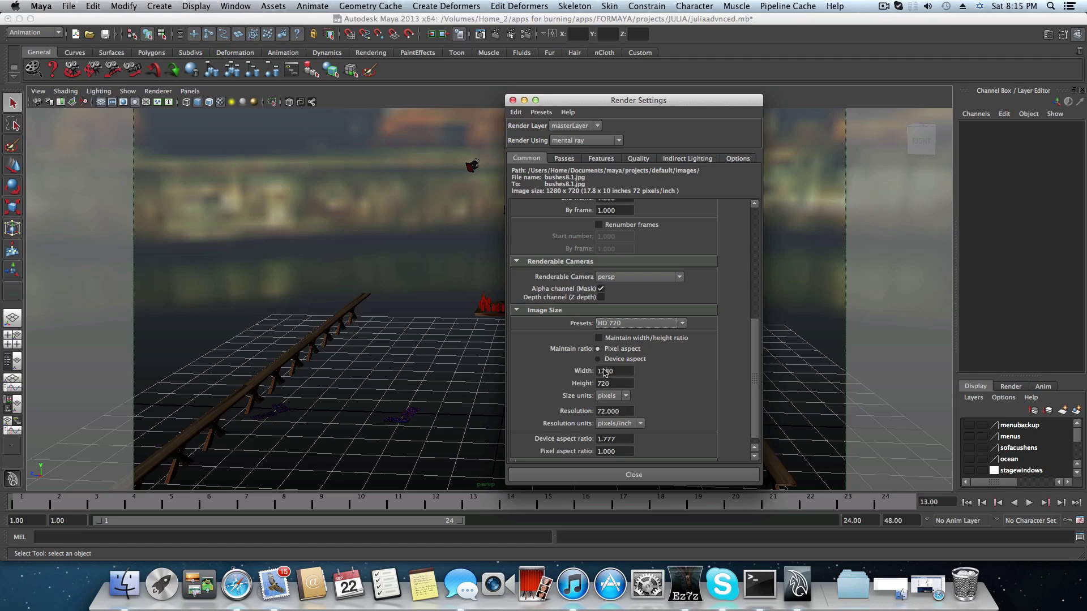
Set the Max Sample Level in the raytrace/scanline quality settings to 1 after trying 3.
scroll(637, 397, up, 6)
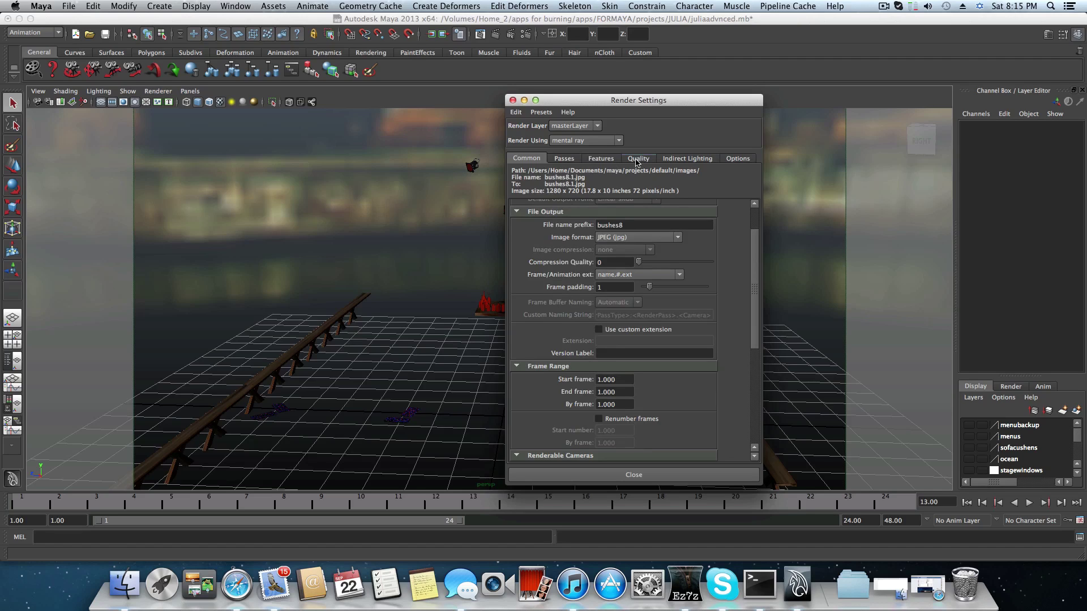
click(638, 159)
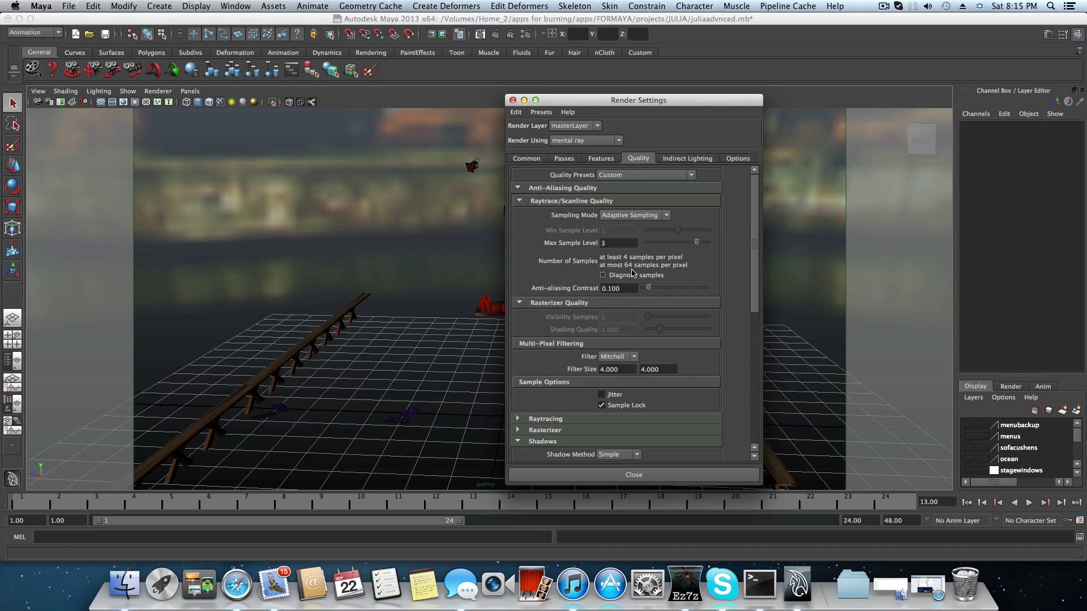
click(612, 243)
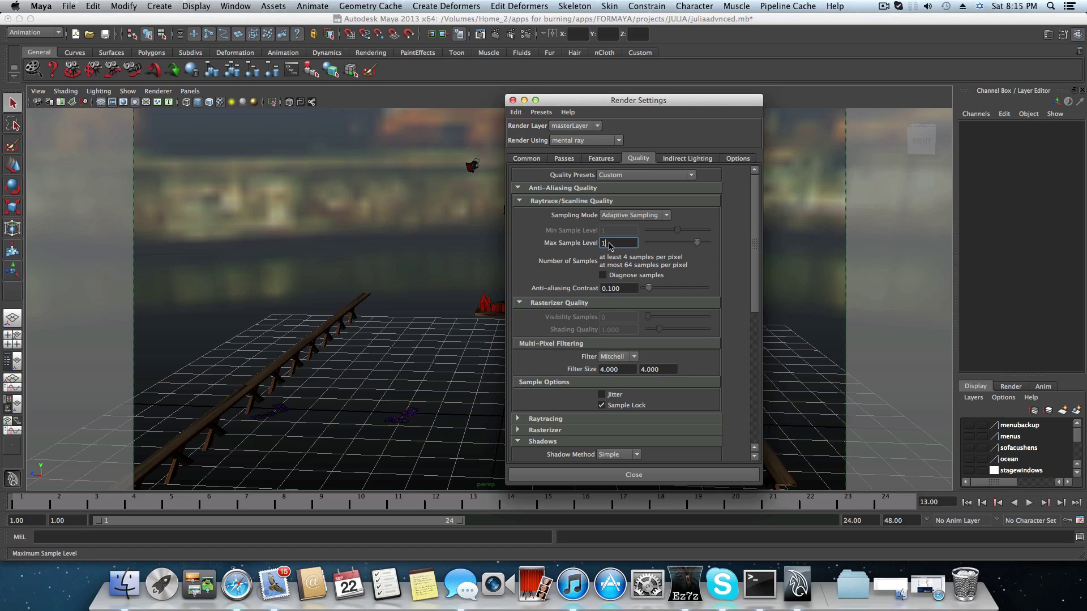
drag(609, 244, 600, 243)
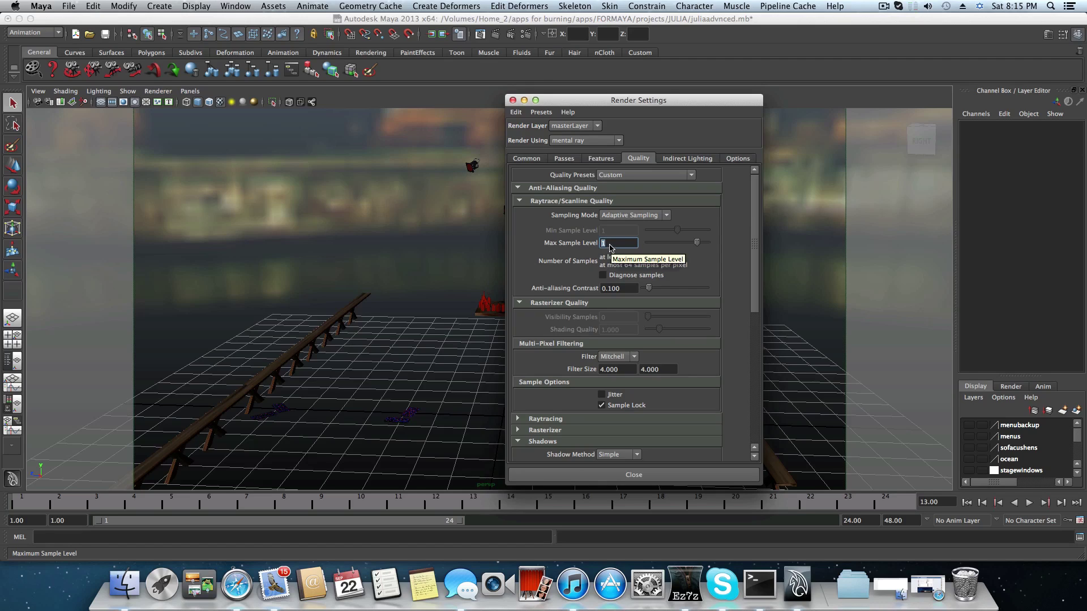
text(3)
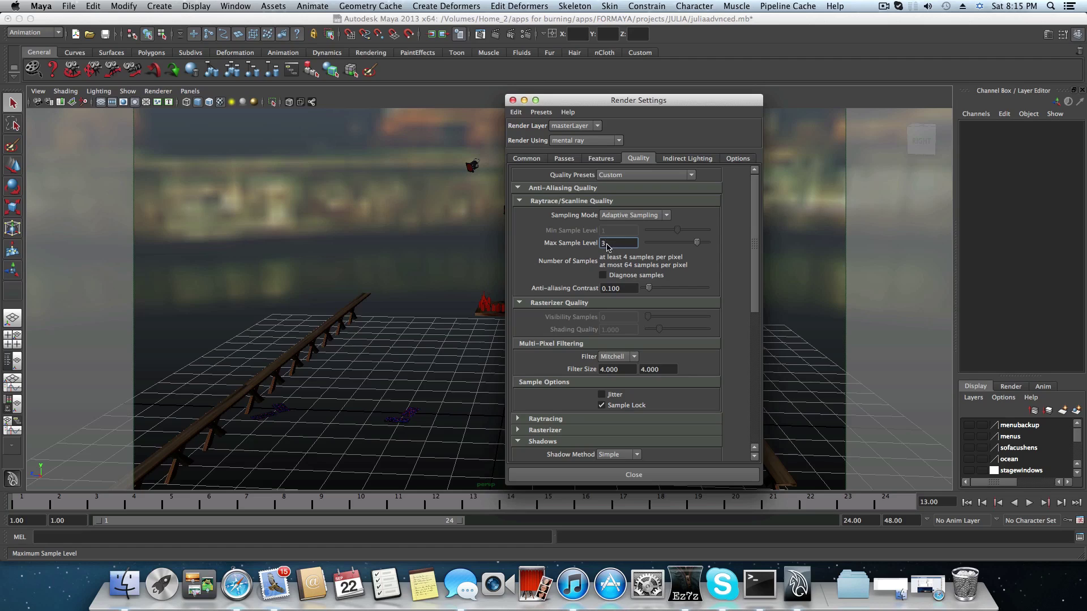
key(Return)
text(1)
Set the image size preset in the common render settings to 640x480.
click(535, 159)
scroll(598, 349, down, 5)
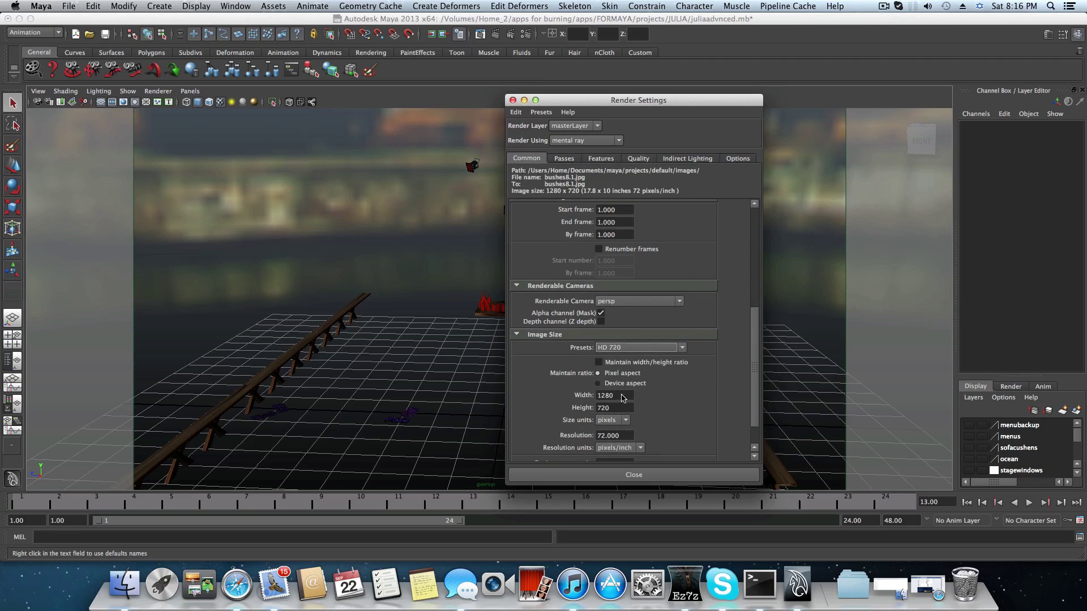
click(609, 351)
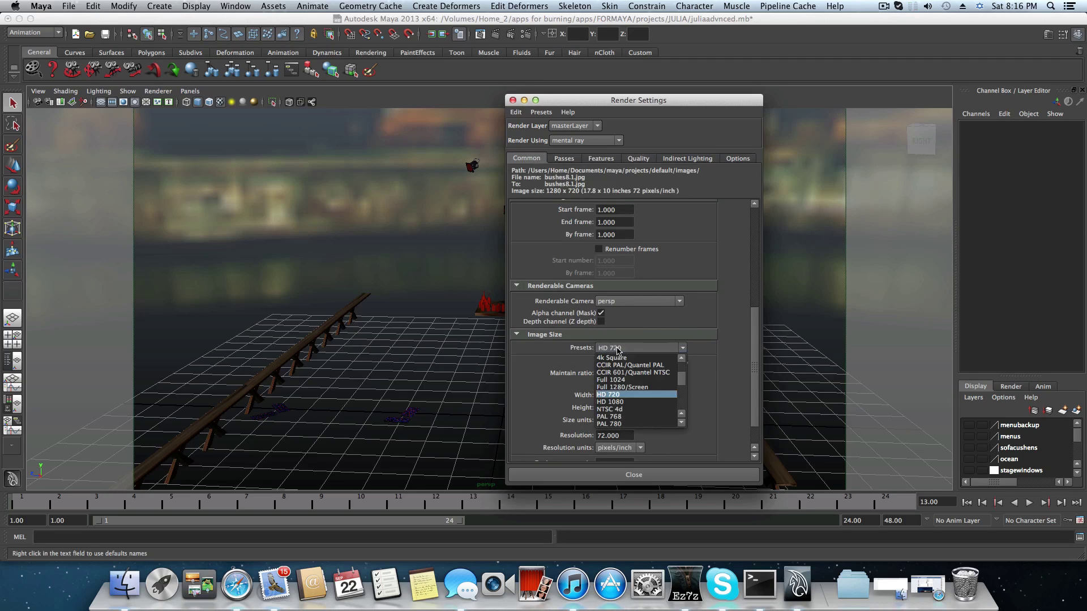
click(636, 363)
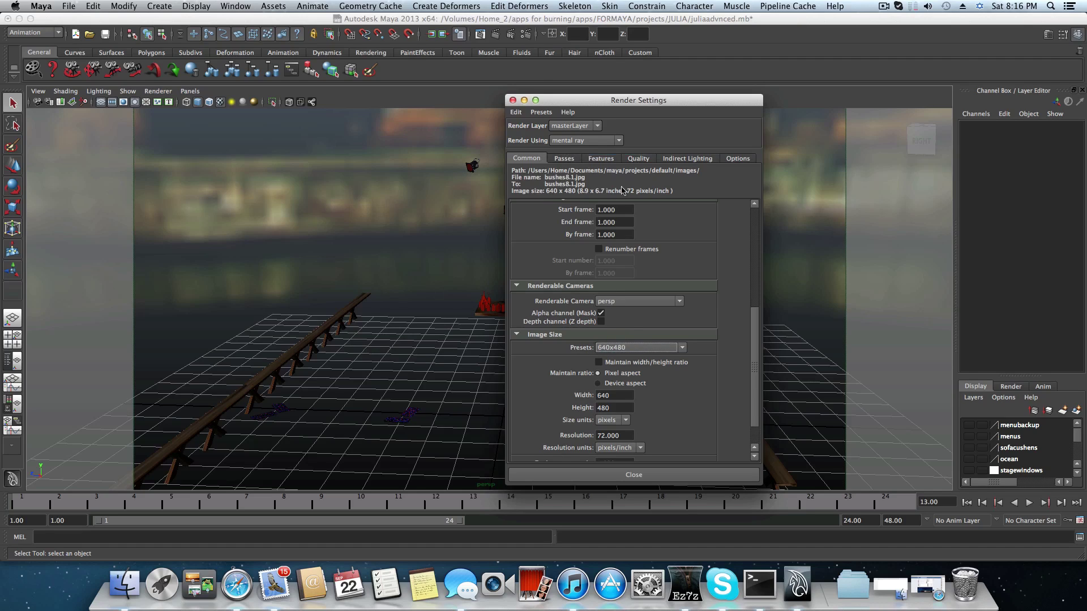
Set the image size preset in the common render settings to HD 720.
click(616, 347)
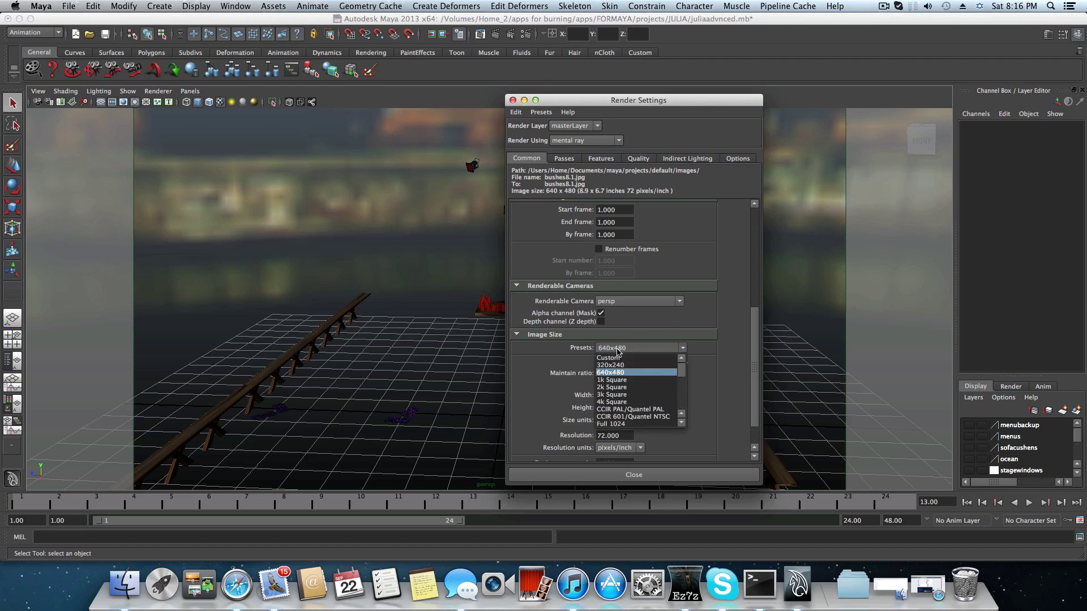
click(619, 396)
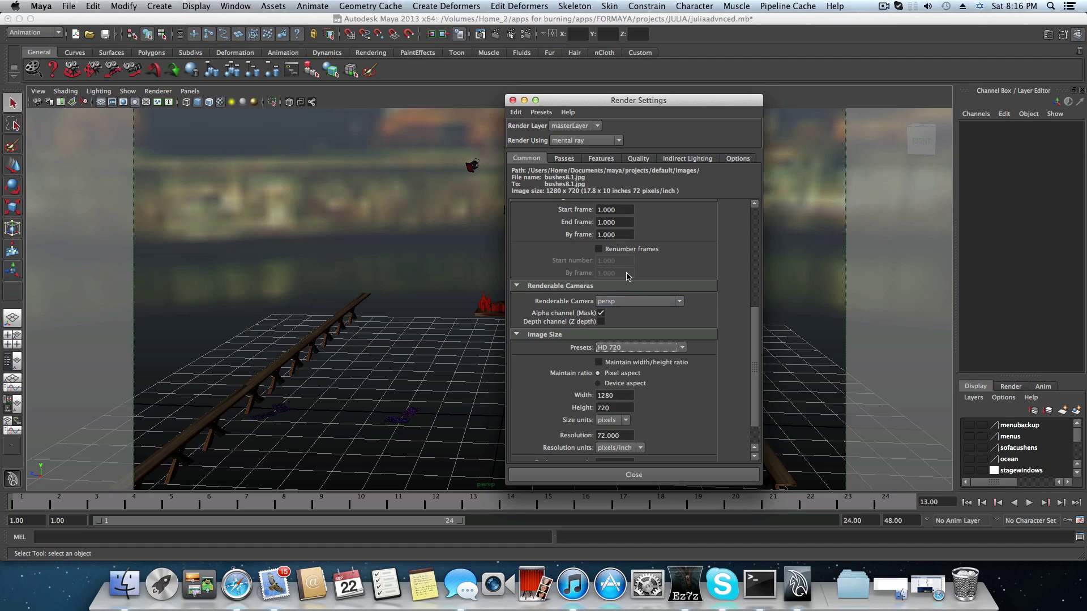
Try the Box filter for multi-pixel filtering in the quality settings and restore Mitchell.
click(645, 159)
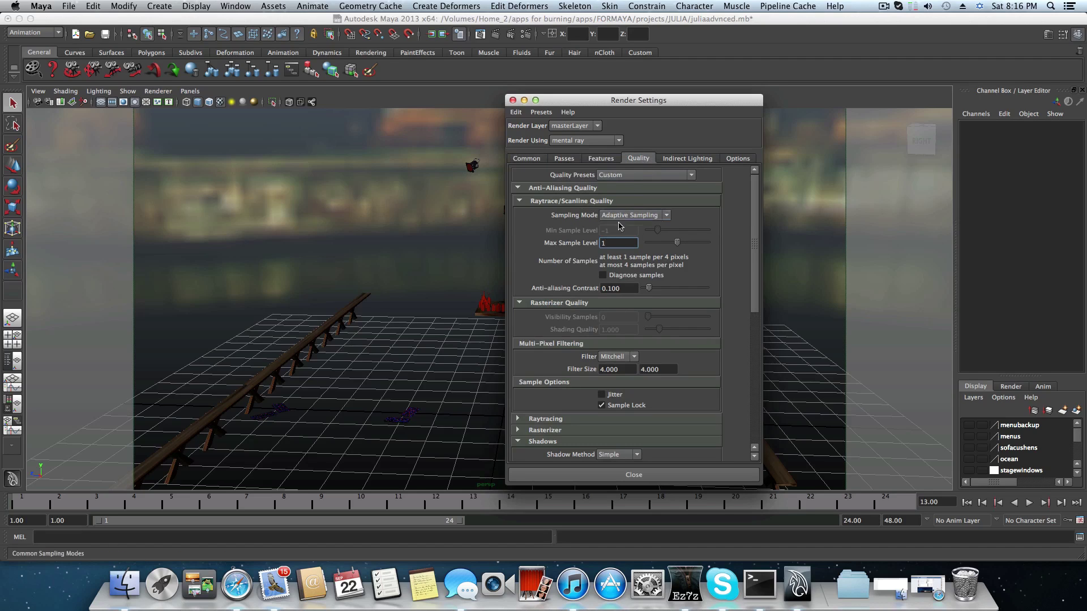
scroll(612, 283, down, 3)
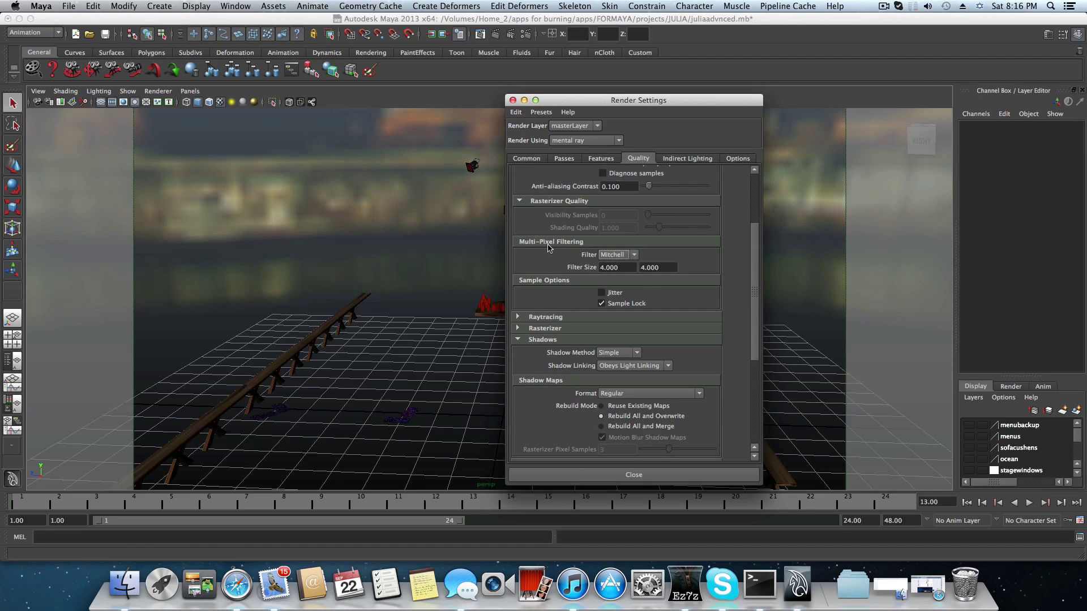
click(634, 256)
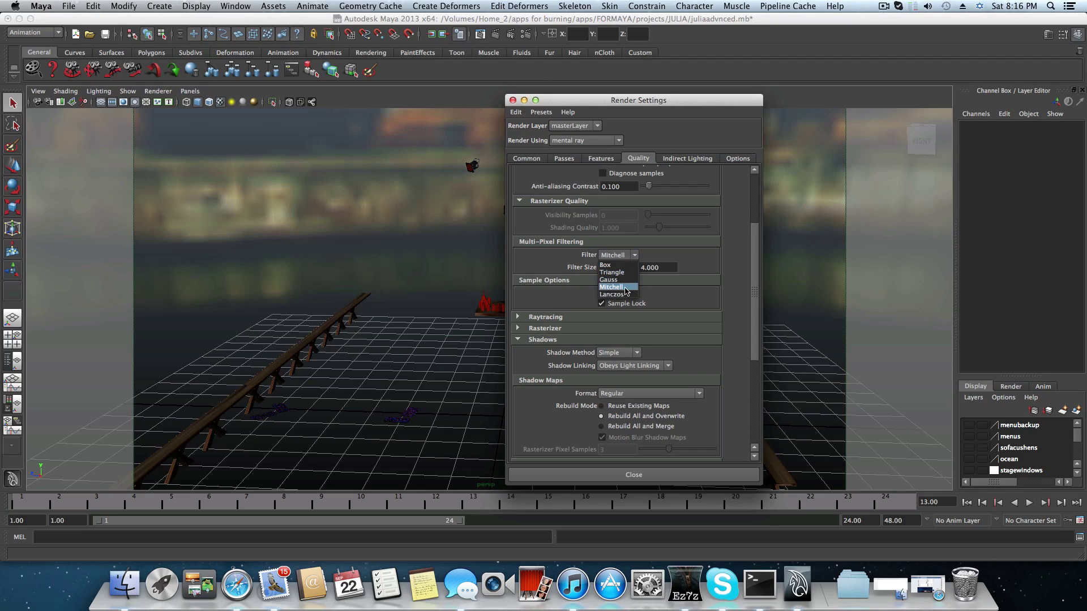
click(620, 265)
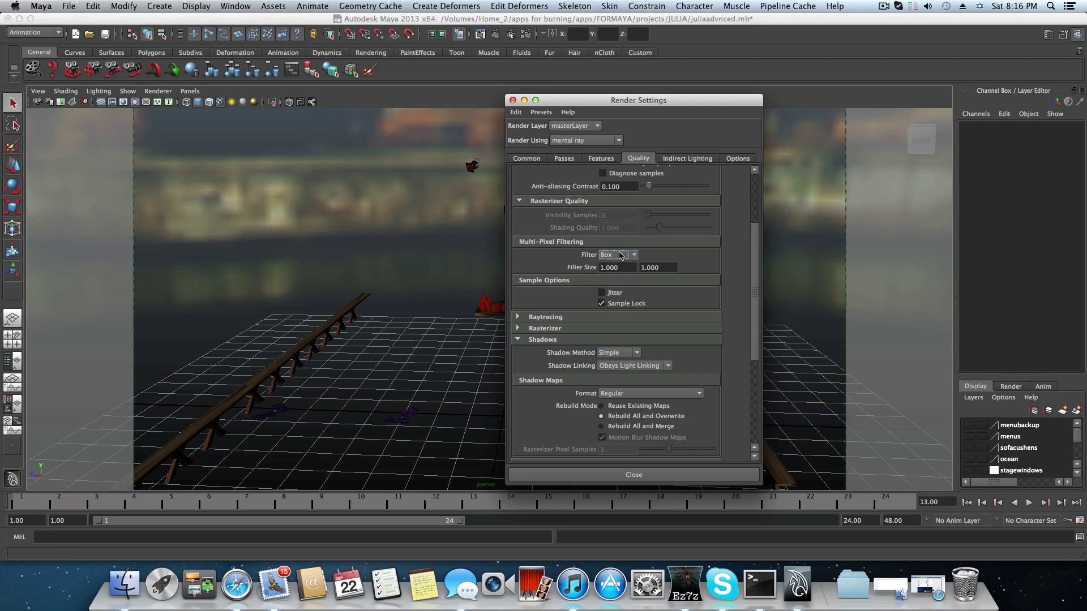
click(635, 255)
click(620, 288)
Expand the raytracing settings, try lowering Reflections and Refractions to 3, and restore both to 10.
click(544, 317)
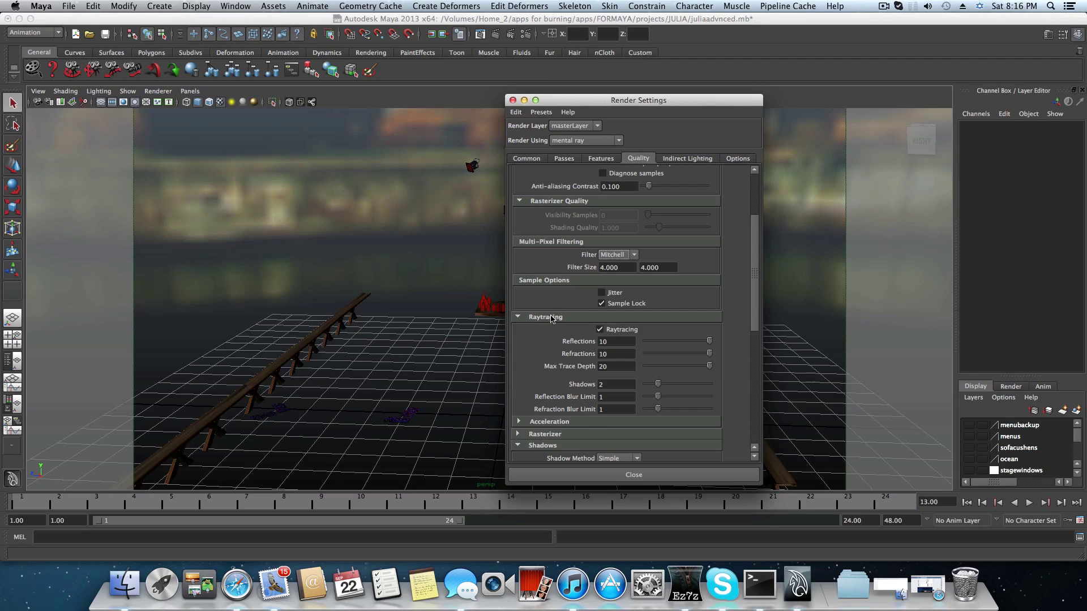
scroll(566, 336, down, 3)
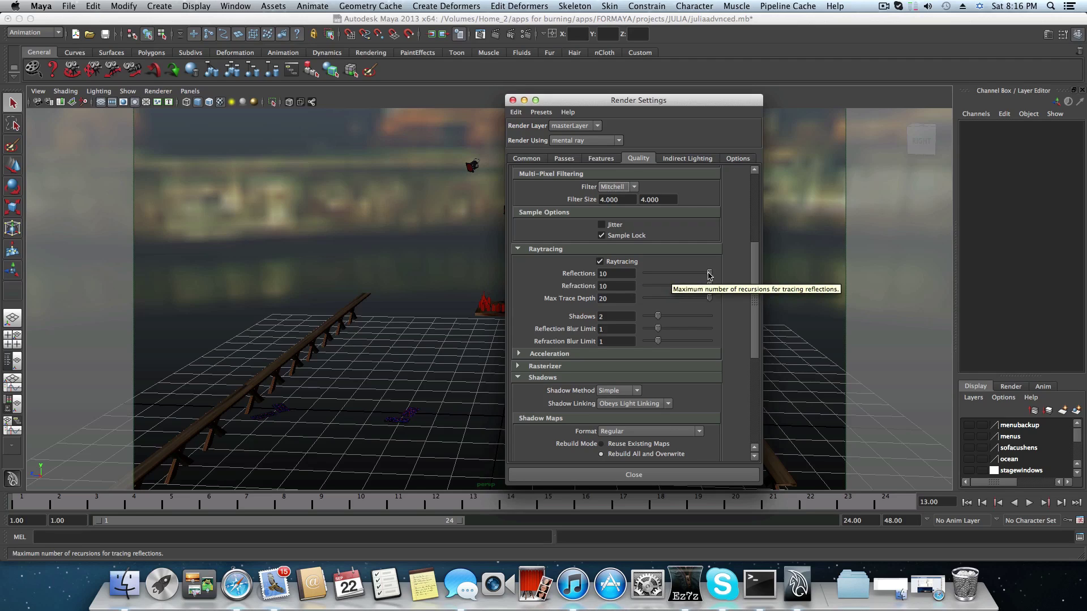
drag(710, 275, 671, 277)
drag(695, 275, 667, 287)
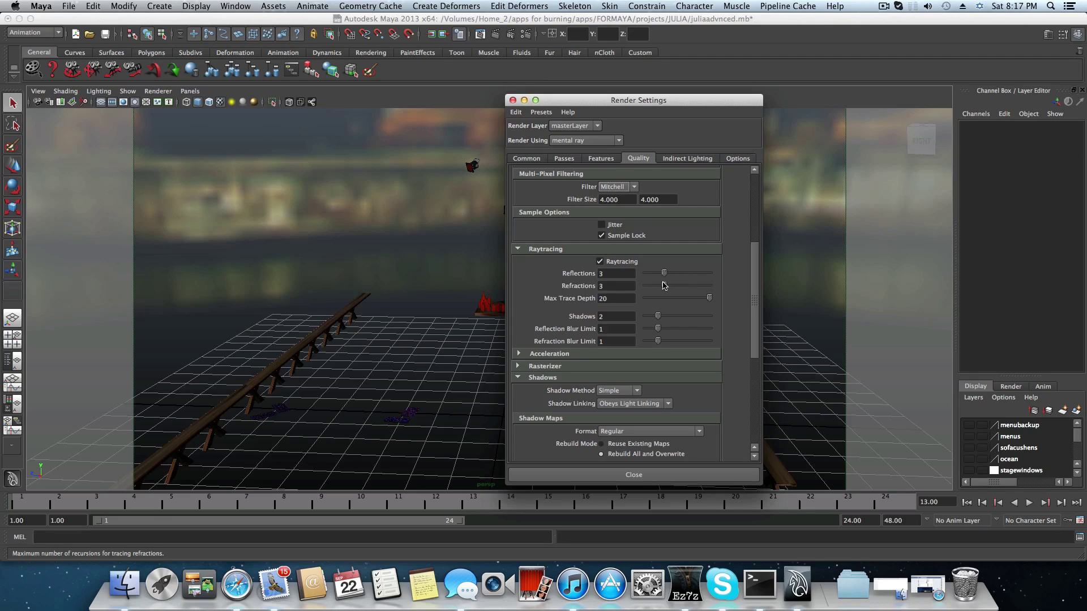
drag(665, 273, 674, 287)
drag(671, 275, 736, 280)
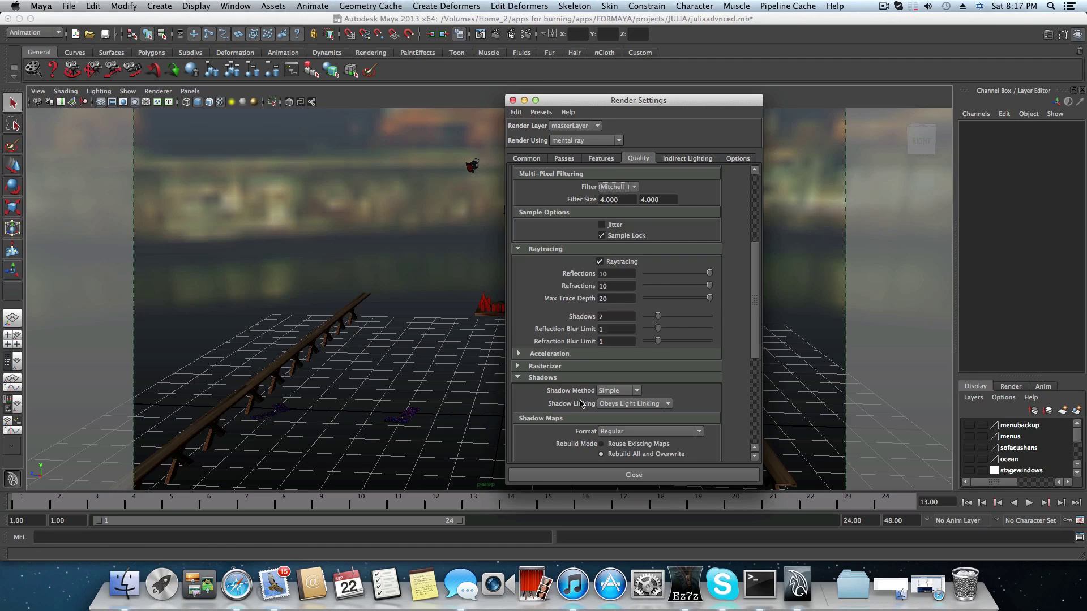
Examine the rasterizer, shadow, shadow map and motion blur options, and review the anti-aliasing quality settings.
drag(599, 103, 700, 91)
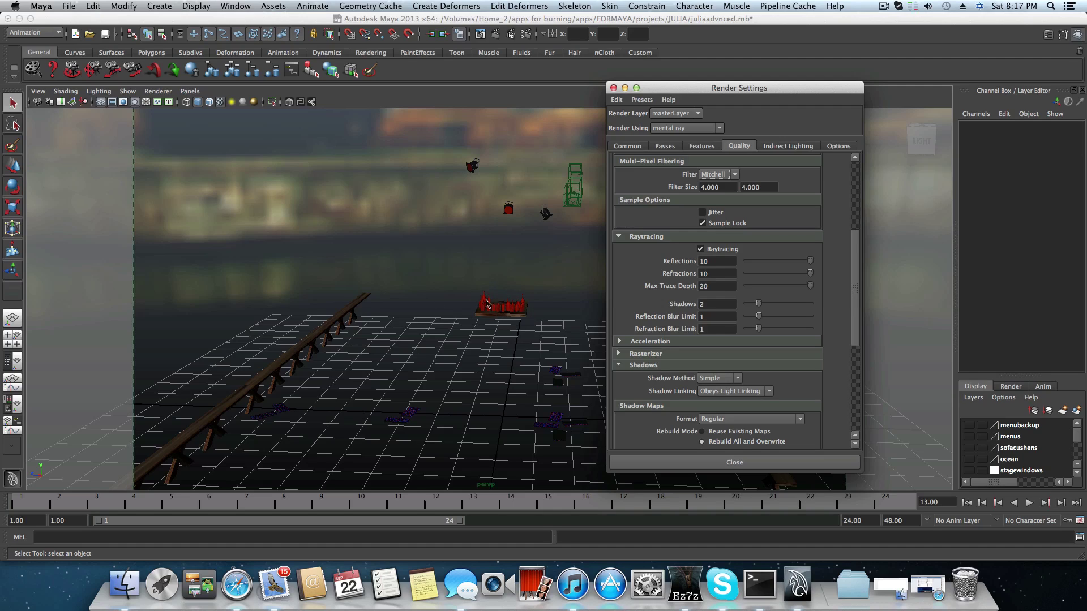
scroll(666, 363, down, 5)
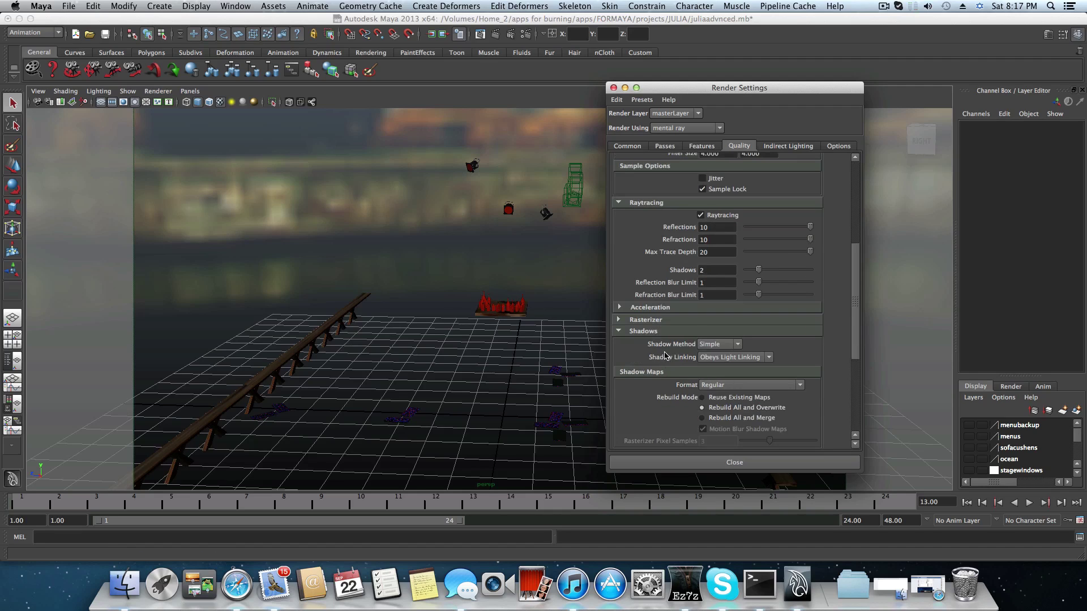
scroll(682, 348, down, 2)
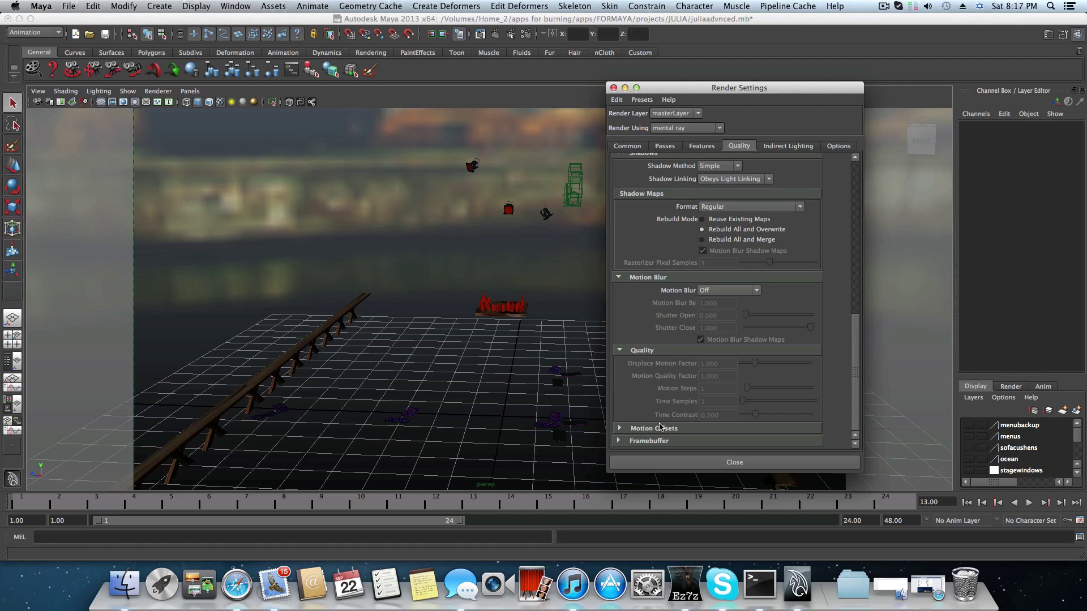
scroll(646, 317, up, 3)
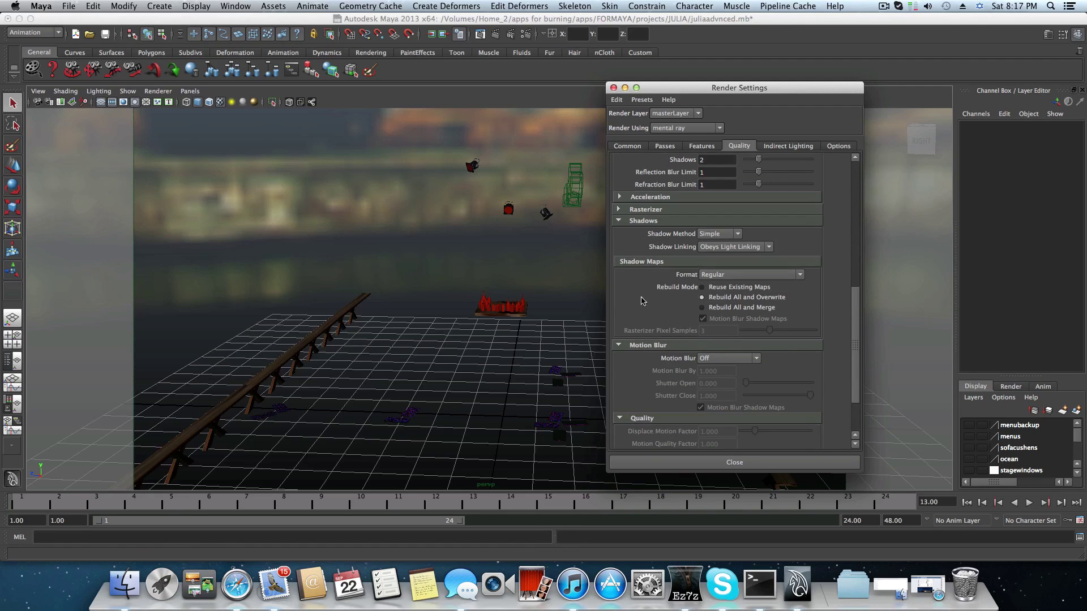
scroll(646, 246, up, 1)
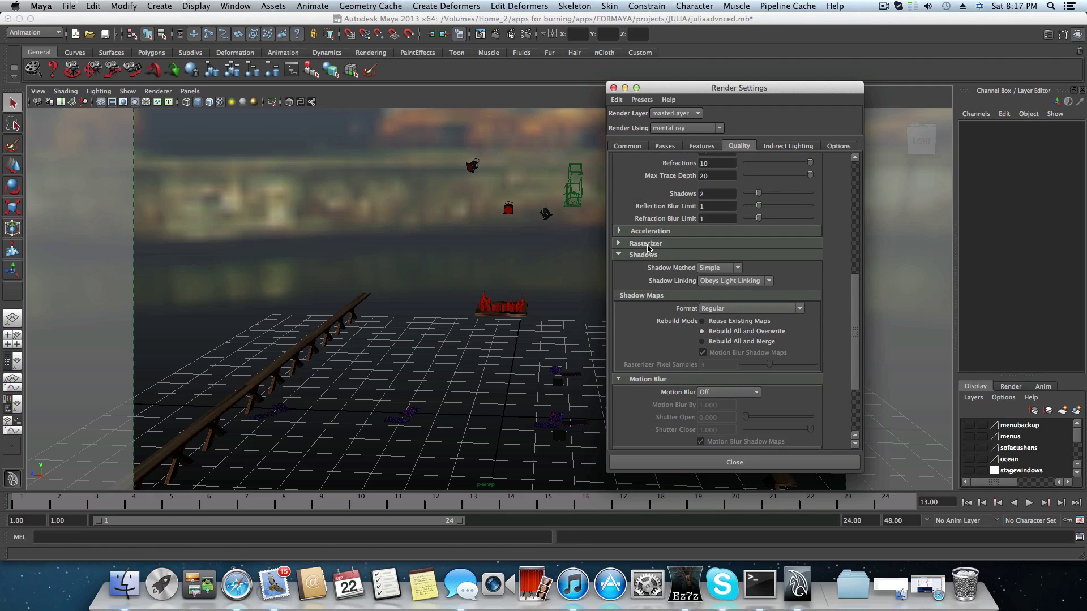
click(646, 243)
click(645, 243)
click(646, 243)
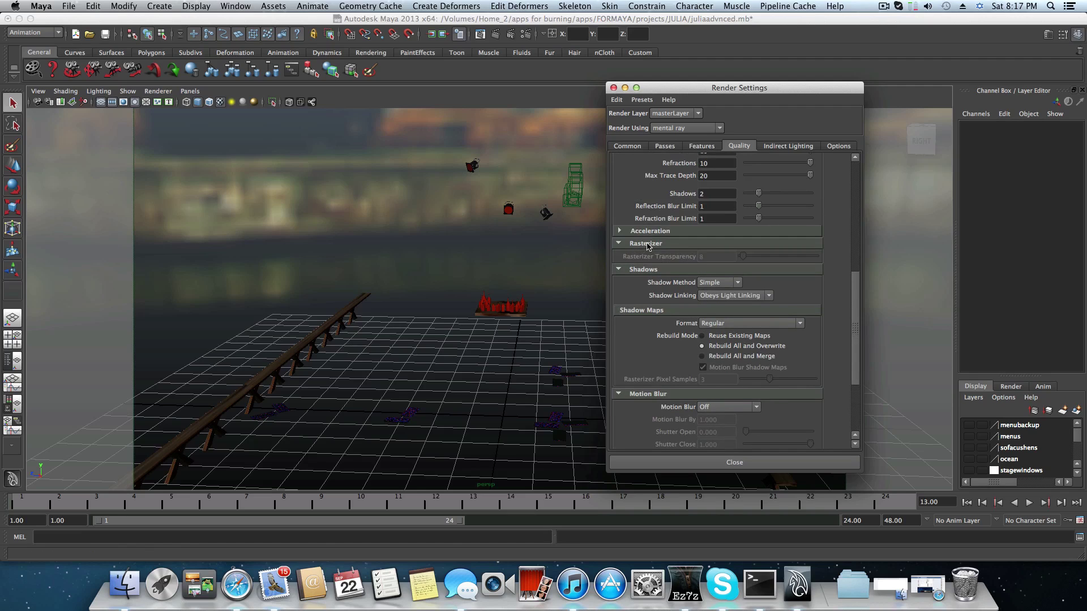
click(646, 244)
scroll(679, 308, down, 3)
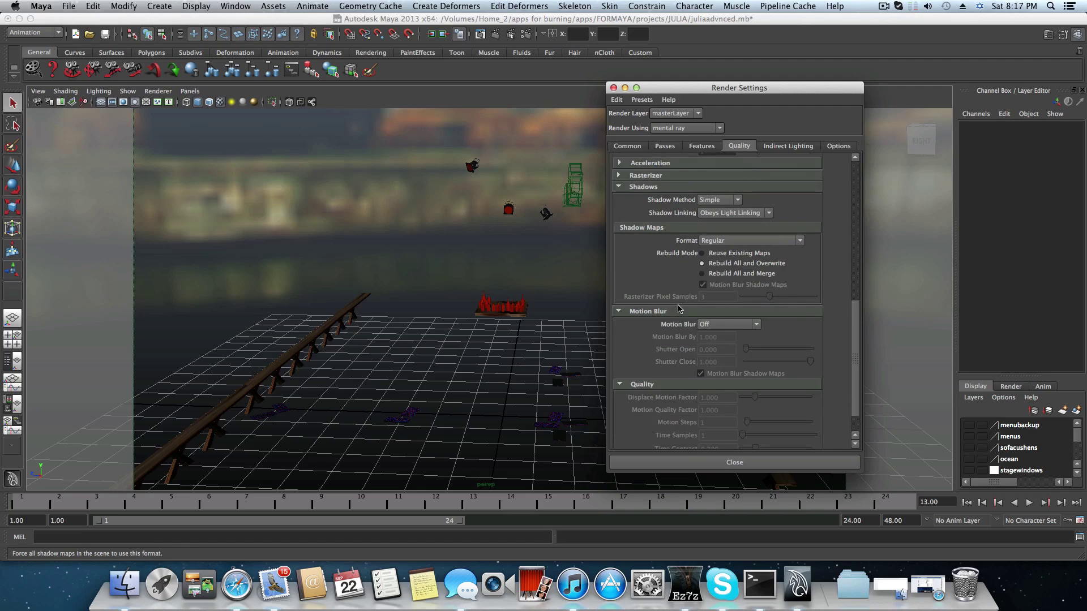
scroll(680, 309, up, 7)
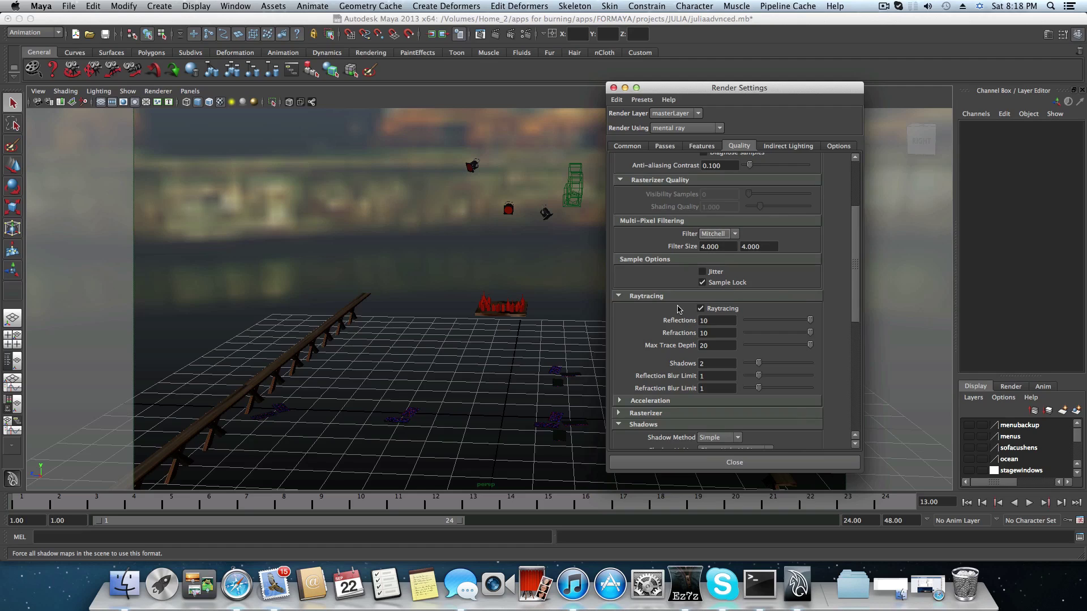
scroll(679, 308, up, 4)
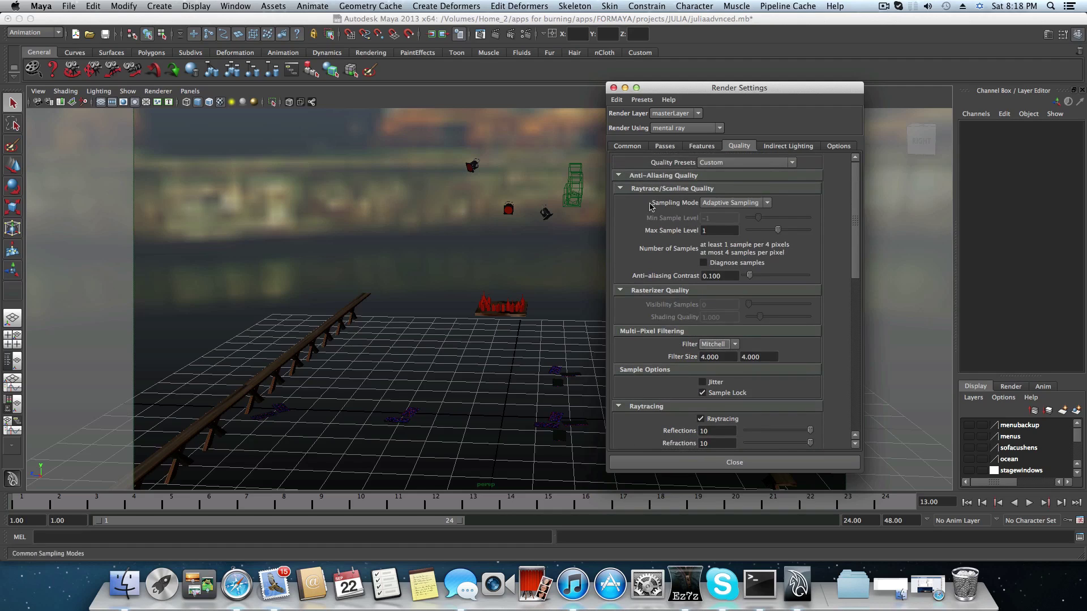
Show the indirect lighting settings, select the image-based lighting sphere and inspect how it surrounds the scene from several views.
click(786, 146)
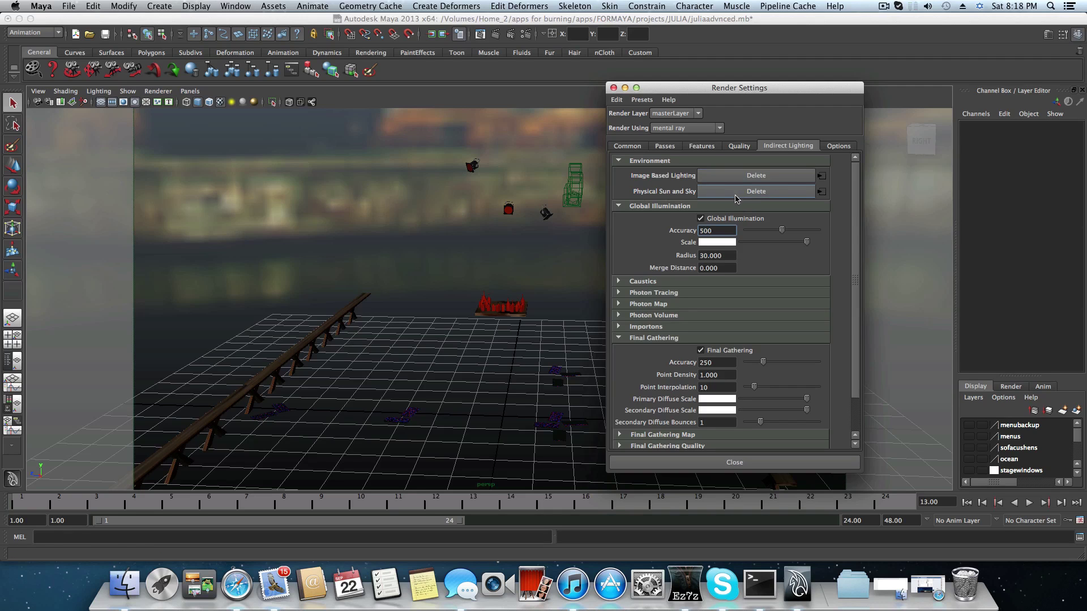
alt+drag(502, 414, 432, 358)
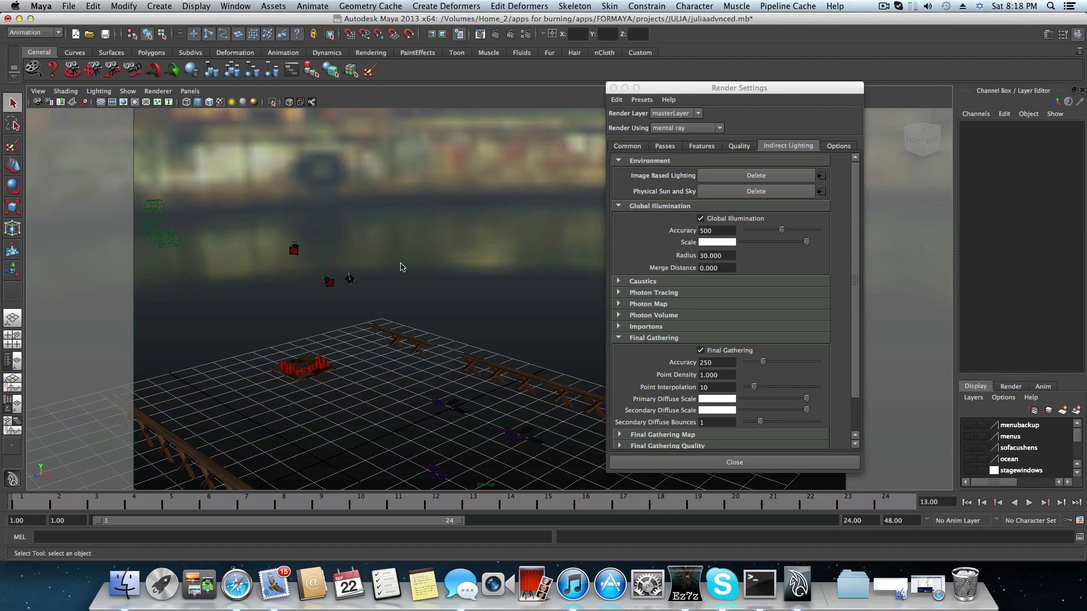
alt+drag(518, 311, 303, 276)
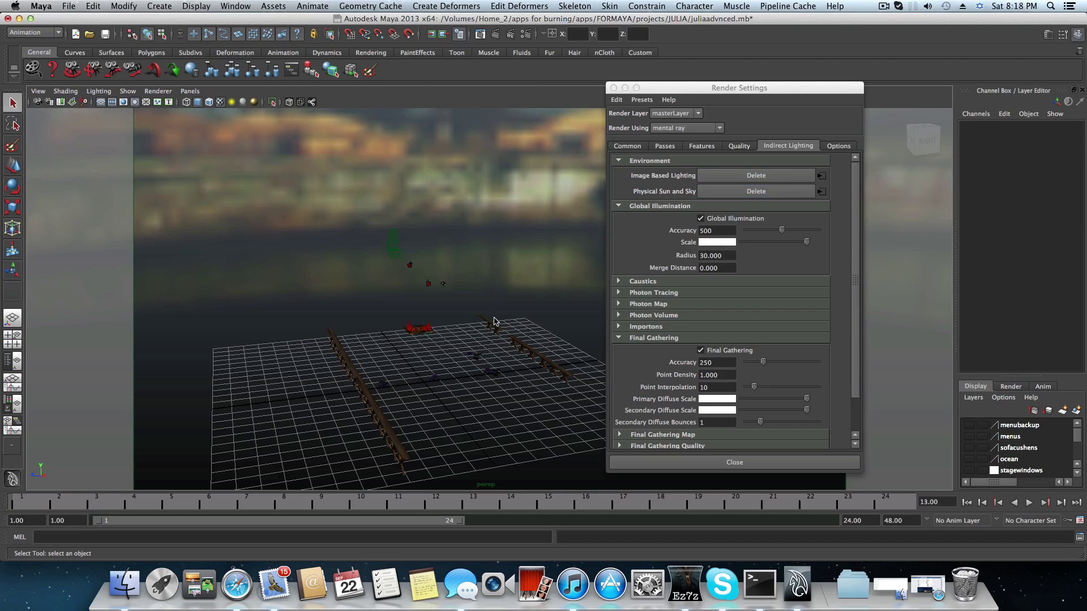
click(517, 226)
scroll(507, 256, down, 15)
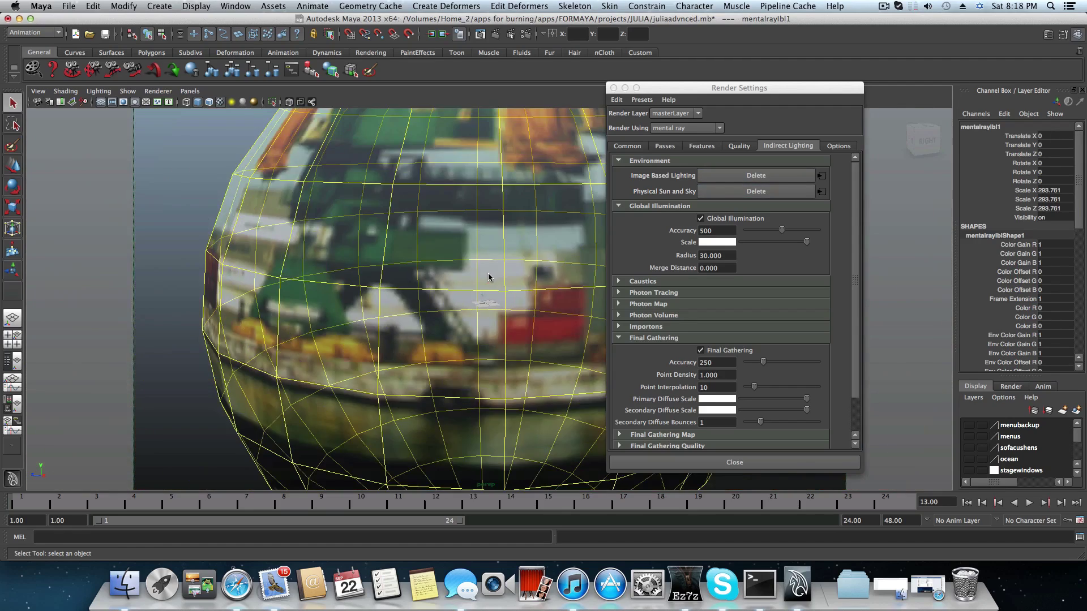
scroll(488, 278, up, 15)
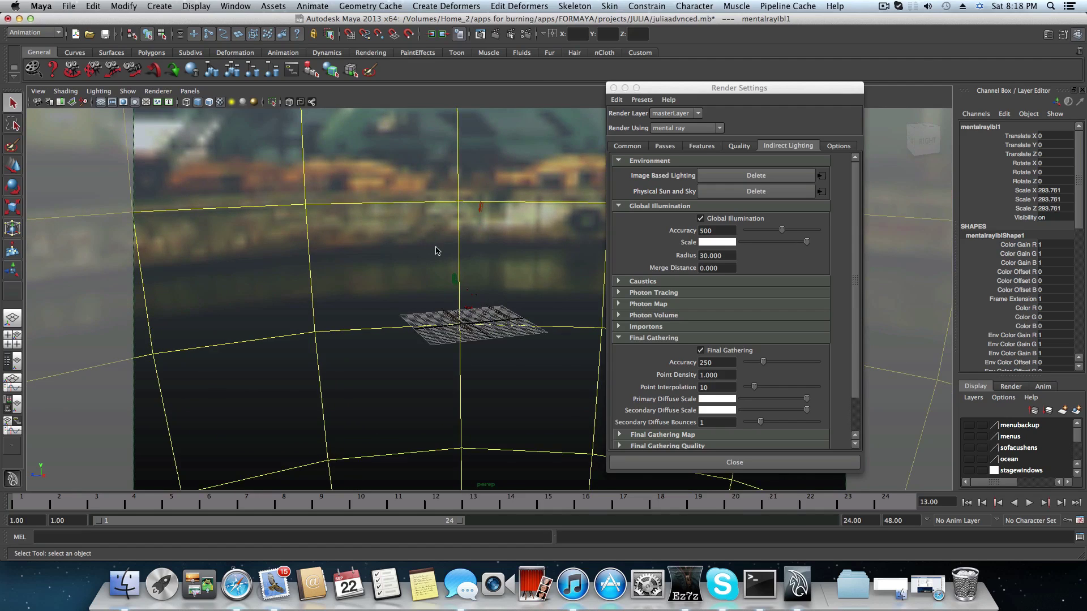
scroll(439, 257, up, 5)
scroll(472, 388, up, 5)
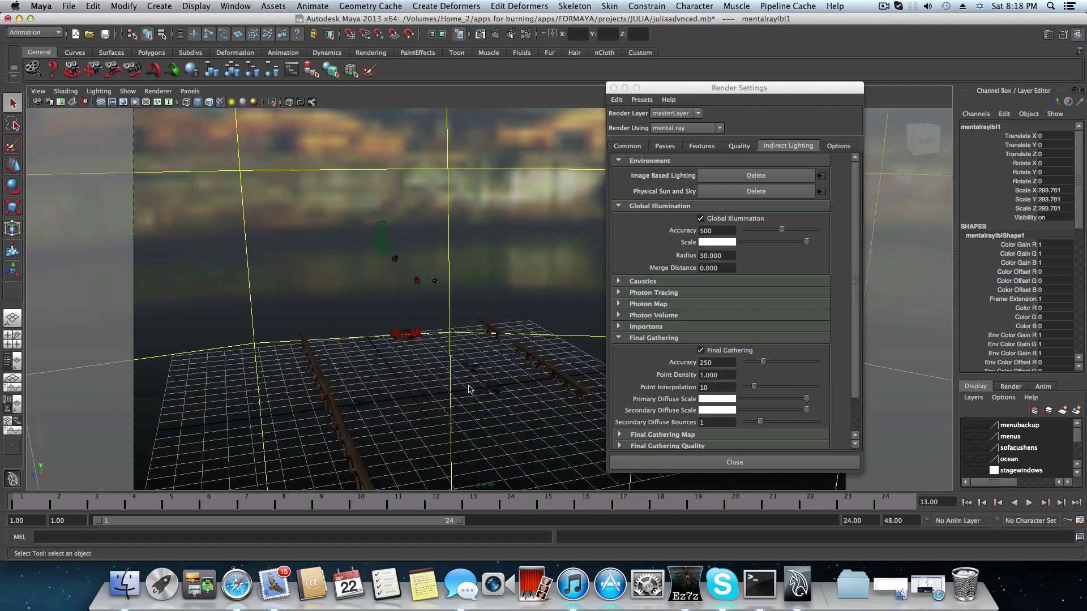
alt+drag(478, 390, 524, 279)
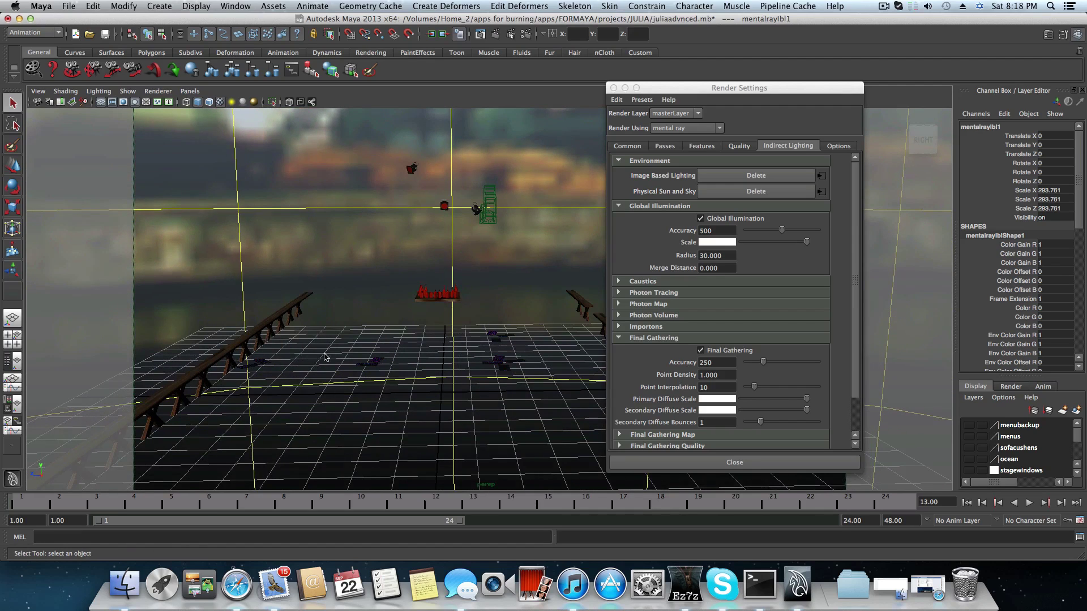
alt+drag(401, 360, 421, 342)
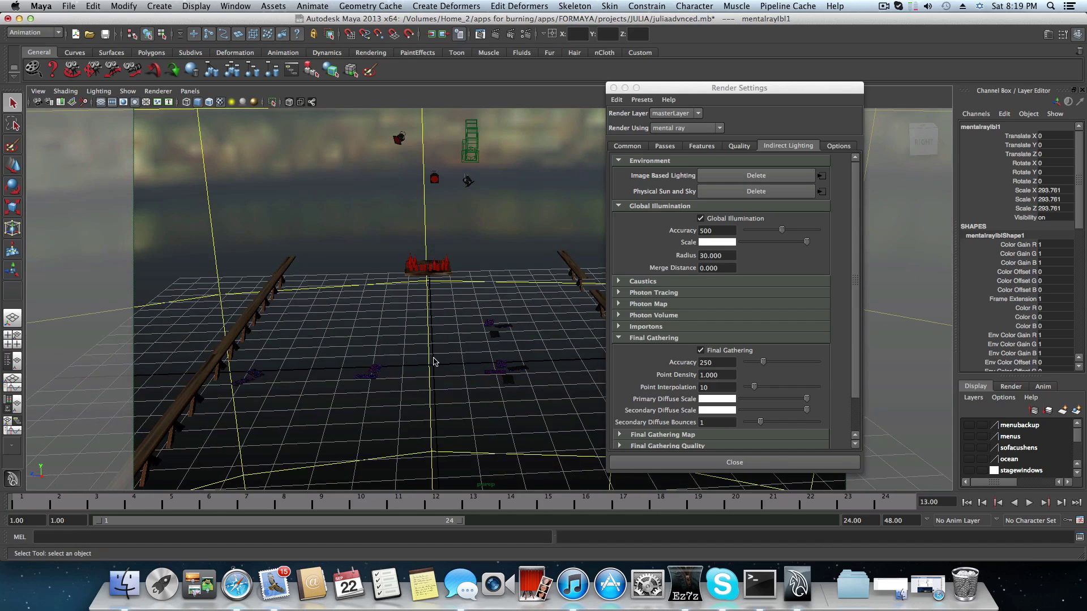
scroll(434, 360, down, 6)
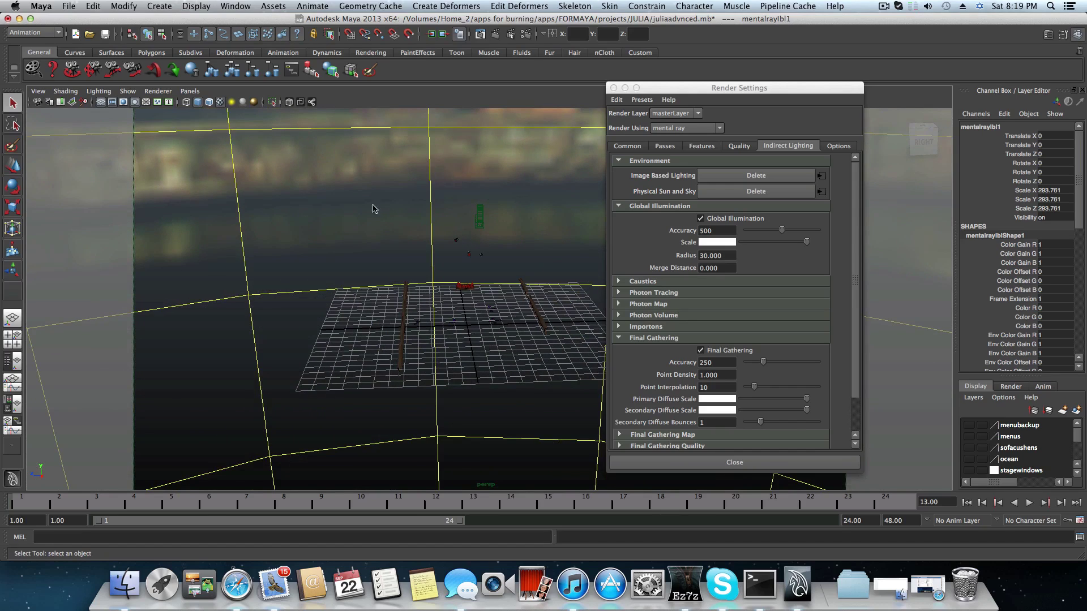
scroll(502, 301, up, 4)
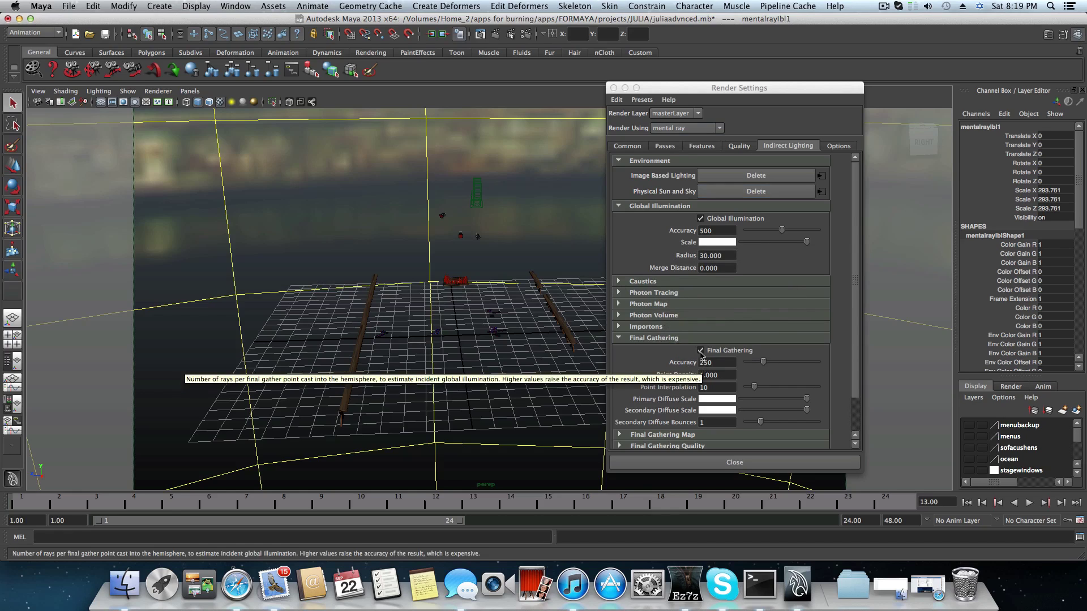
Review the Final Gathering settings, try an accuracy of 100 and restore it to 250.
scroll(665, 348, down, 3)
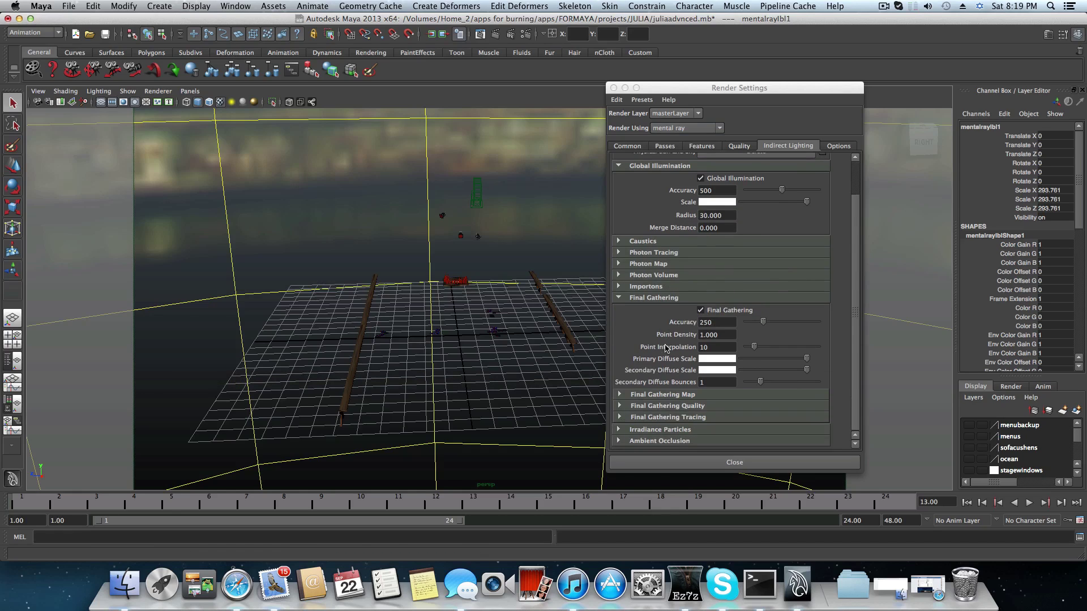
scroll(679, 317, up, 3)
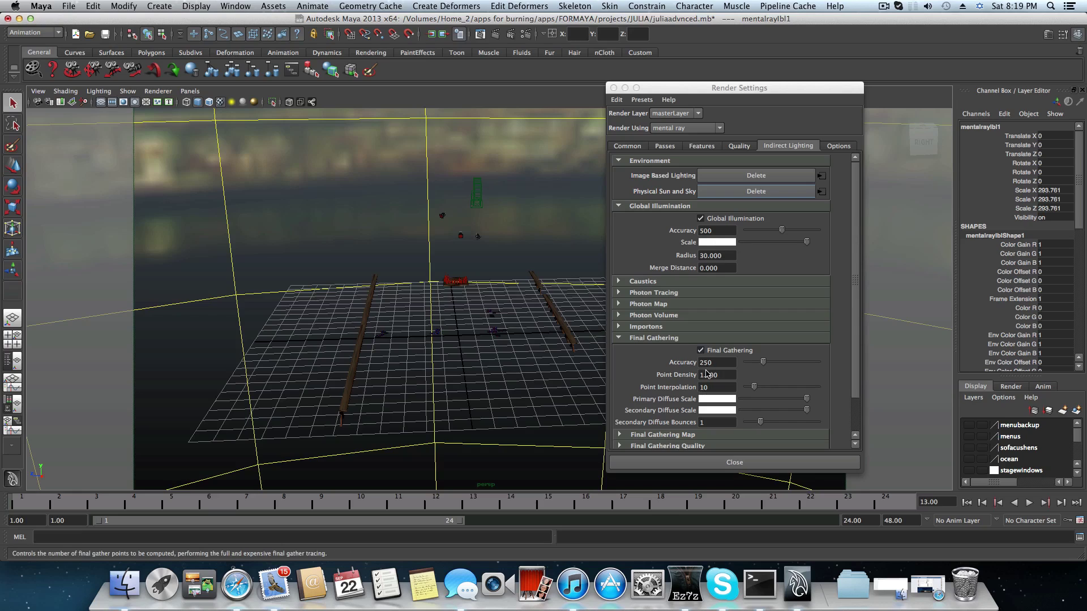
scroll(707, 374, down, 3)
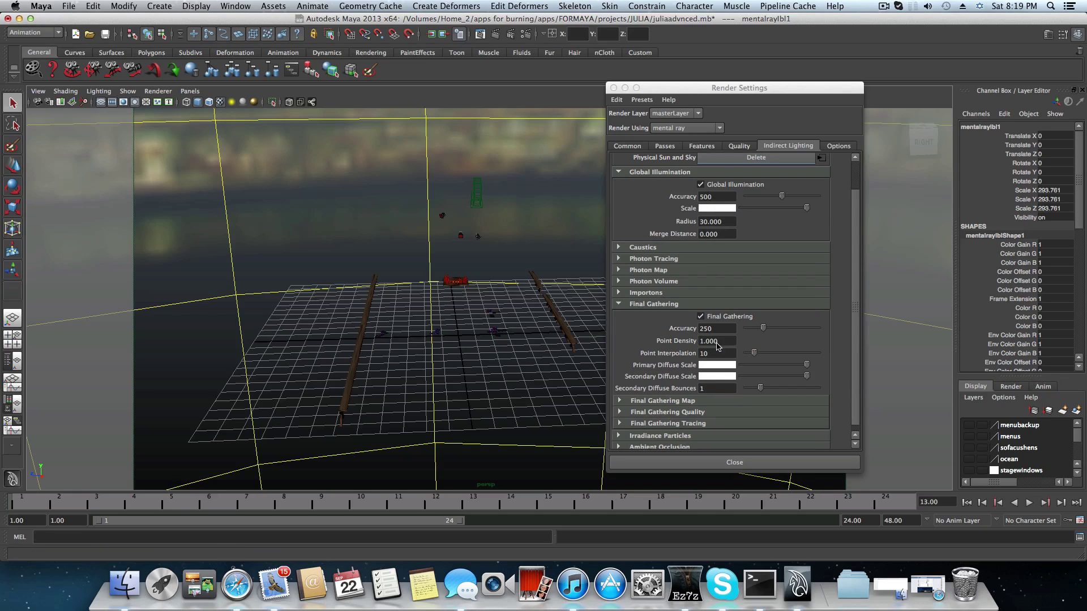
click(701, 315)
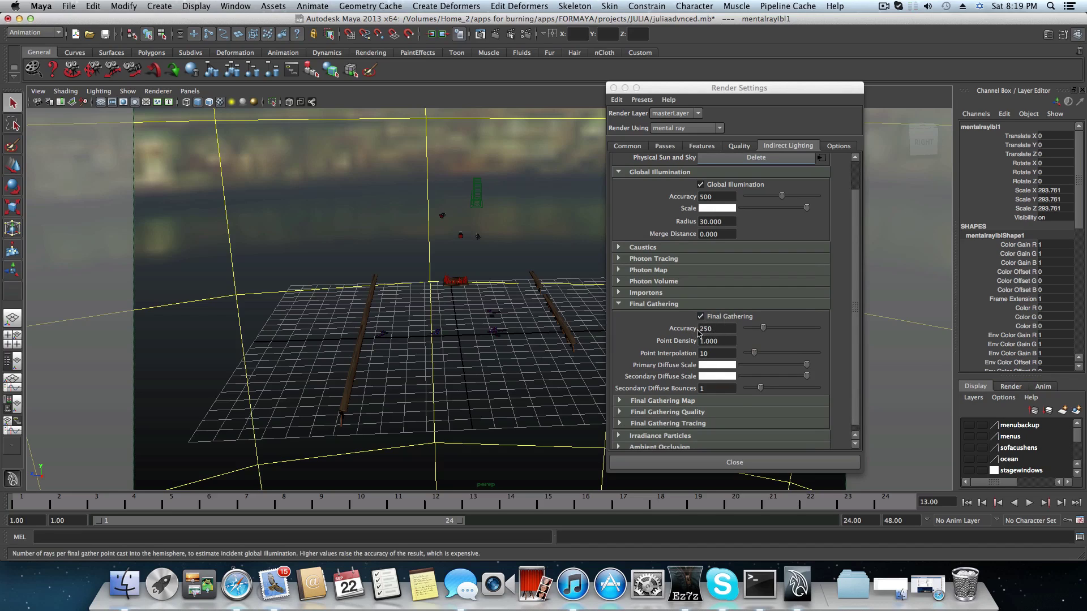
click(699, 330)
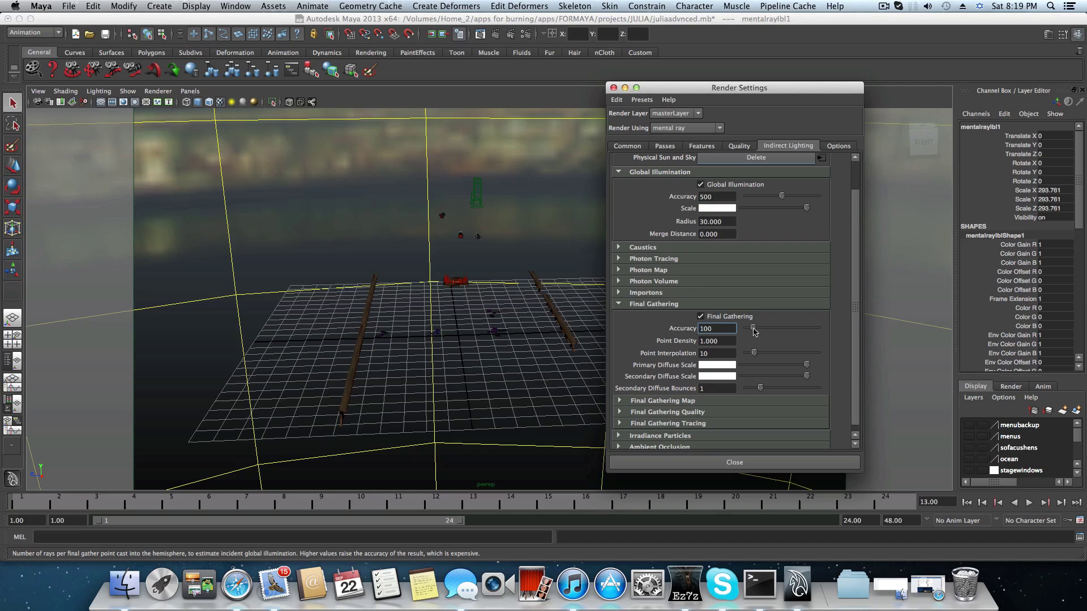
double_click(714, 332)
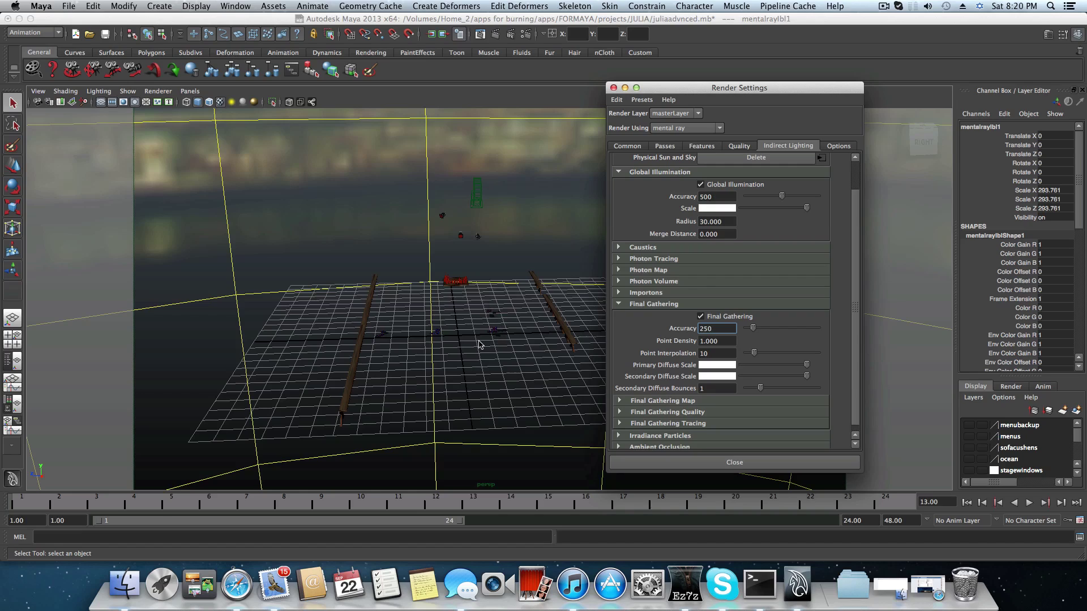
Expand the Final Gathering Quality options and set the Filter value to 1.
drag(729, 330, 697, 331)
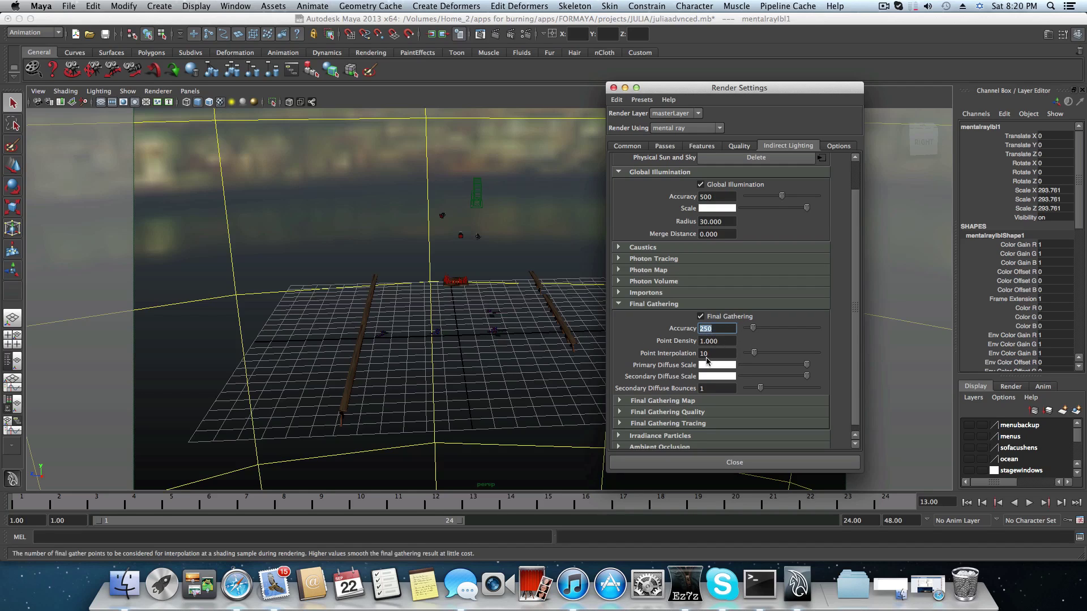
scroll(706, 358, down, 1)
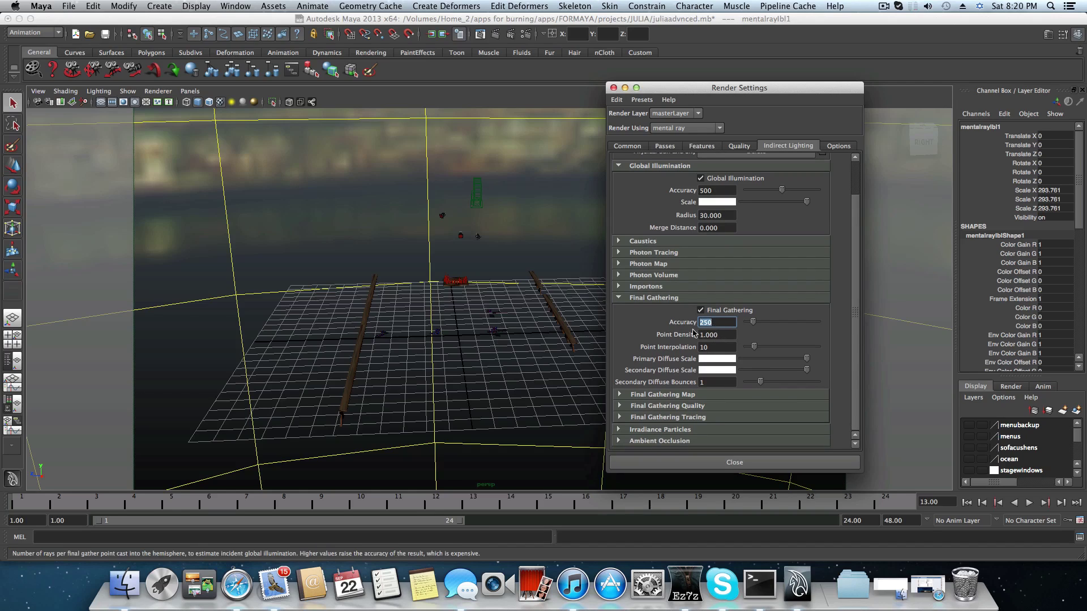
click(670, 410)
scroll(670, 410, up, 3)
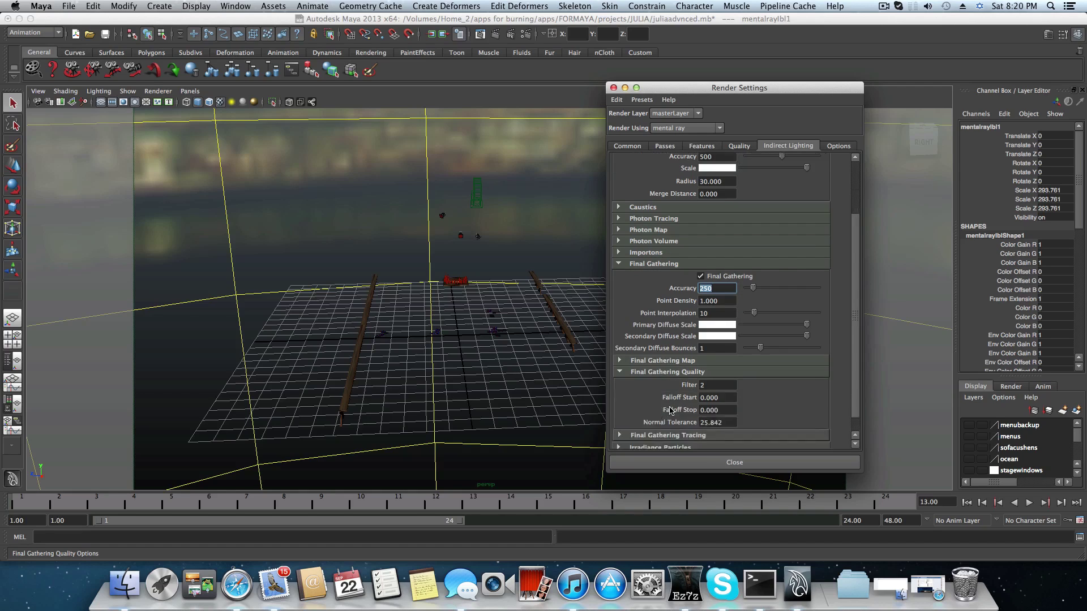
scroll(671, 410, down, 5)
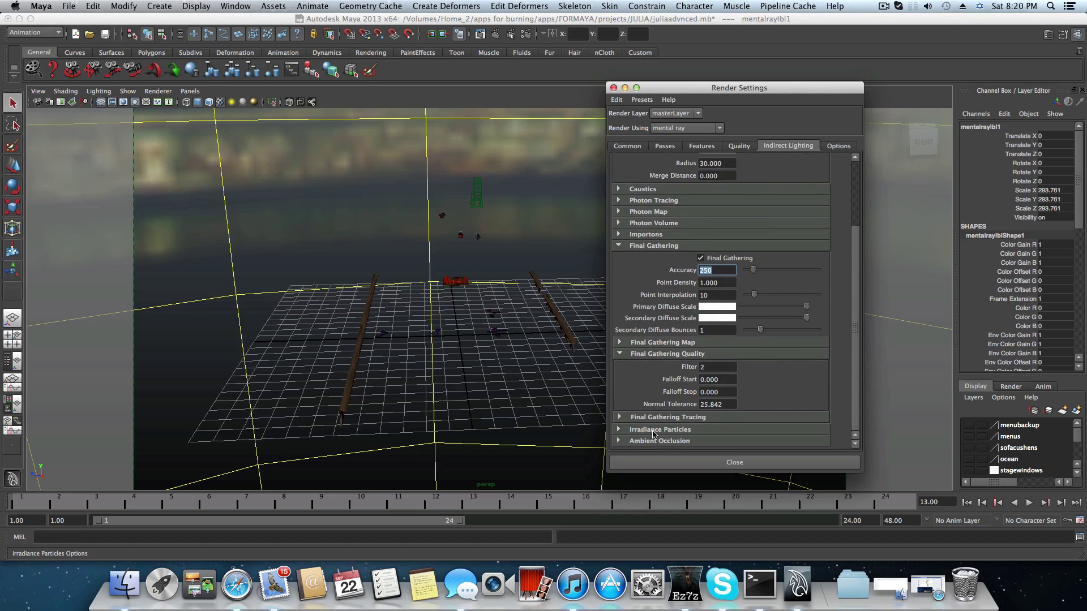
click(699, 368)
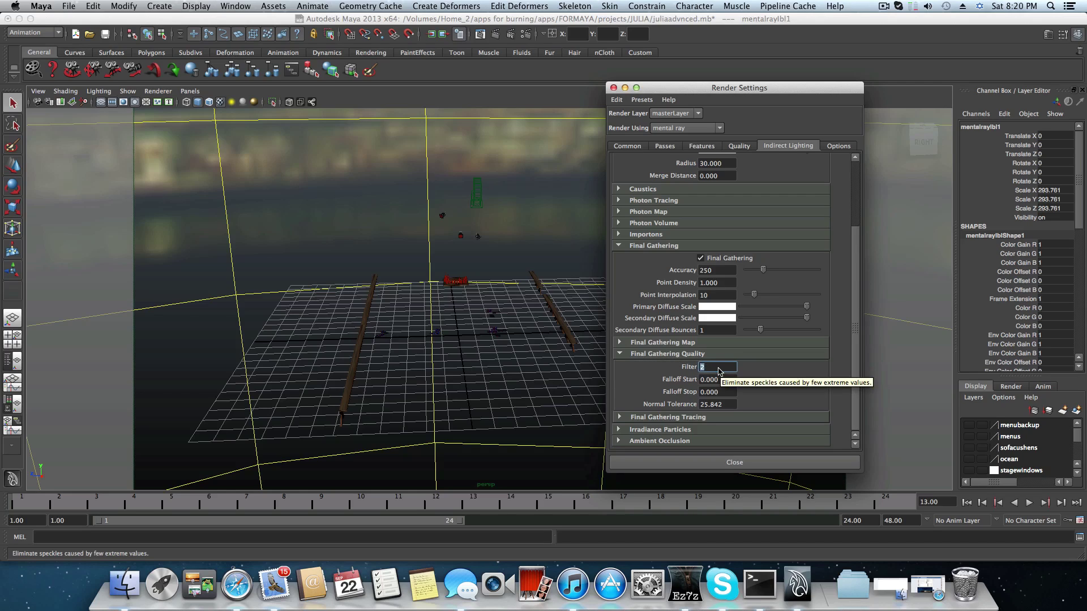
drag(715, 368, 698, 369)
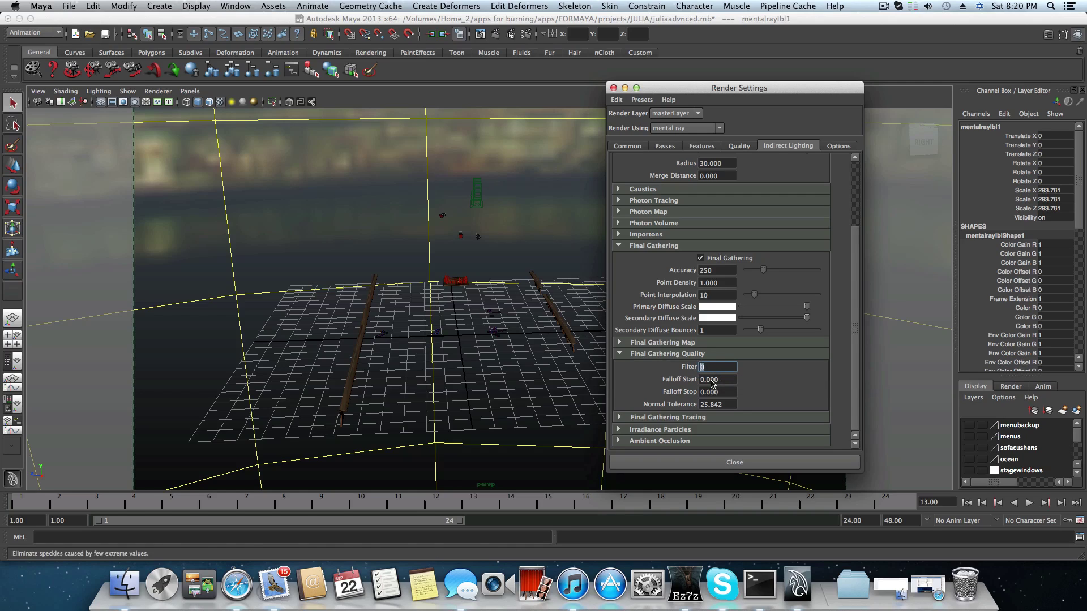
text(1)
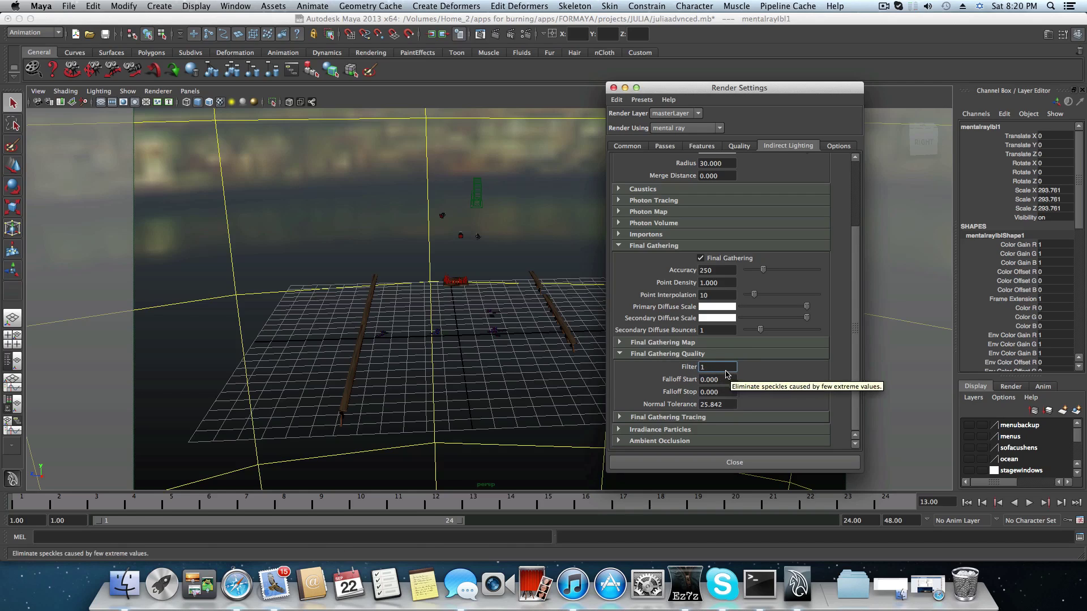
key(Return)
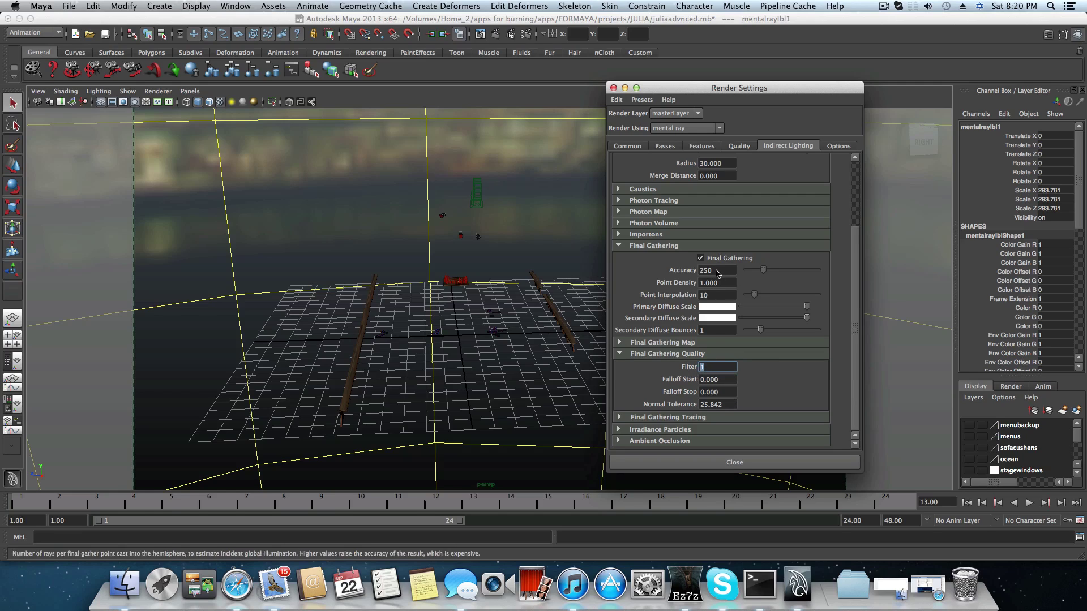
click(713, 370)
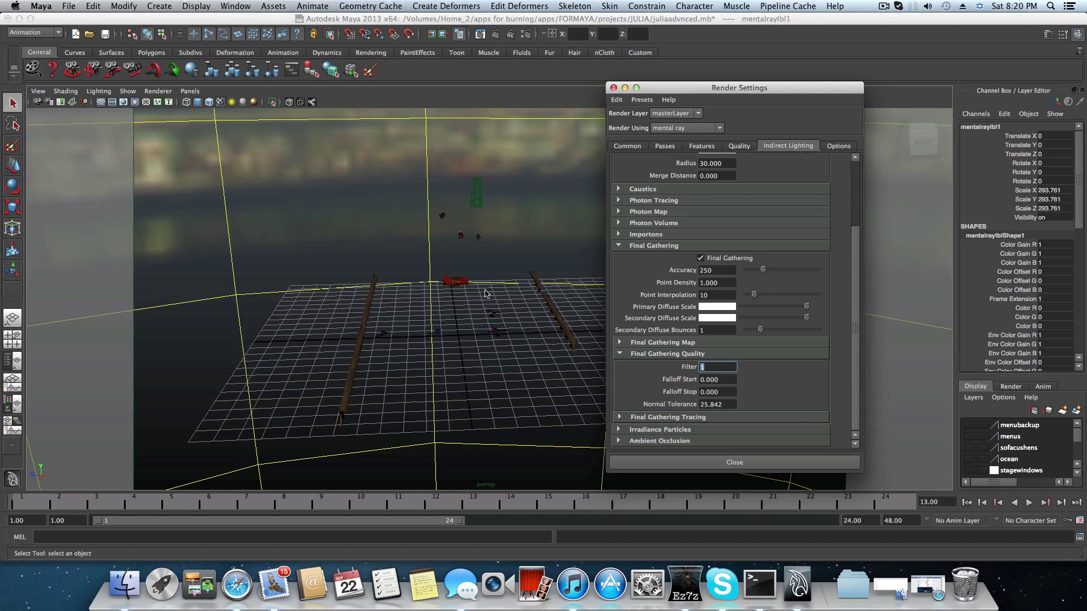
Review the indirect lighting settings and the mental ray translation and performance options, and close the Render Settings.
scroll(500, 348, up, 2)
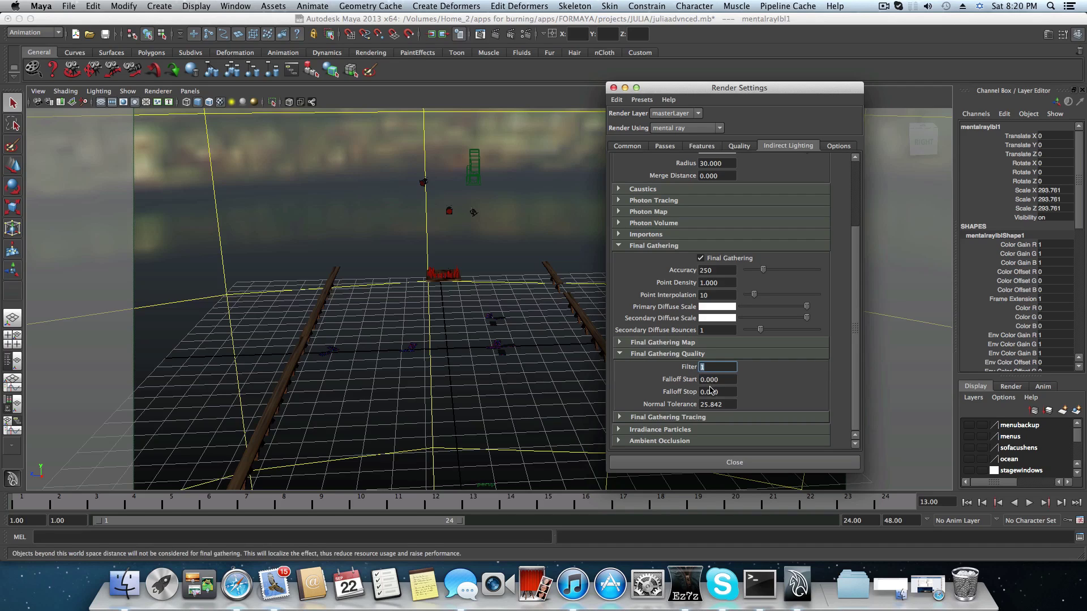
scroll(683, 416, up, 3)
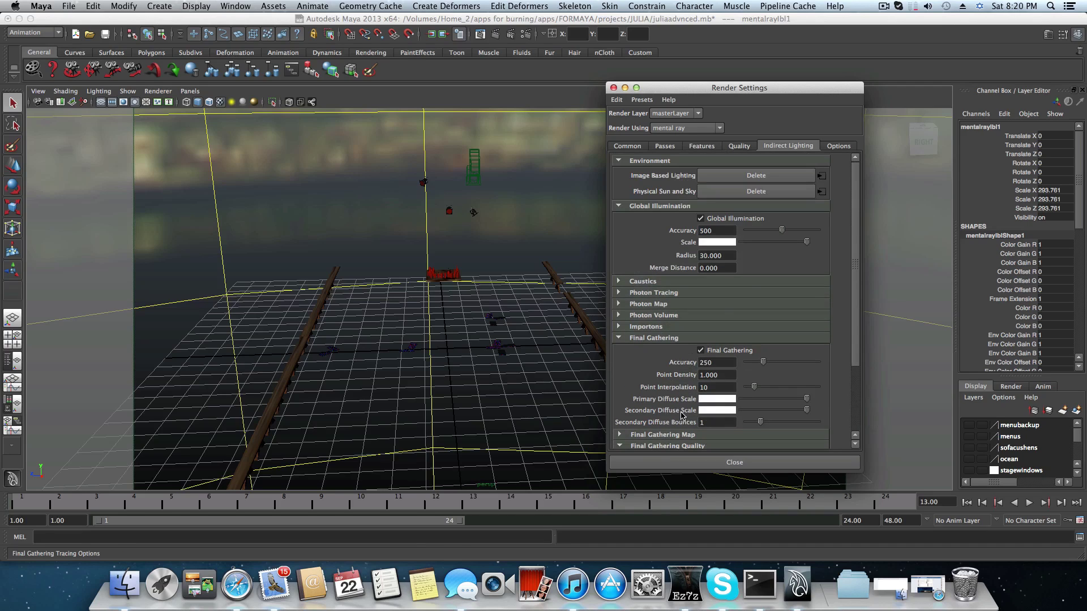
scroll(682, 416, down, 1)
scroll(673, 387, up, 1)
click(839, 147)
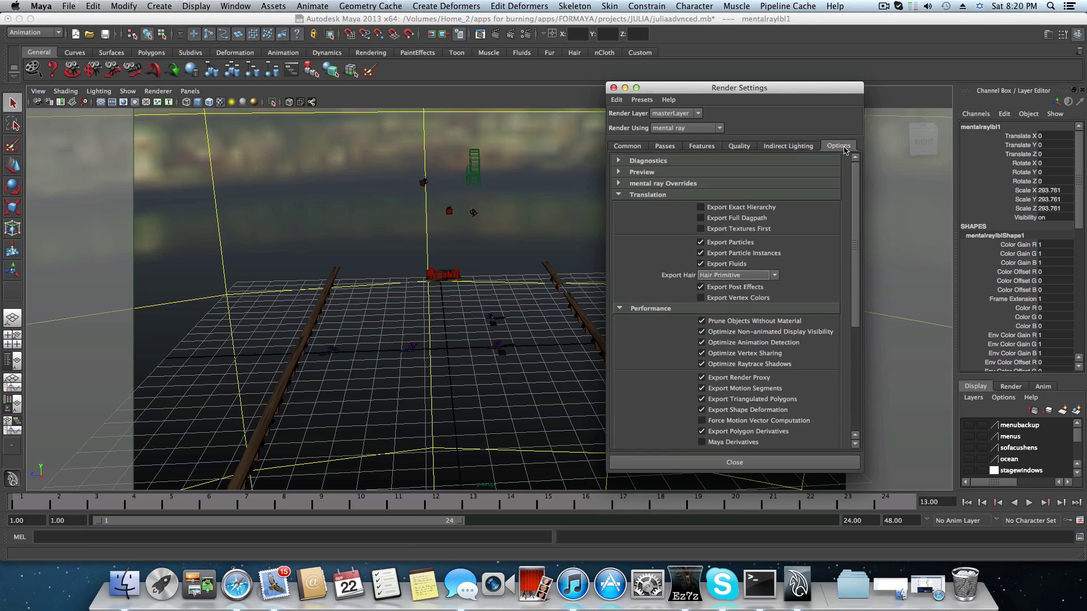
scroll(800, 169, down, 10)
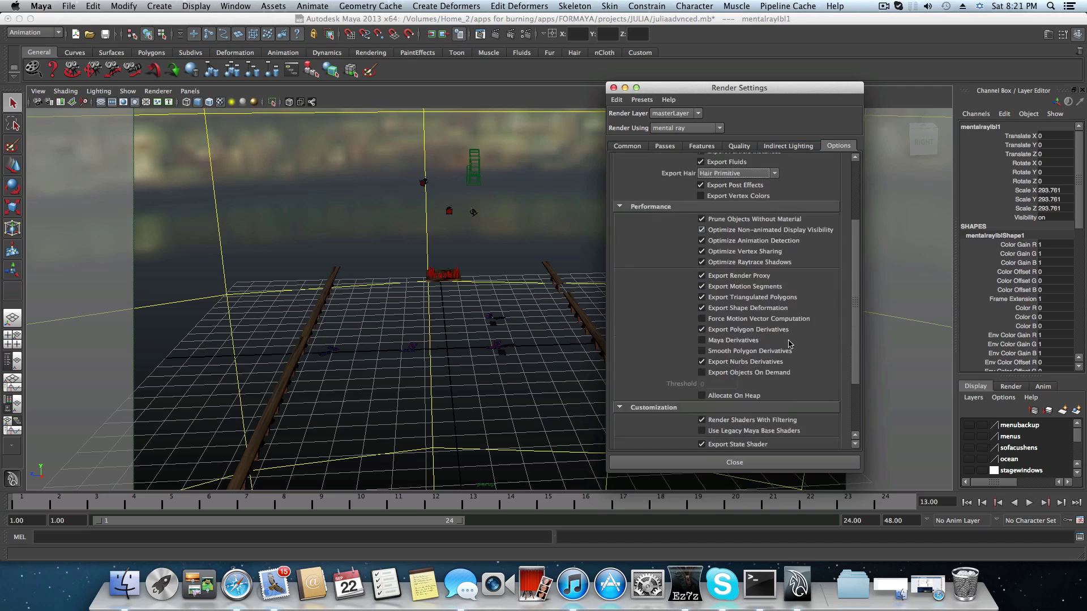
click(614, 89)
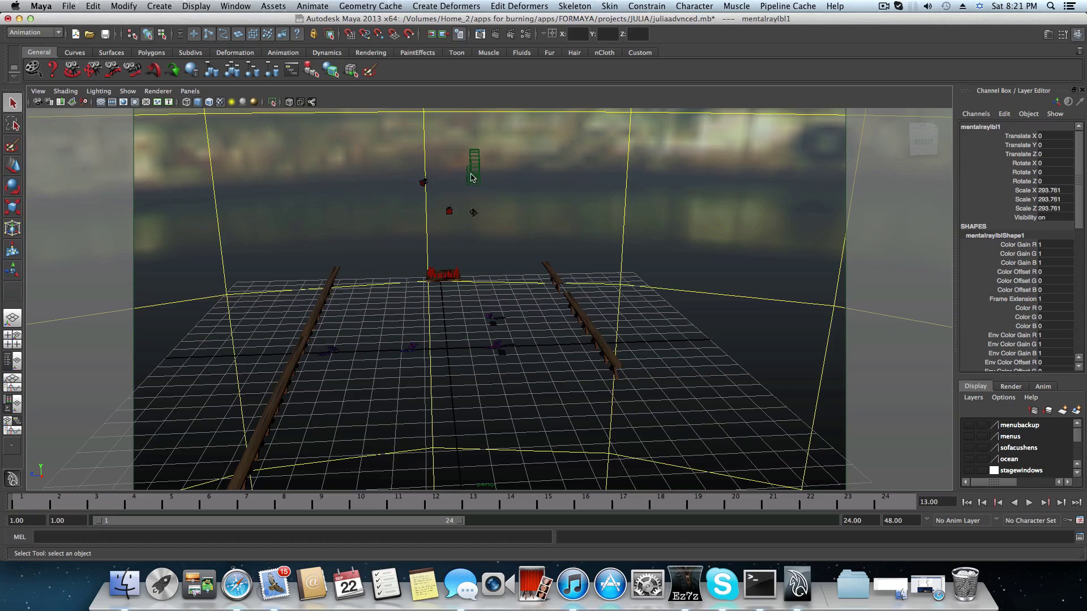
Select camera1 and inspect its placement relative to the bar scene from several angles.
alt+drag(548, 280, 589, 277)
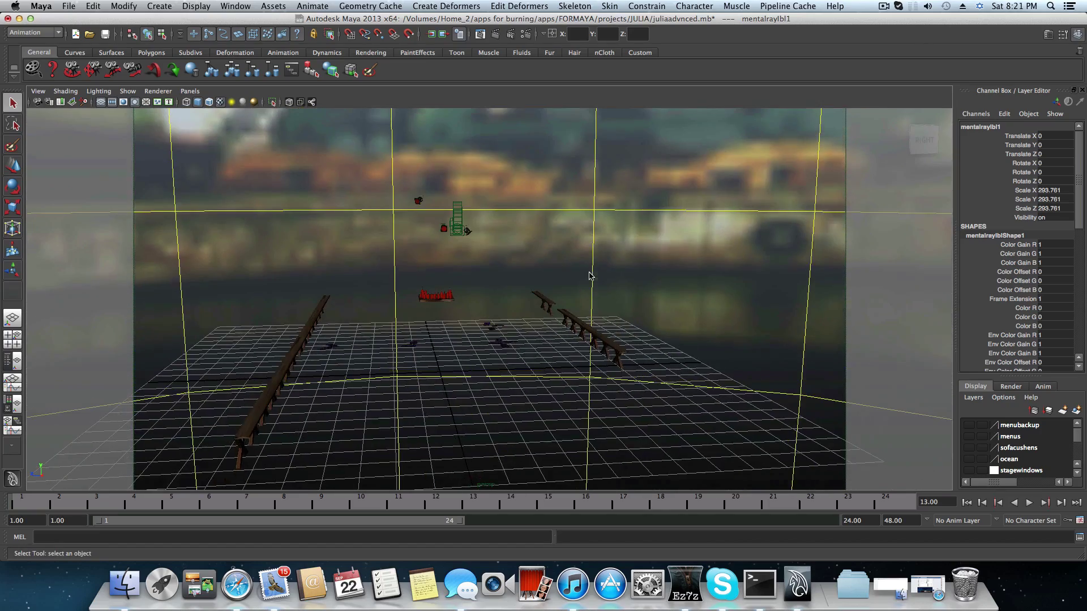
click(458, 216)
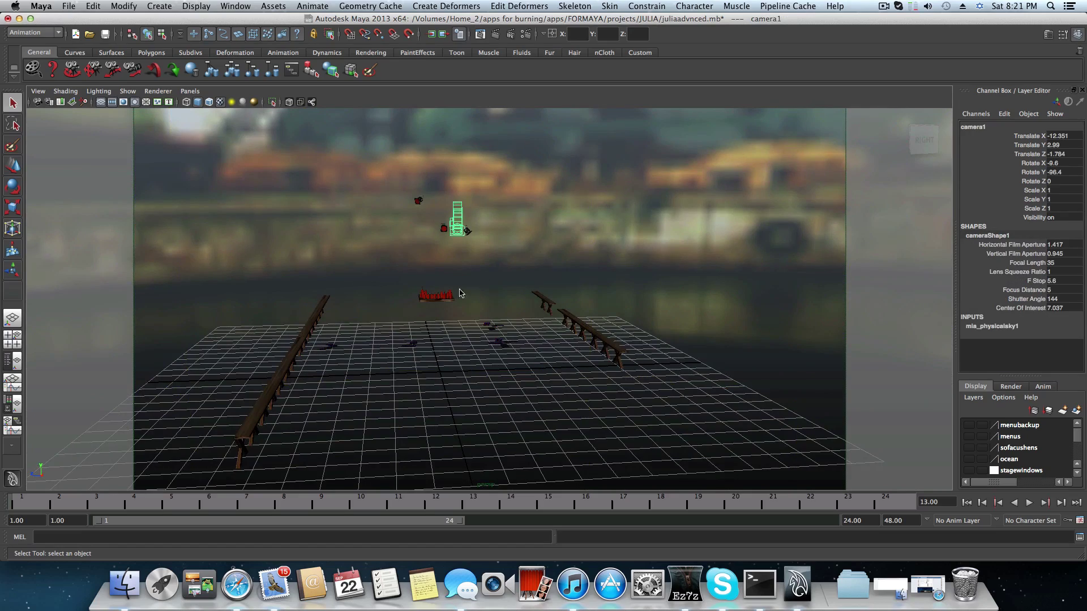
alt+drag(459, 289, 549, 291)
alt+right_drag(549, 288, 426, 284)
alt+drag(425, 288, 490, 343)
mouse_move(398, 340)
alt+mouse_down()
mouse_move(480, 342)
mouse_move(512, 371)
mouse_move(527, 305)
mouse_move(441, 334)
mouse_move(377, 338)
alt+mouse_up()
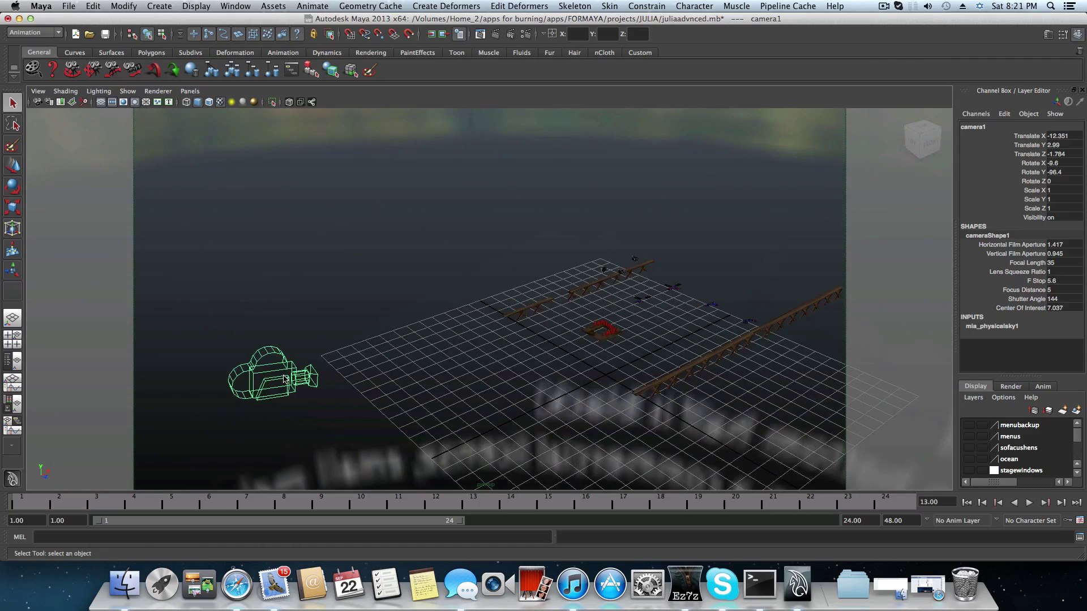
alt+drag(538, 326, 486, 311)
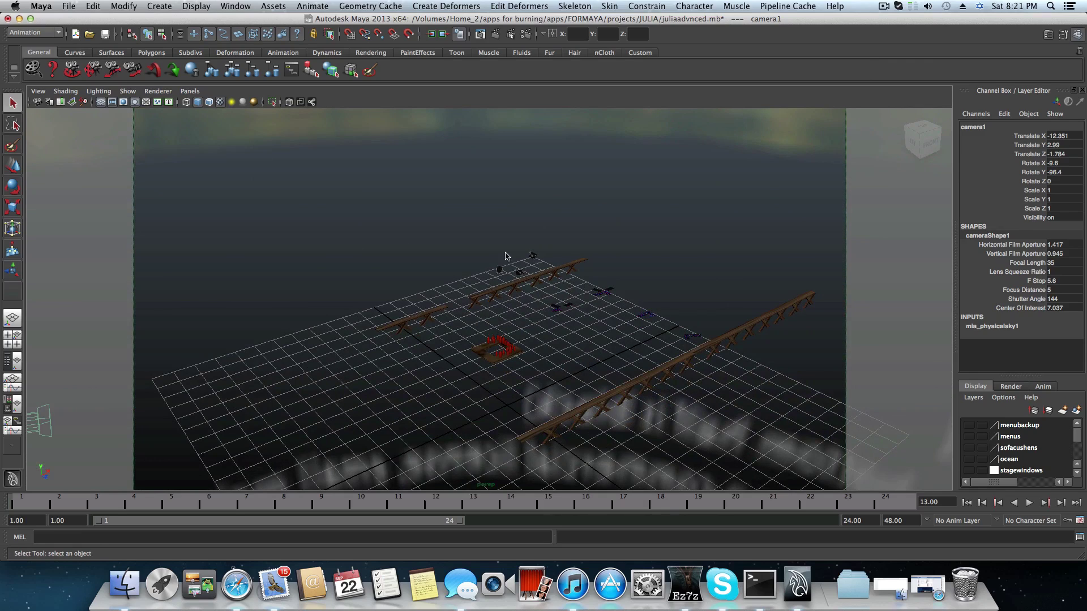
Replace the bar scene with a new empty scene and view the grid from the front.
click(69, 6)
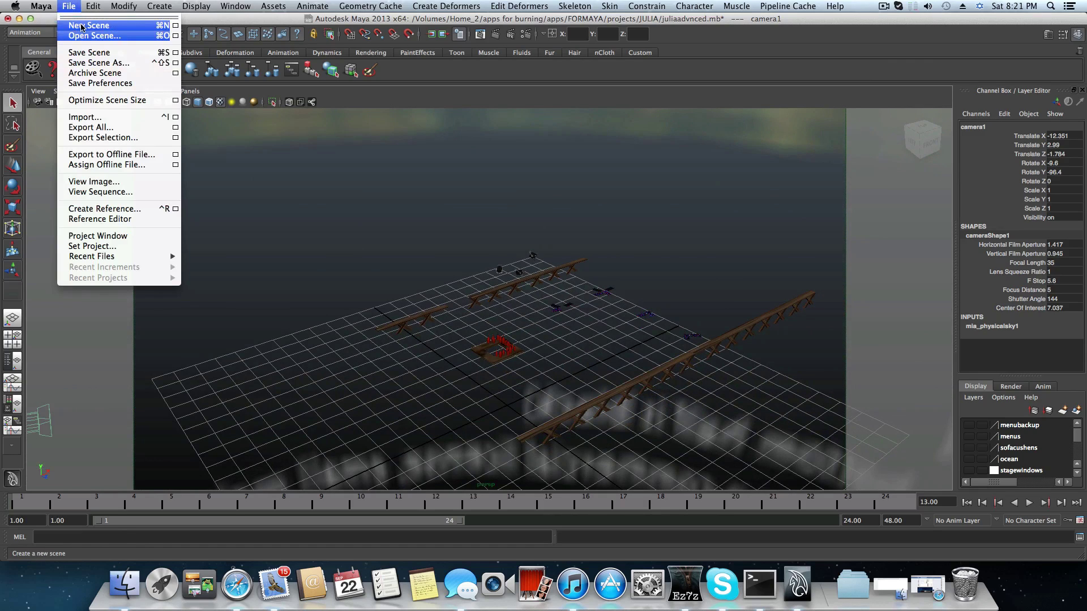
click(81, 26)
key(Escape)
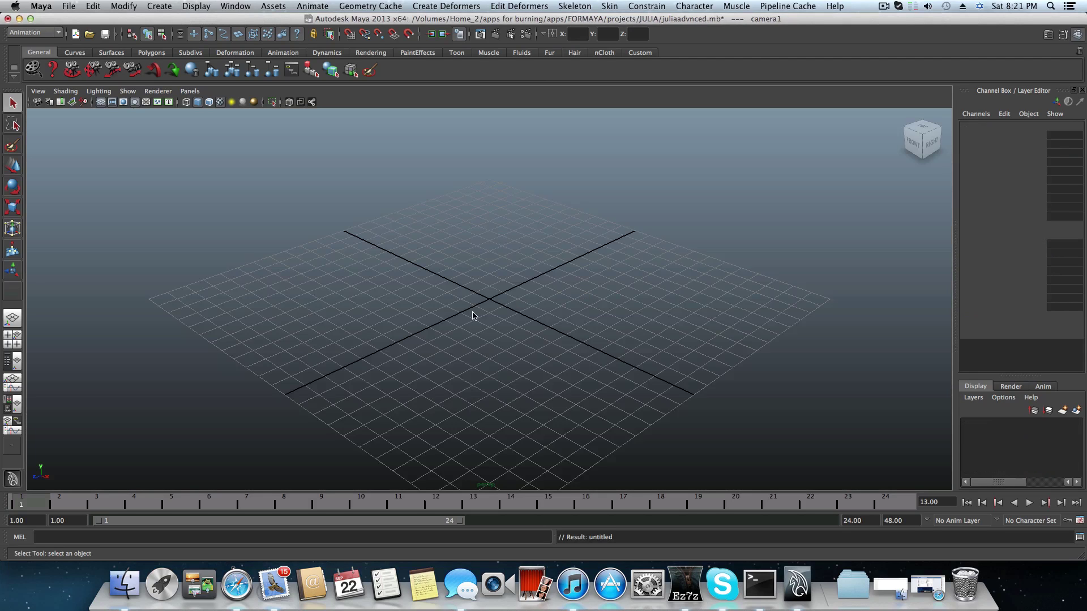
alt+drag(474, 316, 541, 347)
alt+middle_drag(540, 347, 541, 376)
alt+right_drag(541, 376, 493, 365)
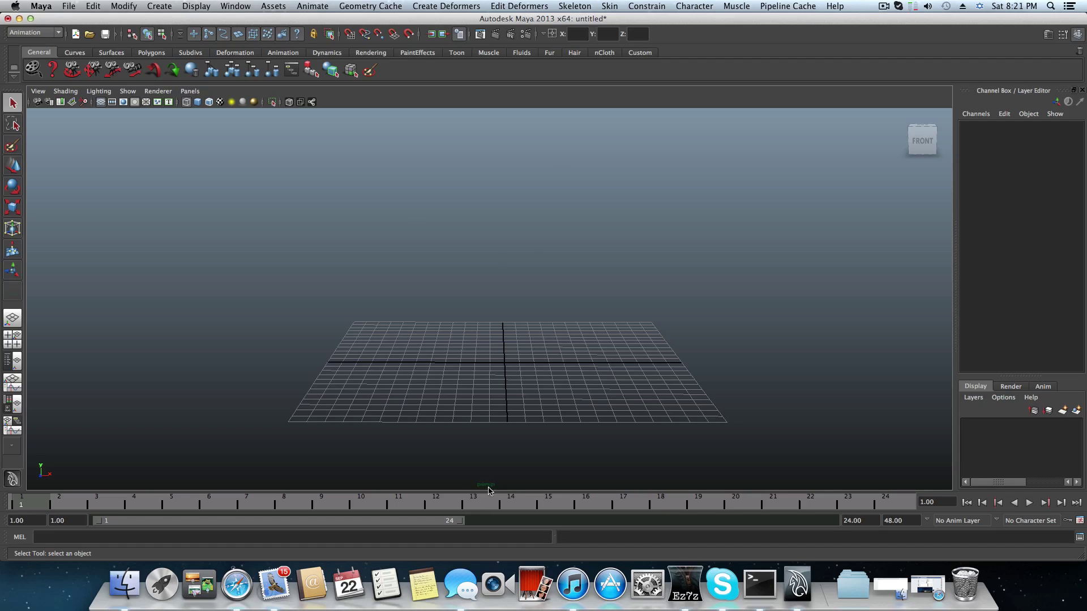
Try the combined Outliner and perspective layout, and return to the single perspective view.
click(12, 364)
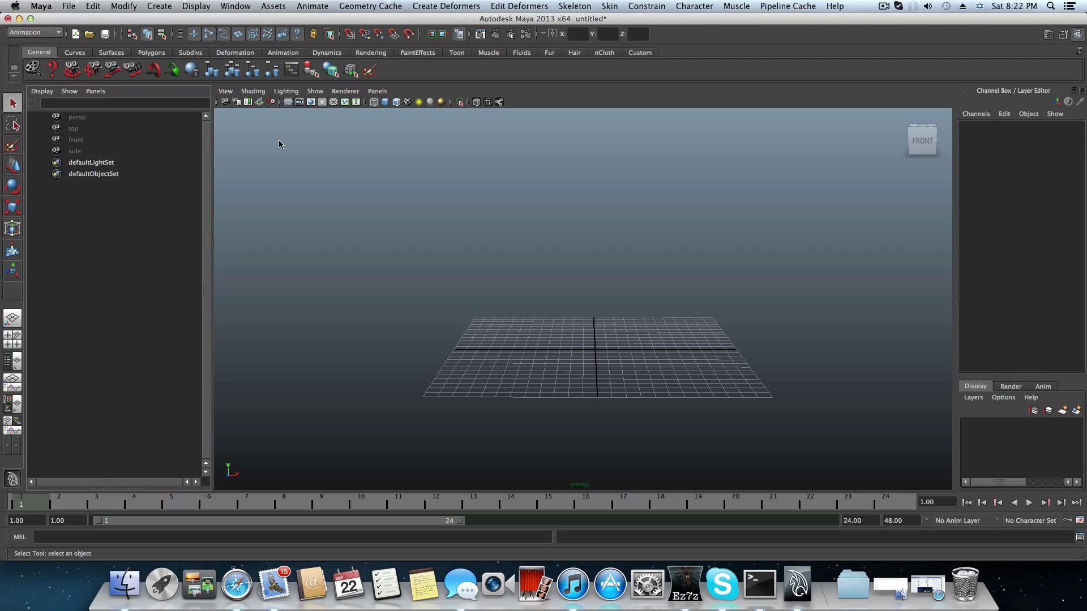
key(space)
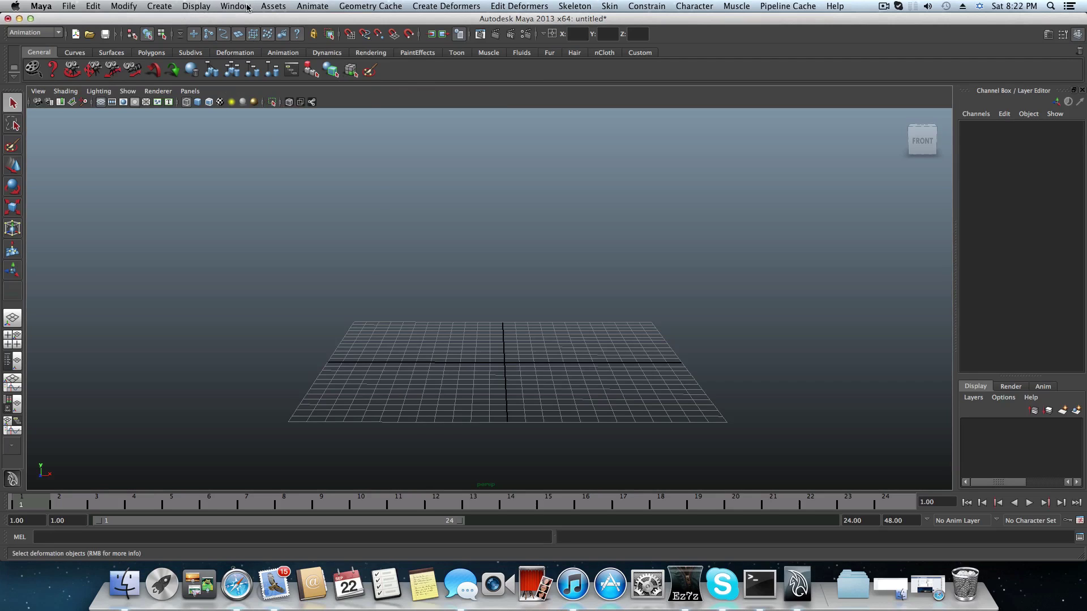
click(247, 7)
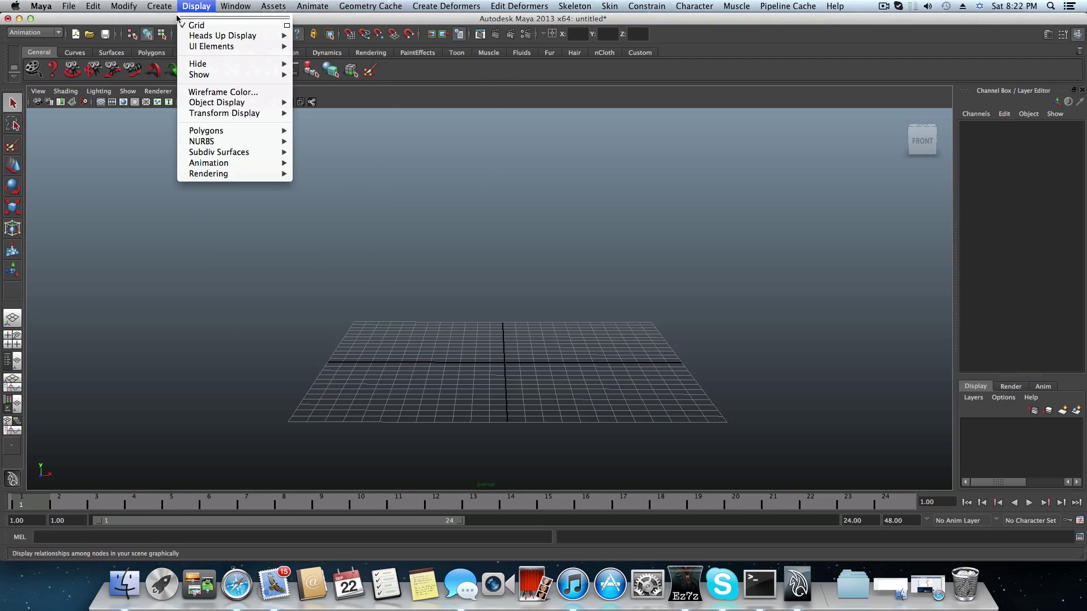
click(80, 141)
click(190, 91)
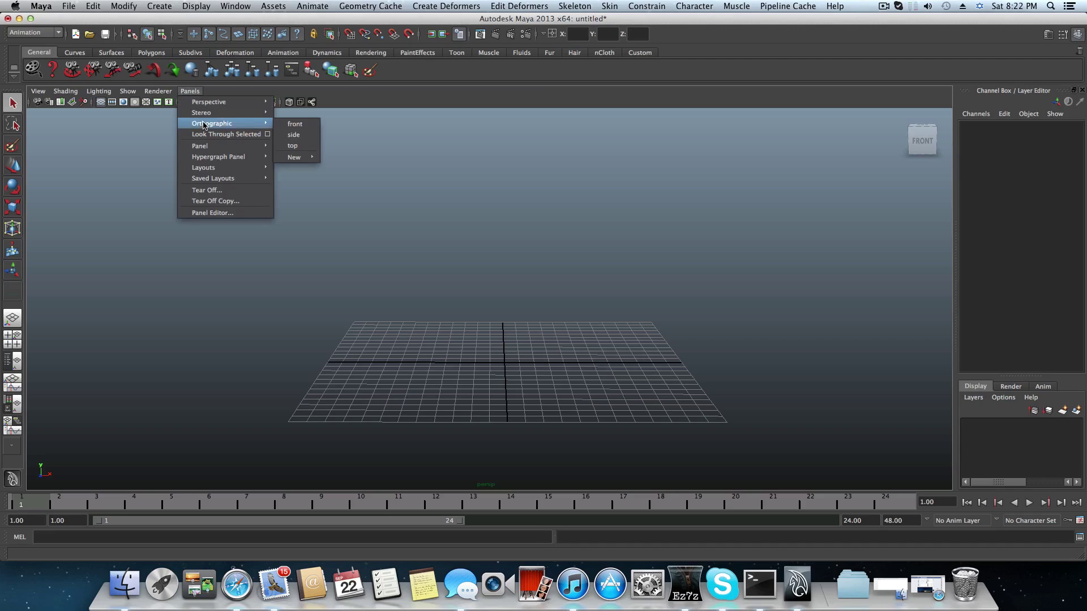
mouse_move(210, 115)
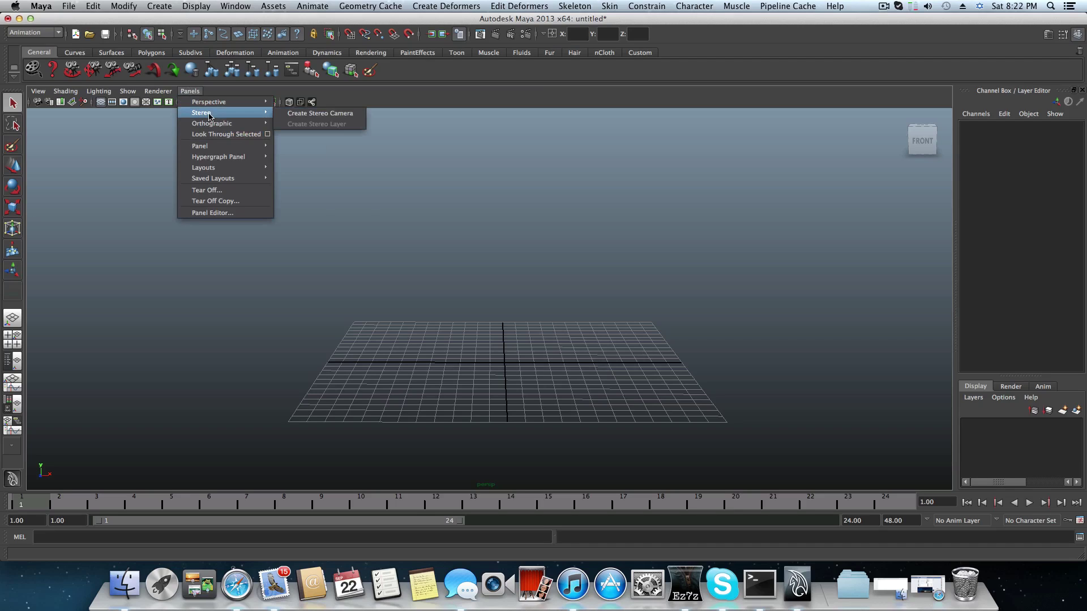
click(189, 91)
Arrange two panes side by side with a wide perspective view and a narrow Outliner pane.
click(190, 91)
mouse_move(201, 168)
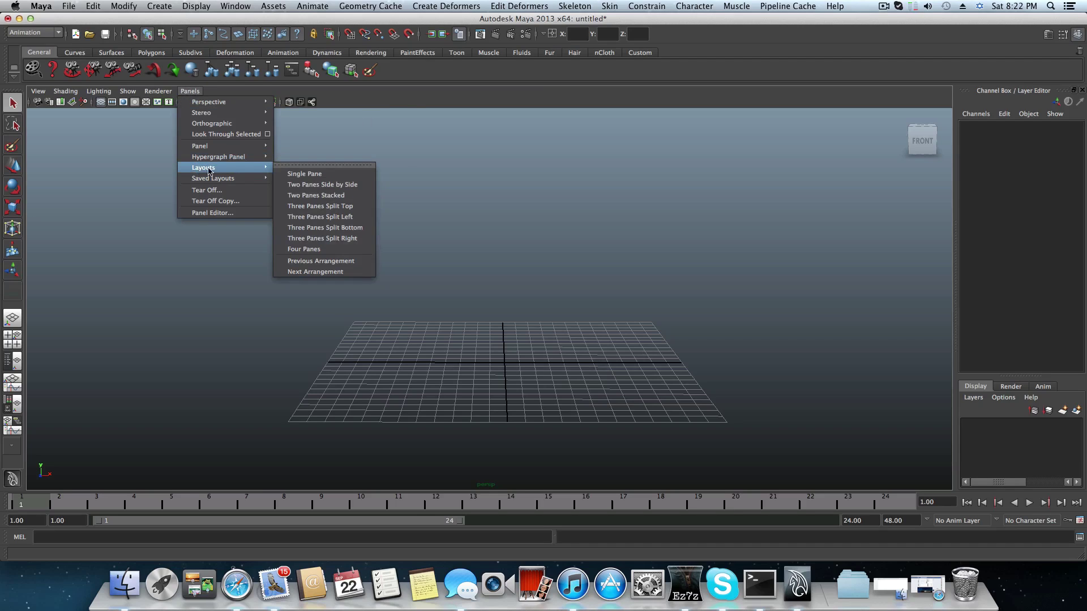
click(317, 185)
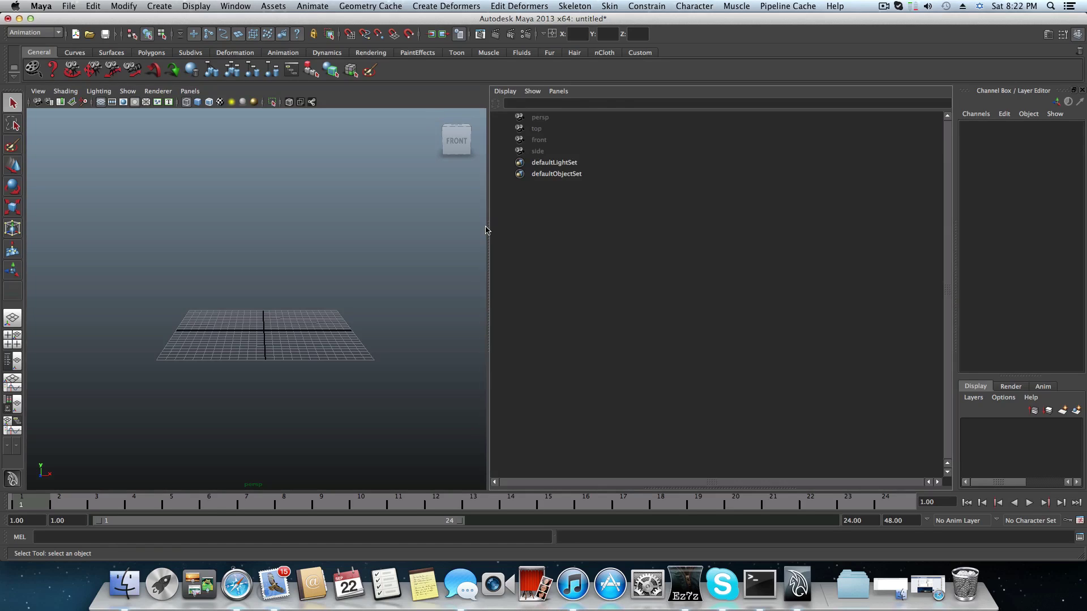
drag(489, 231, 773, 261)
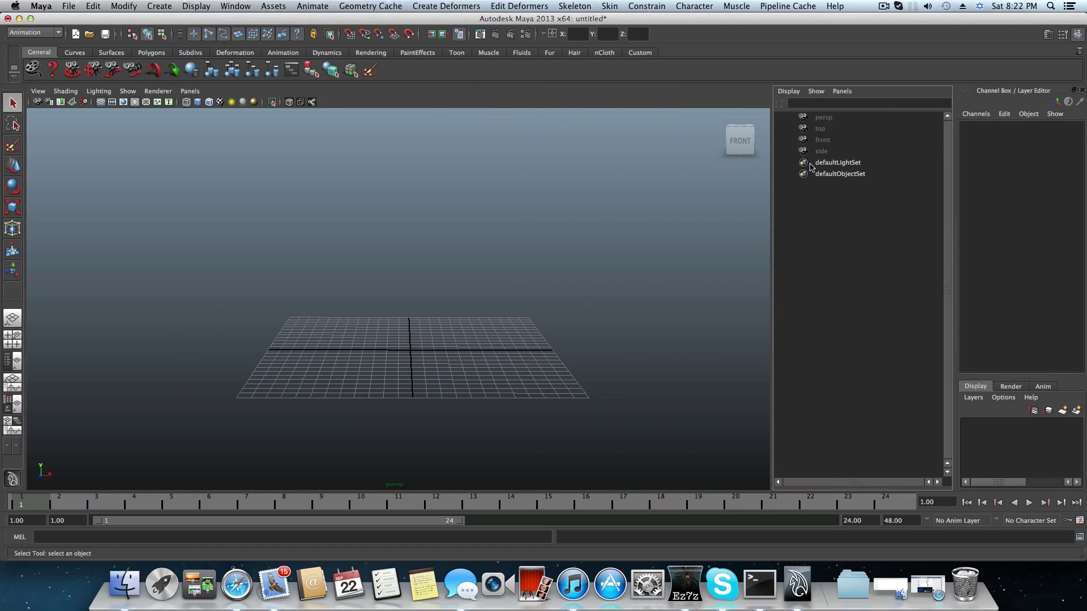
click(842, 92)
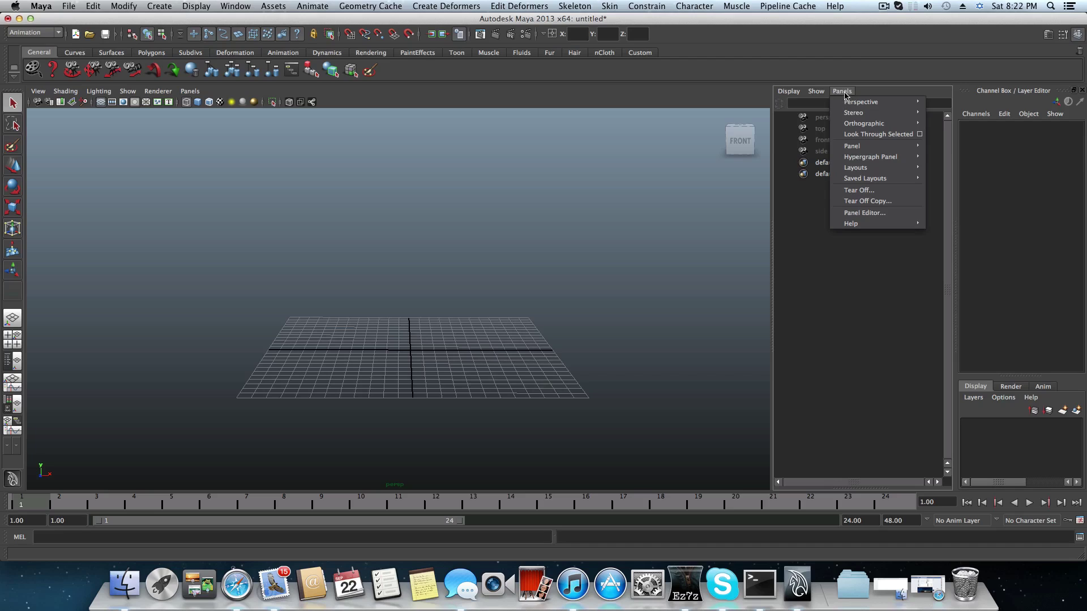
mouse_move(862, 152)
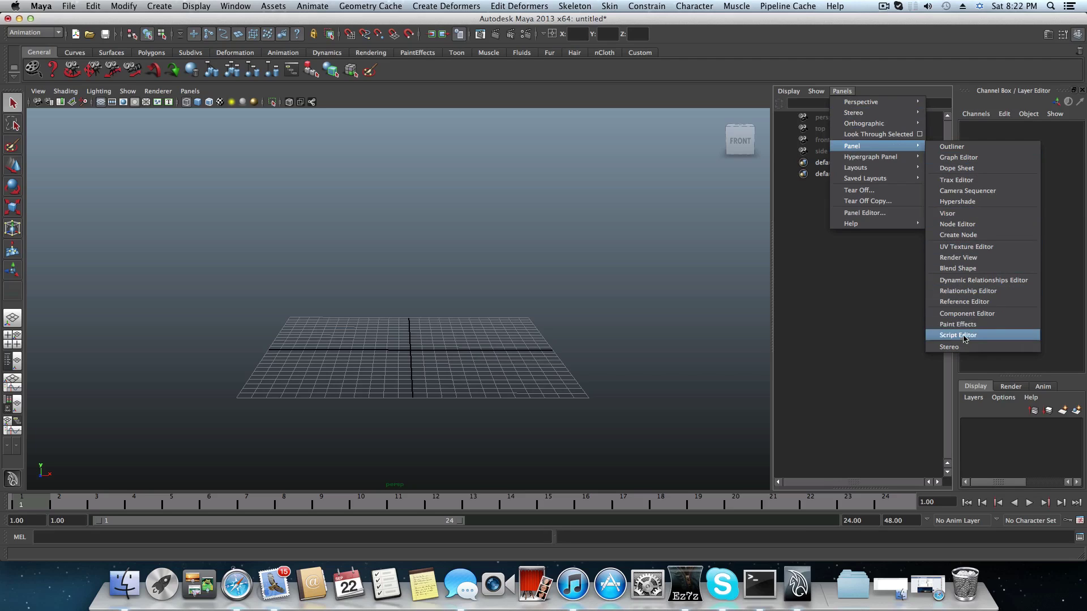
click(967, 148)
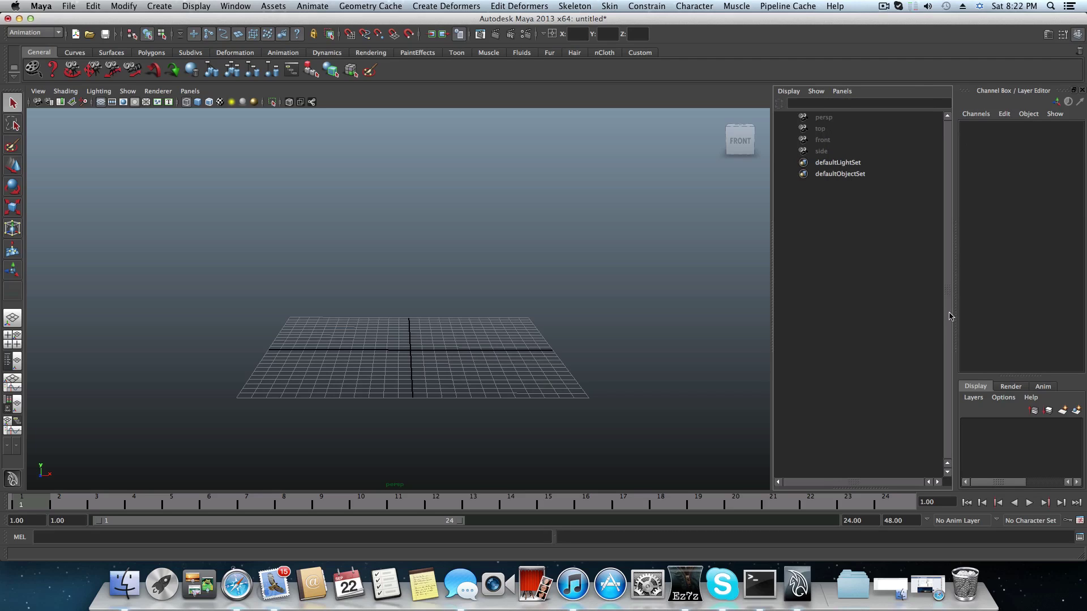
click(849, 91)
mouse_move(885, 110)
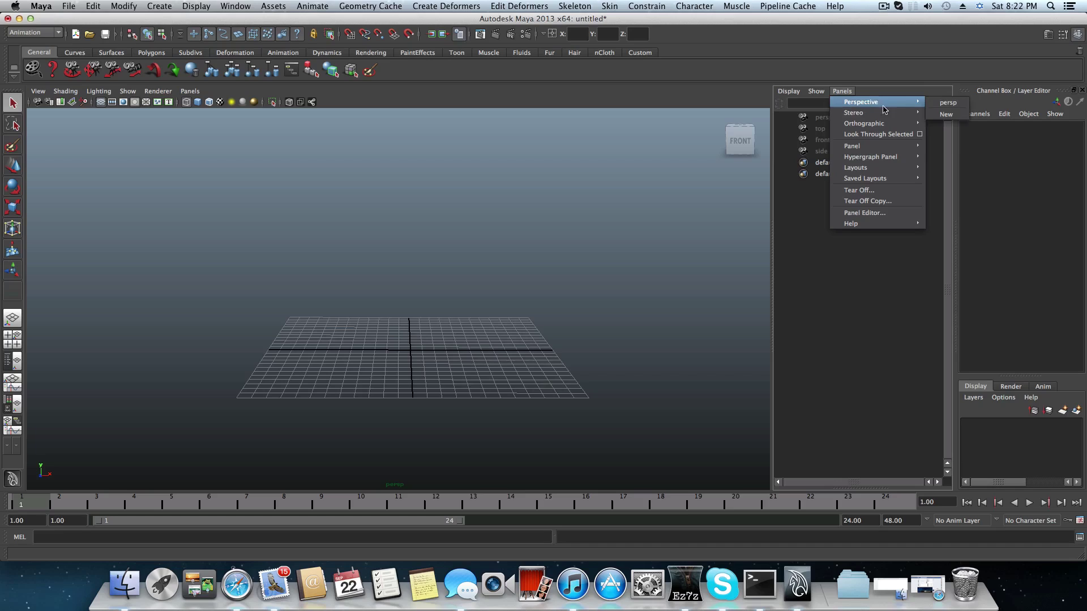
click(873, 90)
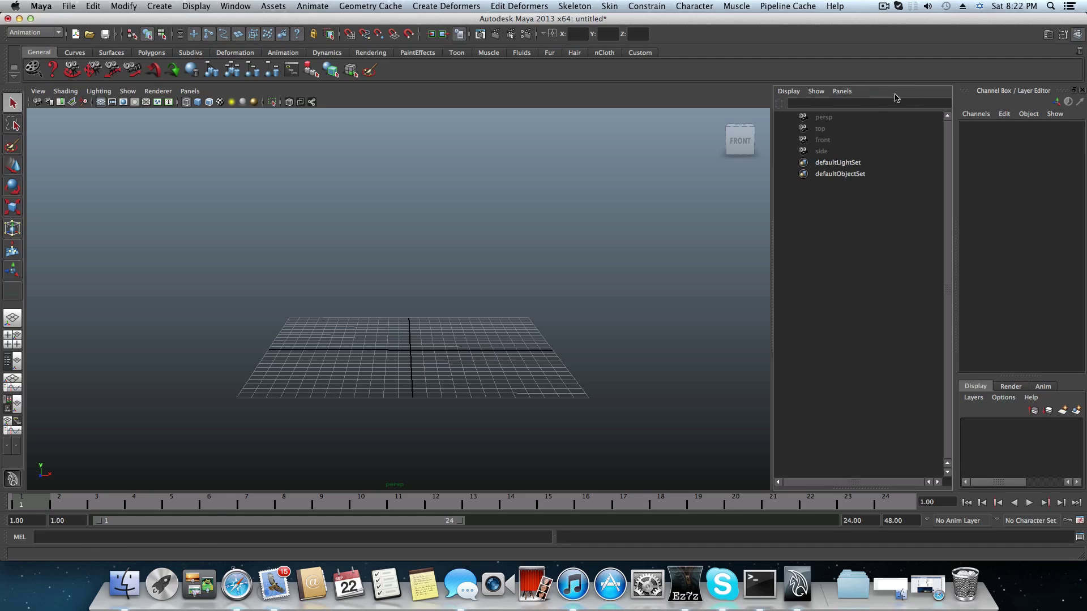
click(842, 91)
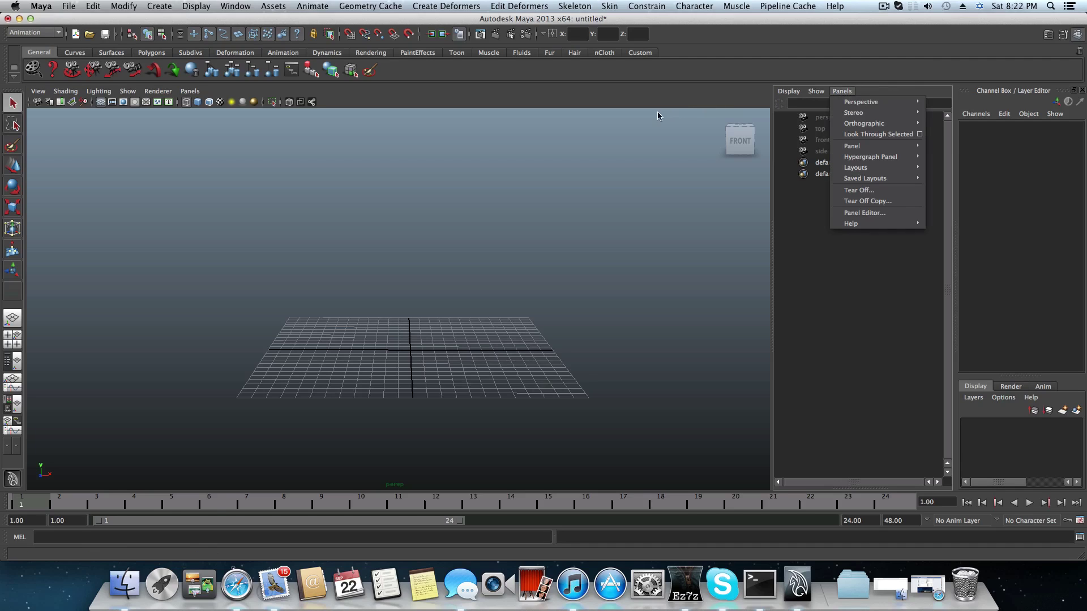
click(891, 92)
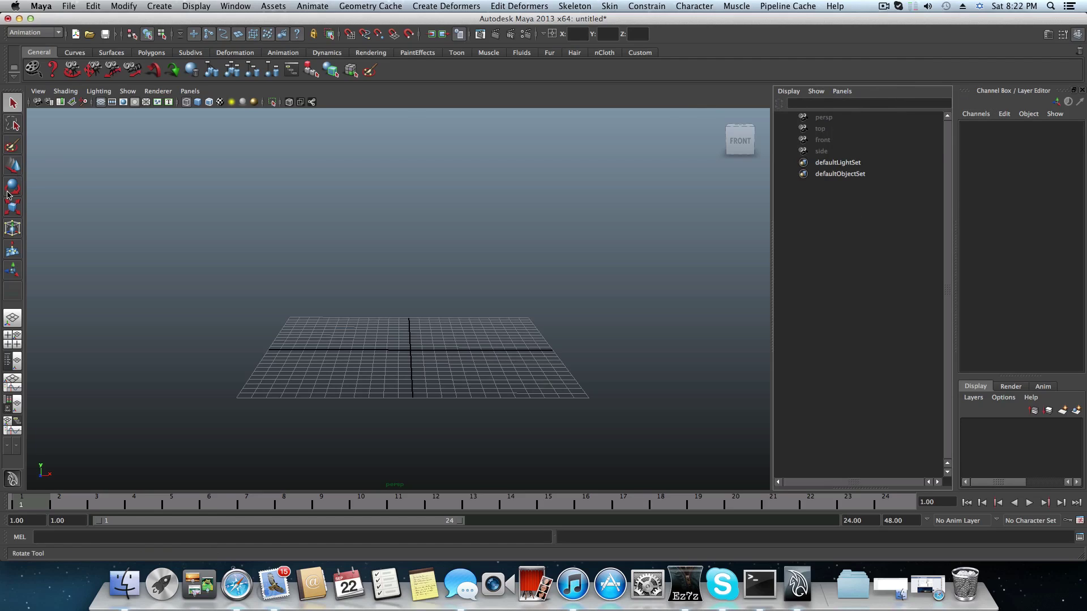
click(842, 91)
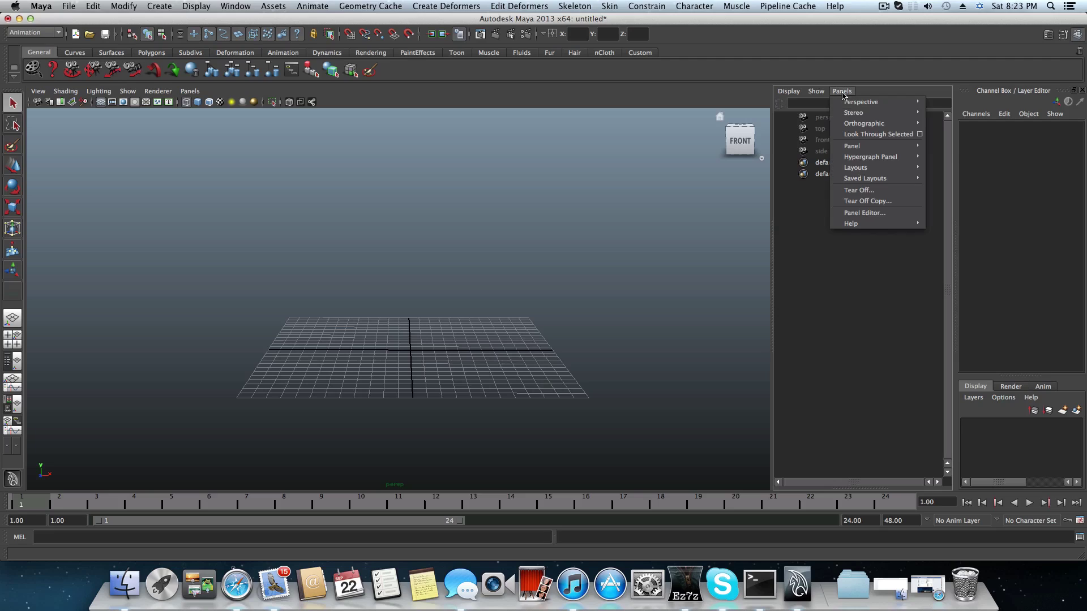
mouse_move(858, 113)
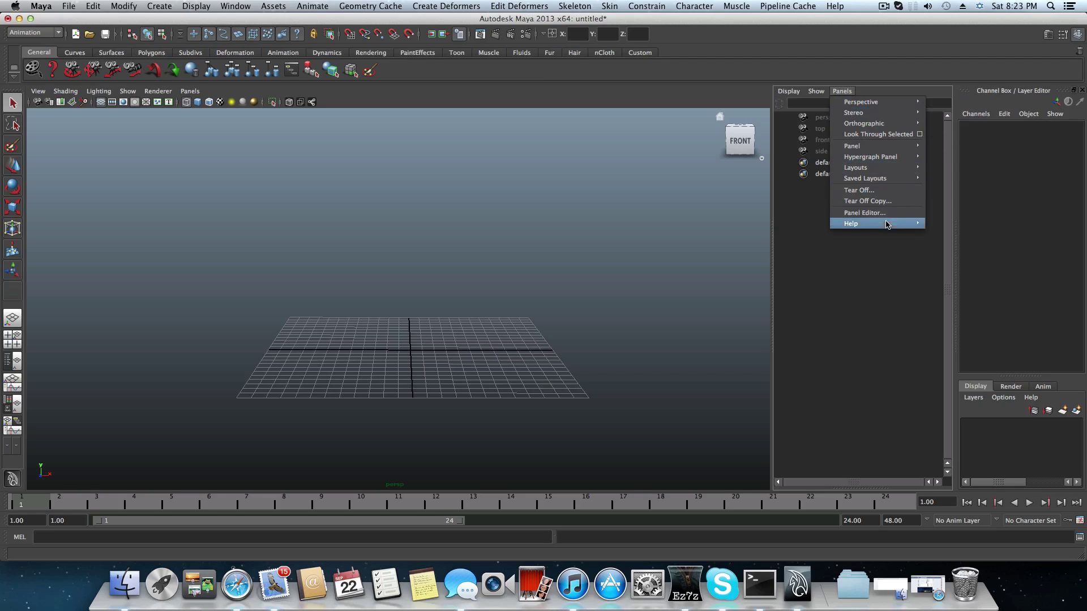
click(844, 91)
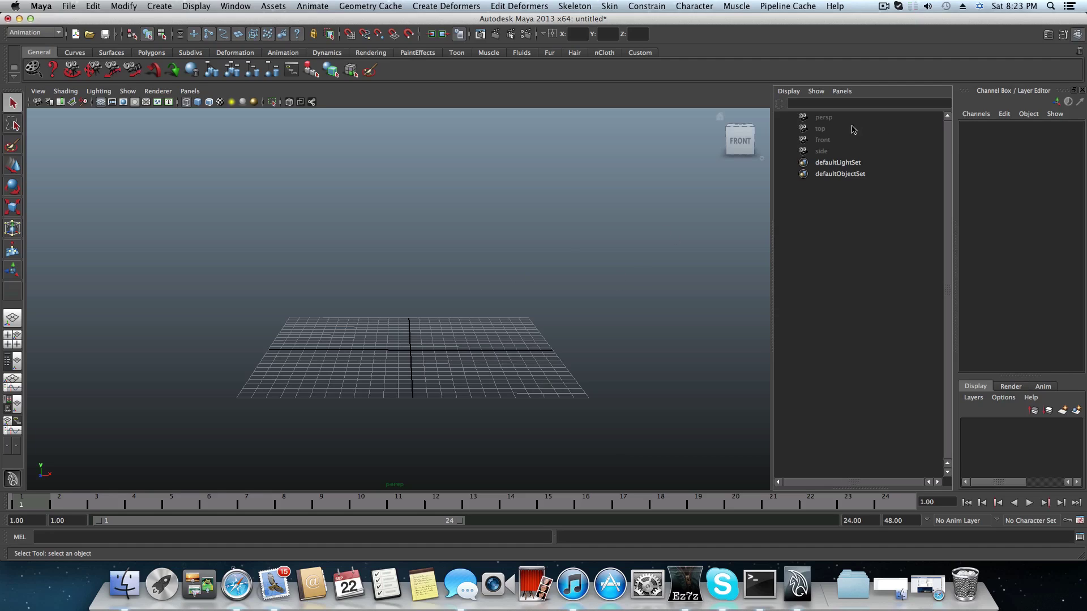
Select the persp camera and graph its input and output connections in the Hypergraph.
click(823, 119)
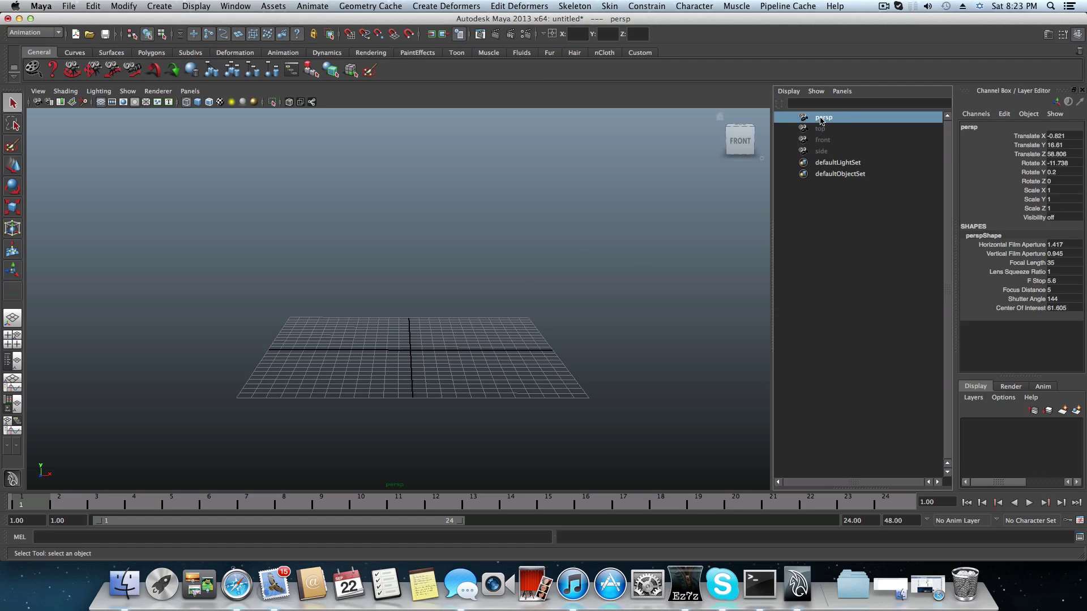
scroll(426, 348, up, 5)
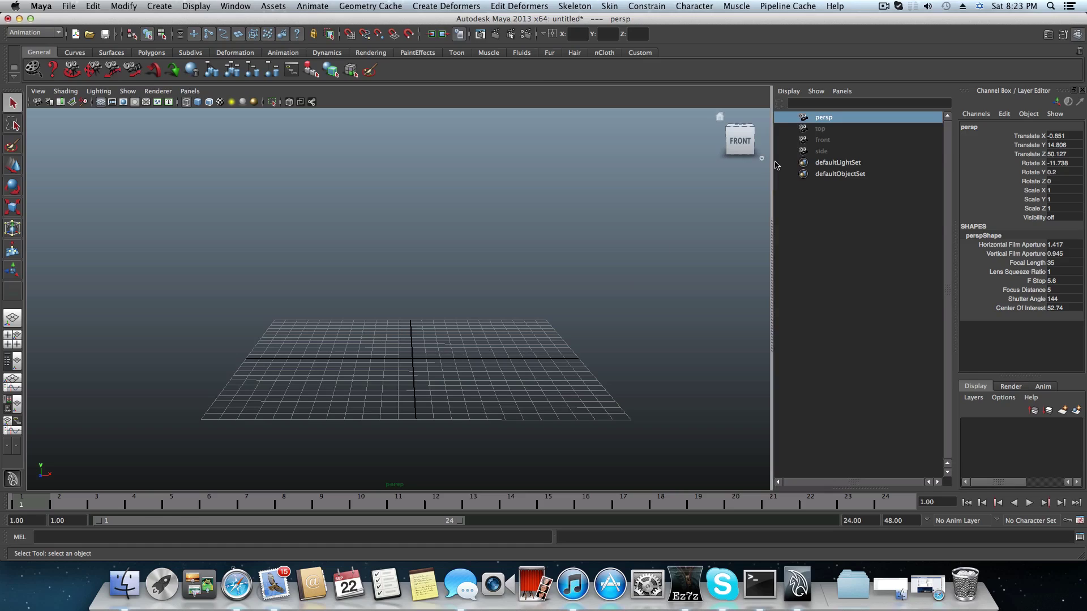
click(818, 118)
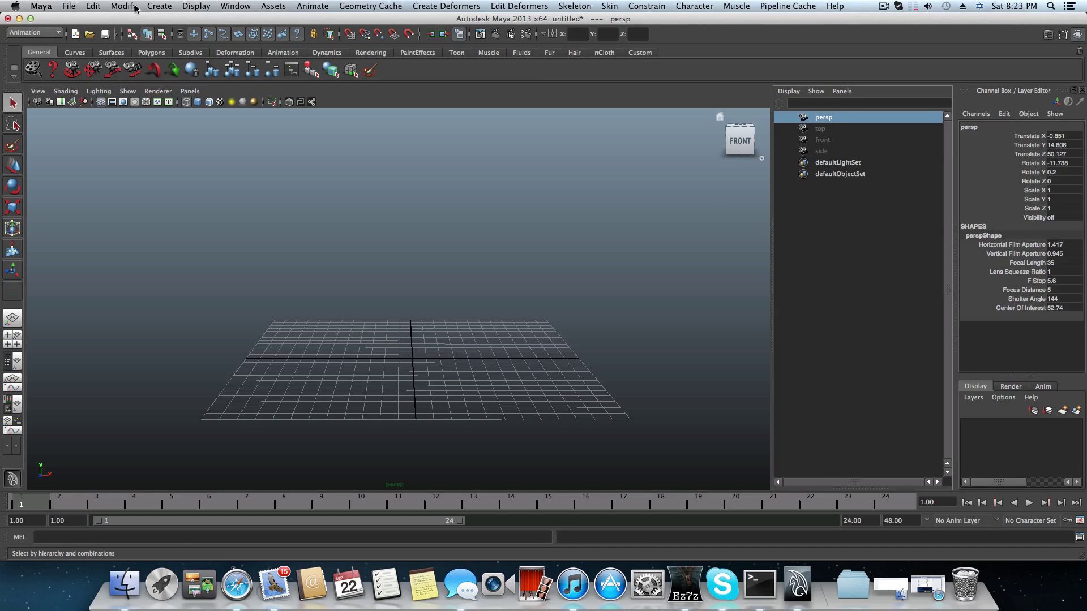
click(235, 7)
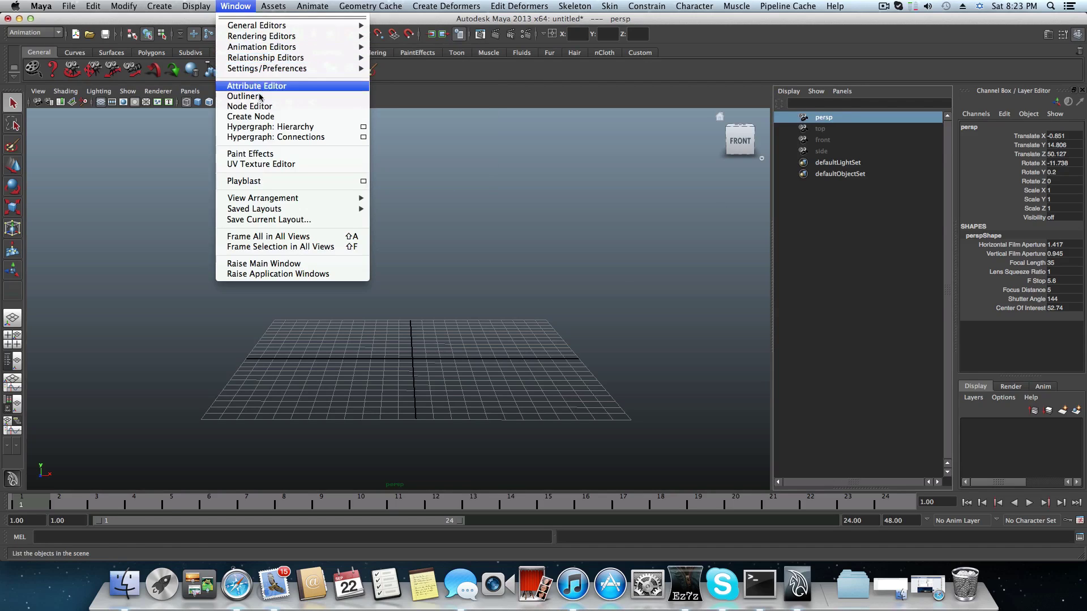
click(246, 138)
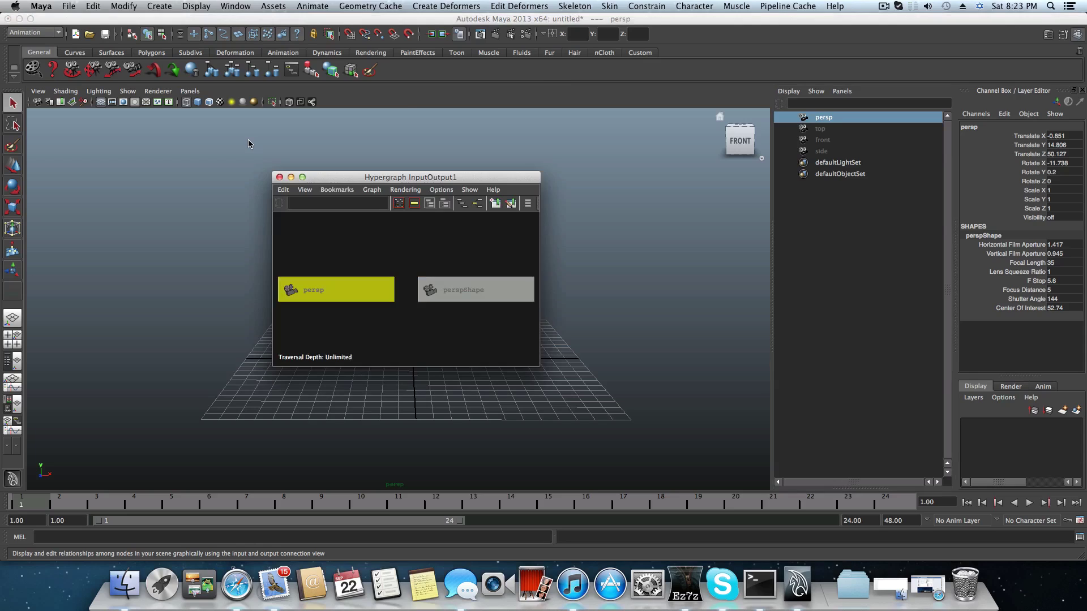
drag(337, 131, 335, 120)
scroll(371, 240, down, 8)
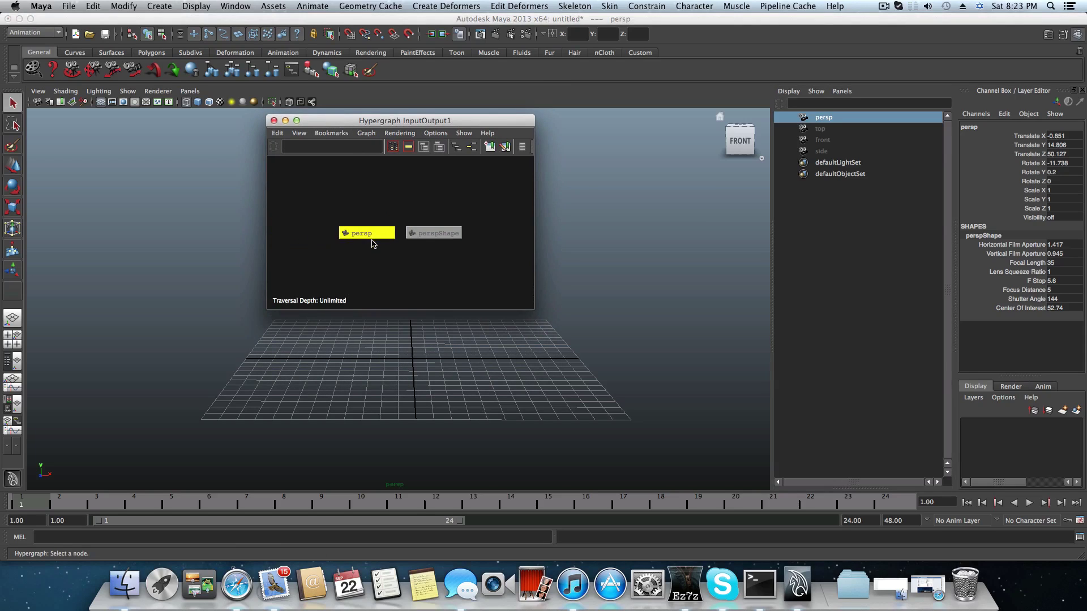
key(a)
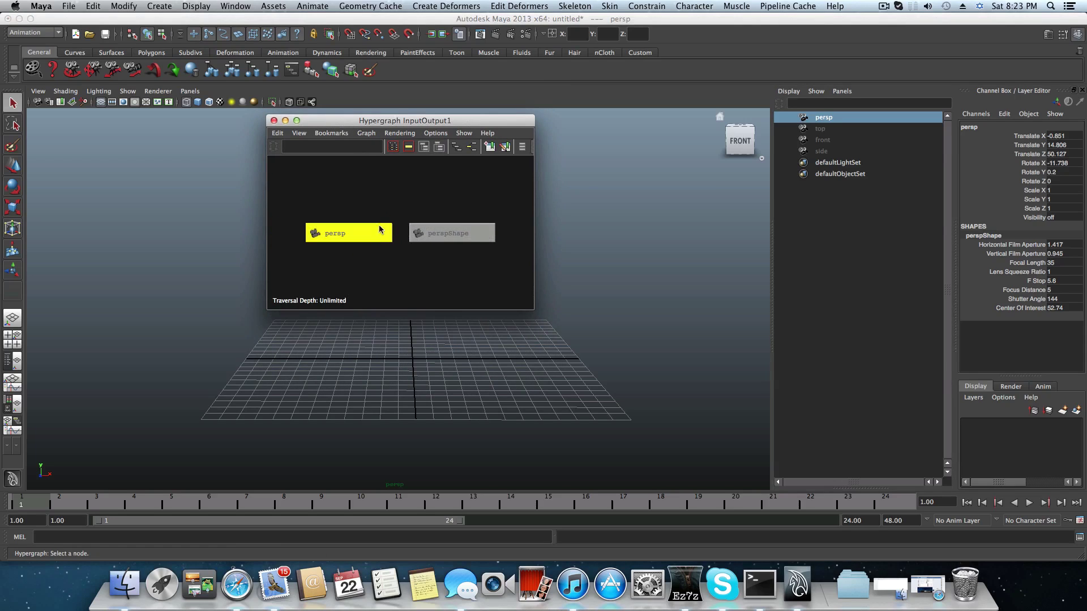
Stack the Hypergraph nodes vertically, inspect the perspShape node, and close the Hypergraph.
click(473, 149)
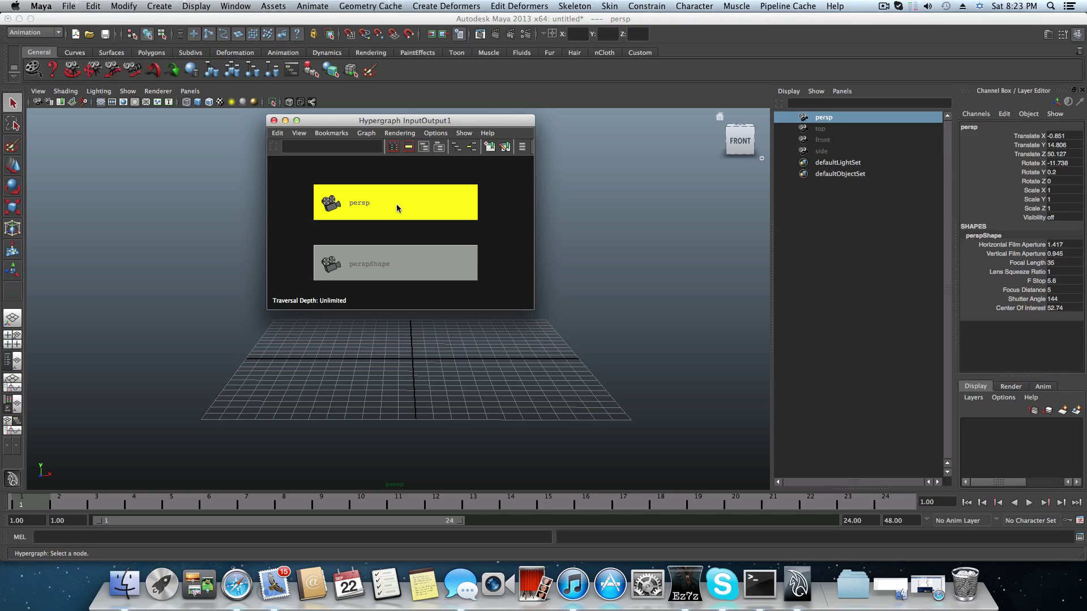
drag(360, 243, 397, 232)
click(369, 256)
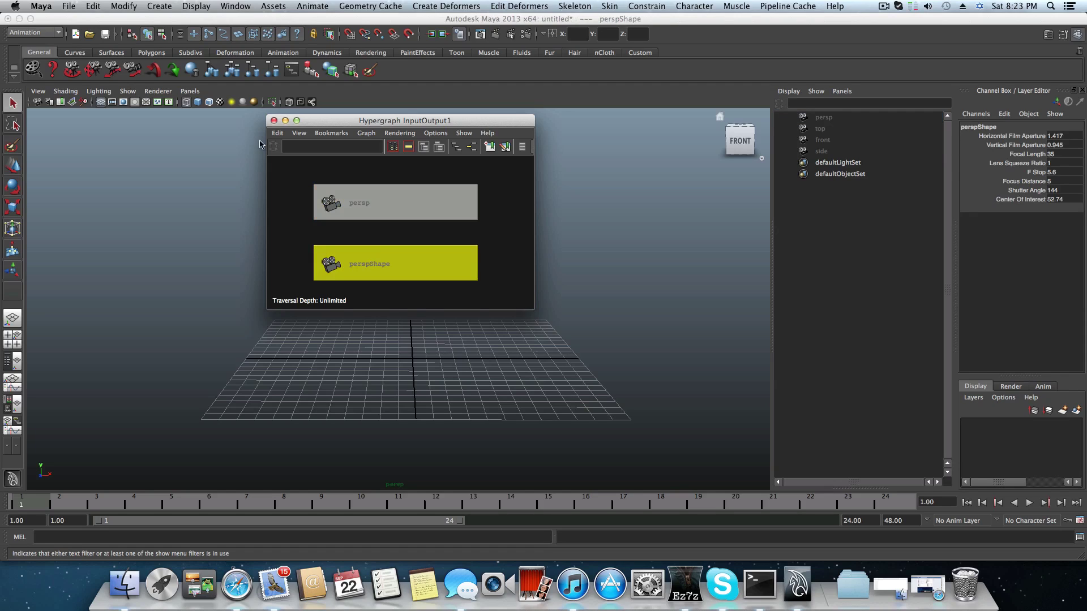
click(274, 120)
Switch the workspace to the saved Persp/Outliner layout.
click(842, 91)
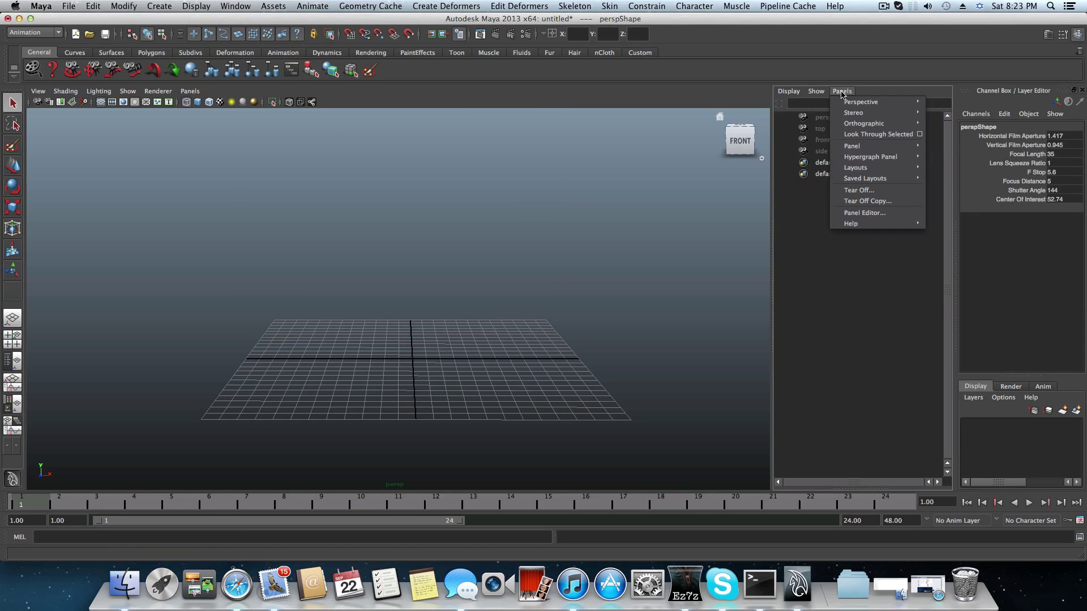
mouse_move(878, 99)
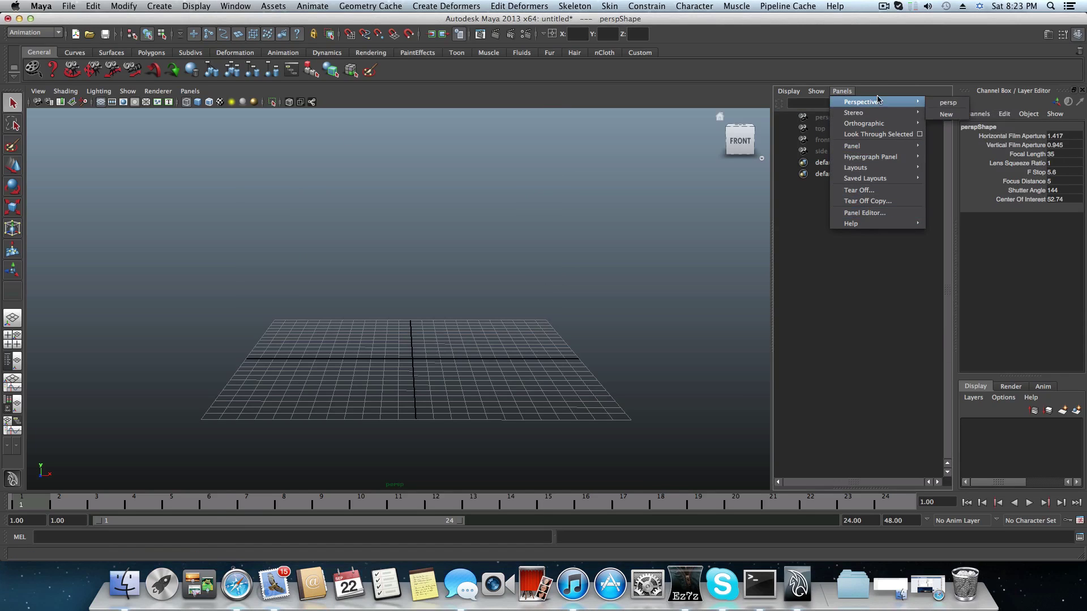
click(874, 81)
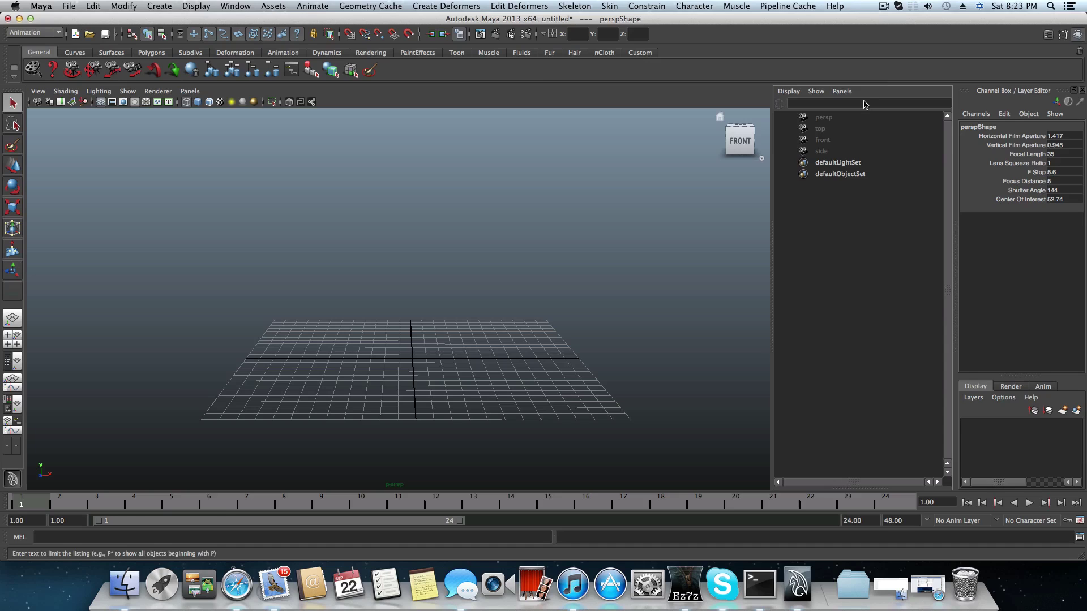
key(space)
click(12, 360)
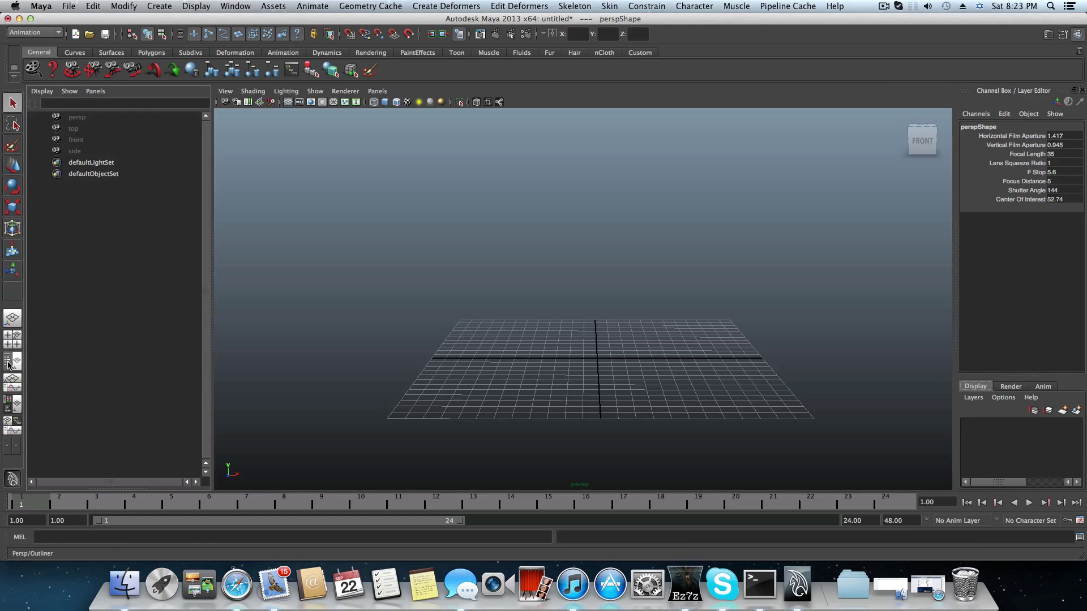
Graph the persp camera's connections again, check the persp node's connectable outputs, and close the Hypergraph.
click(65, 118)
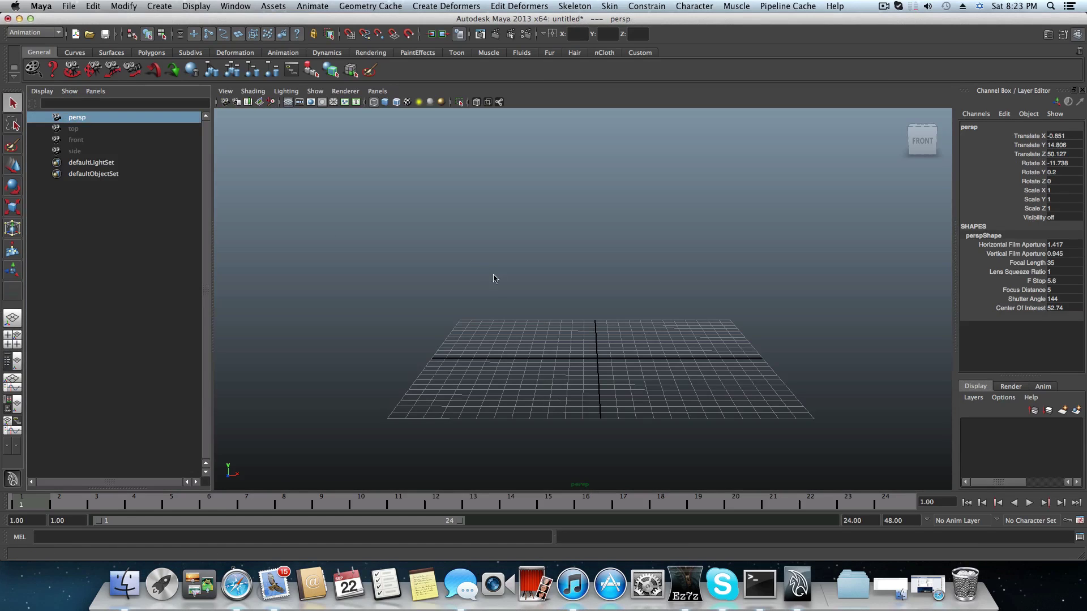
click(229, 6)
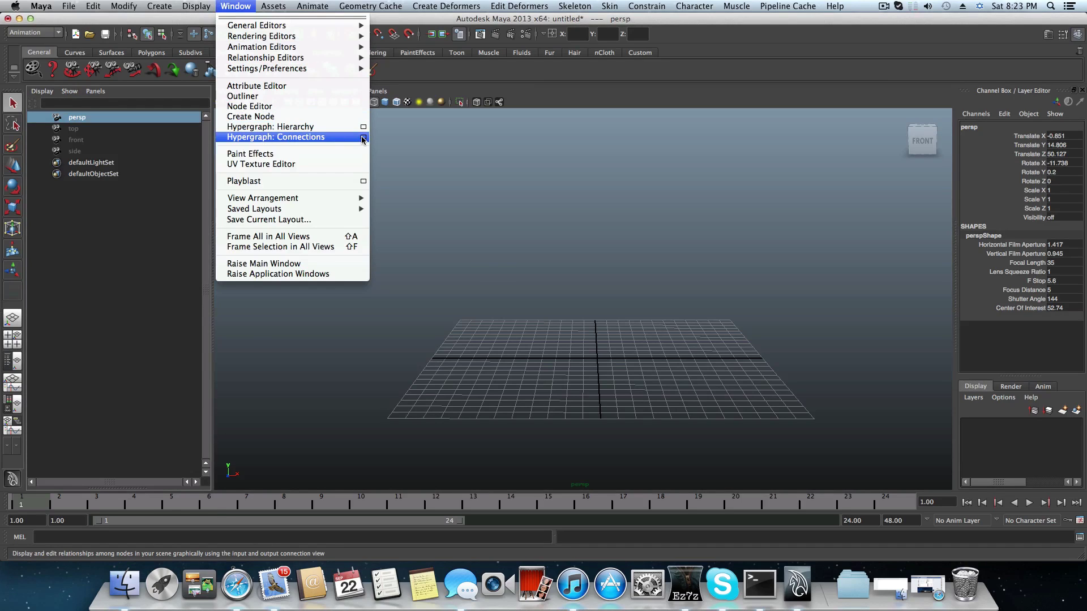
click(328, 140)
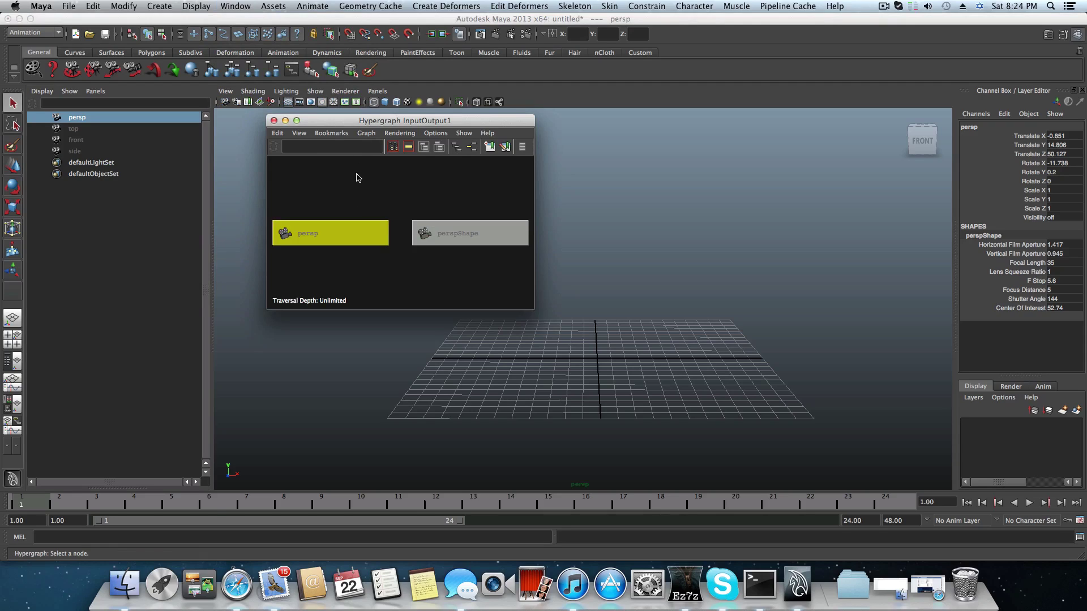
right_click(371, 238)
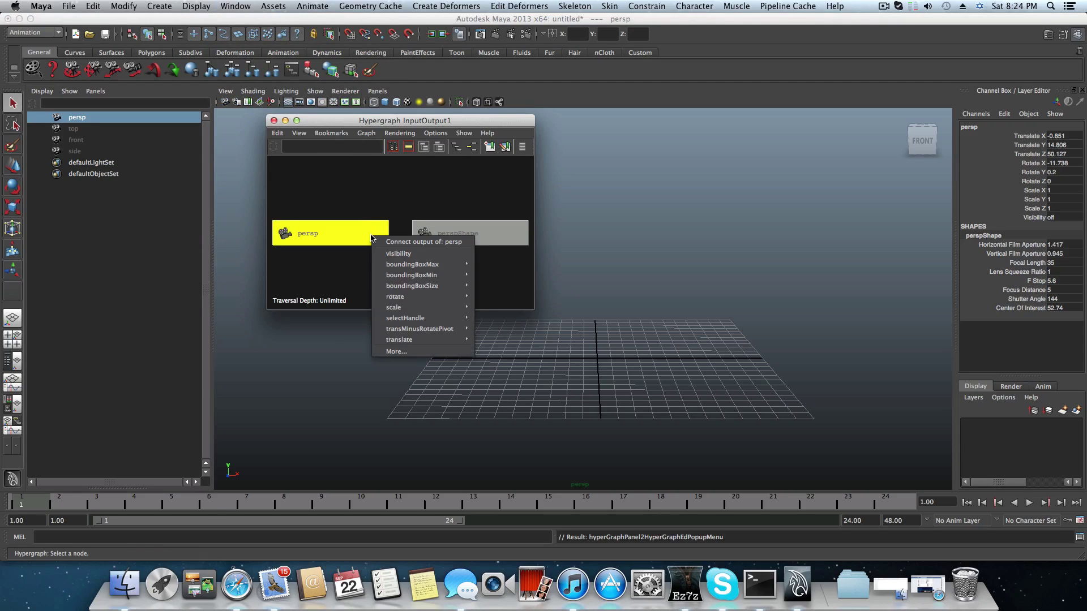
click(374, 214)
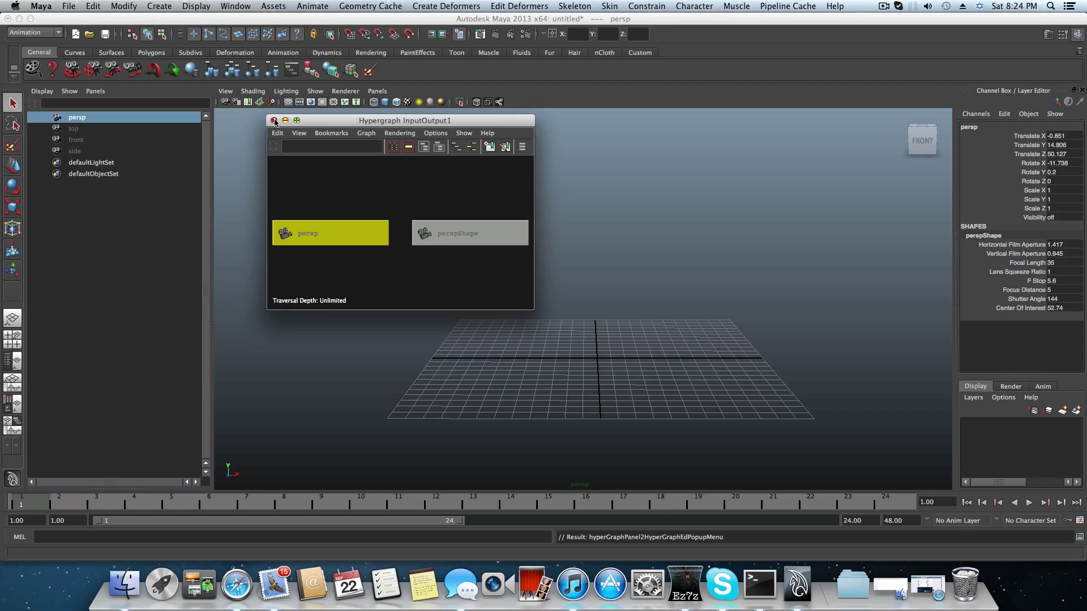
click(275, 120)
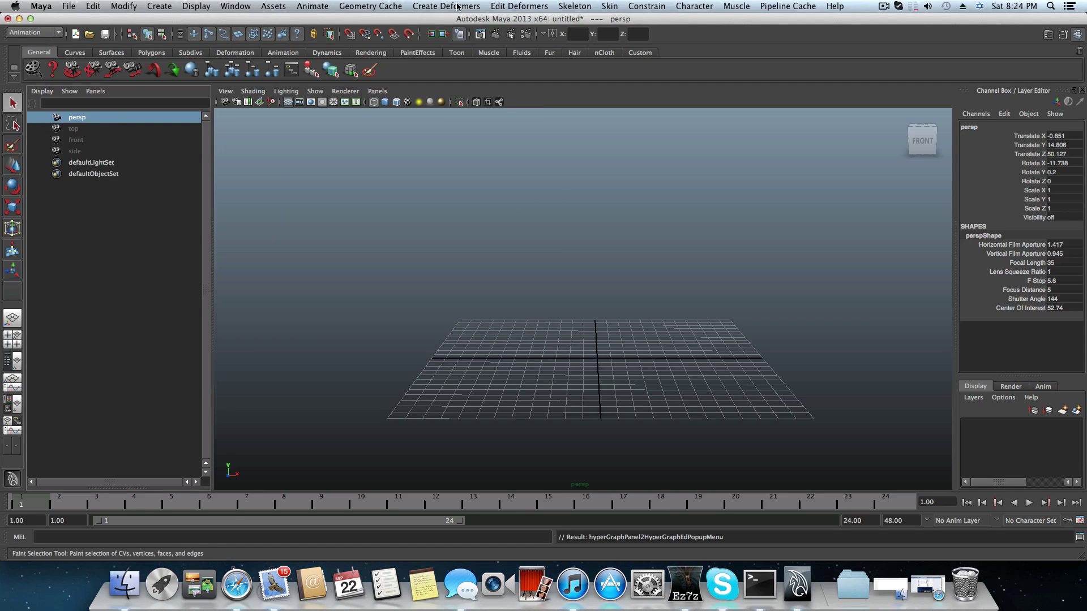
Set the renderer to mental ray in the render settings.
click(526, 34)
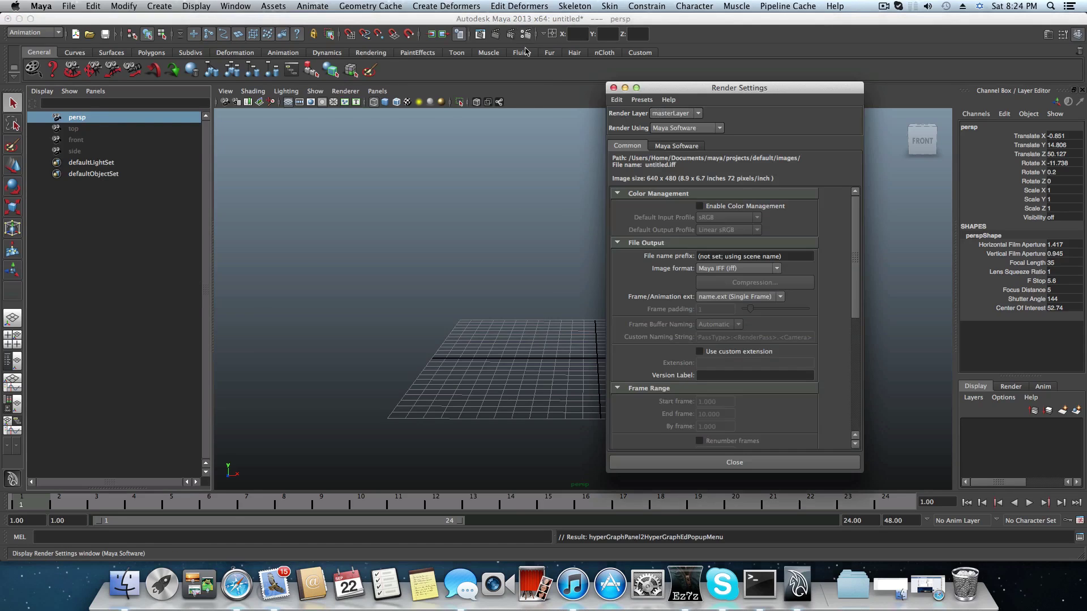
click(685, 128)
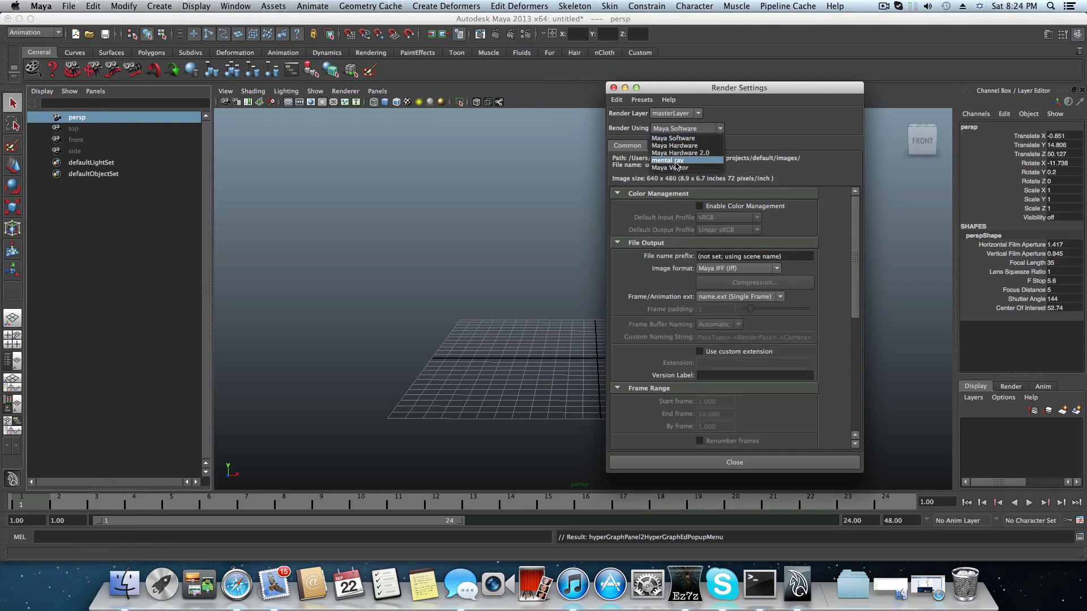
click(676, 165)
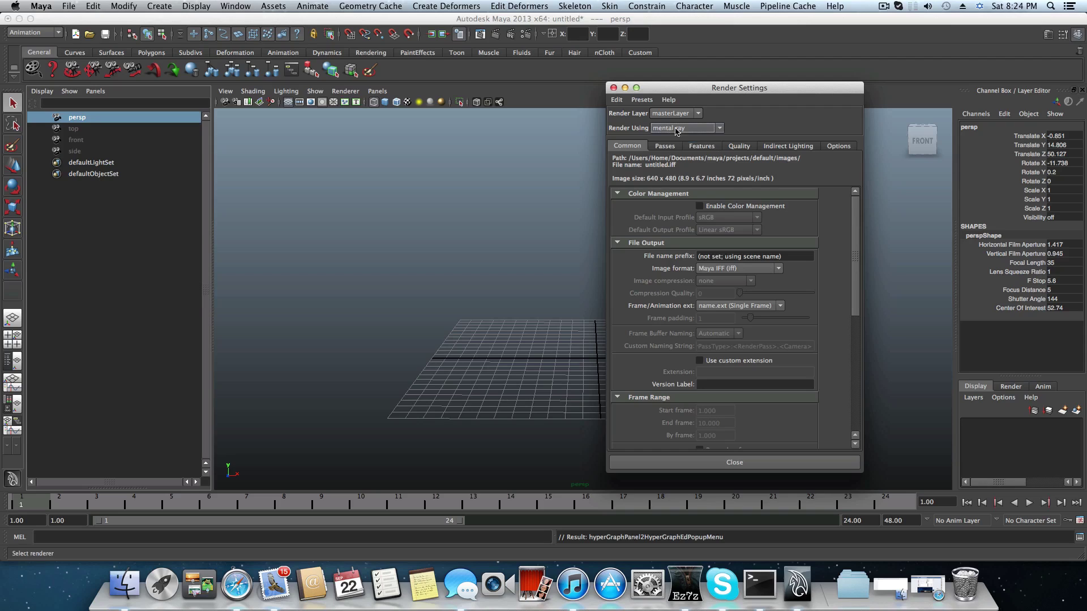
drag(700, 91, 587, 89)
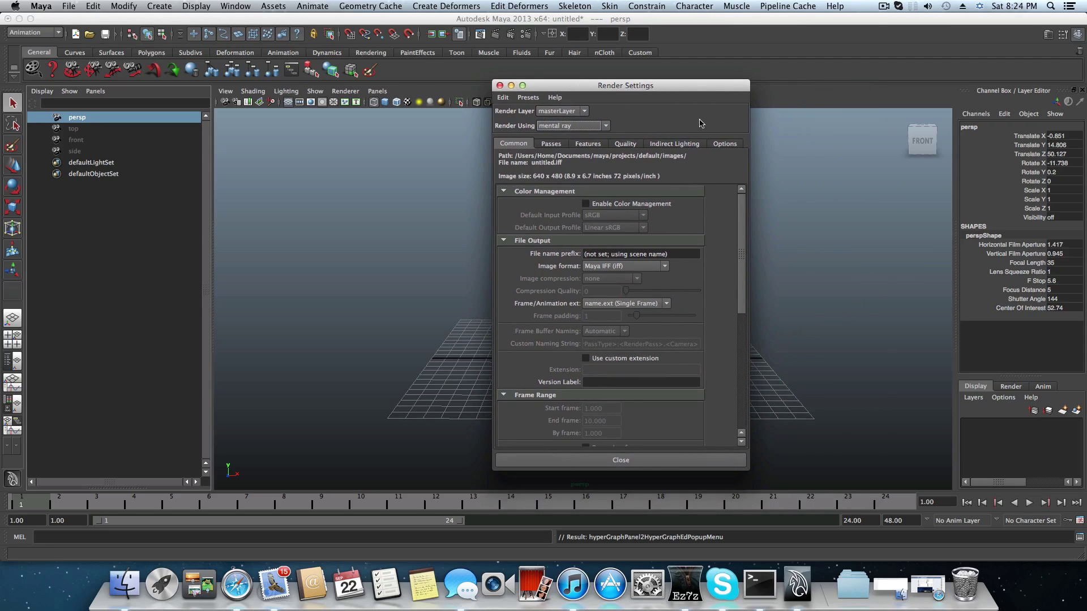
Create a Physical Sun and Sky environment for indirect lighting and close the render settings.
click(679, 145)
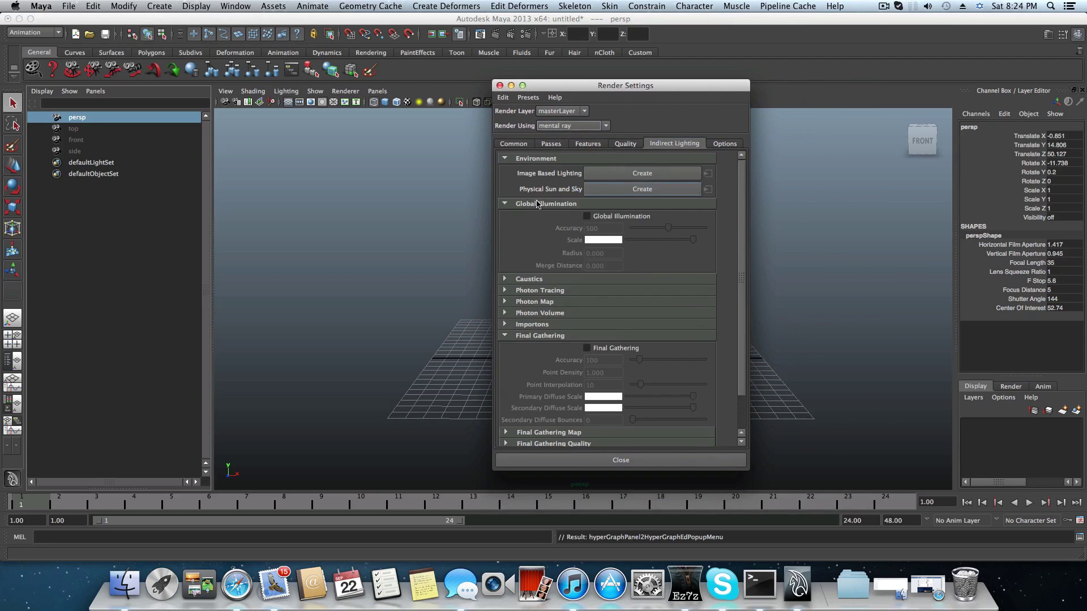
click(621, 189)
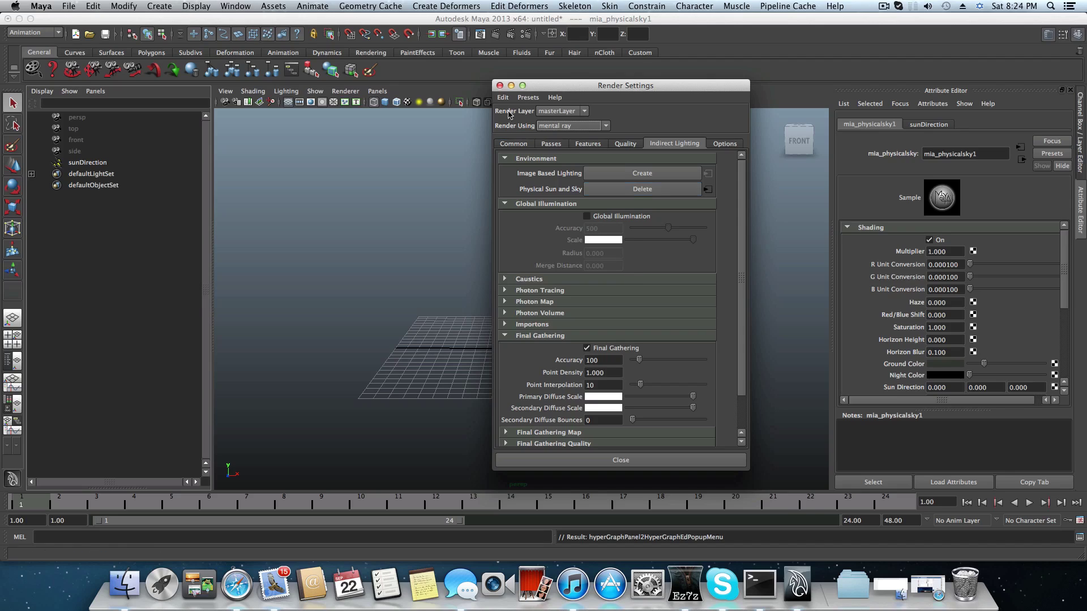
click(500, 86)
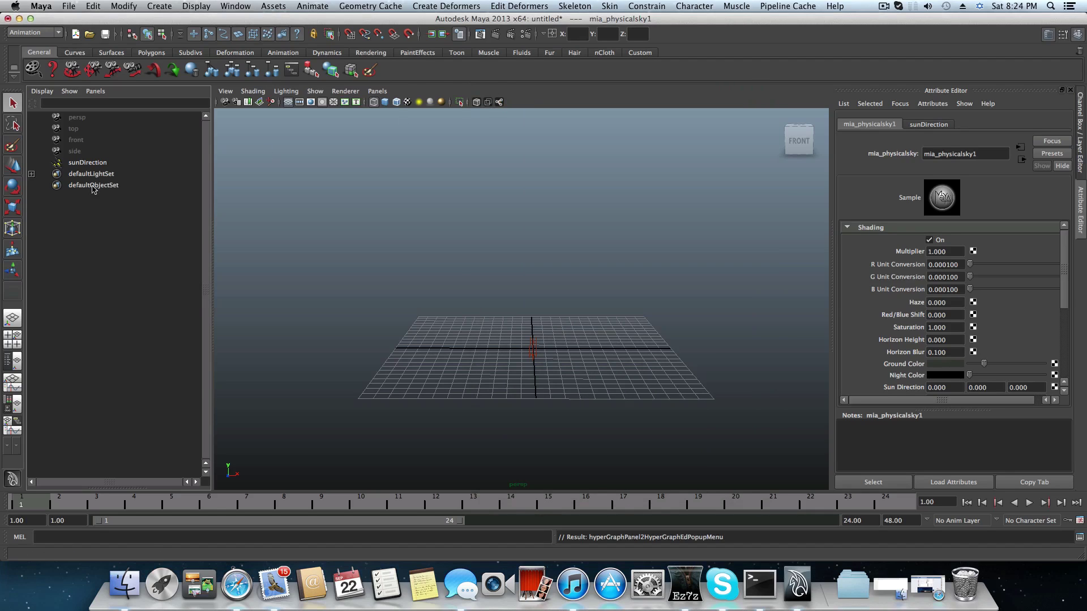
Graph the persp camera's connections in the Hypergraph and move the perspShape node above the other nodes to examine its links.
click(80, 117)
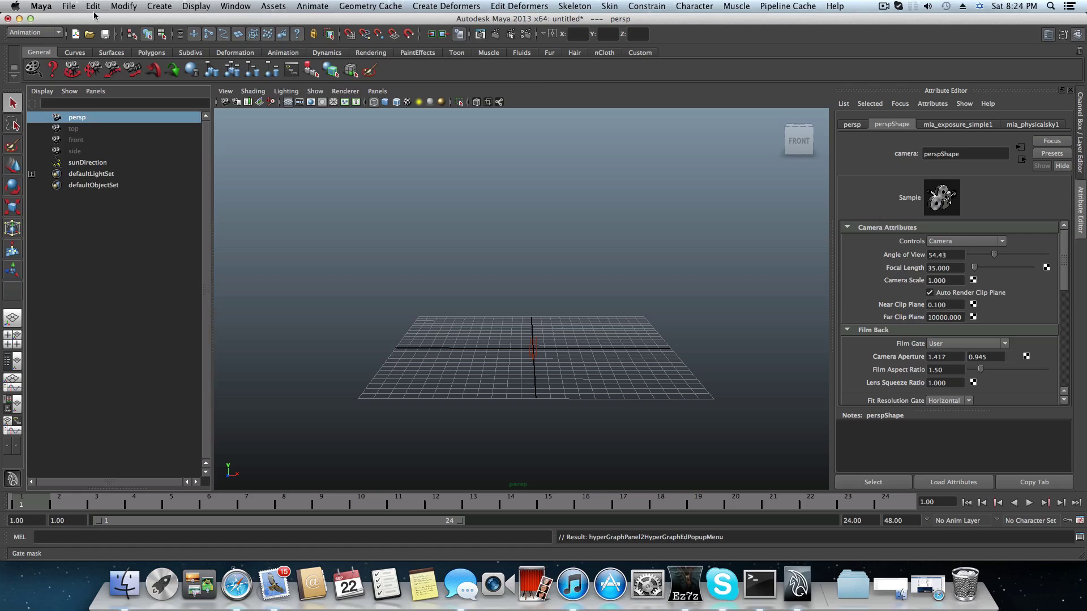
click(230, 7)
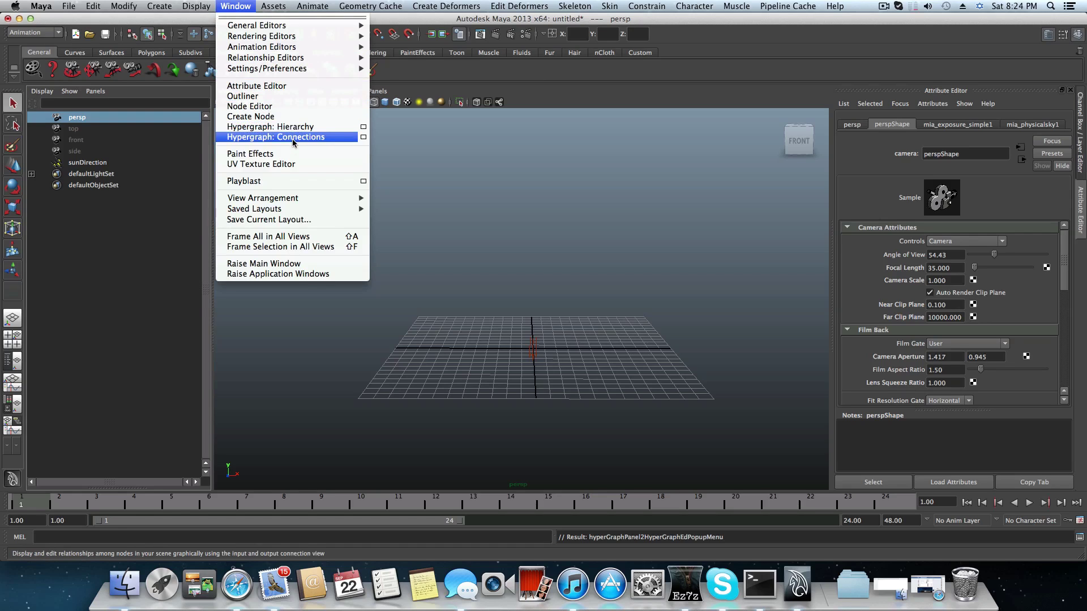
click(256, 140)
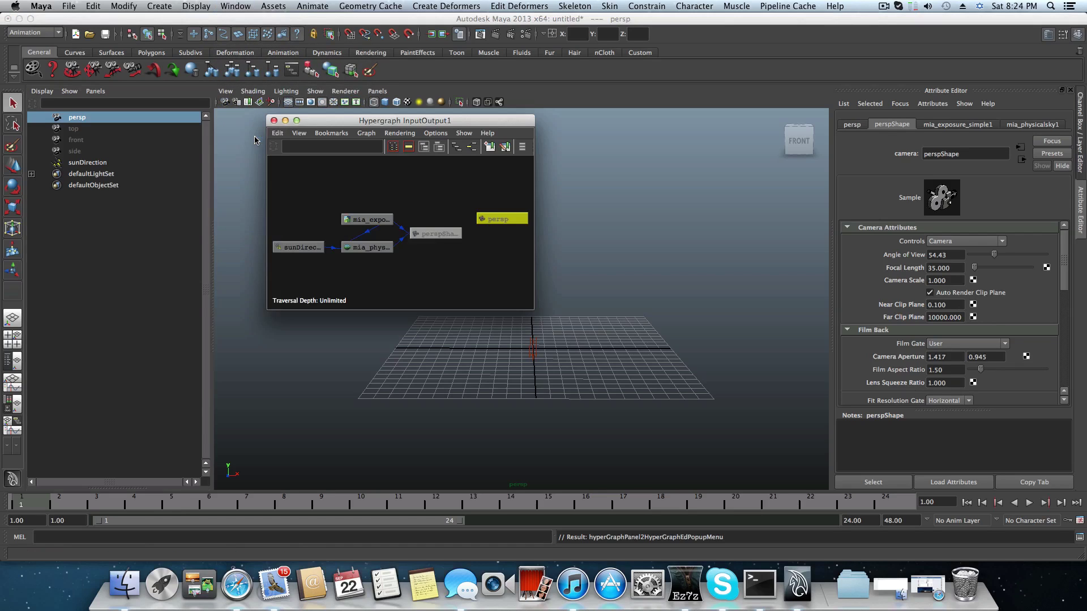
drag(335, 124, 419, 136)
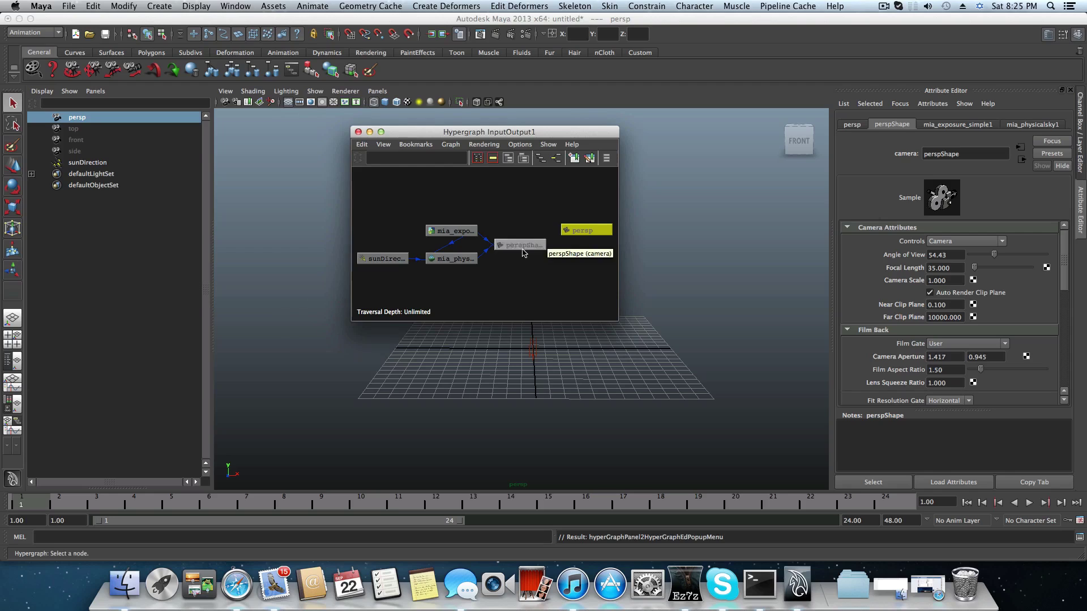
drag(523, 249, 535, 209)
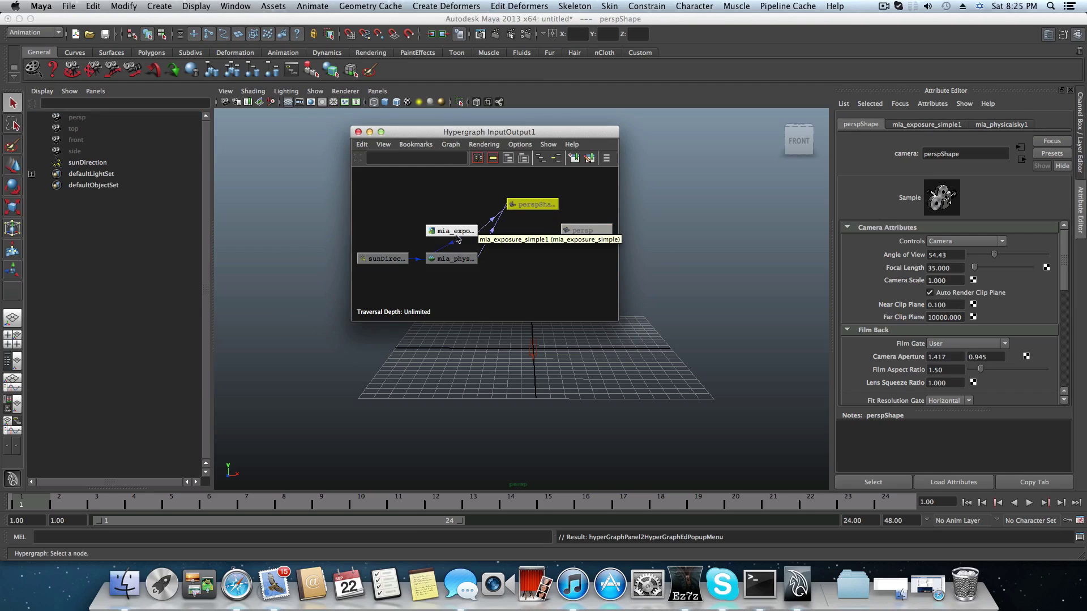
Move the mia_exposure_simple1, mia_physicalsky1 and sunDirection nodes upward in the Hypergraph to untangle their links.
drag(454, 234, 445, 189)
drag(453, 260, 429, 227)
drag(383, 259, 367, 196)
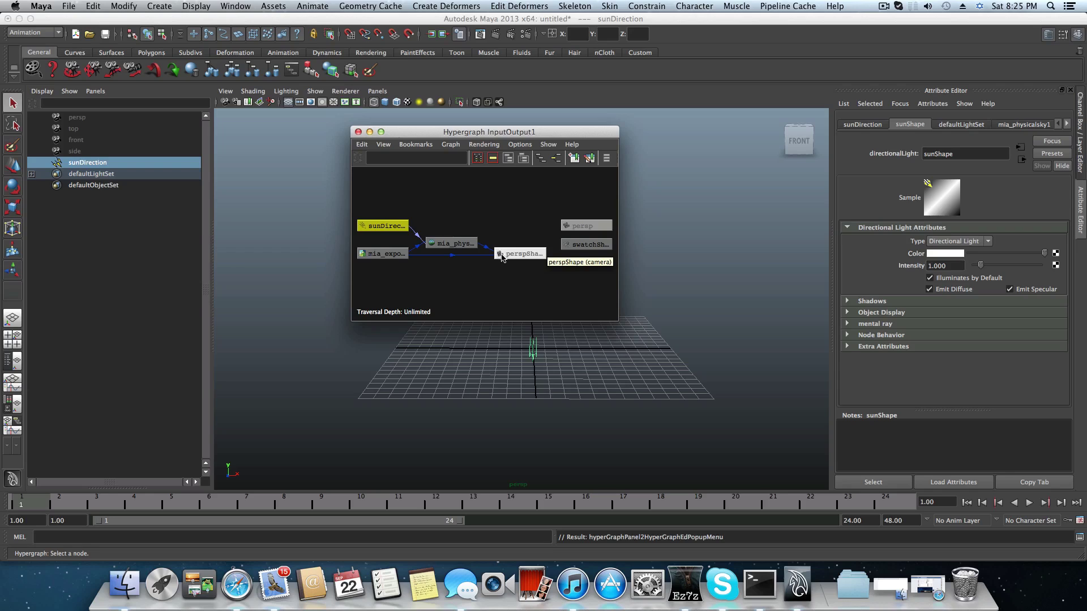
Enlarge the Hypergraph window and reposition it so the whole sun and sky node network fits in view.
click(381, 132)
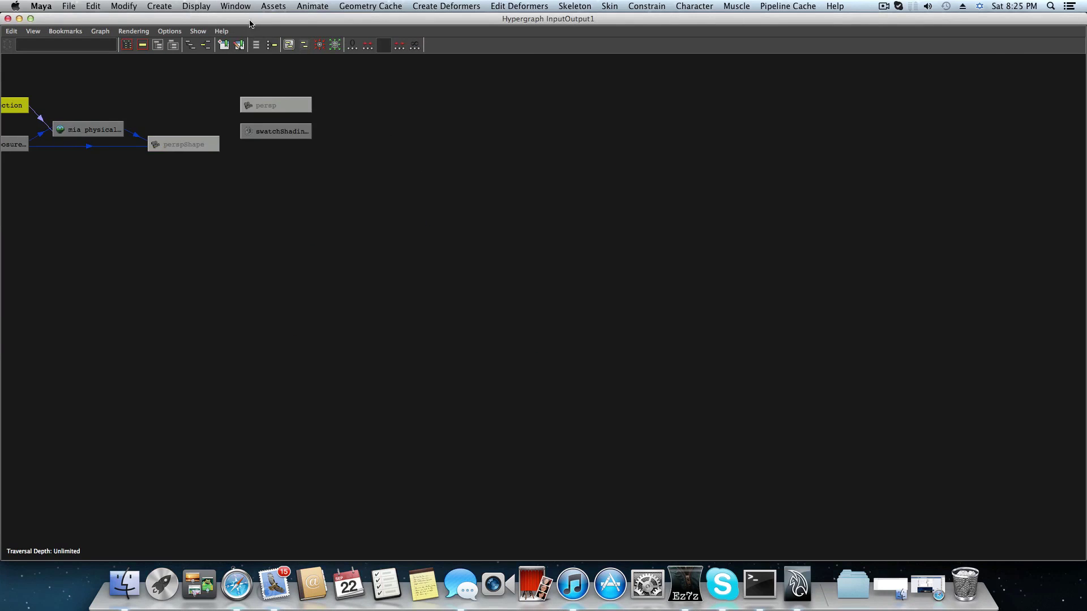
drag(250, 21, 455, 84)
scroll(403, 256, down, 5)
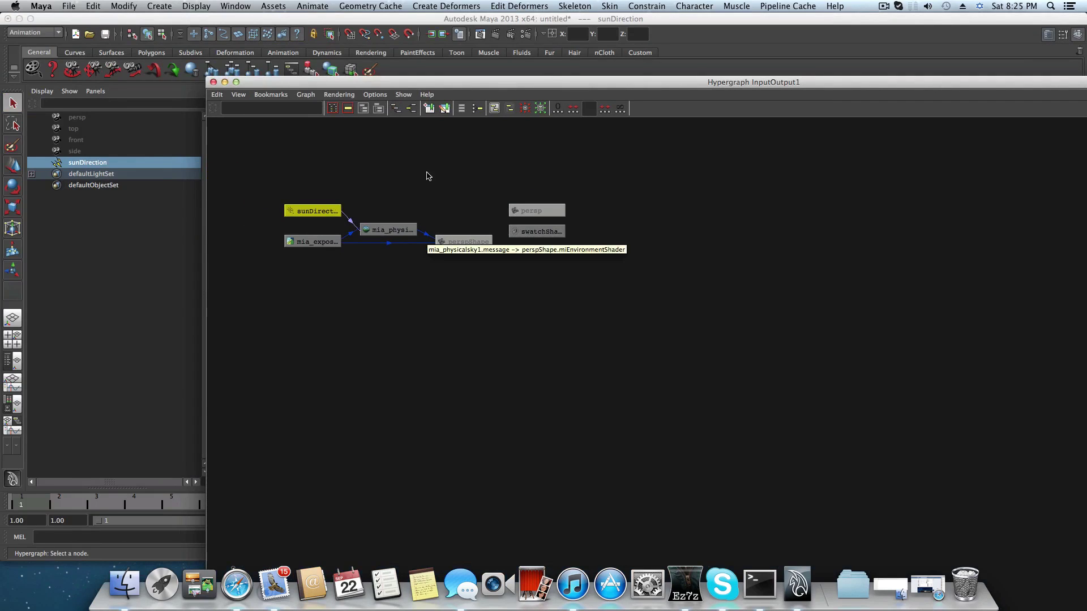
Spread sunDirection, mia_physicalsky1 and mia_exposure_simple1 apart around perspShape in the Hypergraph so each link can be read.
drag(306, 240, 332, 297)
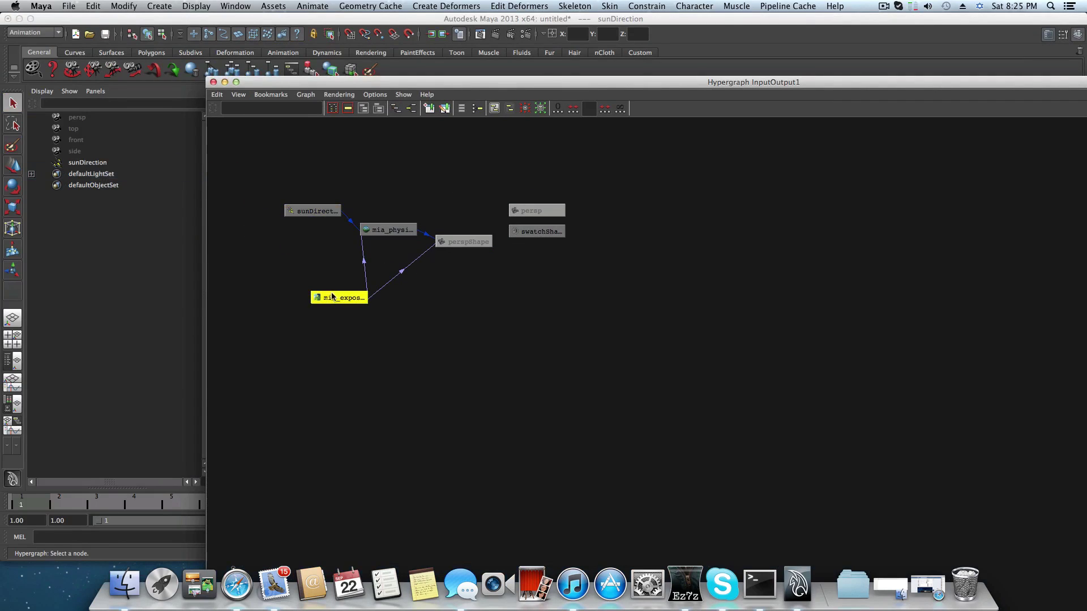
drag(381, 233, 398, 195)
click(316, 213)
drag(315, 213, 333, 169)
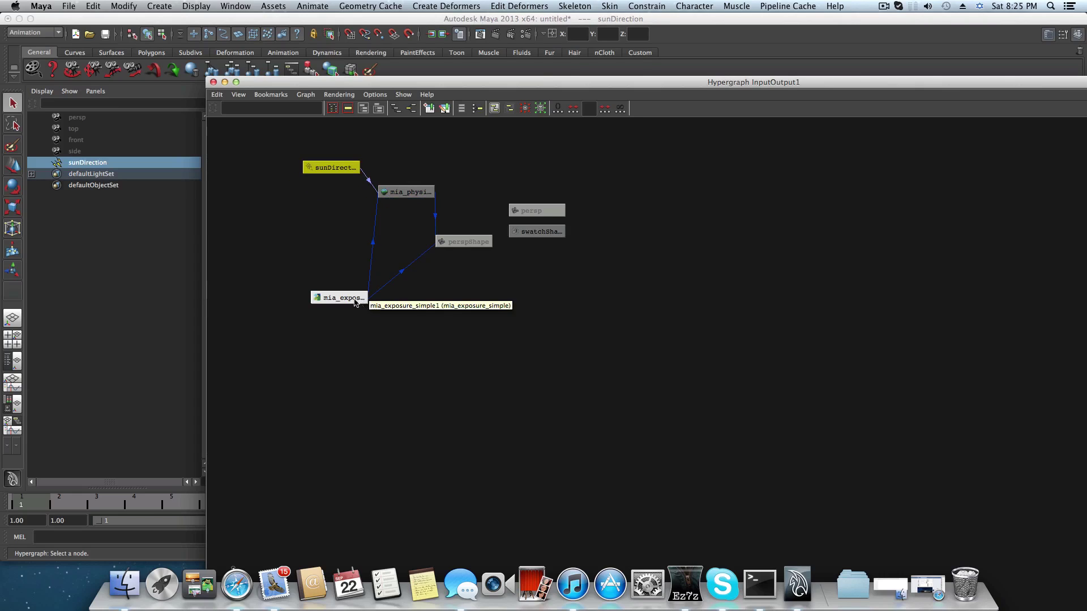
drag(355, 303, 327, 272)
key(a)
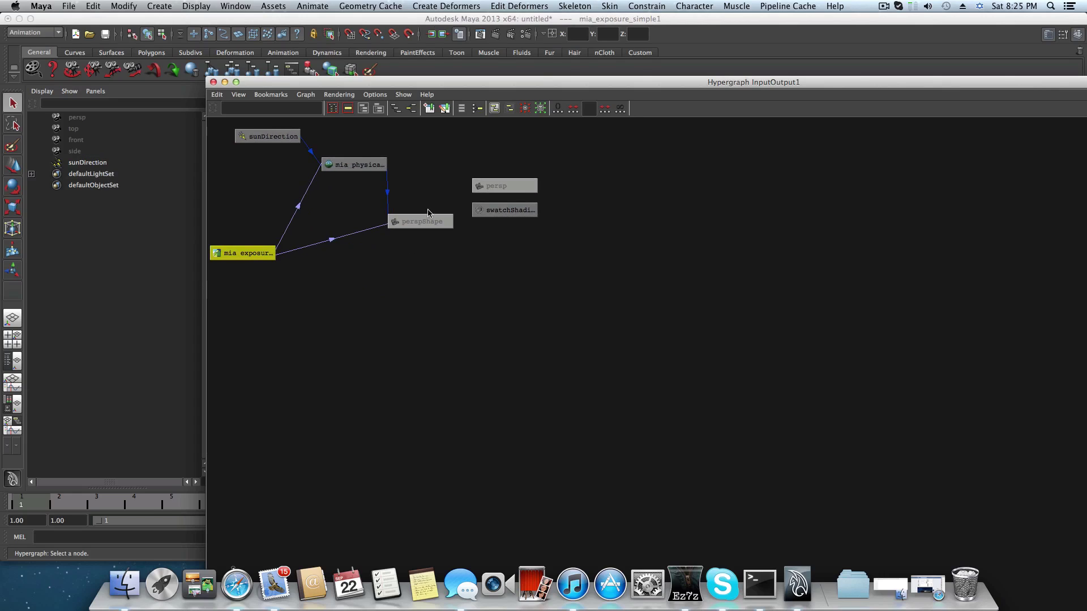
alt+middle_drag(428, 191, 609, 325)
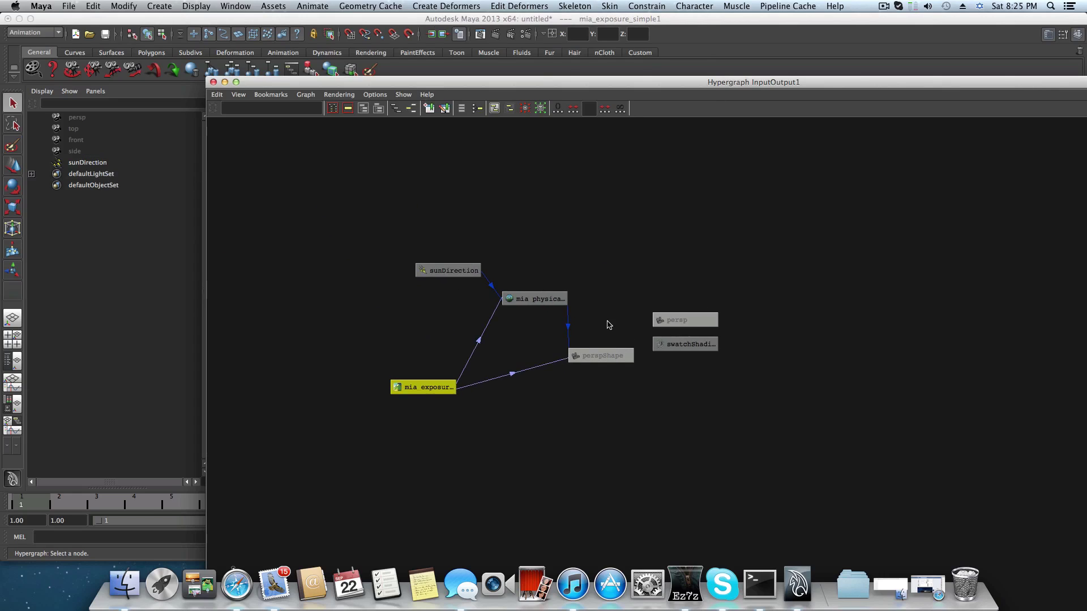
scroll(609, 325, up, 5)
alt+middle_drag(534, 289, 649, 343)
scroll(650, 343, up, 2)
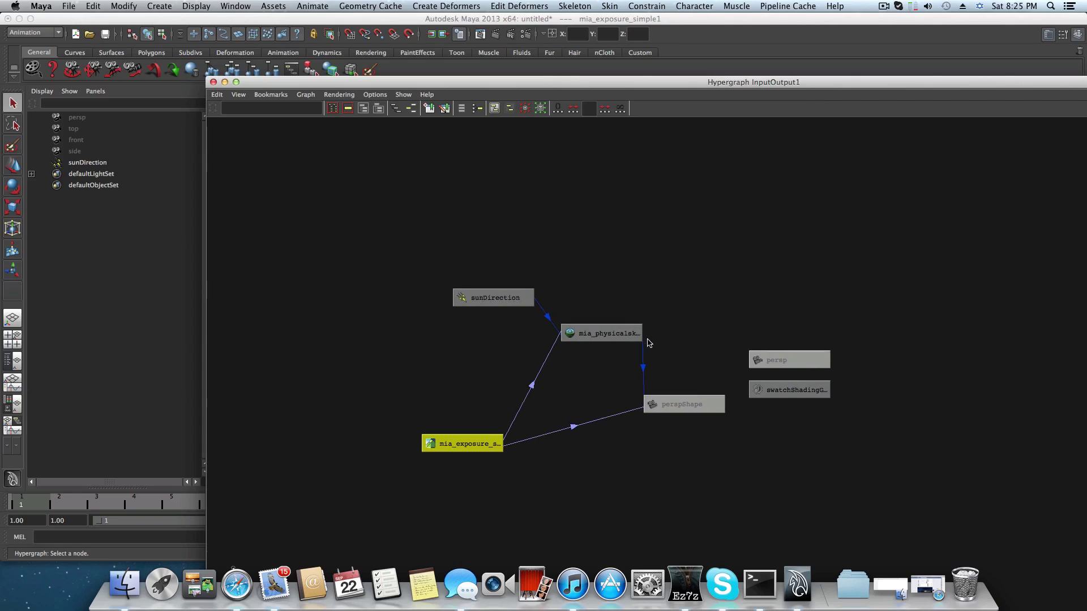
scroll(649, 343, up, 1)
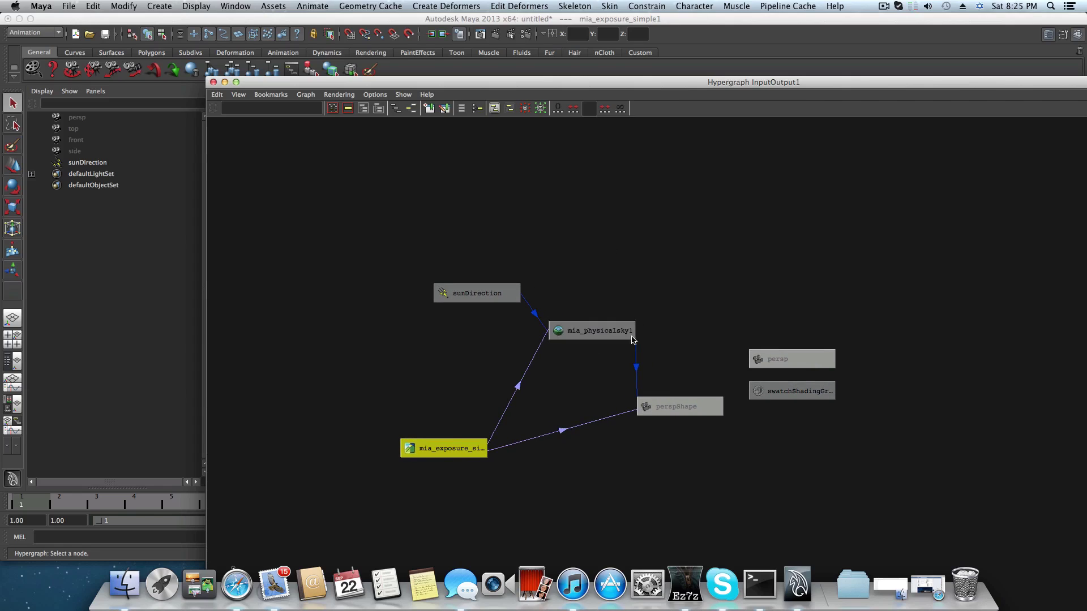
Rearrange perspShape, mia_physicalsky1, sunDirection and mia_exposure_simple1 to trace which attributes each connection links.
drag(376, 79, 279, 350)
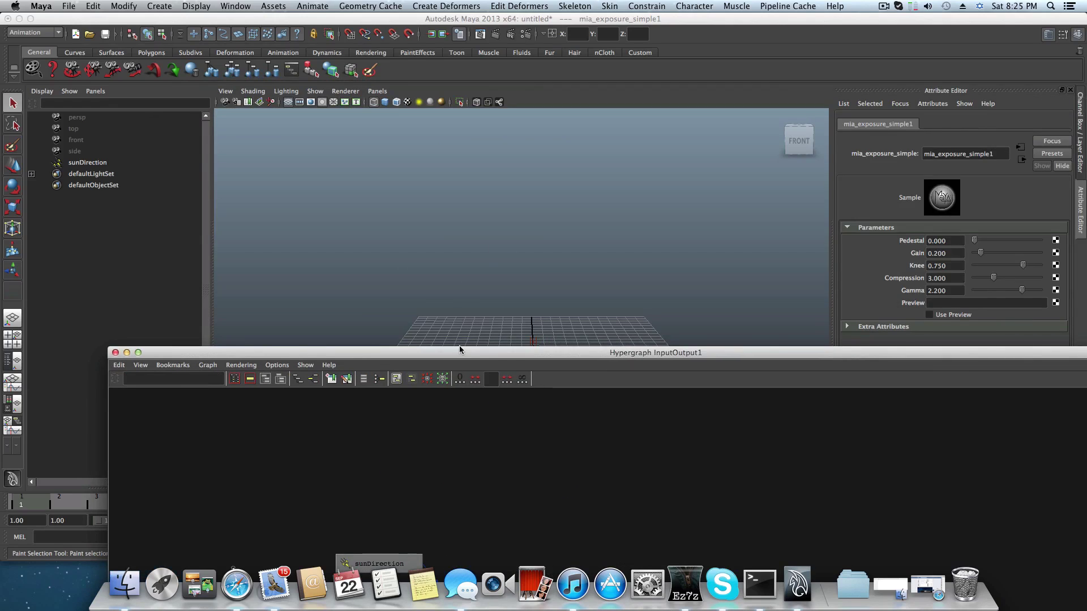
drag(459, 350, 427, 60)
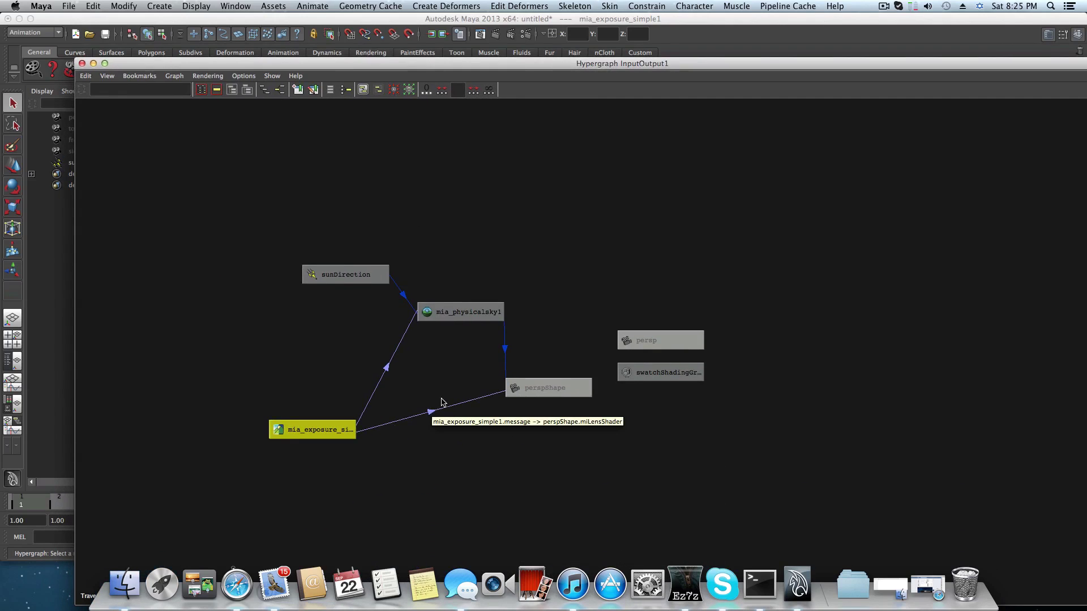
click(545, 388)
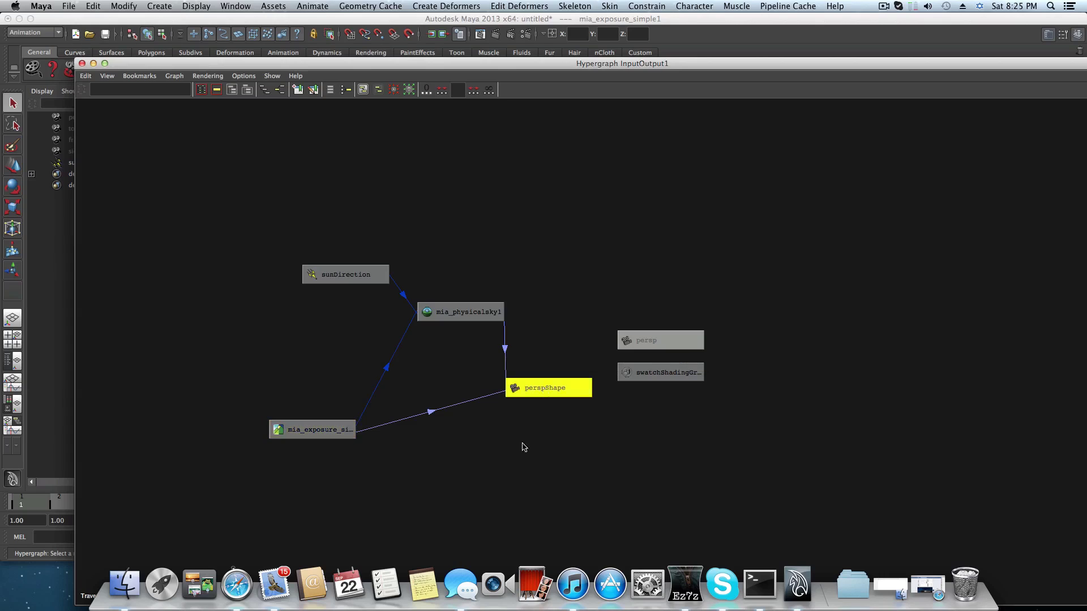
drag(538, 392, 503, 411)
drag(470, 317, 442, 346)
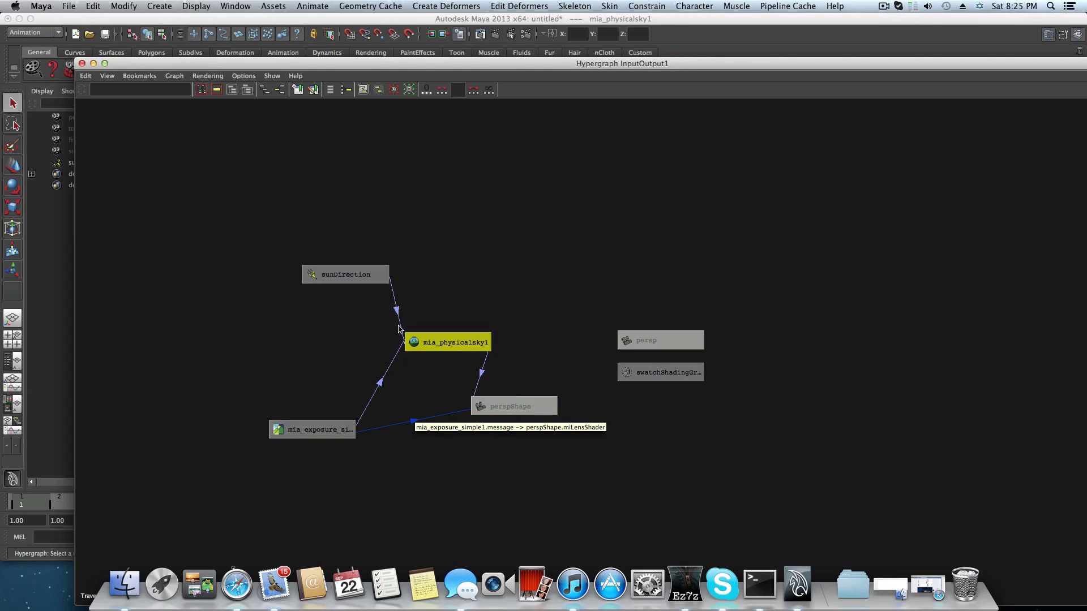
drag(426, 346, 408, 355)
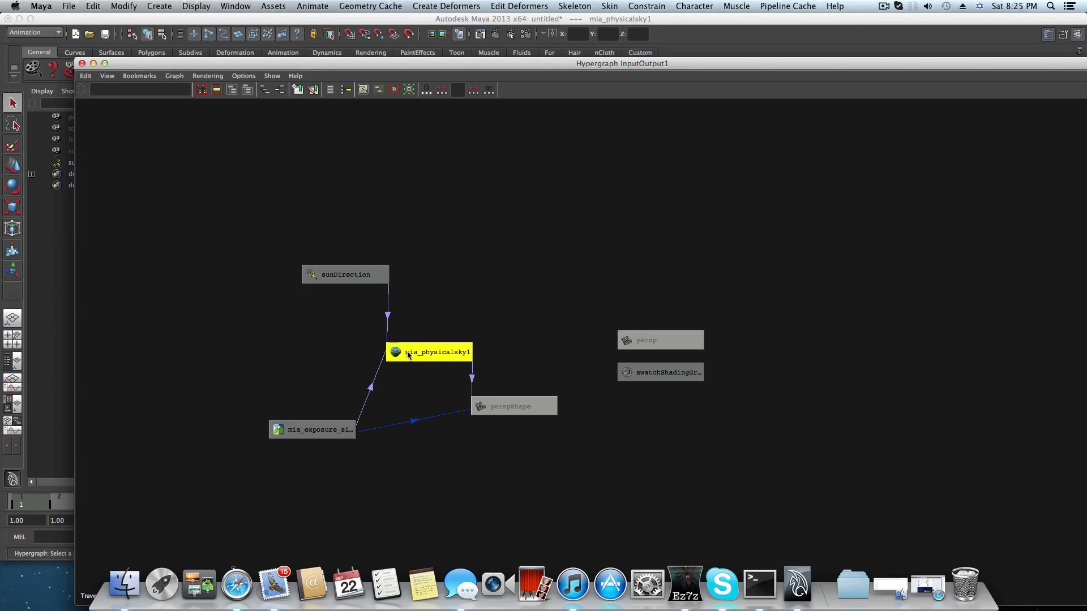
drag(357, 276, 349, 263)
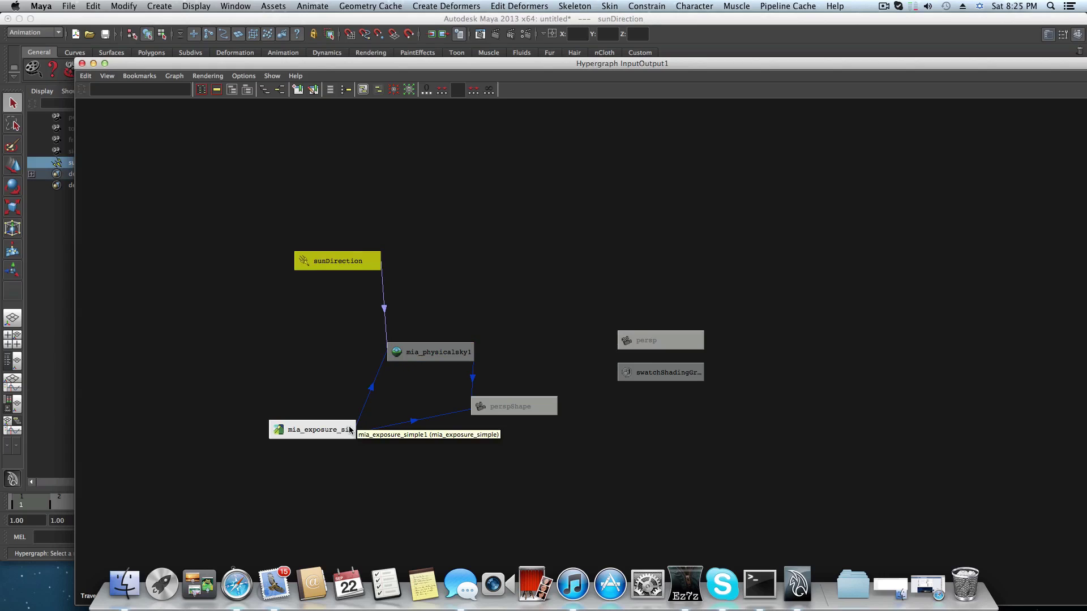
drag(328, 436, 328, 409)
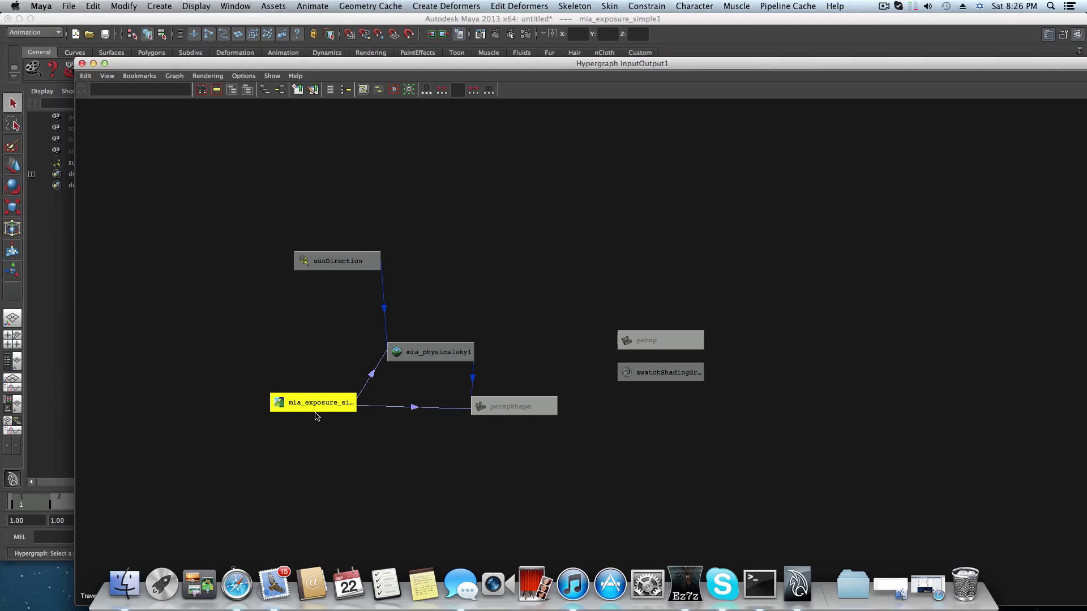
drag(314, 411, 262, 424)
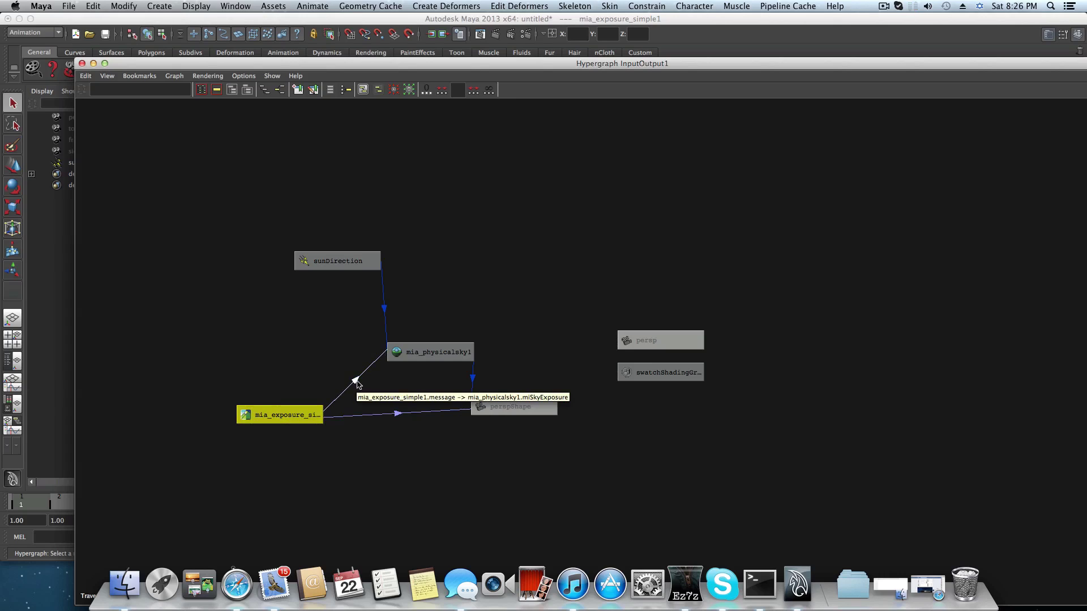
Examine the physical sky and exposure inputs of perspShape, and select the link from mia_exposure_simple1 to its miLensShader attribute.
mouse_move(279, 424)
mouse_down()
mouse_move(292, 412)
mouse_move(281, 423)
mouse_up()
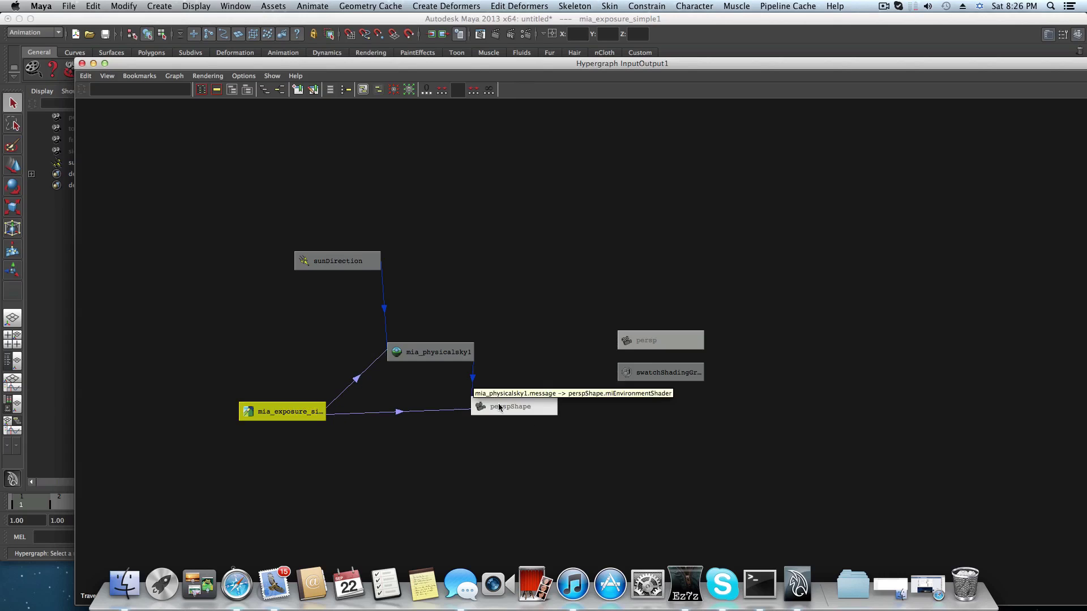
drag(499, 408, 496, 425)
click(428, 354)
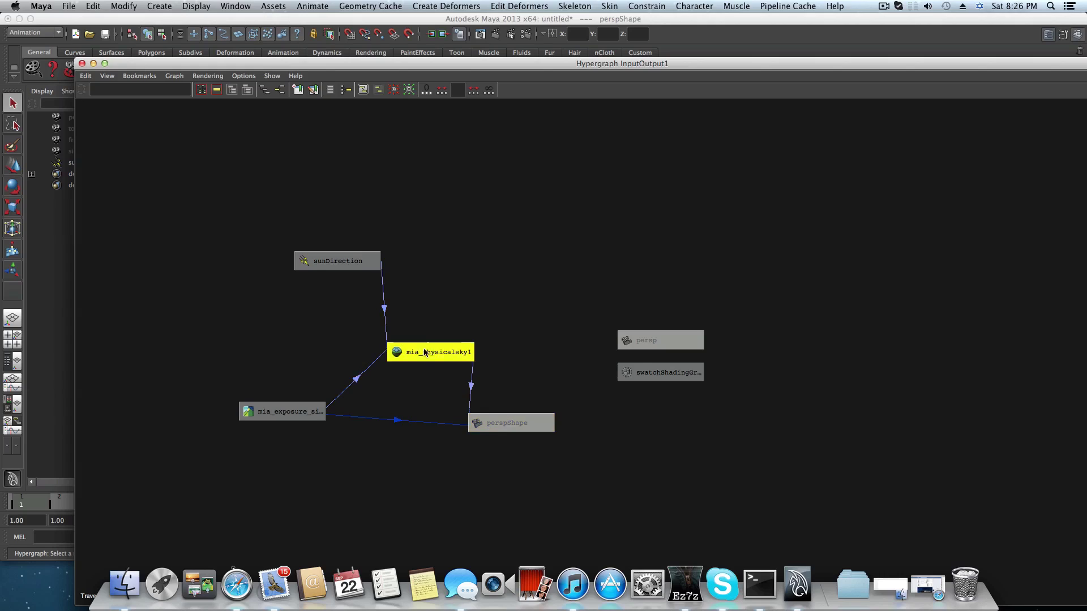
drag(427, 354, 428, 345)
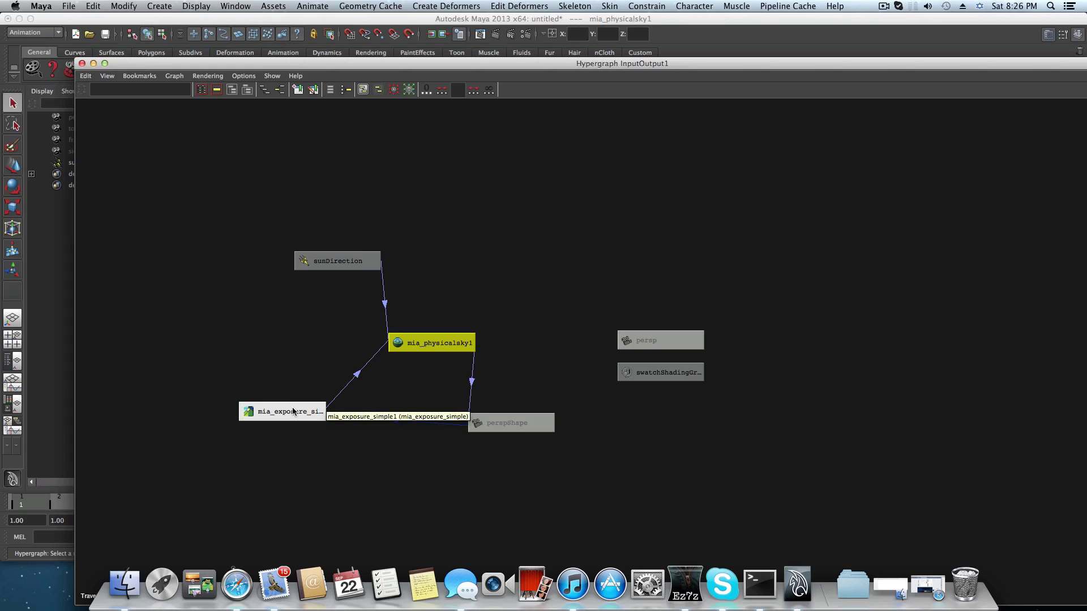
drag(294, 413, 312, 412)
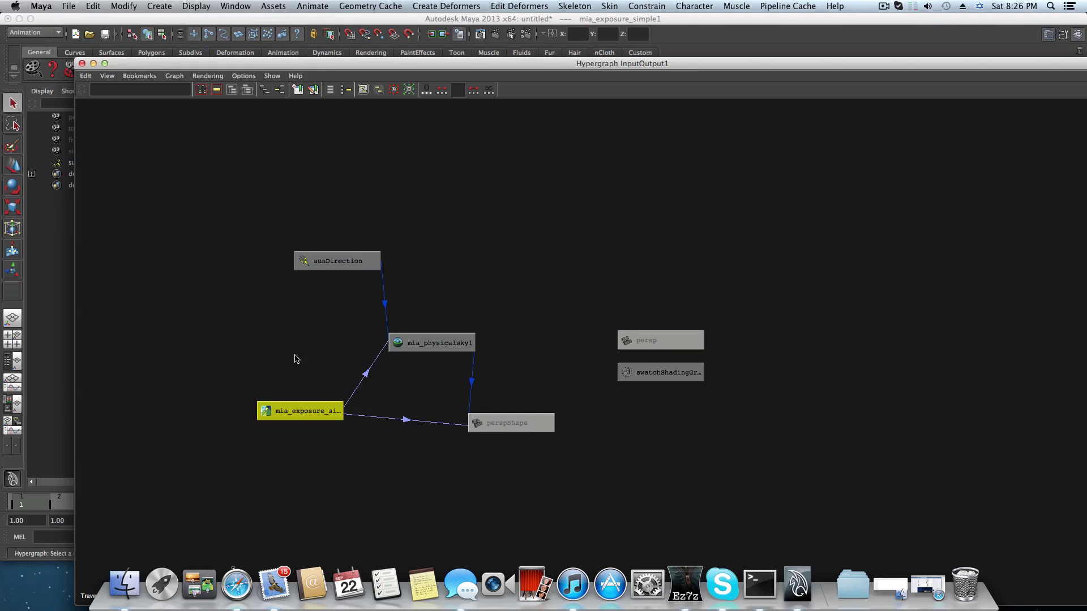
mouse_move(325, 413)
mouse_down()
mouse_move(311, 428)
mouse_move(320, 422)
mouse_up()
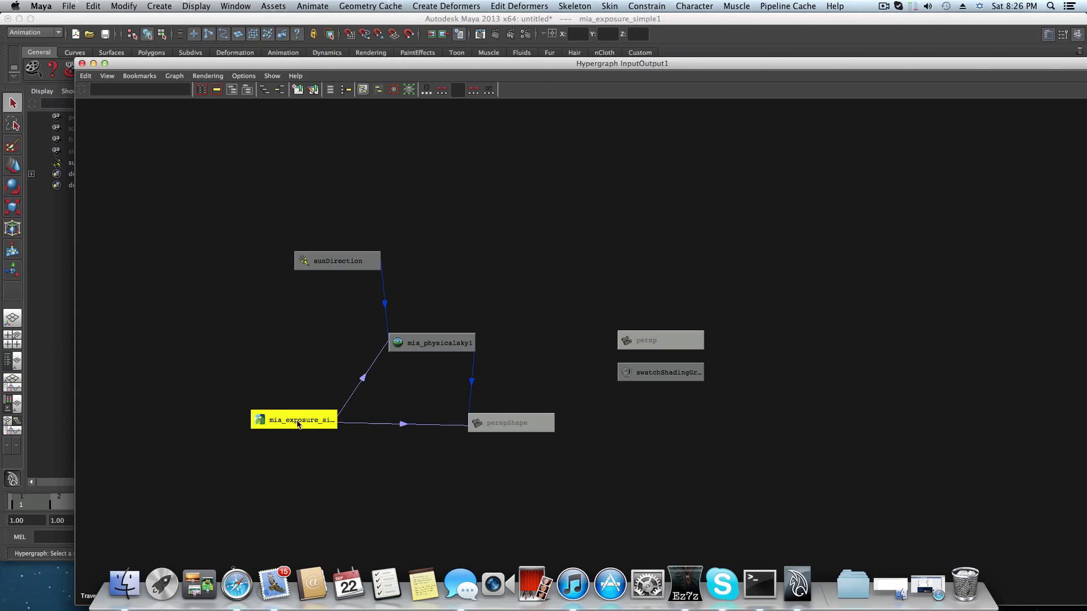
drag(299, 424, 291, 428)
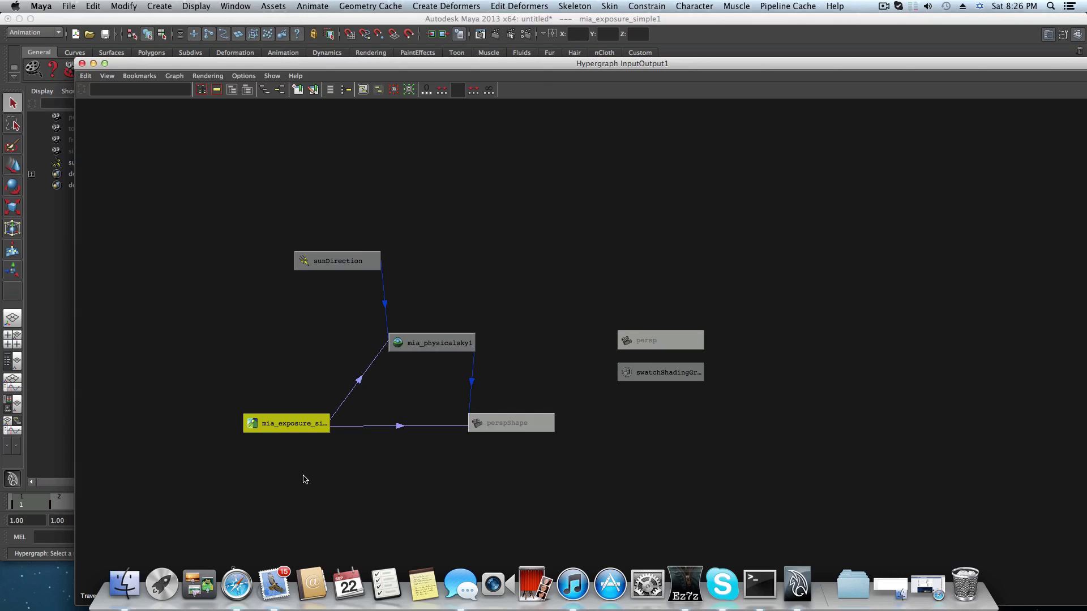
drag(294, 428, 301, 421)
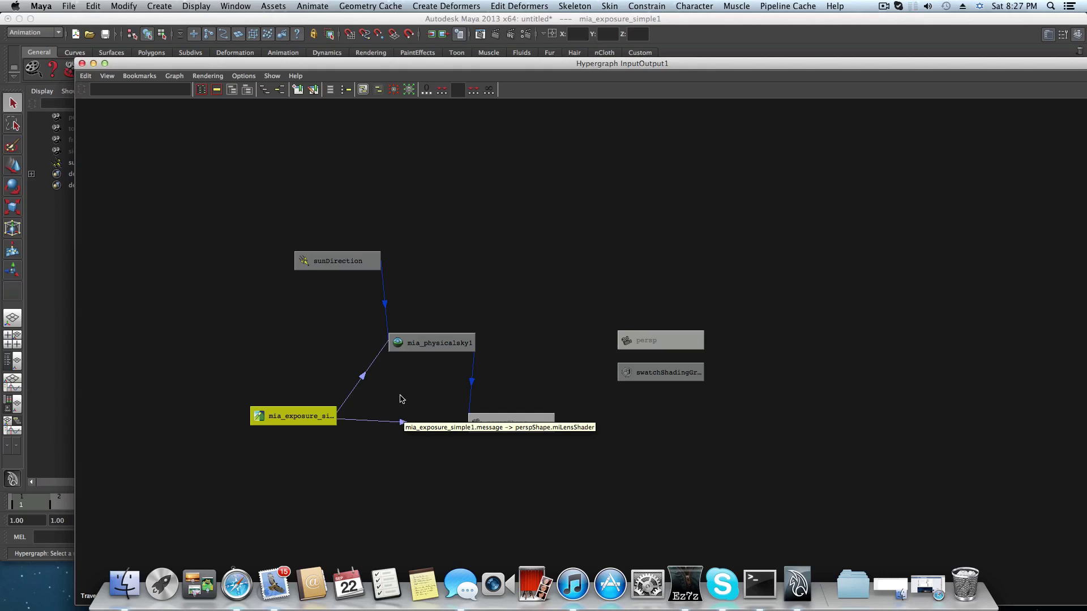
drag(399, 395, 420, 442)
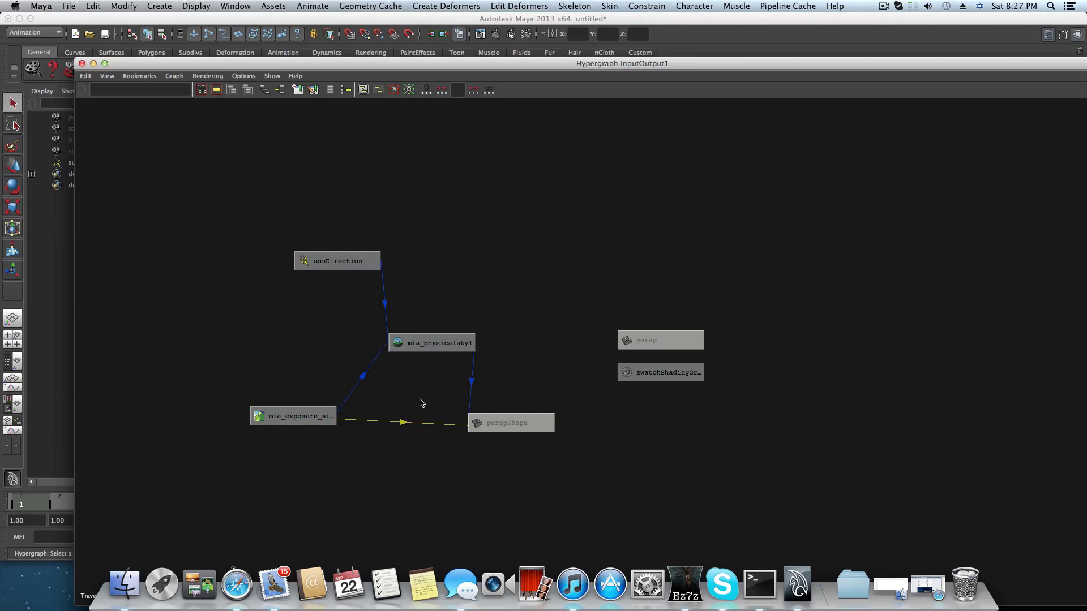
Reposition the Hypergraph window beside the Outliner, deselect the connection and fit the node network in view.
drag(314, 66, 448, 51)
drag(378, 52, 390, 91)
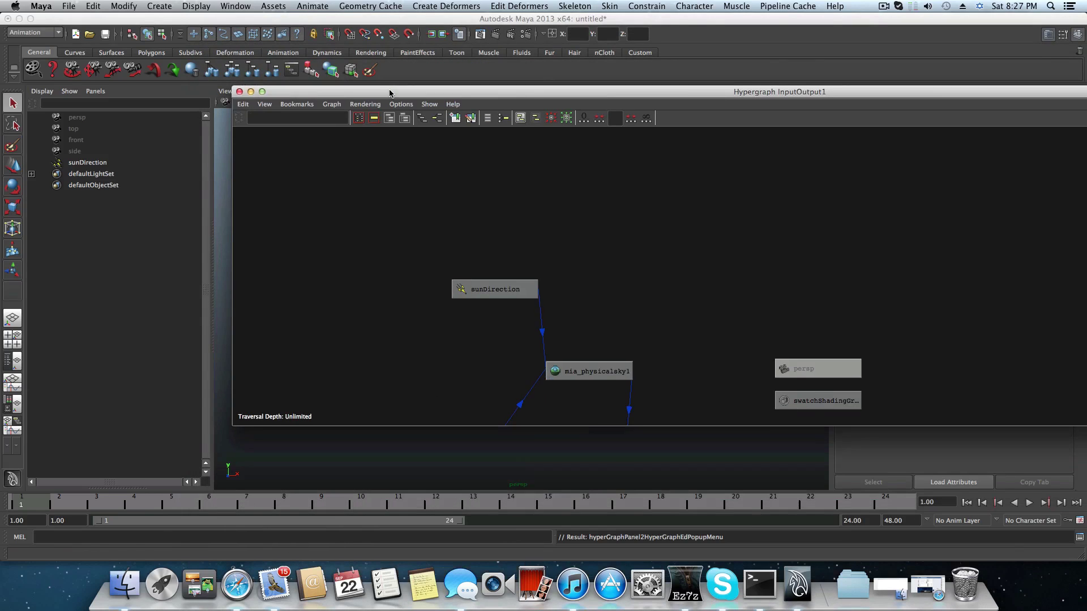
drag(436, 375, 452, 269)
drag(432, 352, 439, 340)
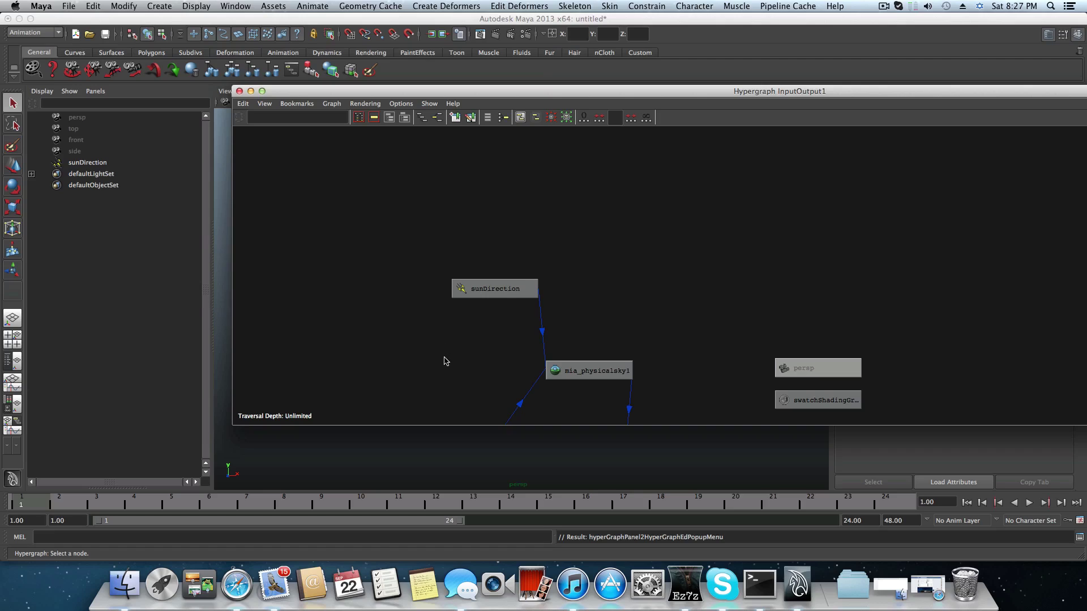
scroll(445, 360, down, 2)
scroll(444, 364, down, 1)
scroll(533, 349, down, 2)
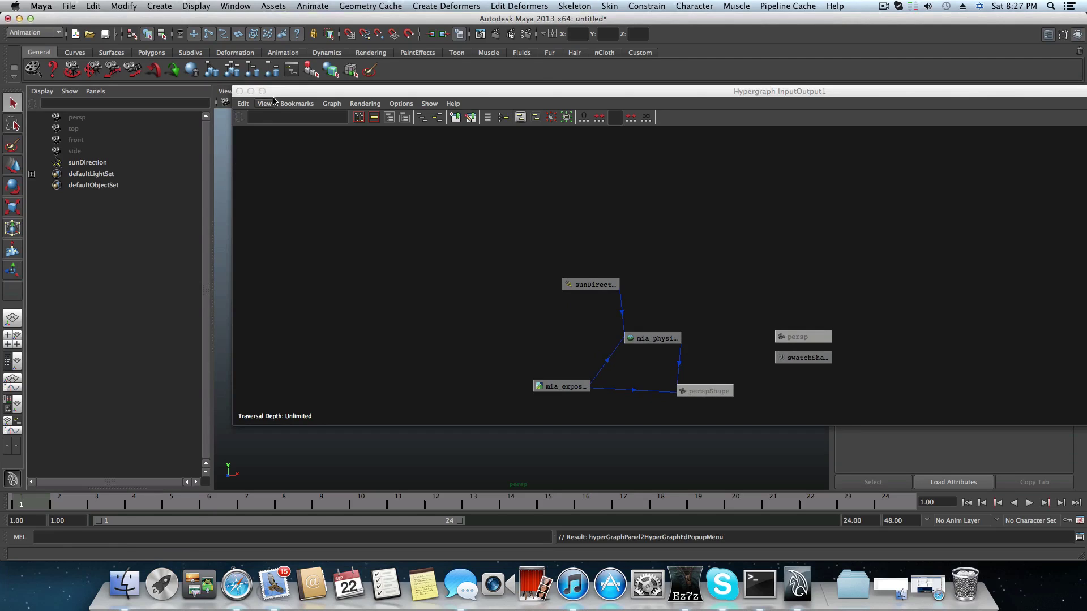
drag(274, 94, 324, 101)
Create a mia_exposure_photographic node from the mental ray Lenses category in the Hypershade.
click(236, 6)
mouse_move(294, 37)
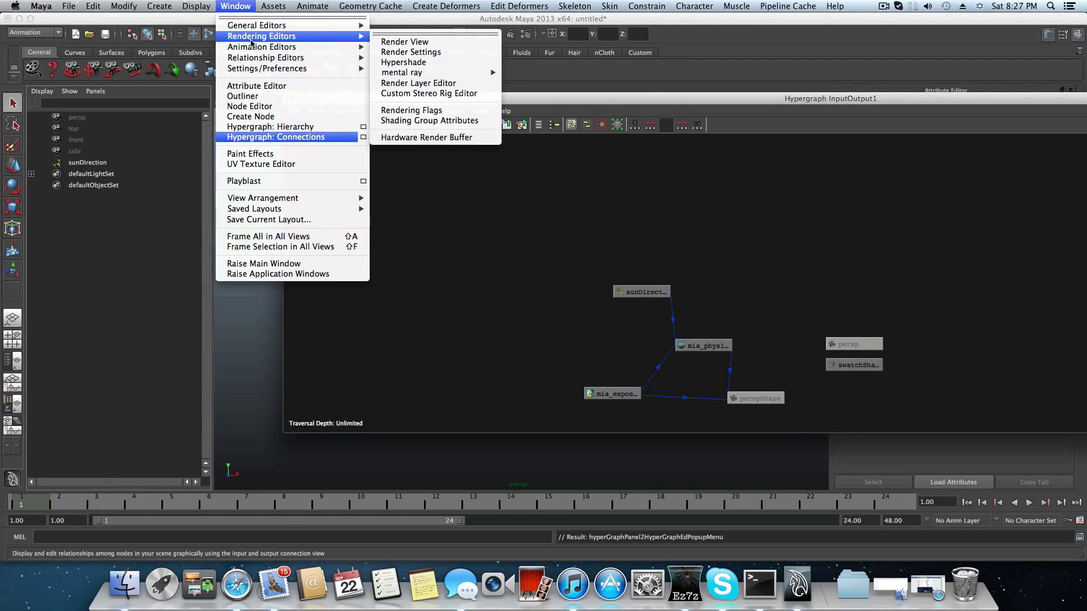
click(398, 69)
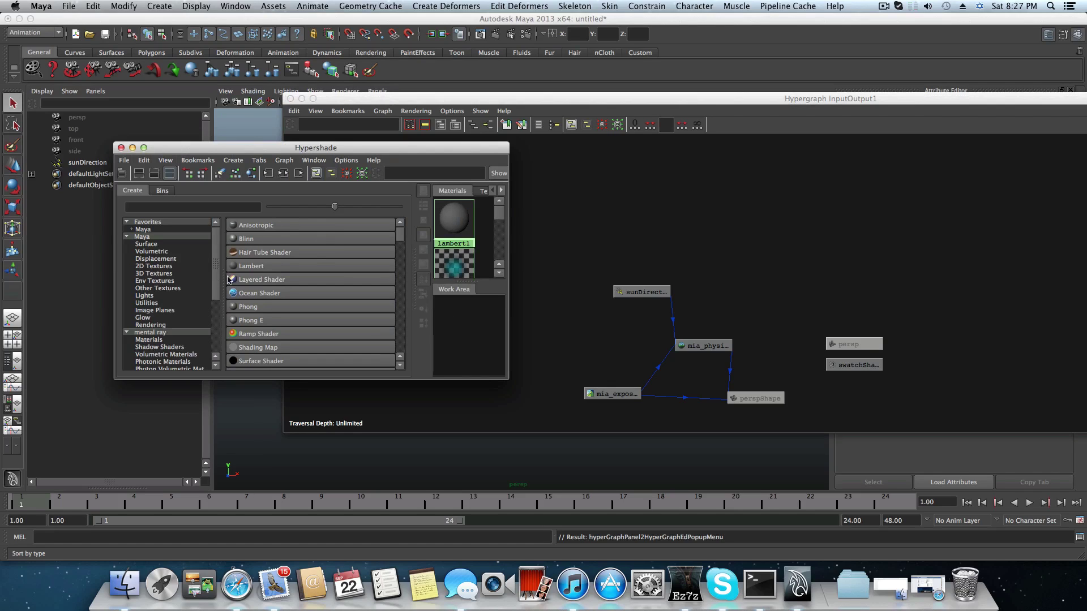
scroll(186, 309, down, 4)
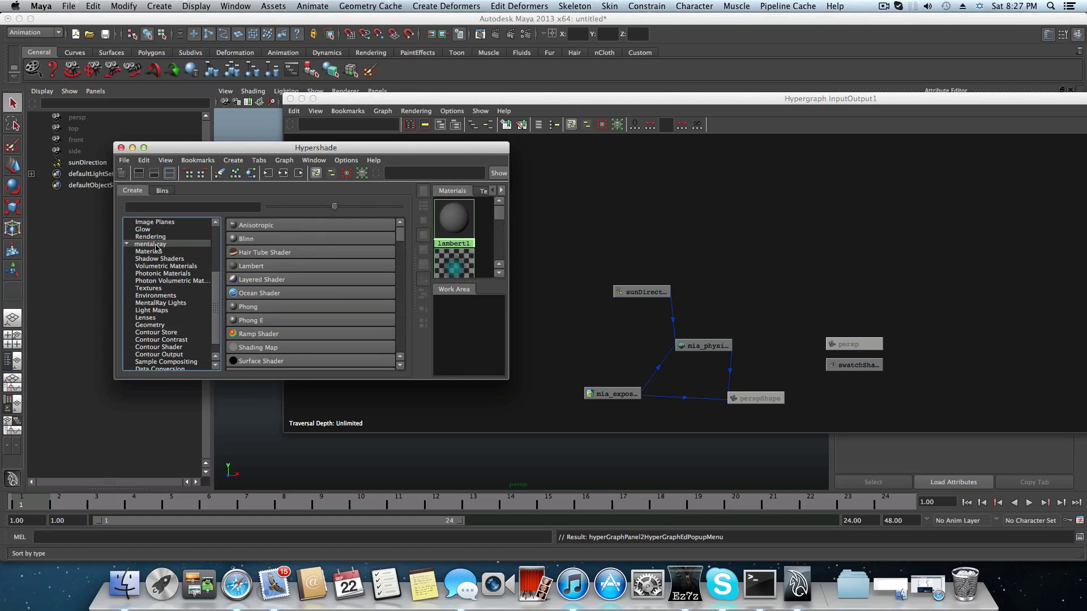
click(148, 318)
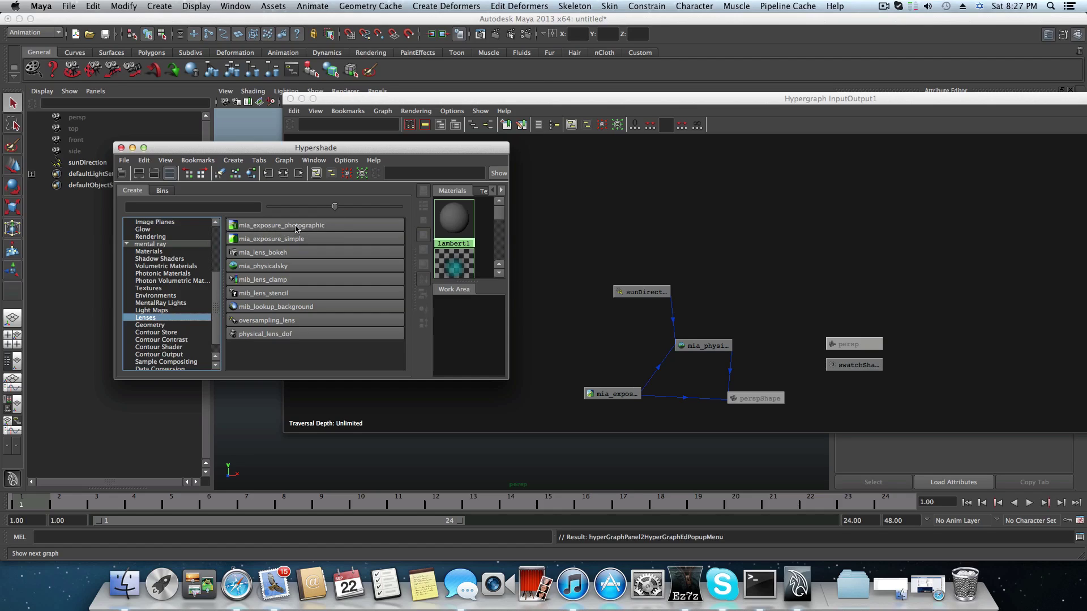
click(325, 225)
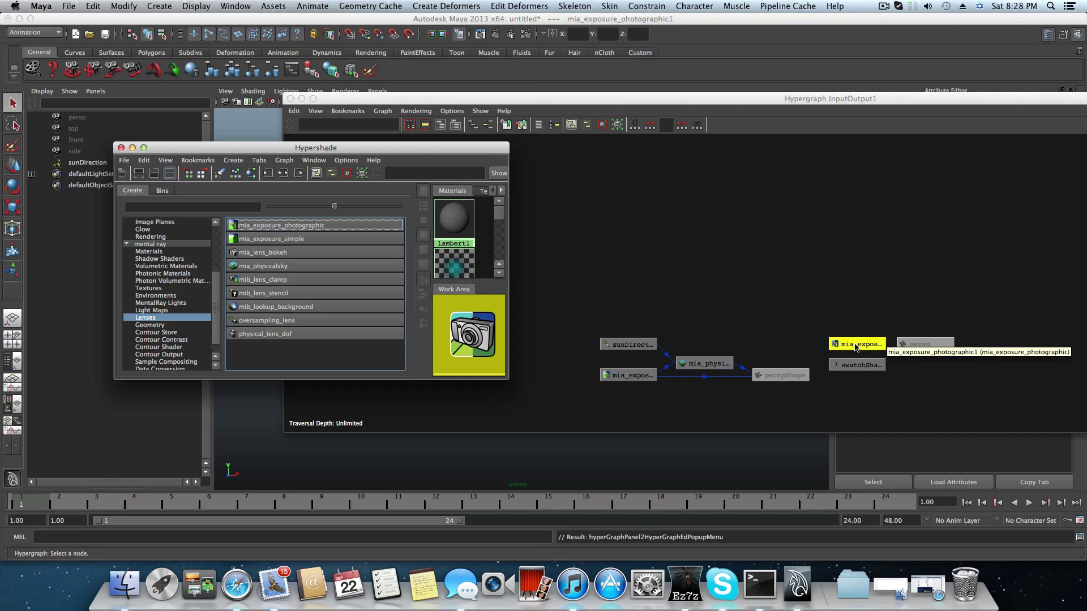
Place the new mia_exposure_photographic node above sunDirection in the Hypergraph and minimize the Hypershade.
drag(856, 346, 641, 301)
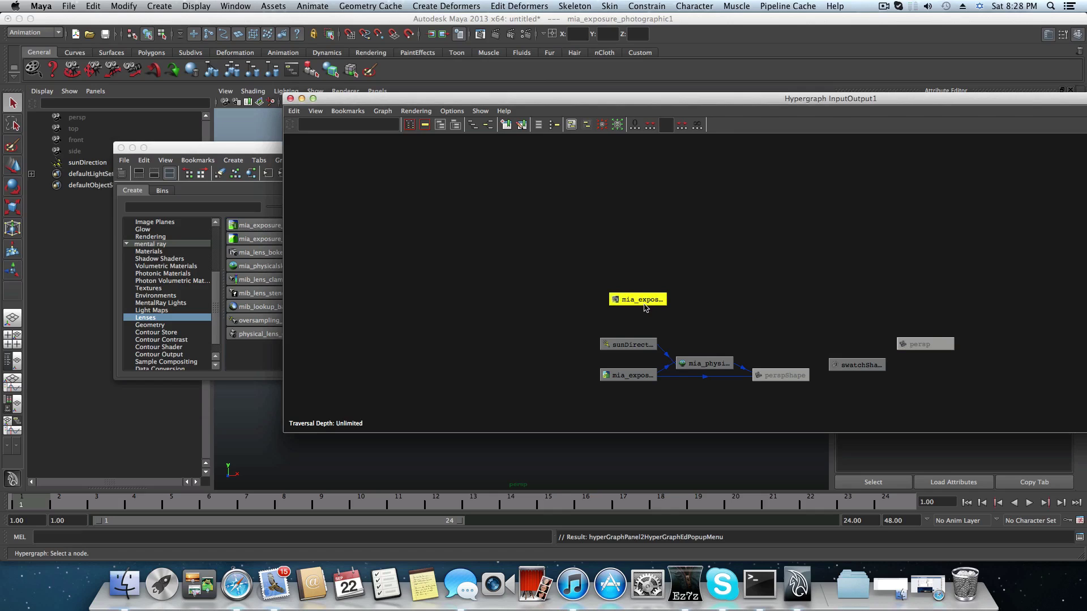
click(236, 148)
click(133, 148)
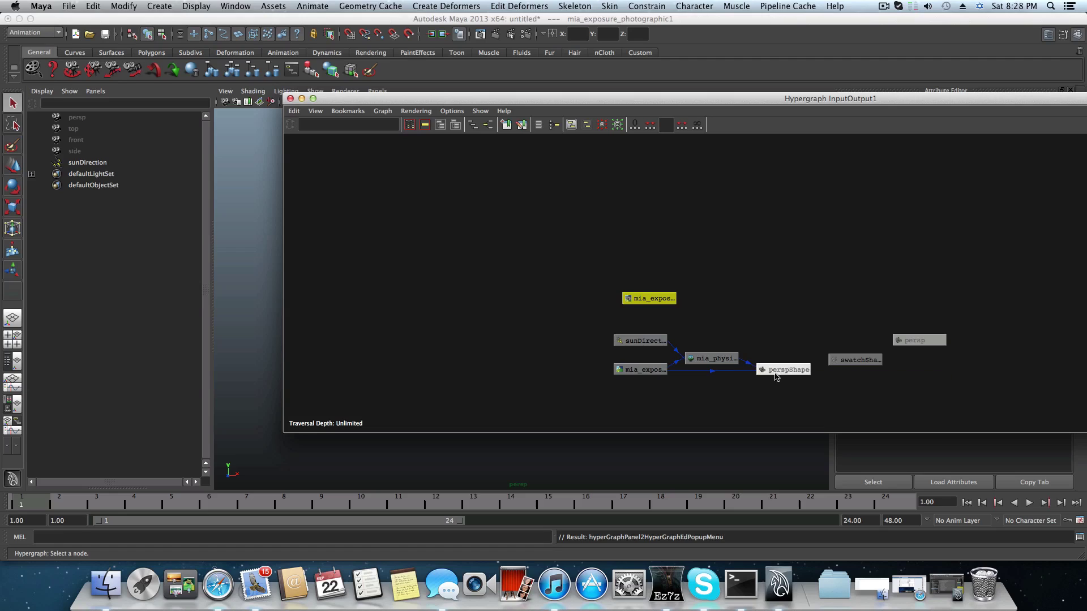
Move the mia_exposure_photographic1 node to the left of the sunDirection and mia_exposure_simple1 nodes in the Hypergraph.
drag(627, 302, 549, 360)
scroll(738, 364, up, 2)
alt+middle_drag(707, 340, 712, 229)
scroll(686, 301, up, 6)
scroll(657, 219, up, 3)
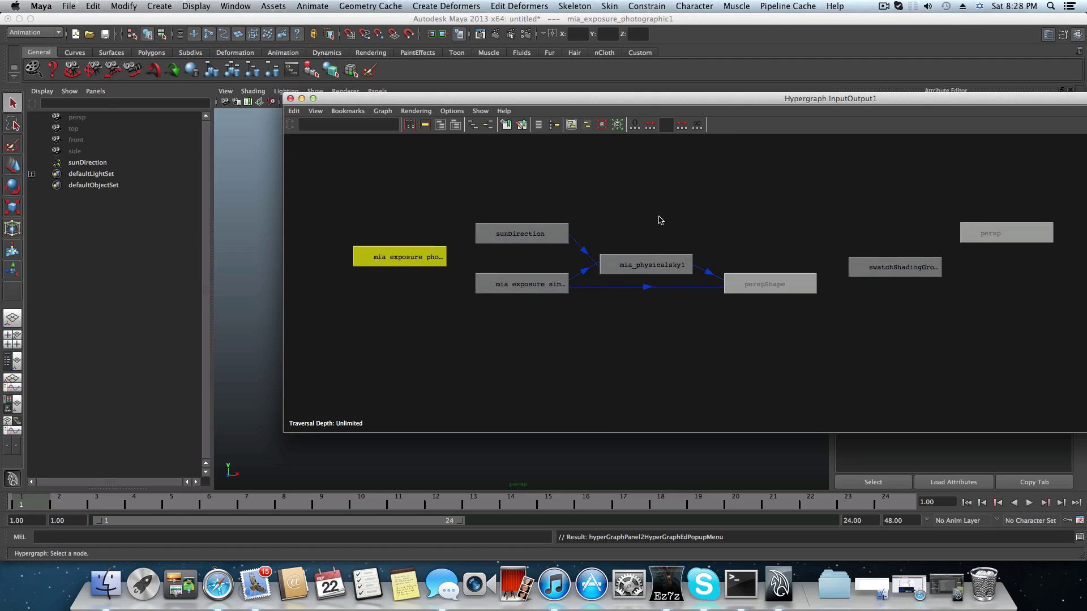
alt+middle_drag(596, 220, 625, 226)
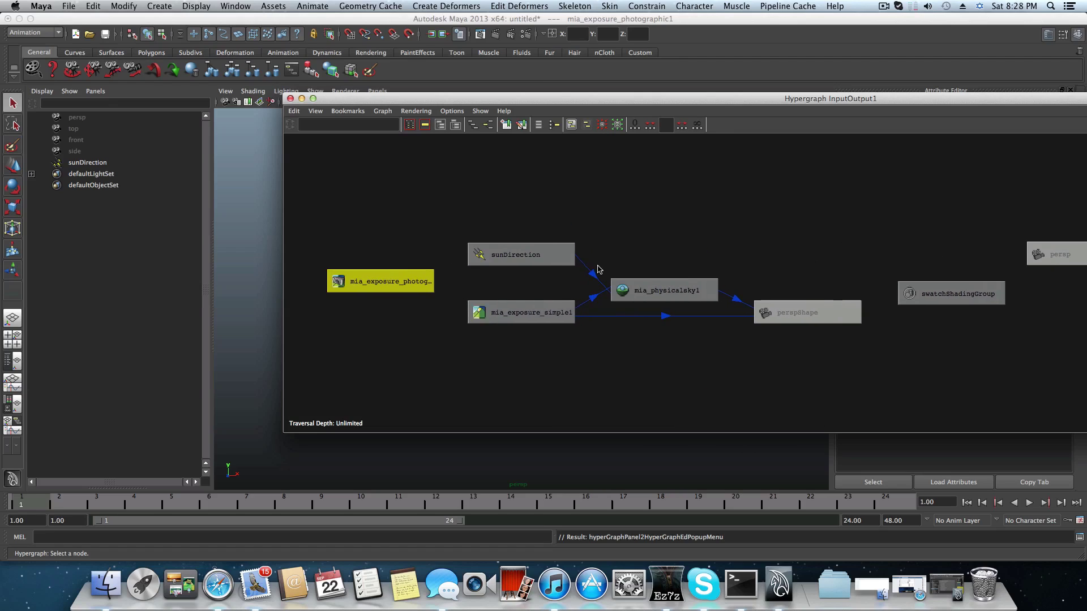
Pull mia_exposure_simple1 away from the other nodes and delete its message connection to perspShape's miLensShader attribute.
click(568, 315)
drag(568, 315, 537, 347)
mouse_move(643, 333)
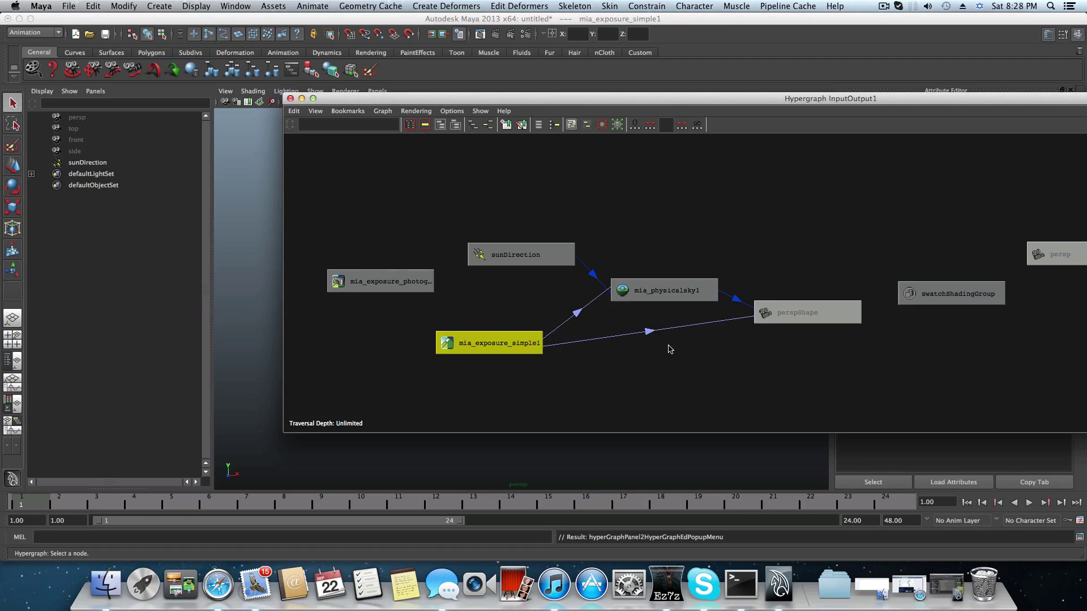
click(649, 333)
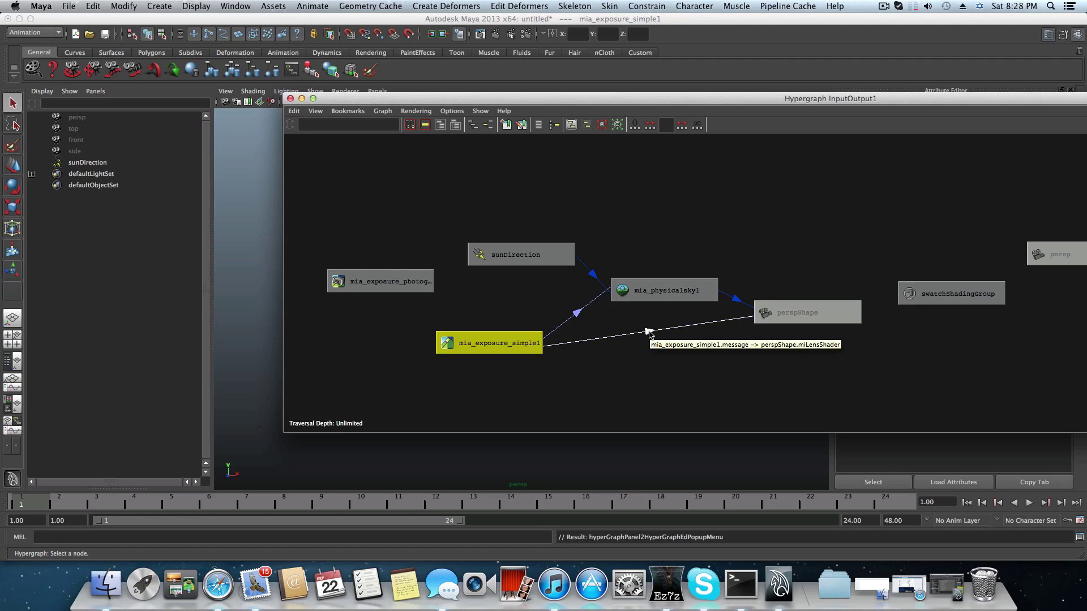
drag(645, 326, 668, 360)
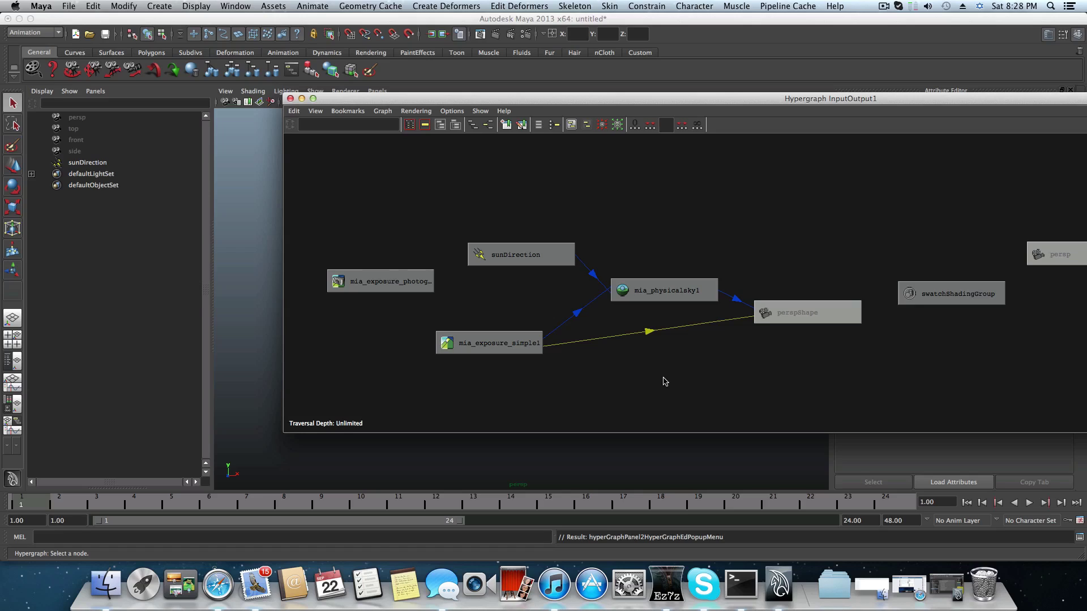
key(Delete)
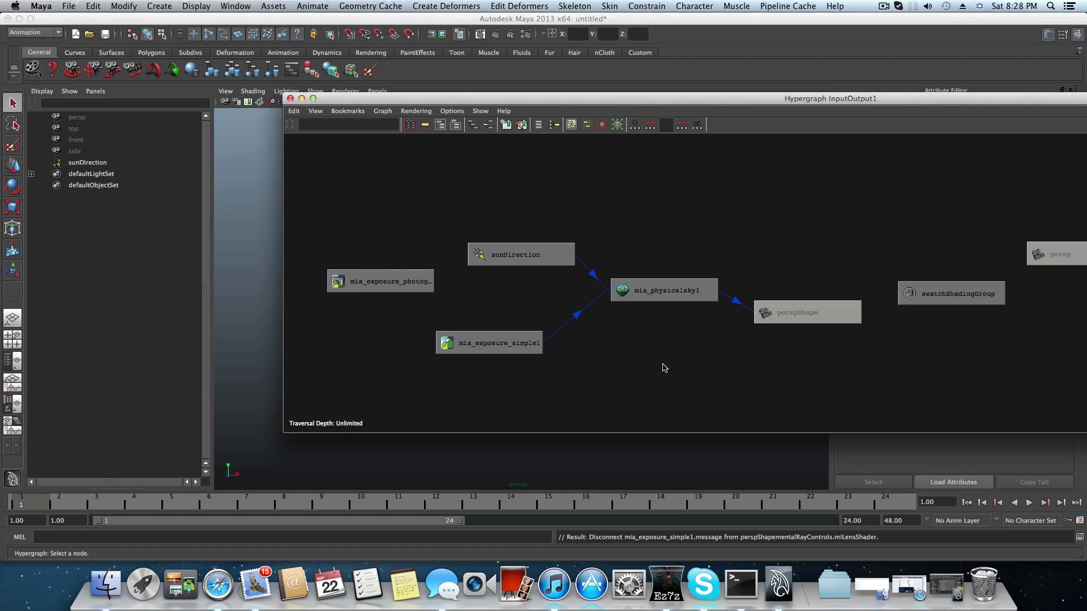
Connect mia_exposure_photographic1 to the default input of perspShape and place the node below mia_exposure_simple1.
click(399, 283)
drag(399, 283, 641, 372)
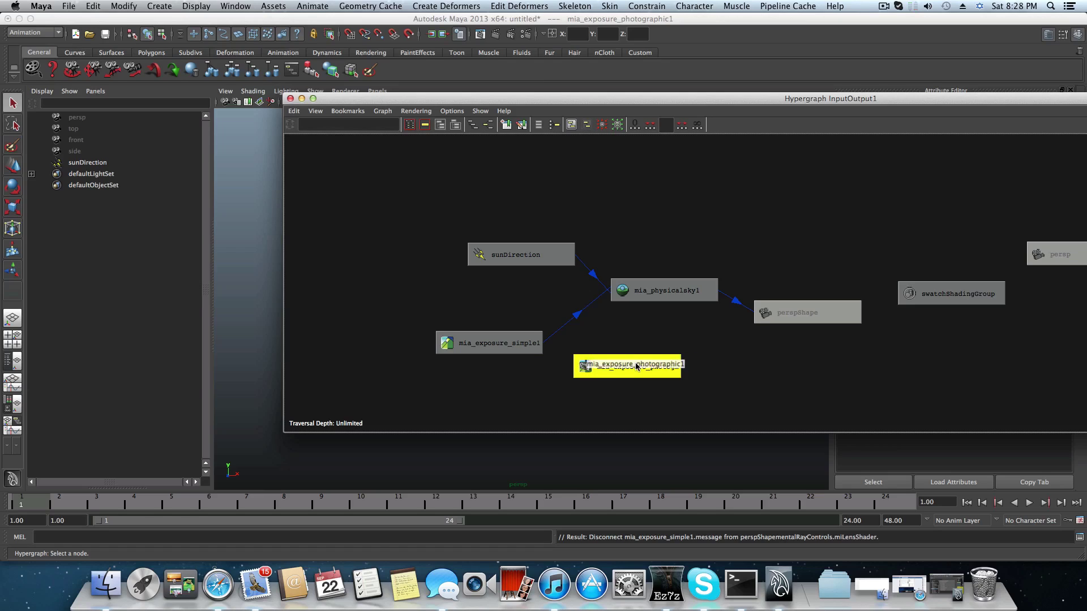
middle_drag(637, 366, 805, 313)
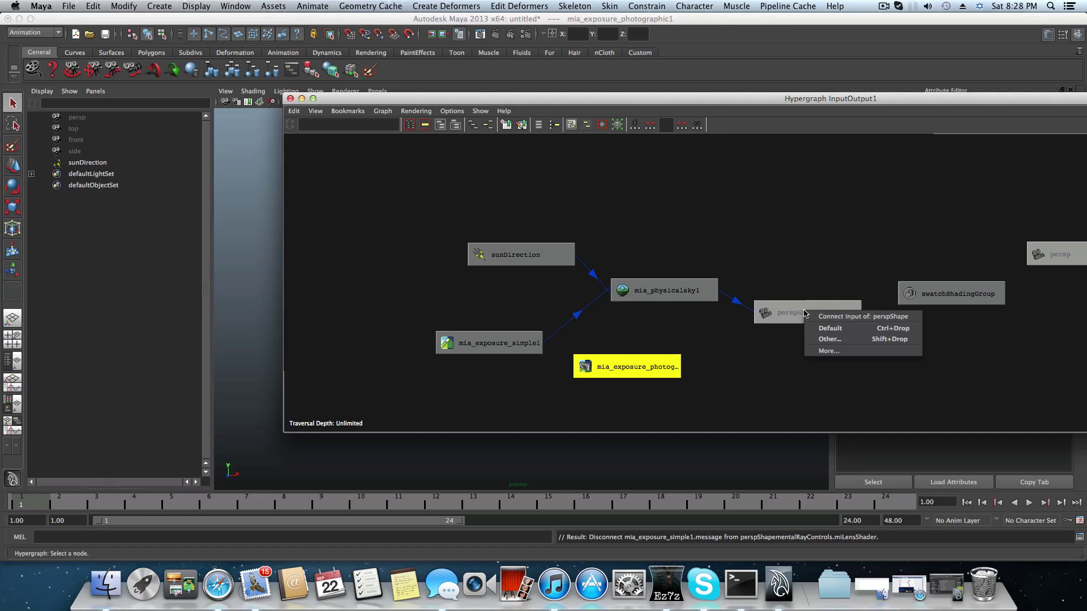
click(831, 333)
mouse_move(588, 375)
mouse_down()
mouse_move(630, 360)
mouse_move(611, 363)
mouse_up()
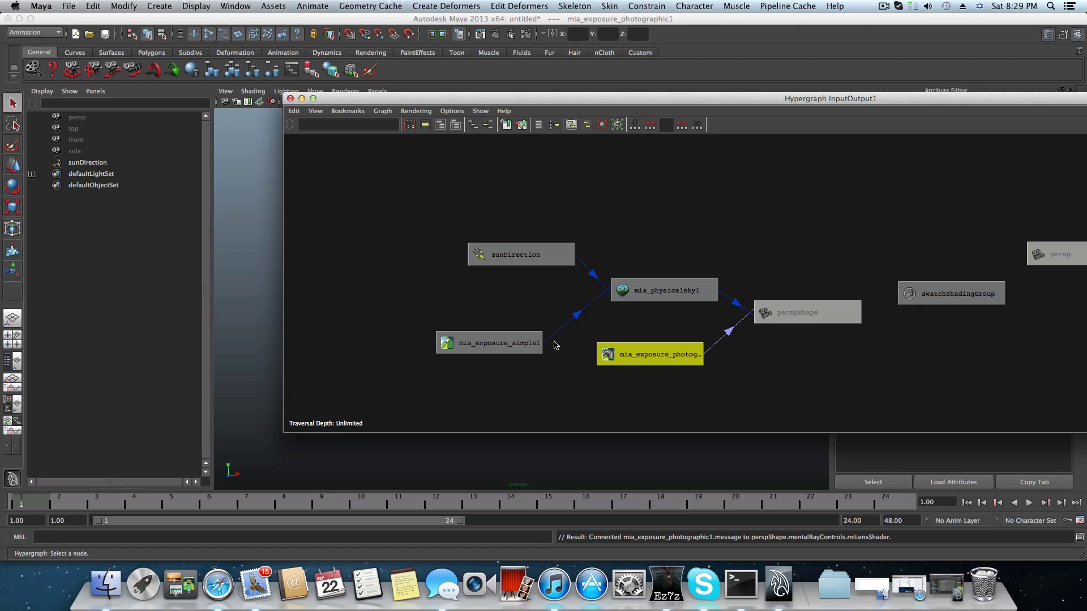
click(646, 356)
drag(647, 357, 613, 384)
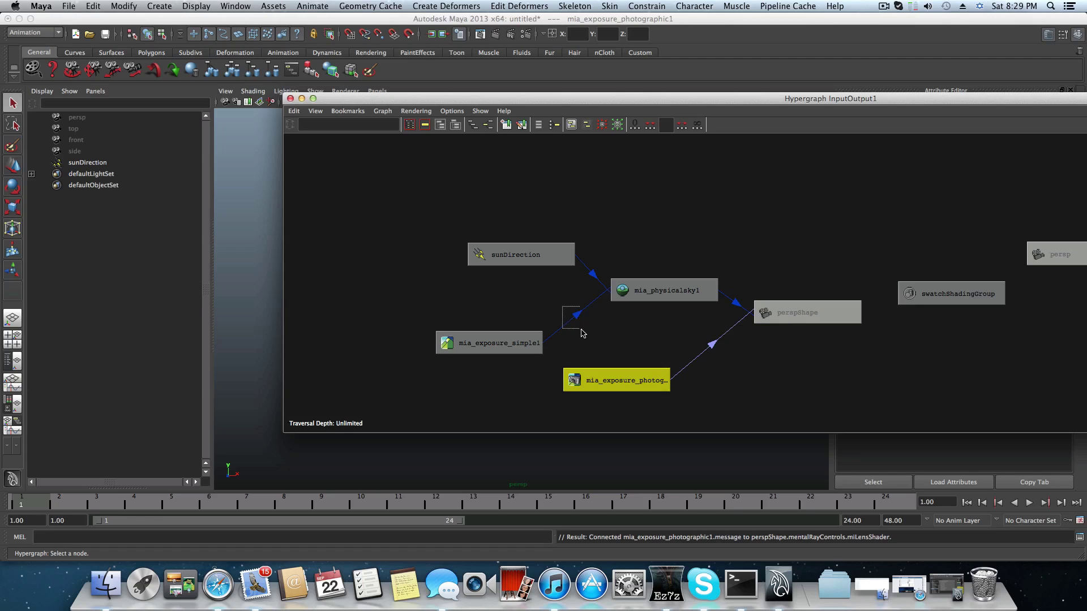
Delete the connection from mia_exposure_simple1 to mia_physicalsky1, moving mia_exposure_photographic1 slightly clear of it.
click(564, 310)
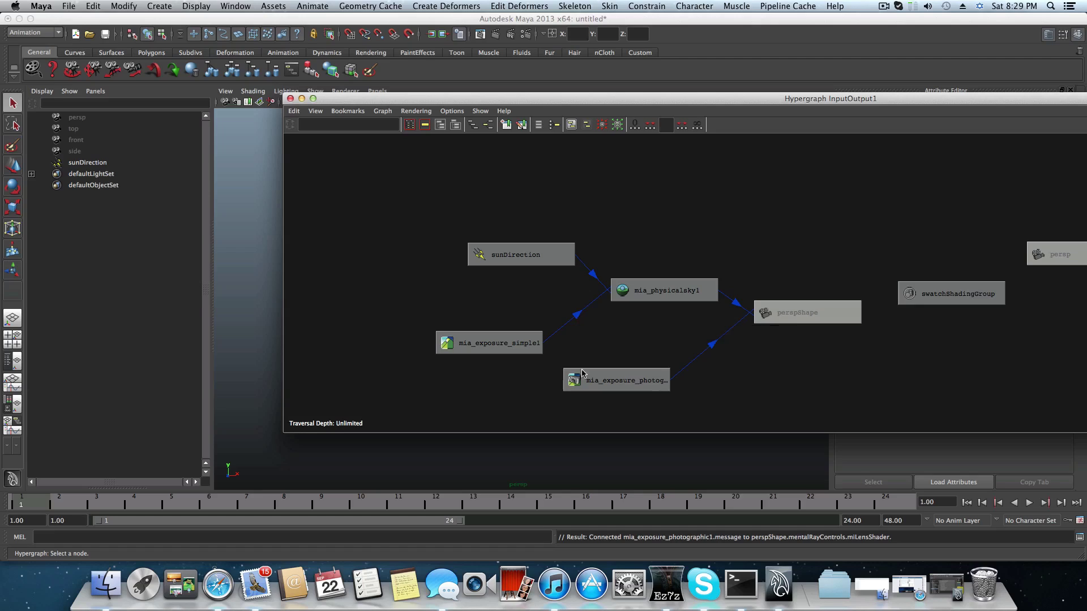
drag(595, 379, 575, 384)
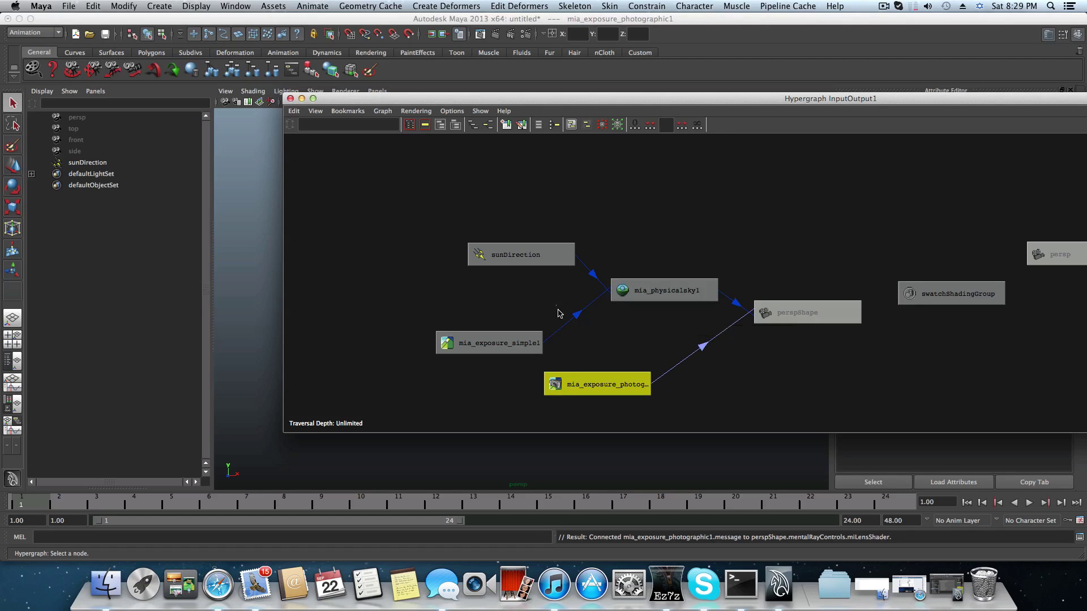
click(576, 315)
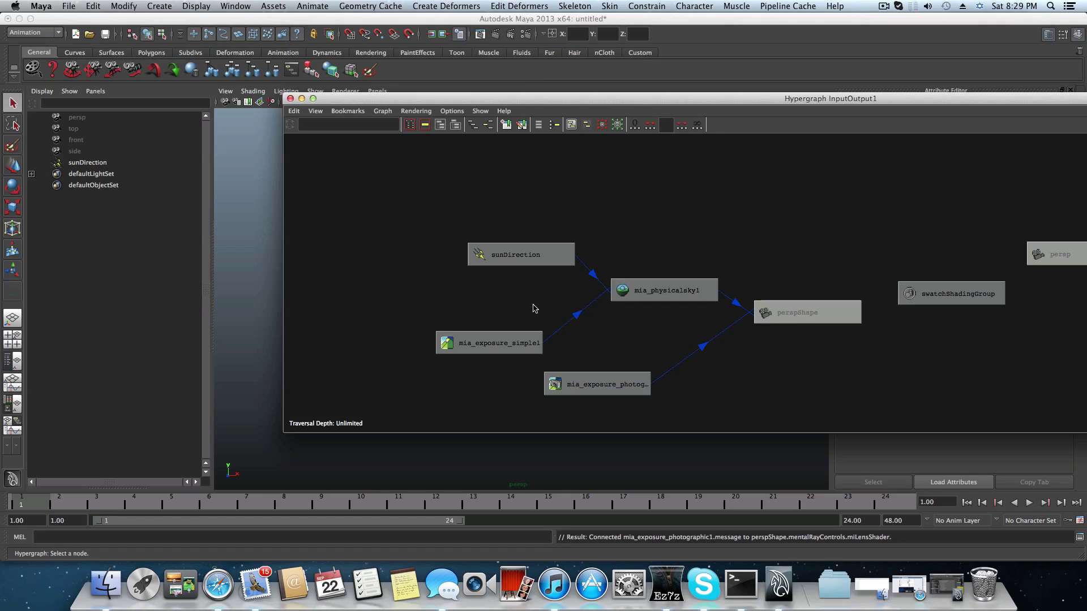
drag(556, 307, 588, 337)
key(Delete)
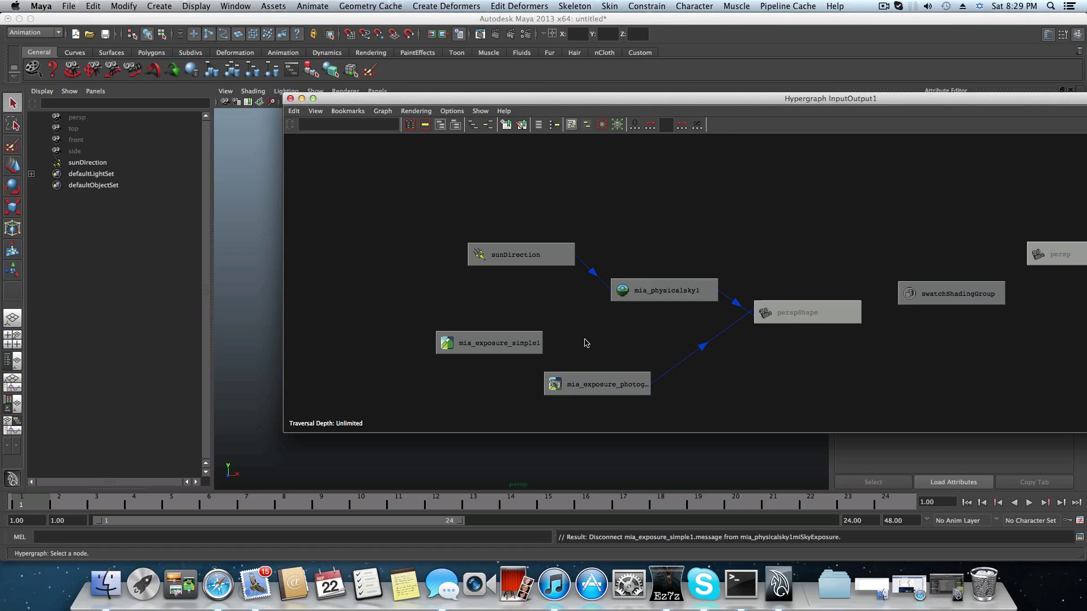
Open the Connection Editor with mia_exposure_photographic1 as output and mia_physicalsky1 as input, and move it clear of the nodes.
double_click(604, 386)
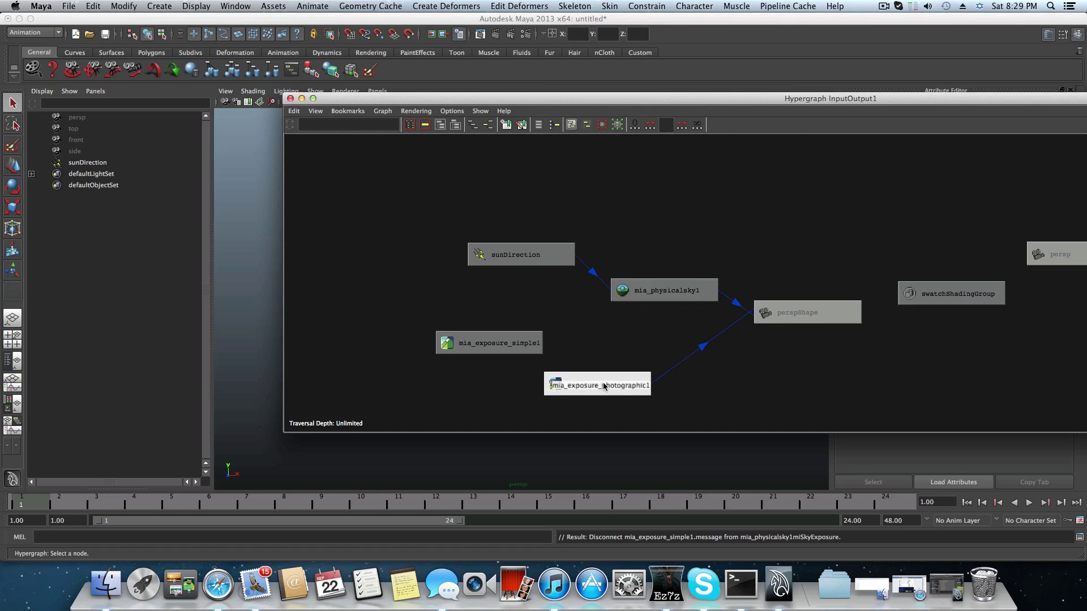
middle_drag(602, 383, 656, 291)
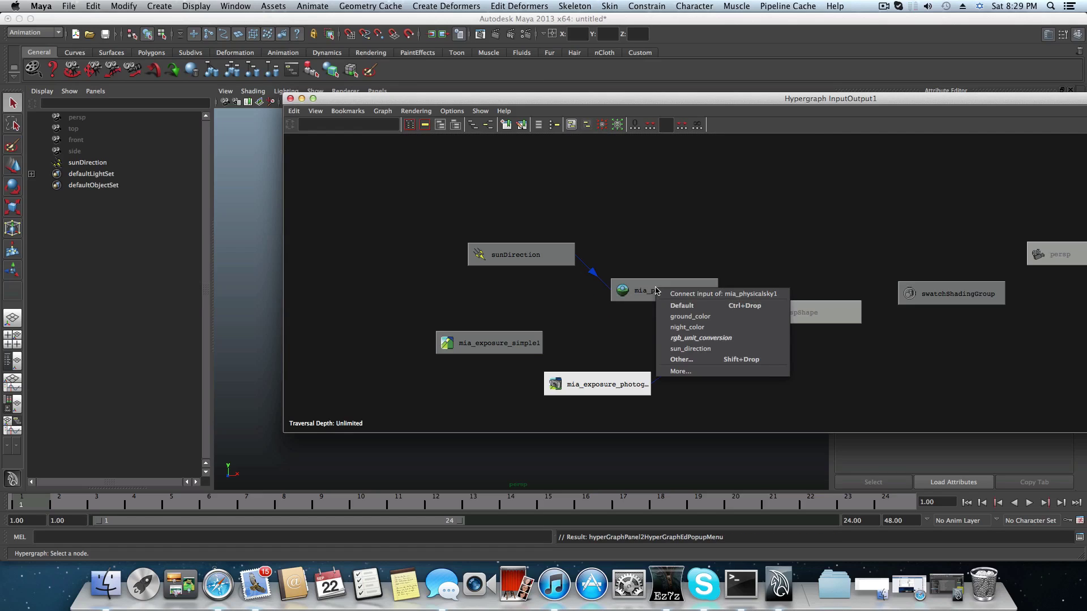
click(677, 311)
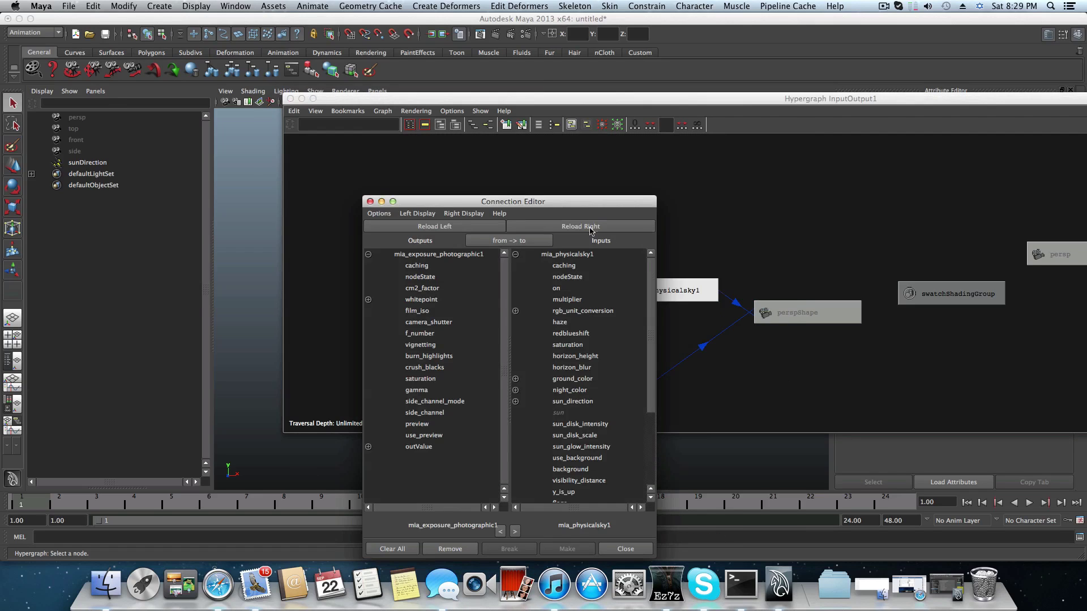
drag(562, 206, 465, 92)
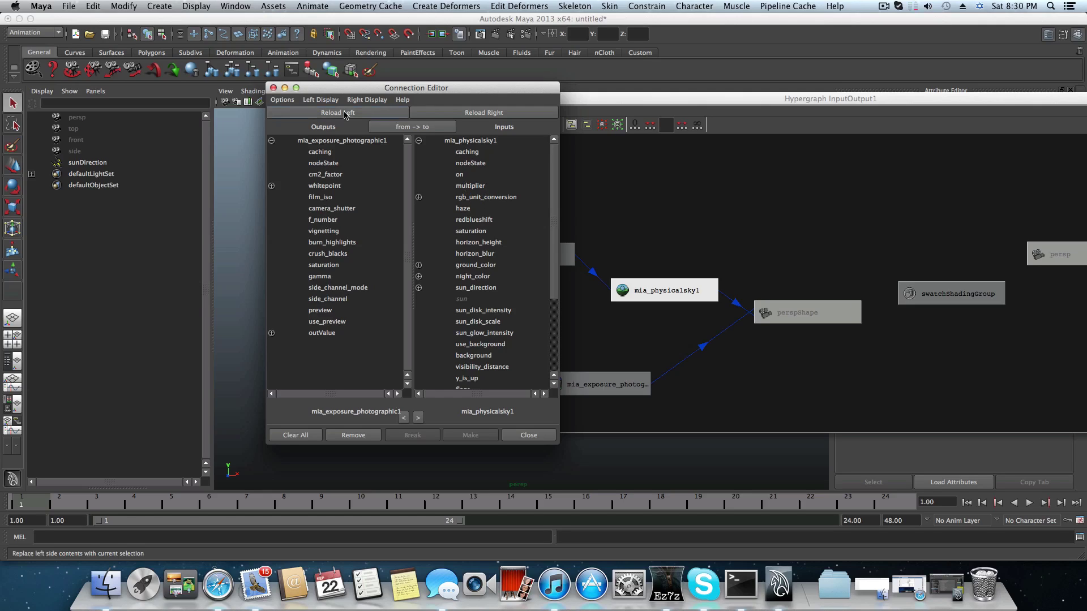
Show the hidden attributes of both mia_exposure_photographic1 and mia_physicalsky1 in the Connection Editor.
click(321, 100)
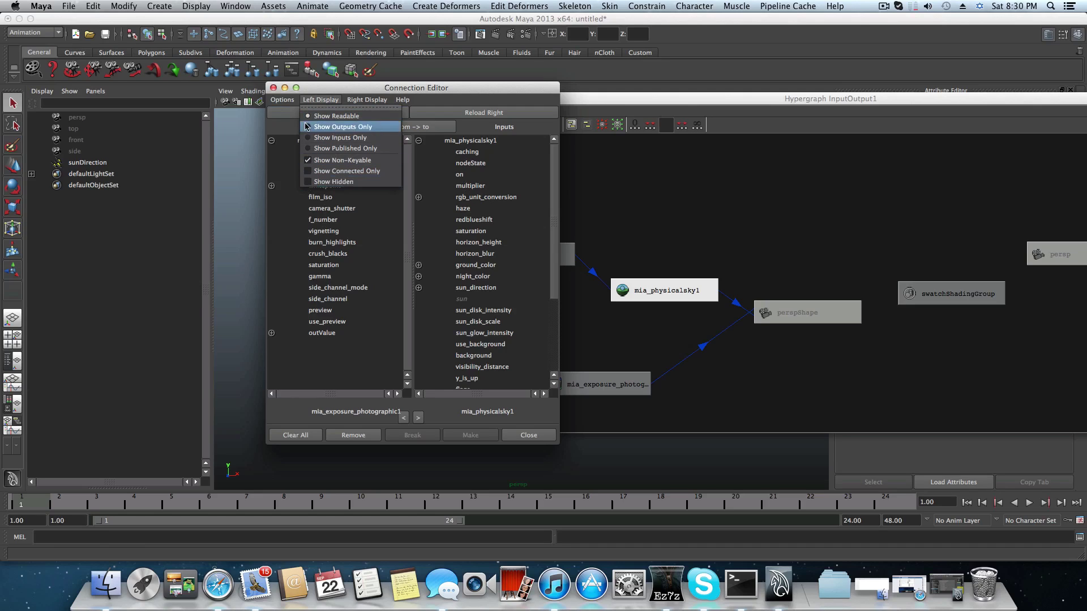
click(306, 182)
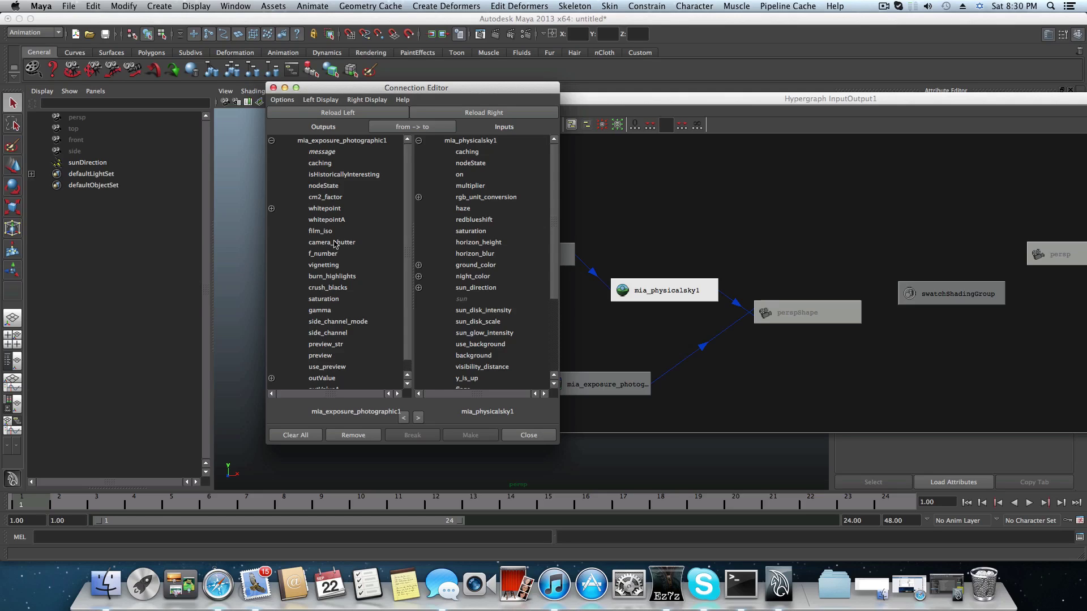
scroll(336, 249, down, 1)
scroll(337, 167, up, 1)
click(366, 100)
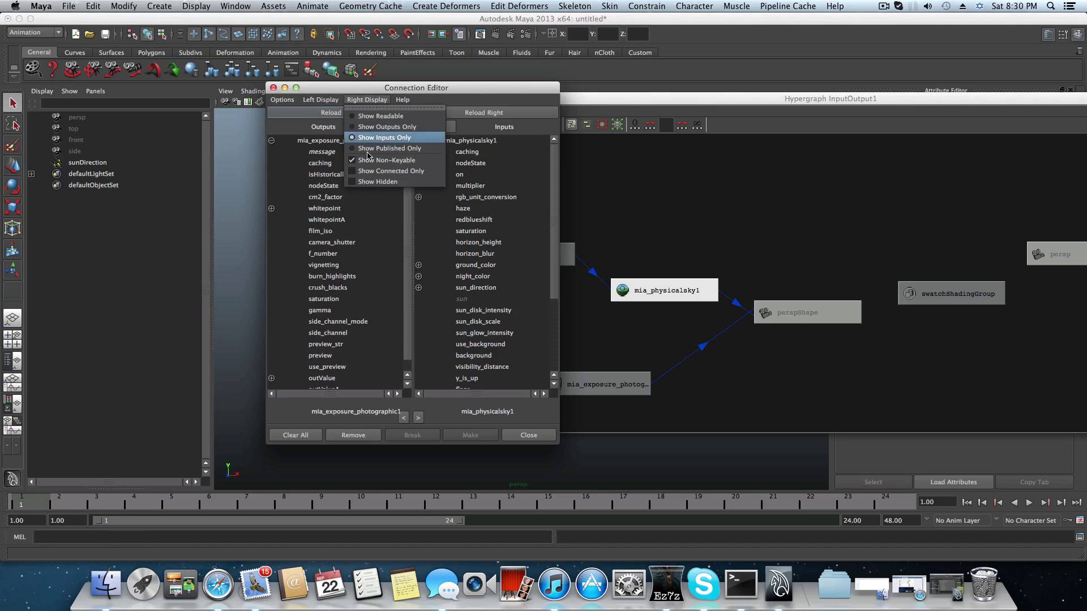
click(366, 182)
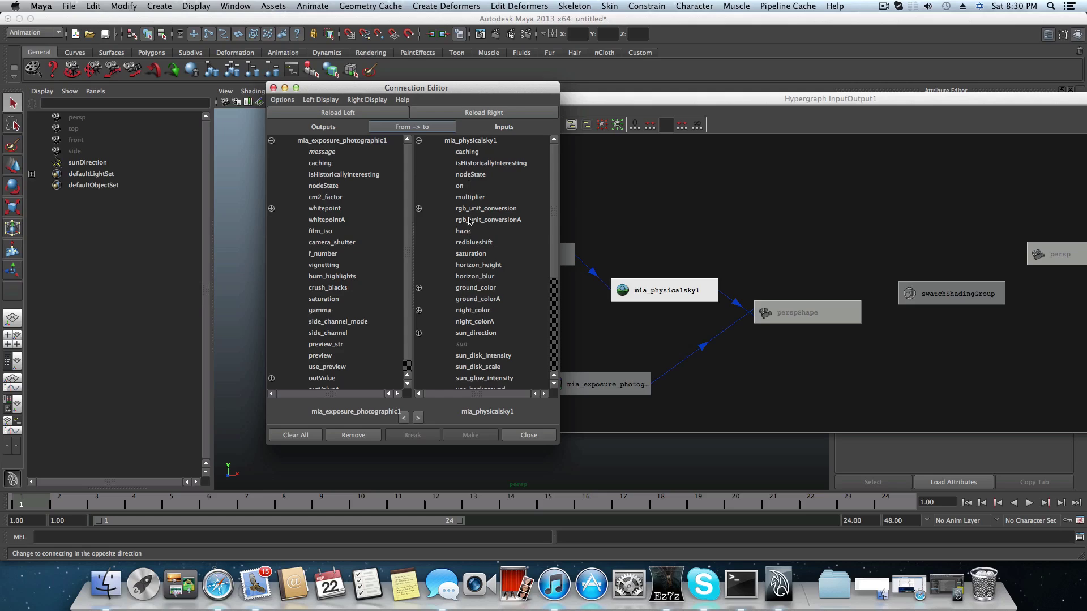
scroll(471, 224, down, 5)
scroll(486, 308, up, 5)
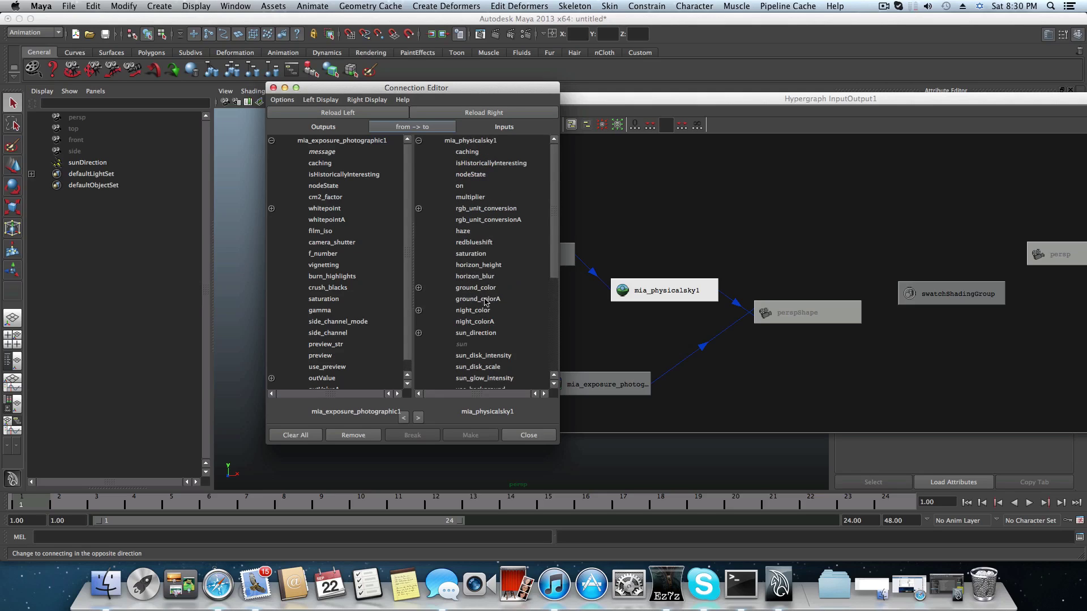
Connect the message output of mia_exposure_photographic1 to the miSkyExposure input of mia_physicalsky1 and close the Connection Editor.
click(318, 151)
click(593, 380)
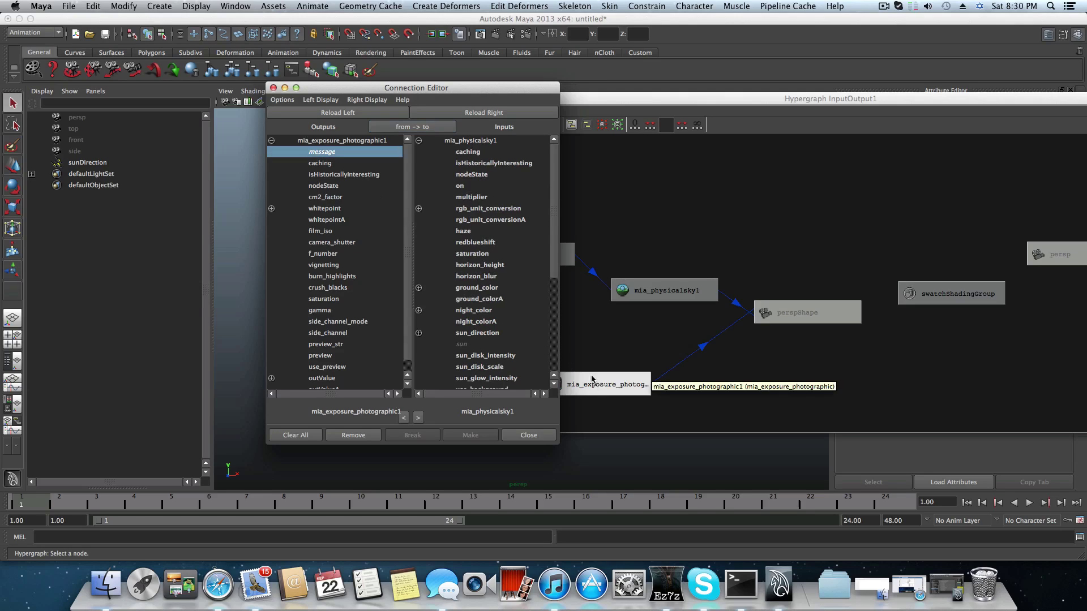
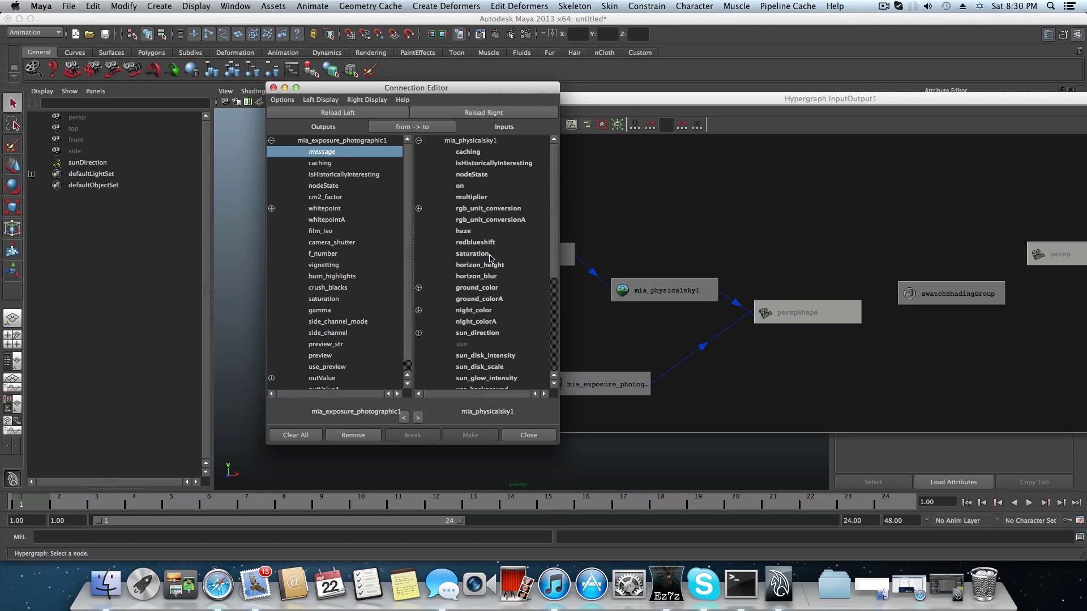
scroll(490, 258, down, 5)
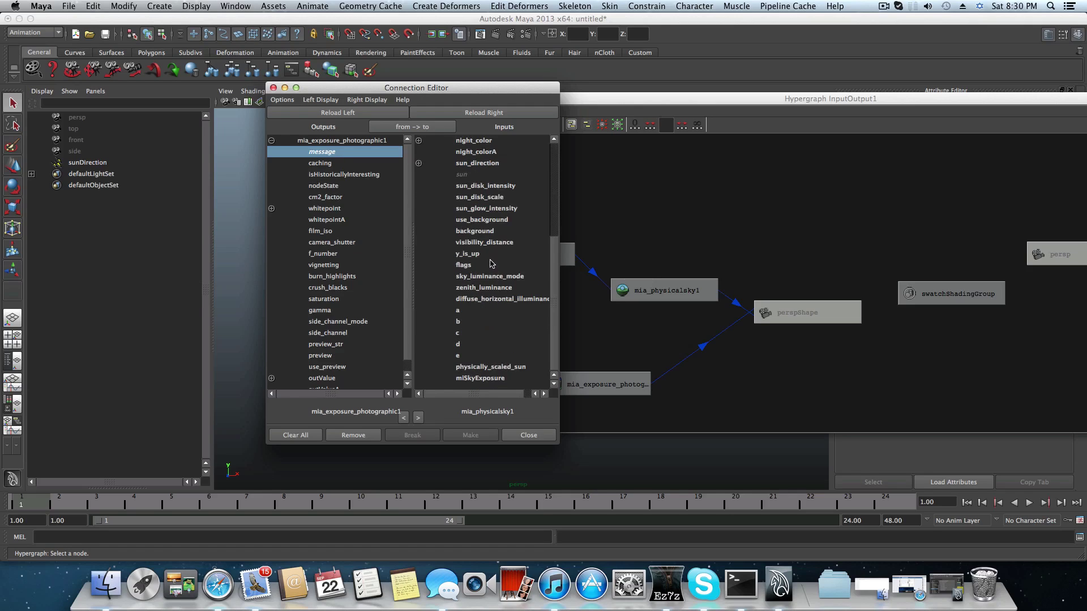
click(476, 379)
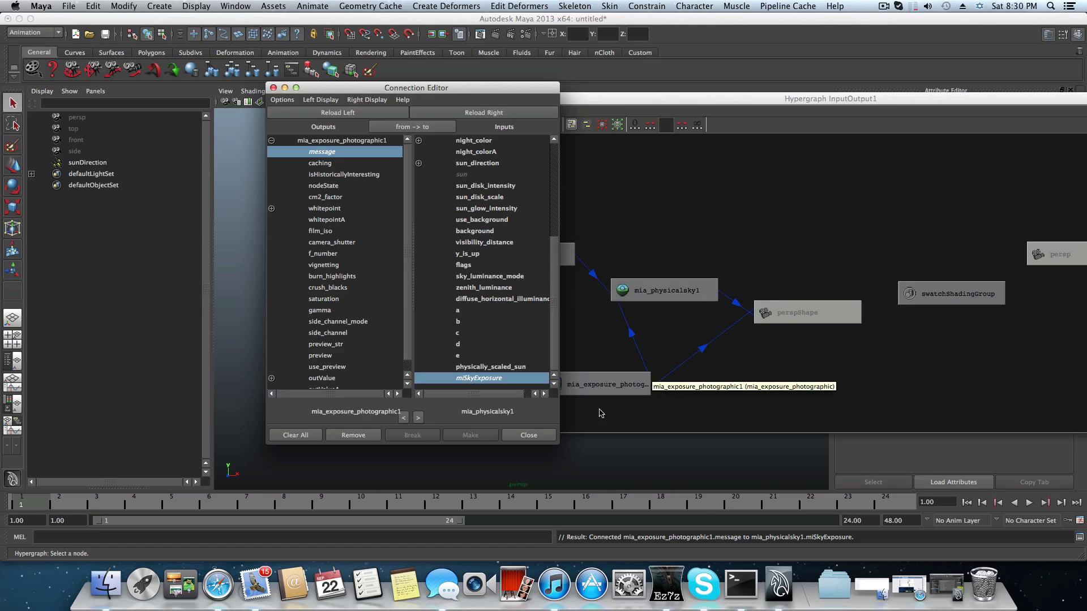
click(544, 437)
Separate the two exposure nodes in the Hypergraph and delete the unused mia_exposure_simple1 node.
drag(595, 385, 523, 390)
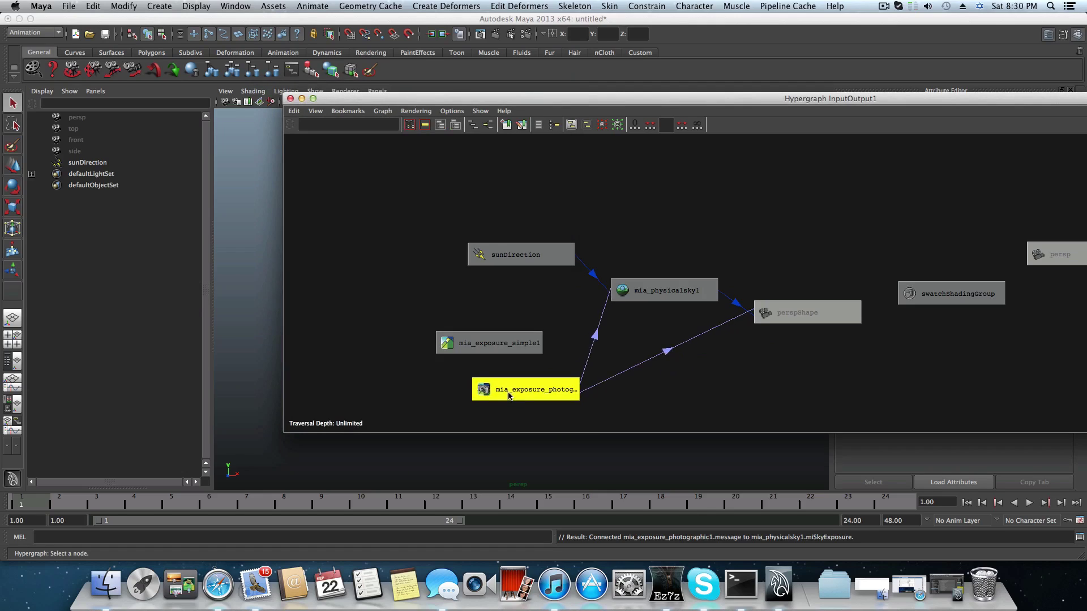
drag(502, 344, 437, 333)
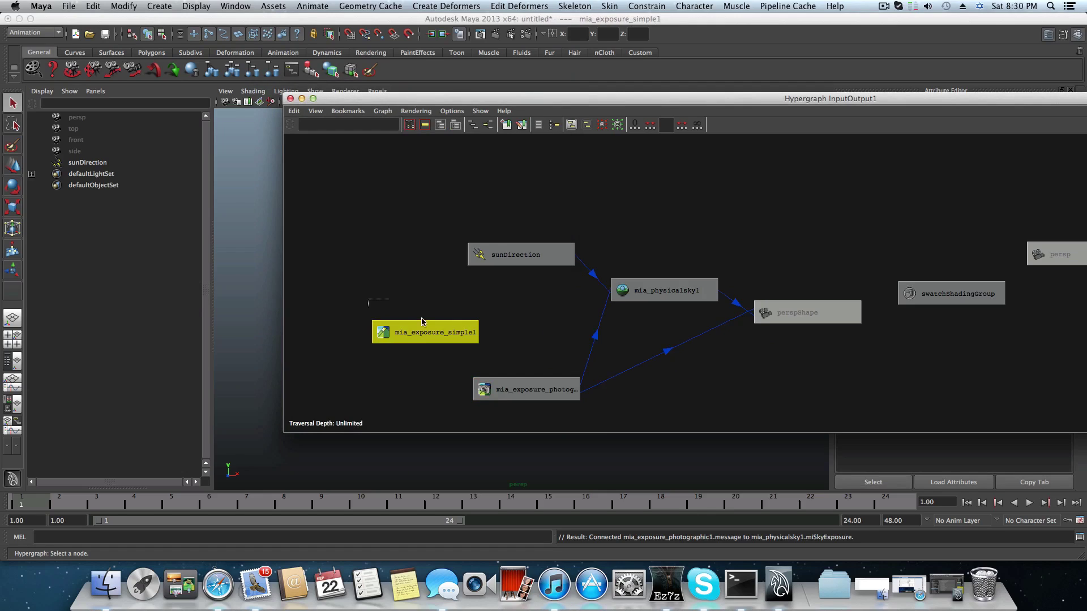
key(Delete)
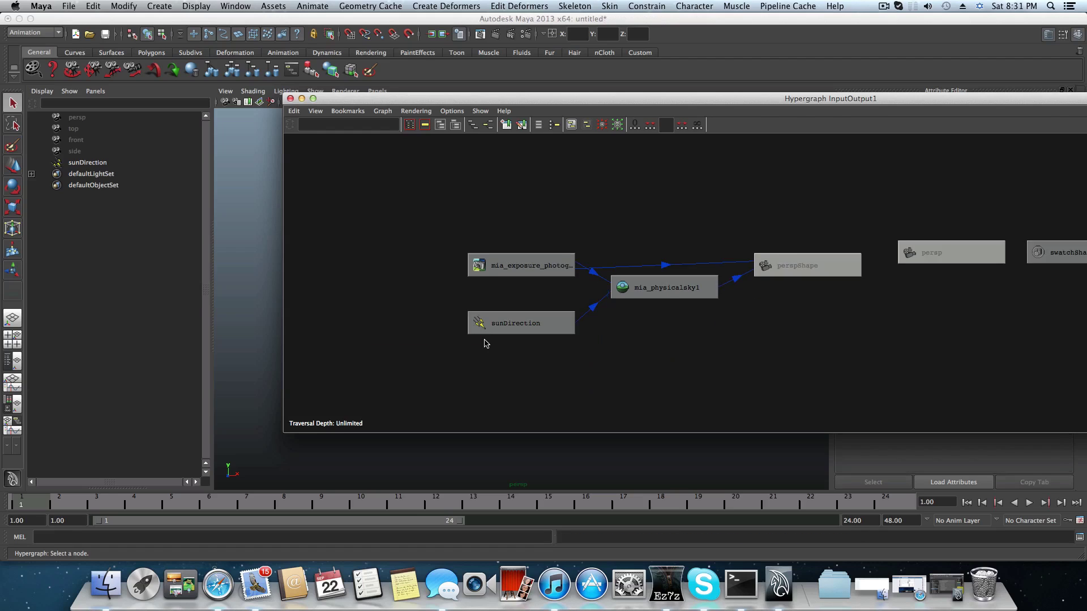
Minimize the Hypergraph to reveal the perspective view and open the mental ray Render Settings.
click(301, 98)
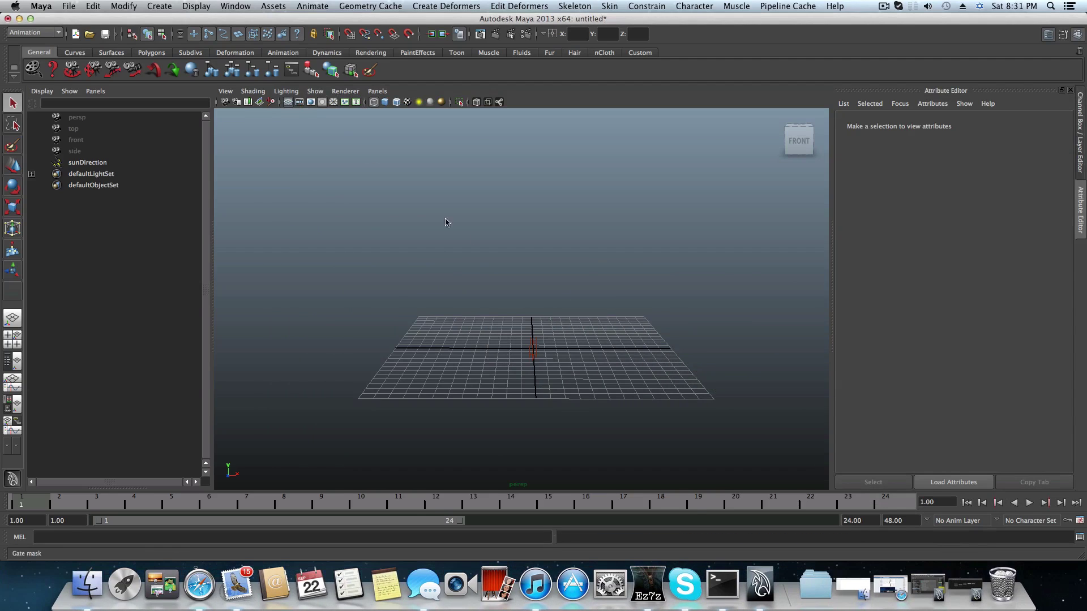
alt+drag(579, 305, 452, 344)
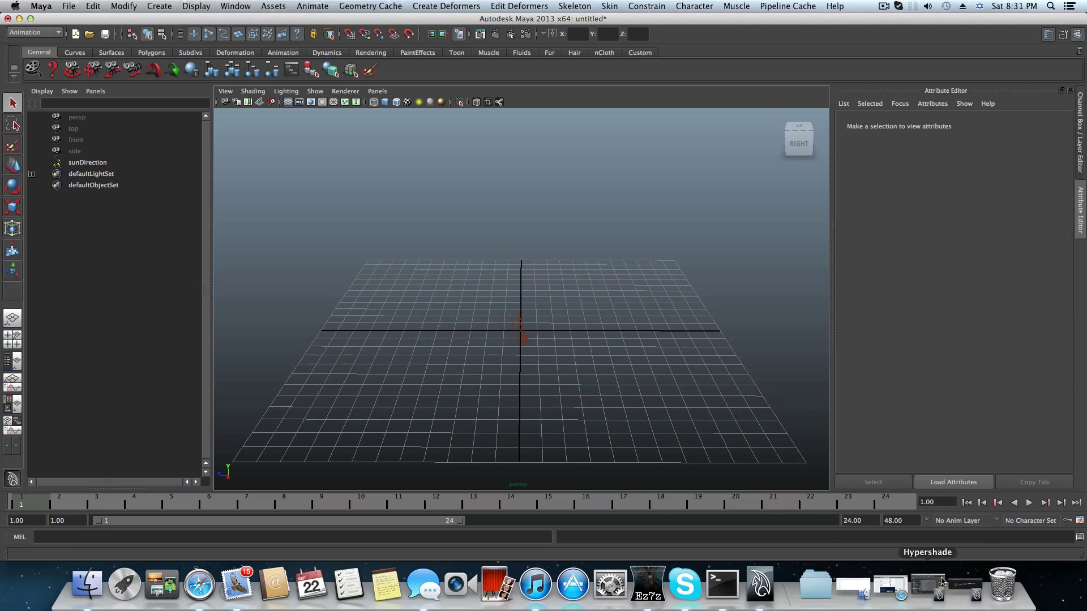
click(964, 586)
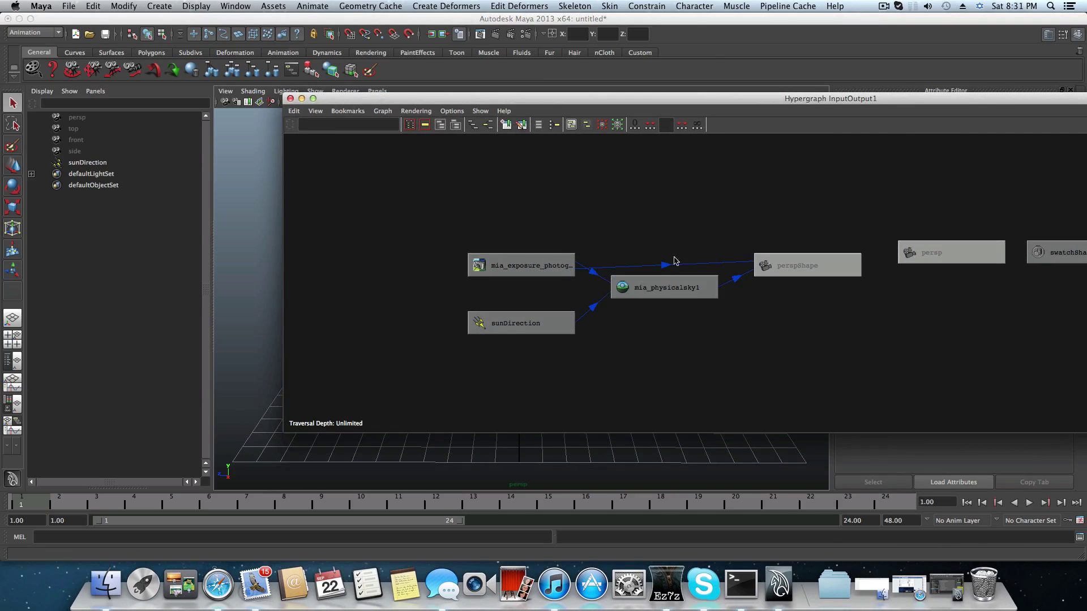
drag(298, 102, 170, 201)
click(174, 198)
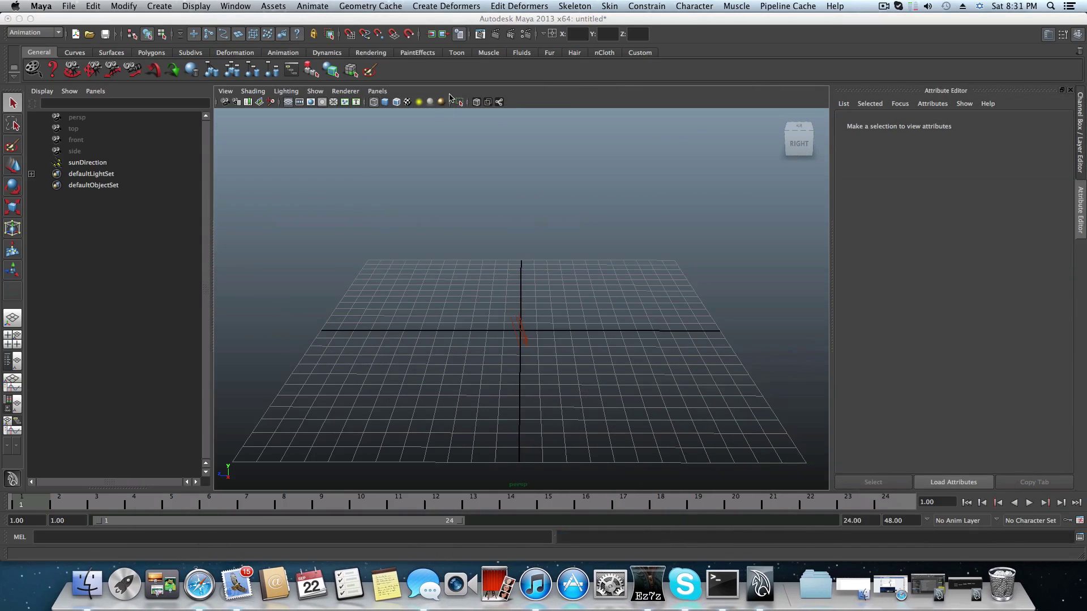
click(525, 36)
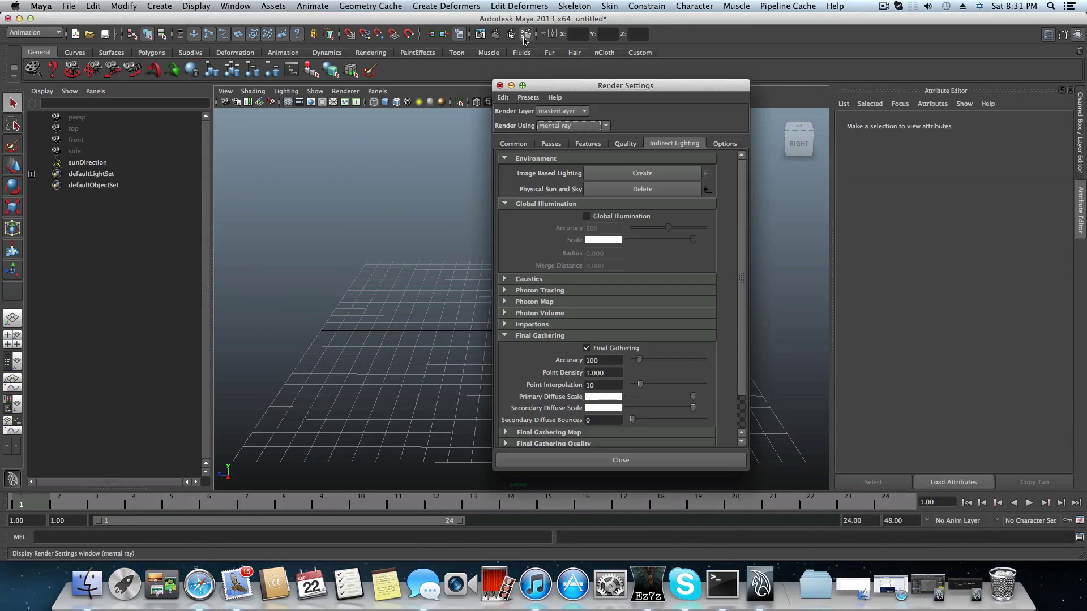
Close the Render Settings, render the empty perspective view and put the Render View away.
click(499, 86)
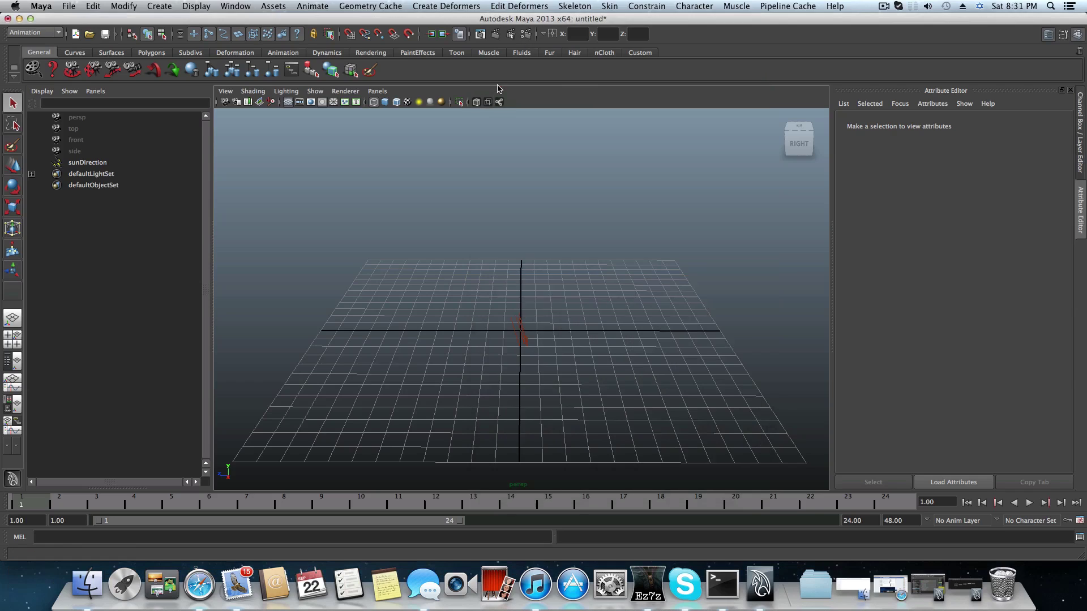
click(496, 34)
drag(499, 118, 564, 110)
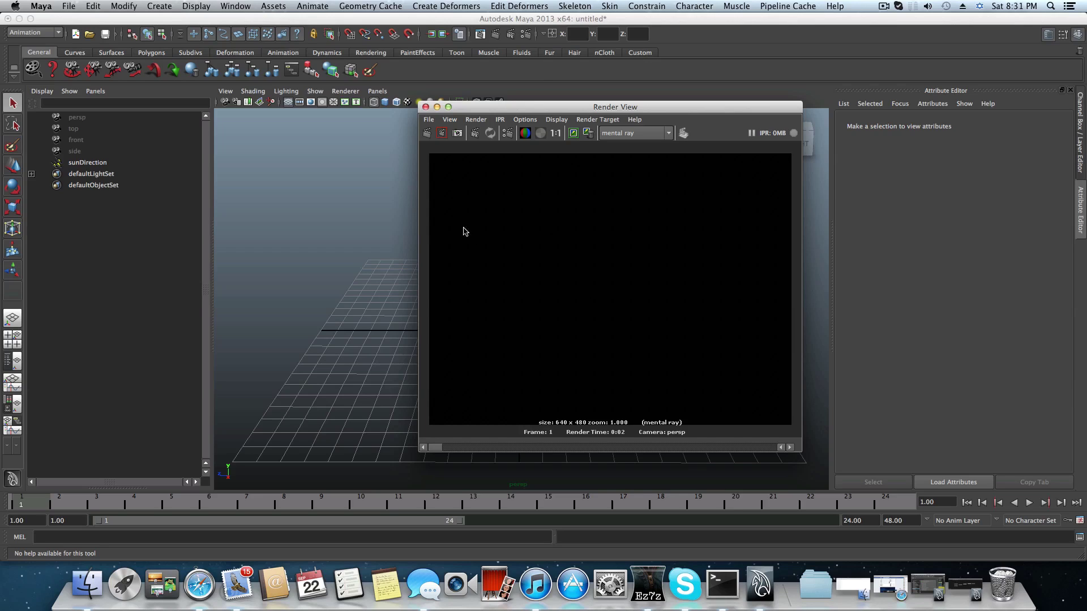
click(436, 107)
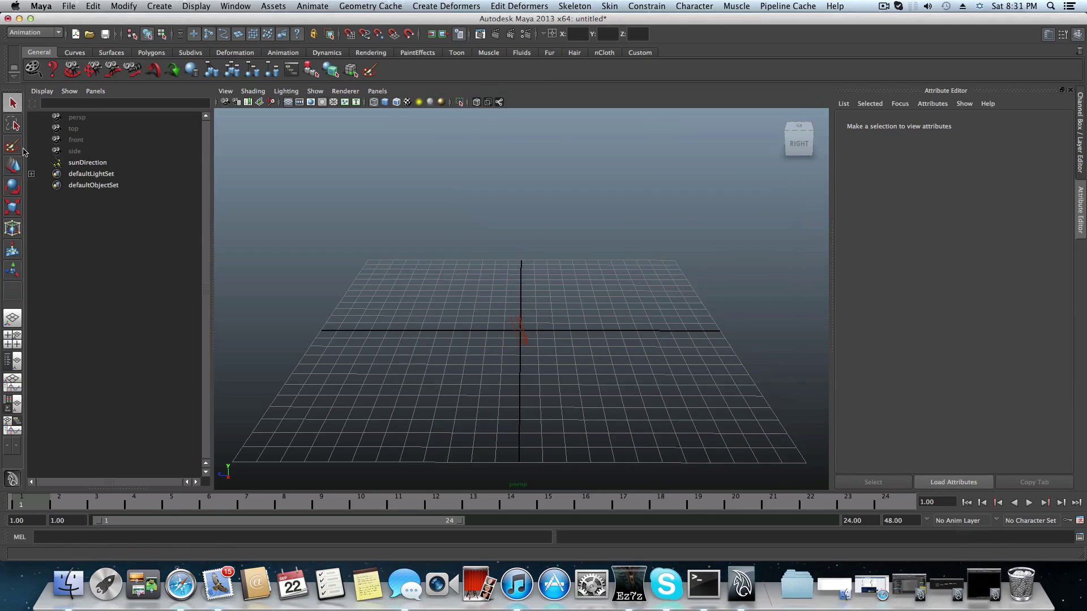
Create a polygon sphere at the centre of the grid and display it smooth shaded.
click(151, 53)
click(35, 69)
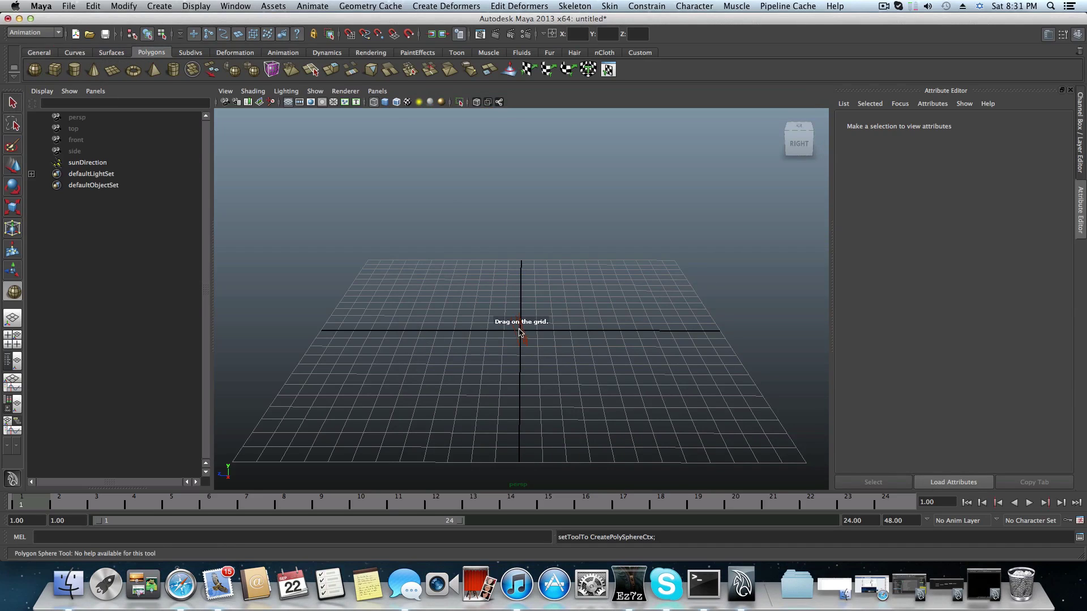
drag(511, 338, 564, 371)
key(5)
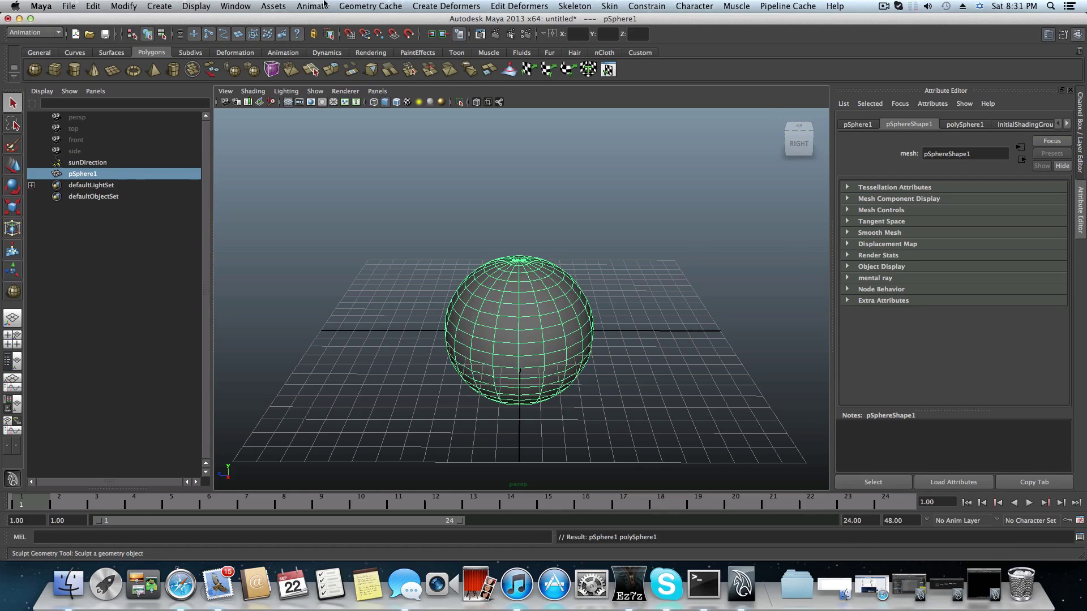
Render the sphere with mental ray, inspect the image and close the Render View.
click(481, 35)
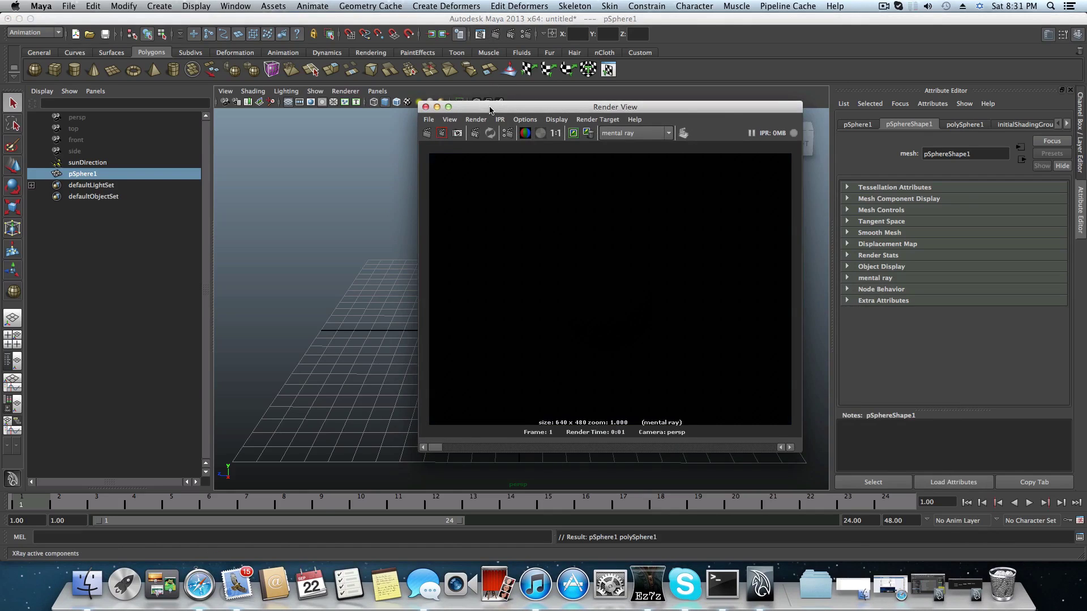
drag(492, 108, 639, 58)
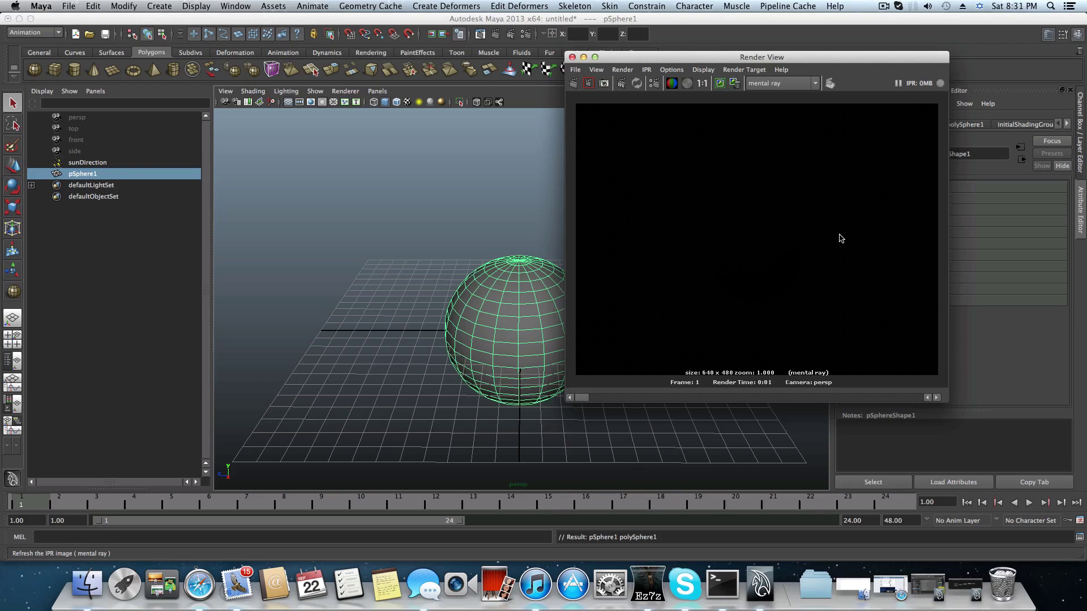
click(572, 57)
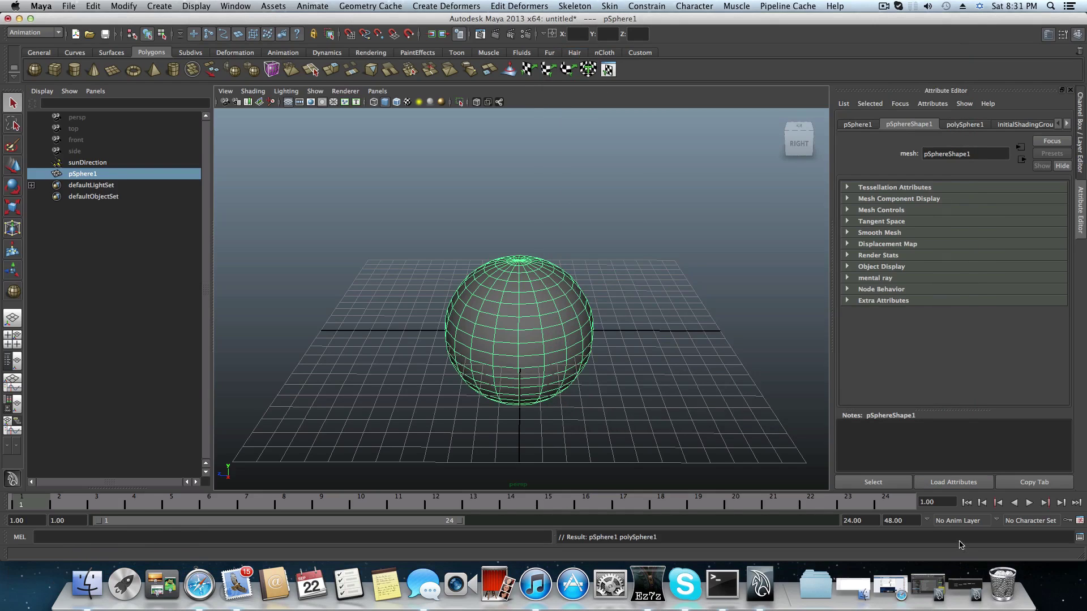
Graph the persp camera's input and output connections in the Hypergraph.
click(967, 589)
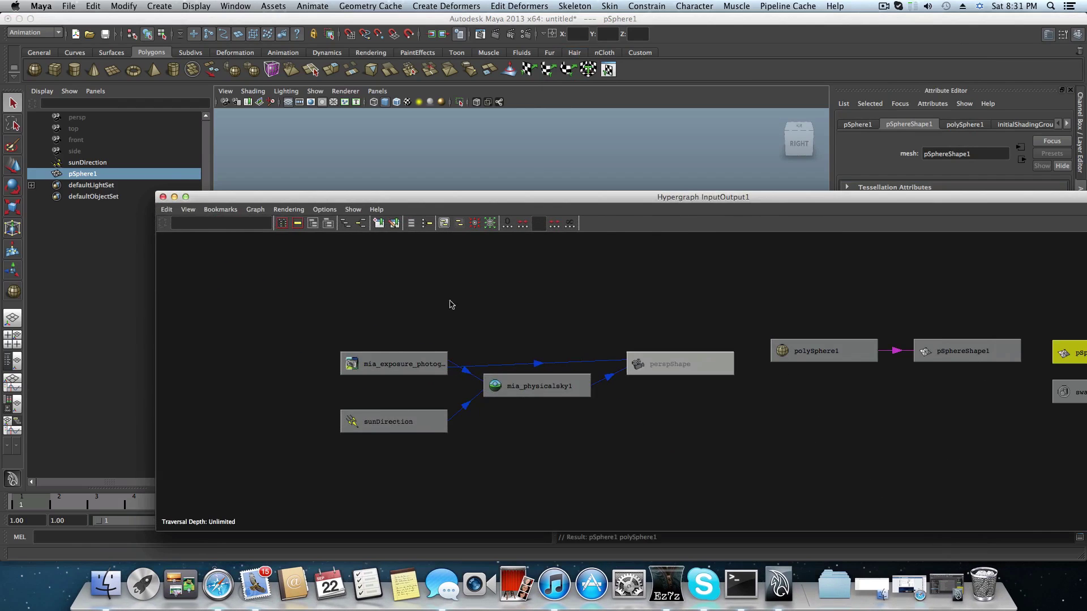
click(163, 197)
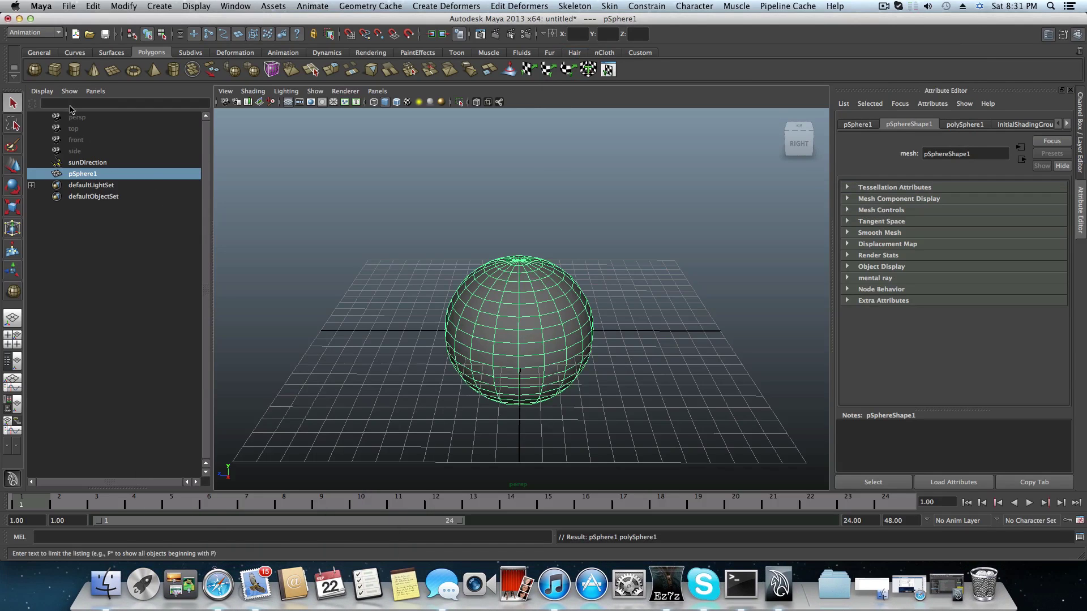
click(74, 119)
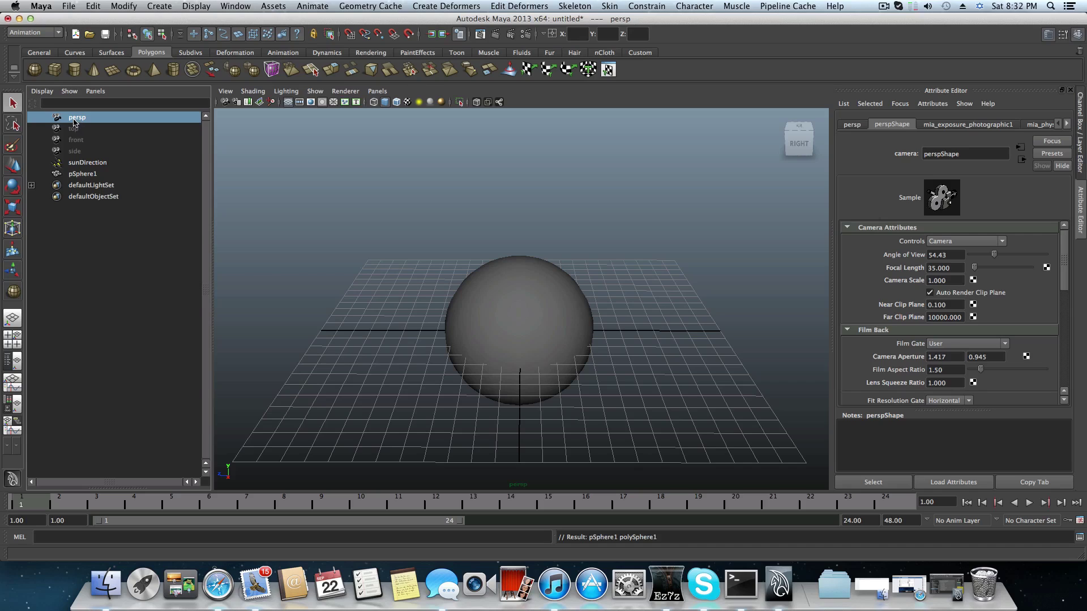
click(231, 6)
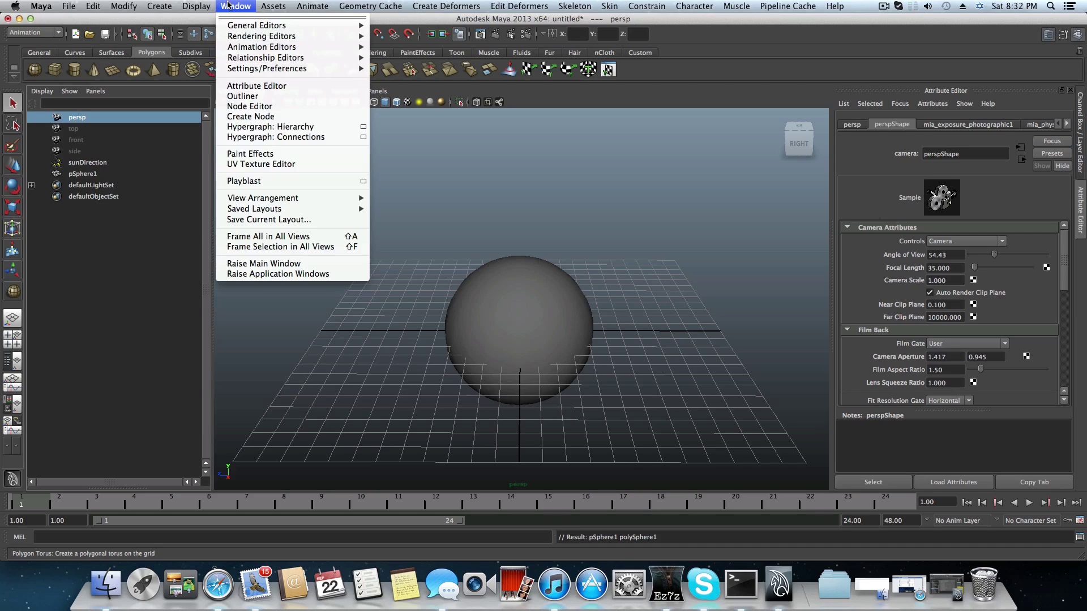
click(253, 137)
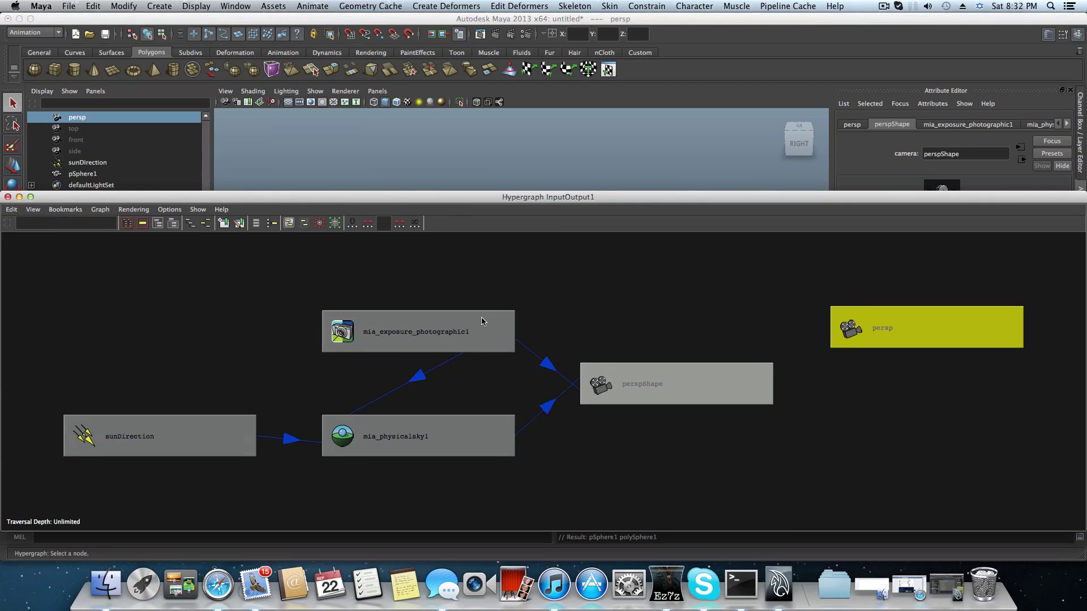
Spread out the mia_exposure_photographic1, sunDirection and mia_physicalsky1 nodes and move the Hypergraph aside to uncover the Attribute Editor.
drag(452, 342, 357, 317)
click(460, 447)
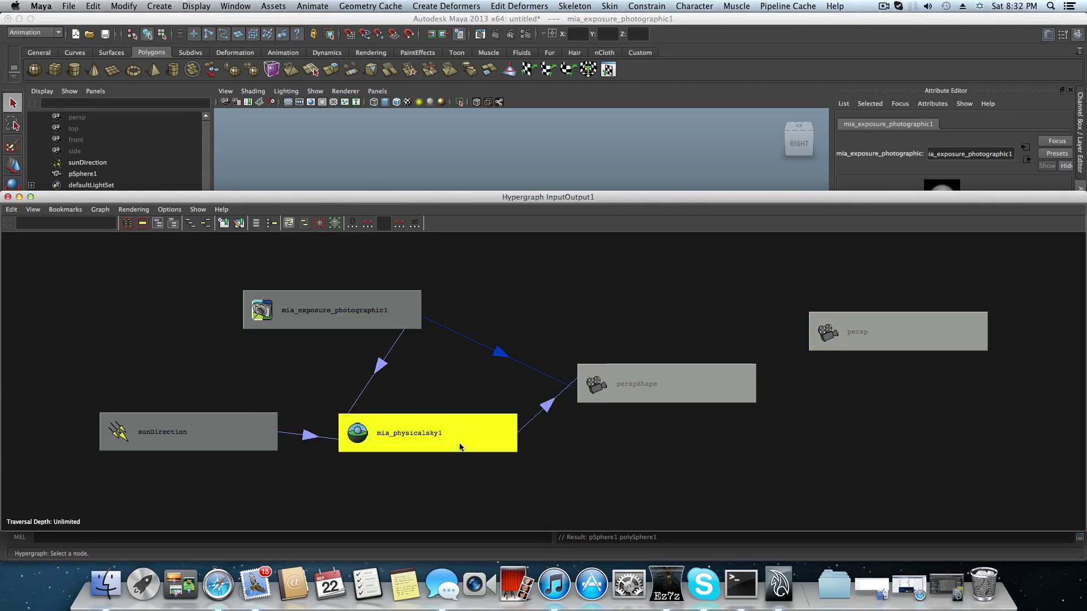
drag(460, 447, 505, 474)
click(242, 441)
drag(201, 420, 252, 422)
click(458, 464)
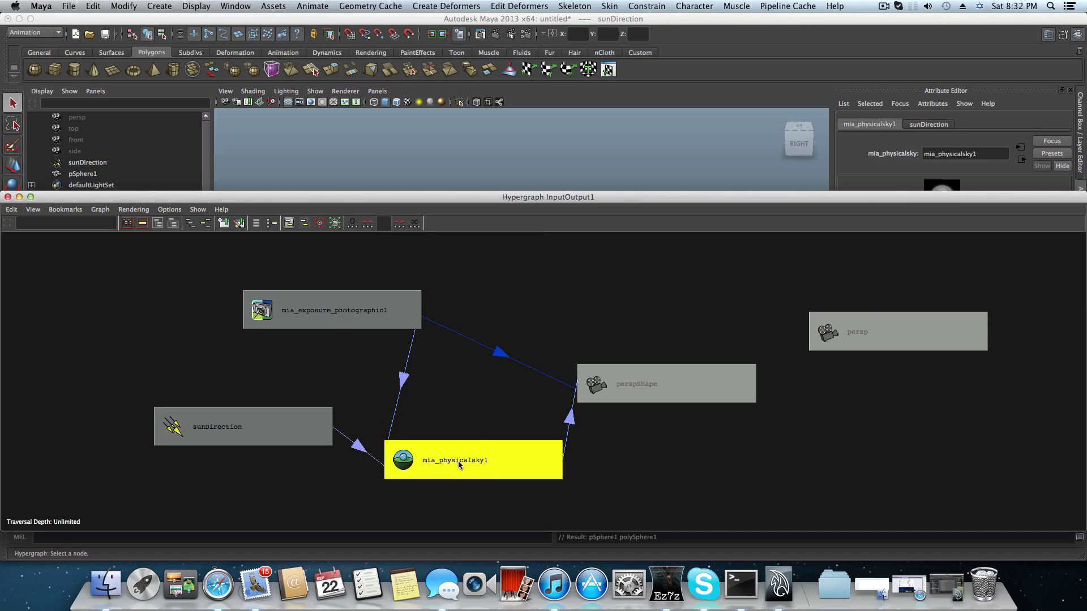
mouse_move(554, 200)
mouse_down()
mouse_move(437, 187)
mouse_move(299, 120)
mouse_move(303, 97)
mouse_up()
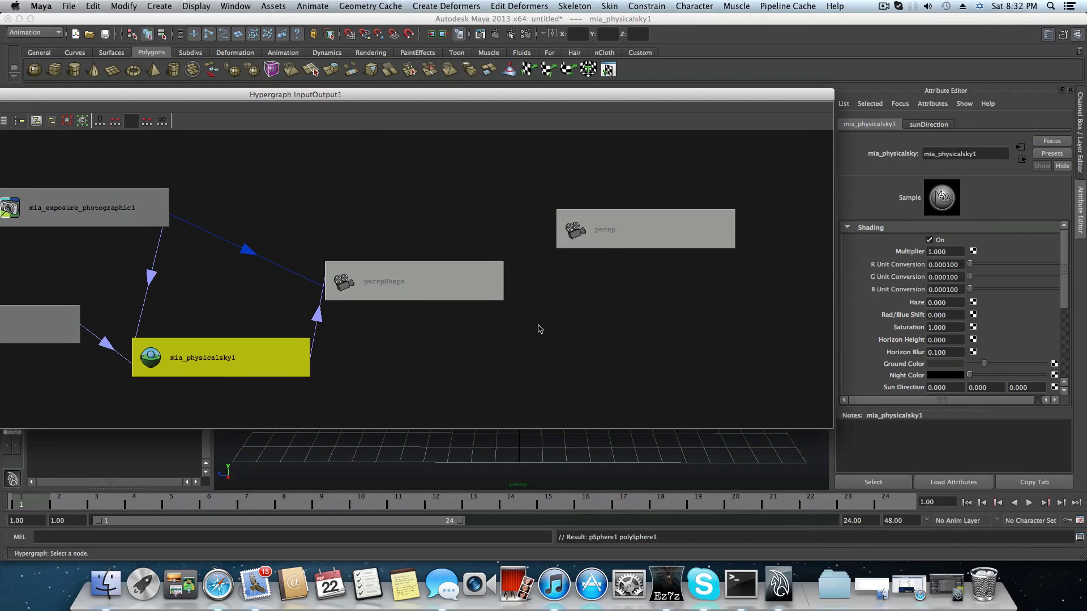
drag(226, 357, 236, 372)
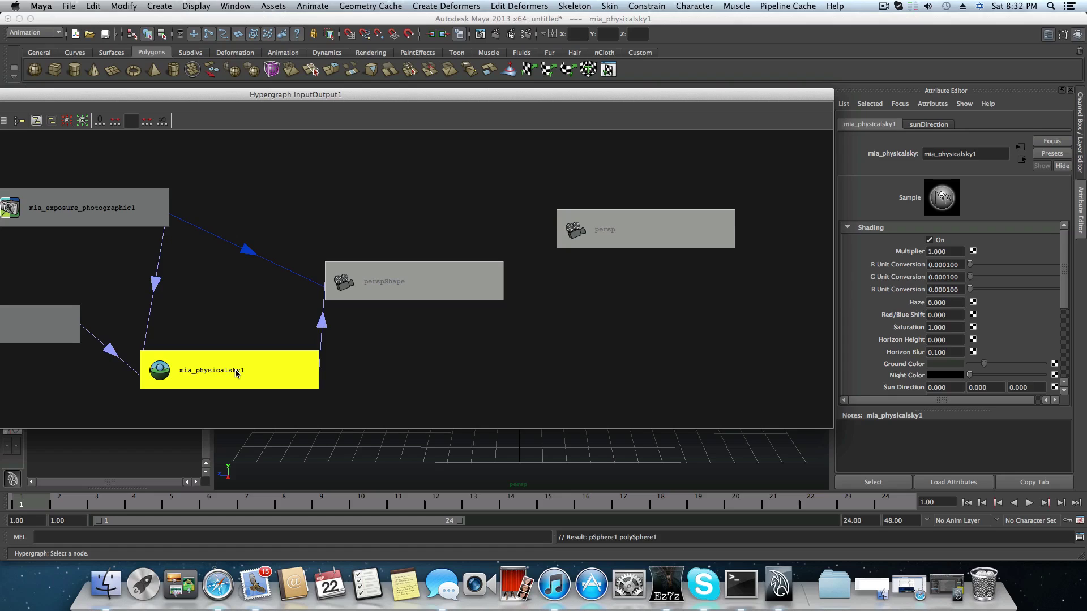
drag(102, 208, 106, 204)
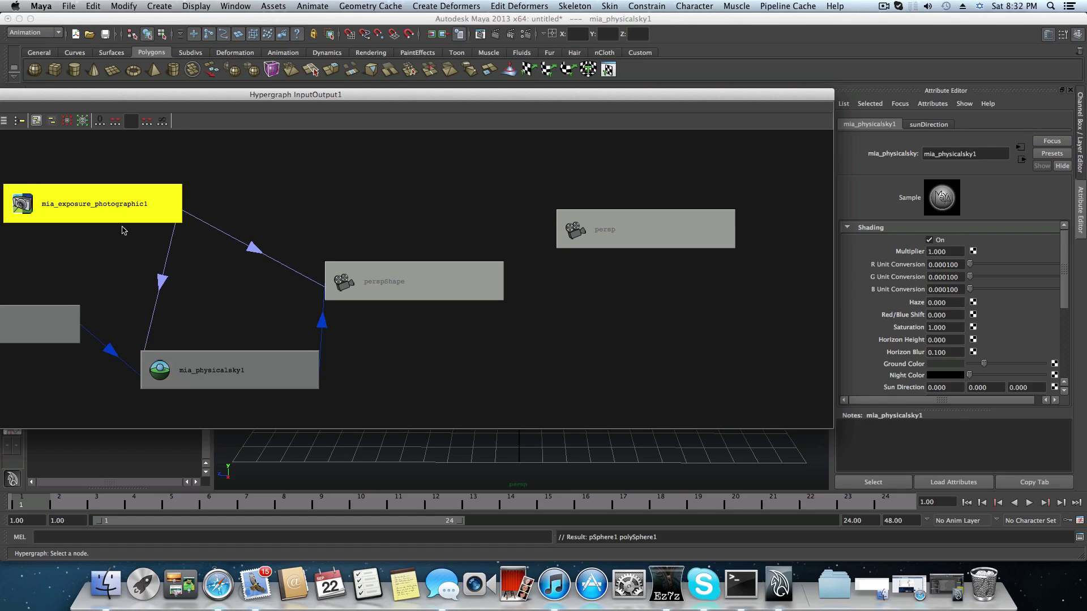
Set the R, G and B Unit Conversion of mia_physicalsky1 to 0.318 each.
click(197, 377)
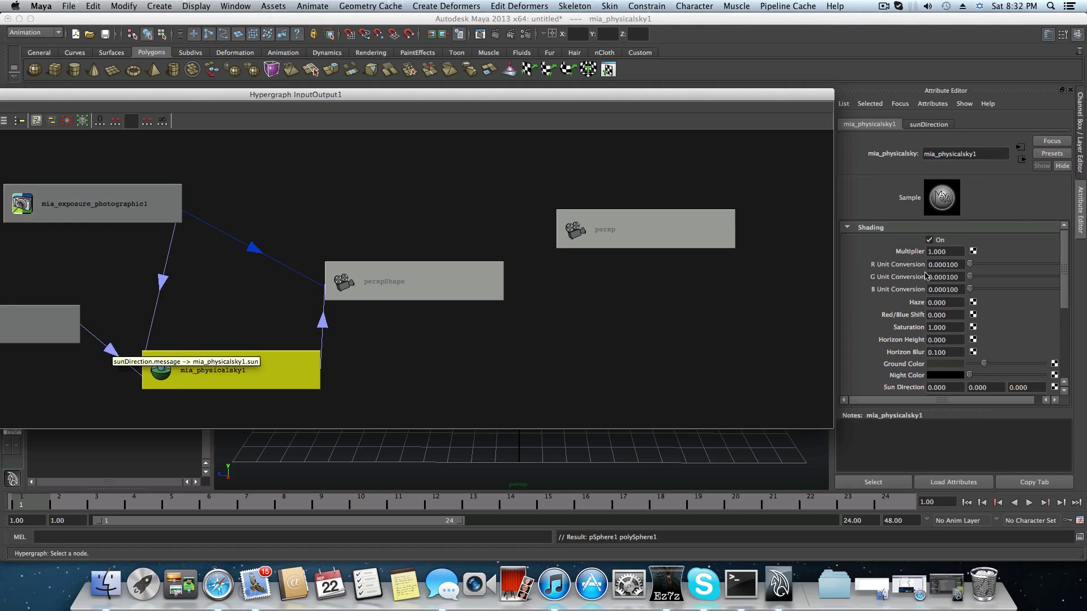
click(960, 266)
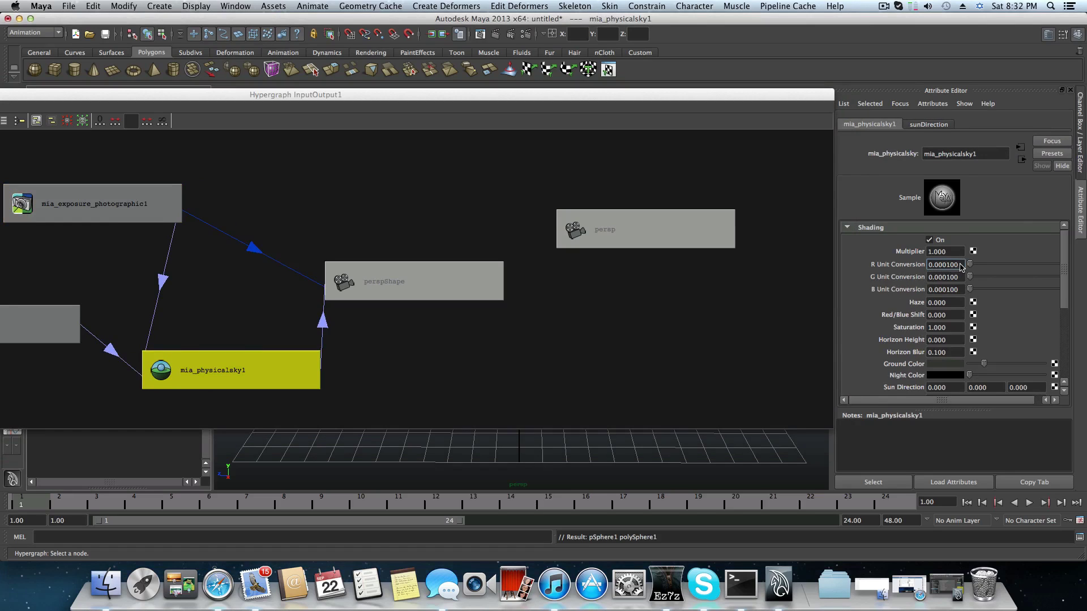
drag(960, 266, 932, 267)
drag(963, 266, 914, 266)
text(.318)
drag(960, 278, 921, 278)
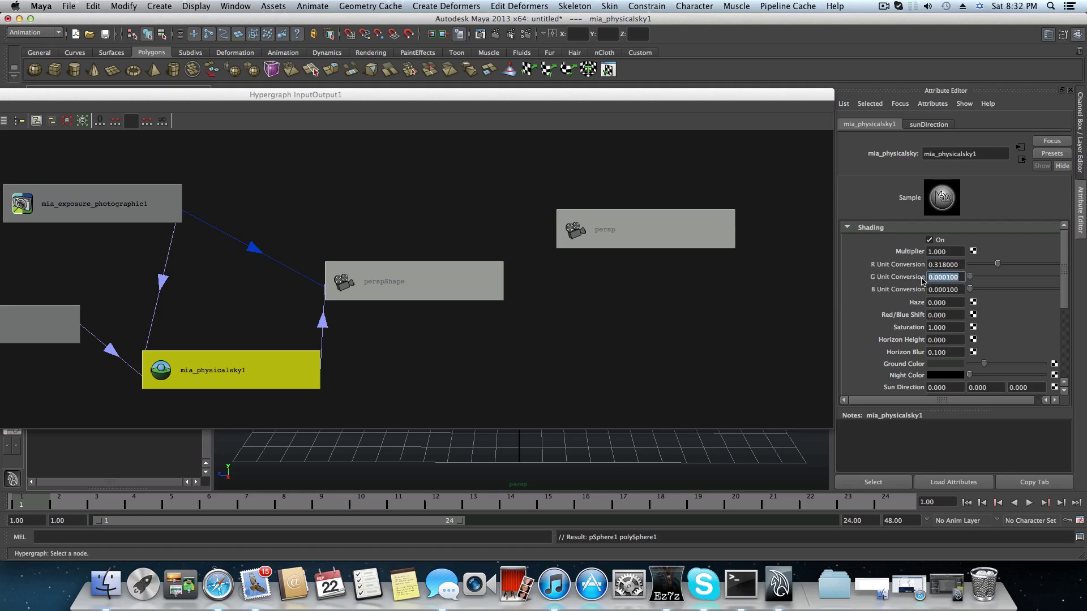
text(.318)
drag(957, 290, 907, 288)
text(.)
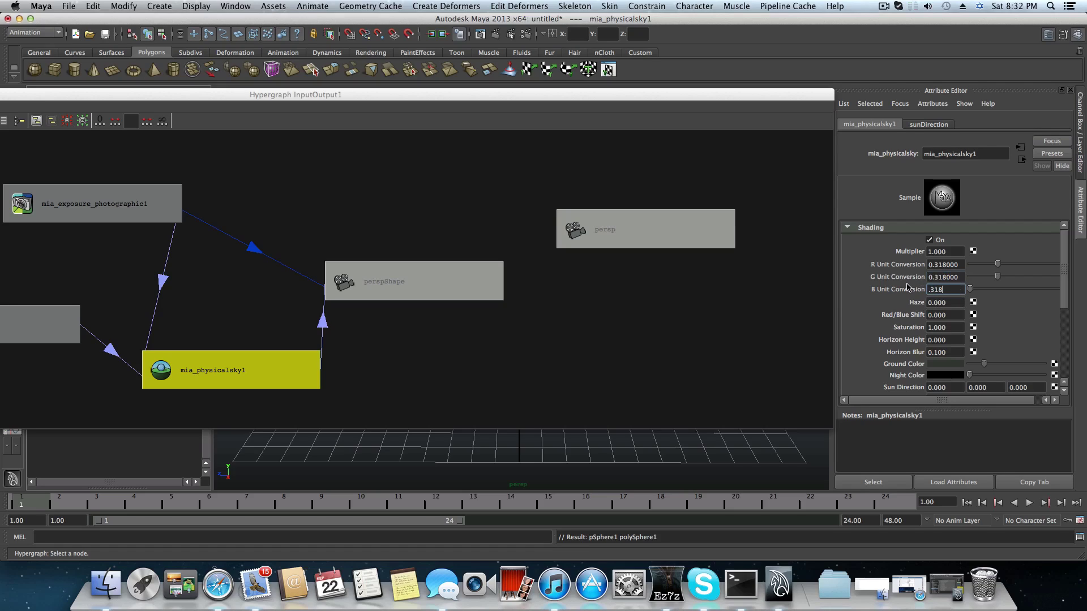
text(318)
key(Return)
Put the Hypergraph away, render the perspective view again and examine the sphere's lighting in the Render View.
drag(644, 94, 791, 107)
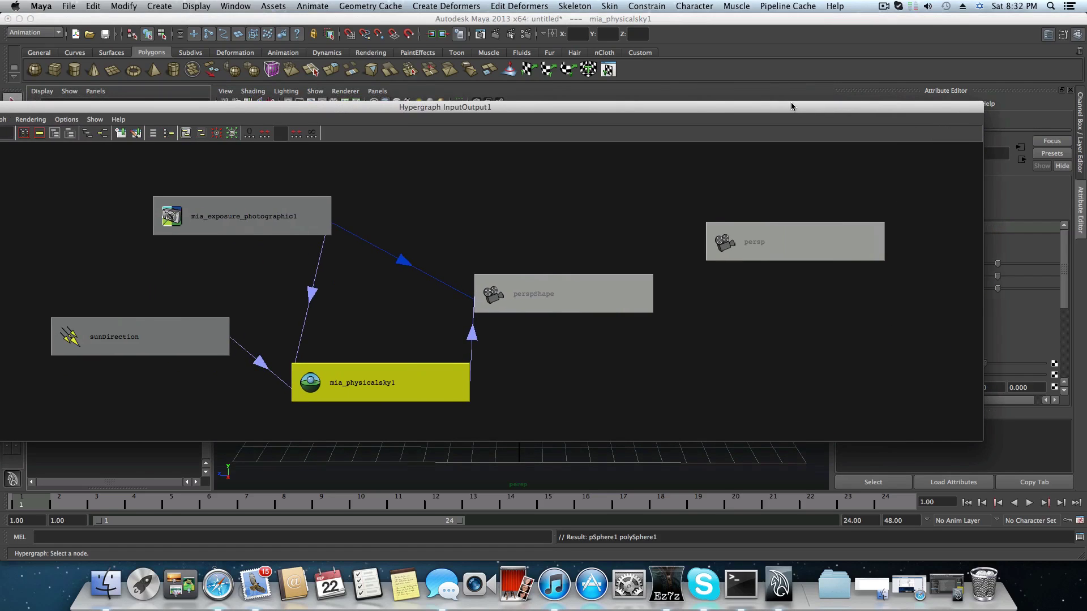
drag(480, 115, 669, 107)
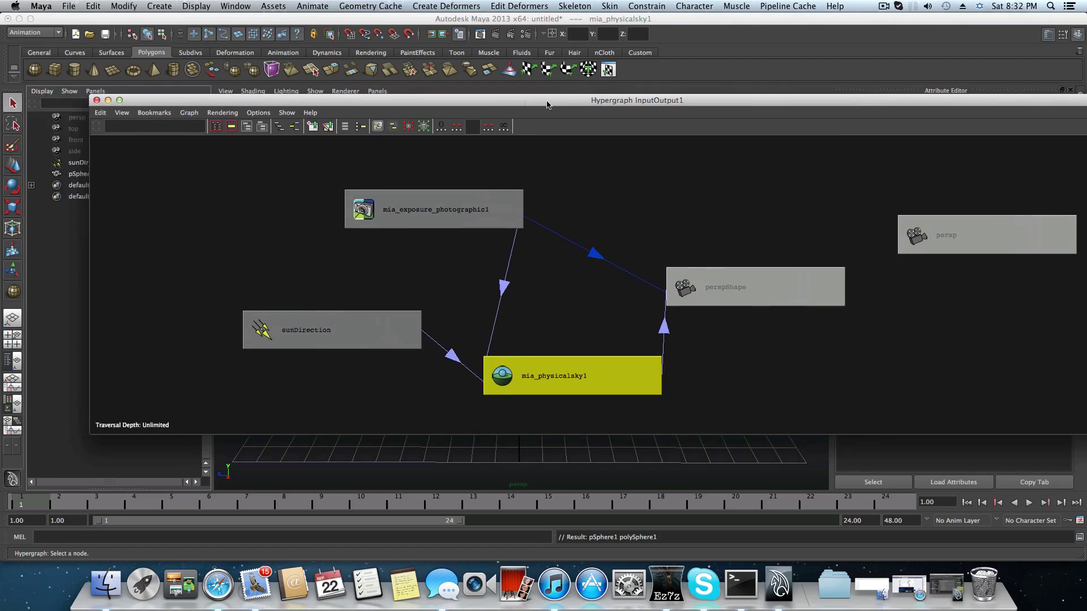
click(93, 99)
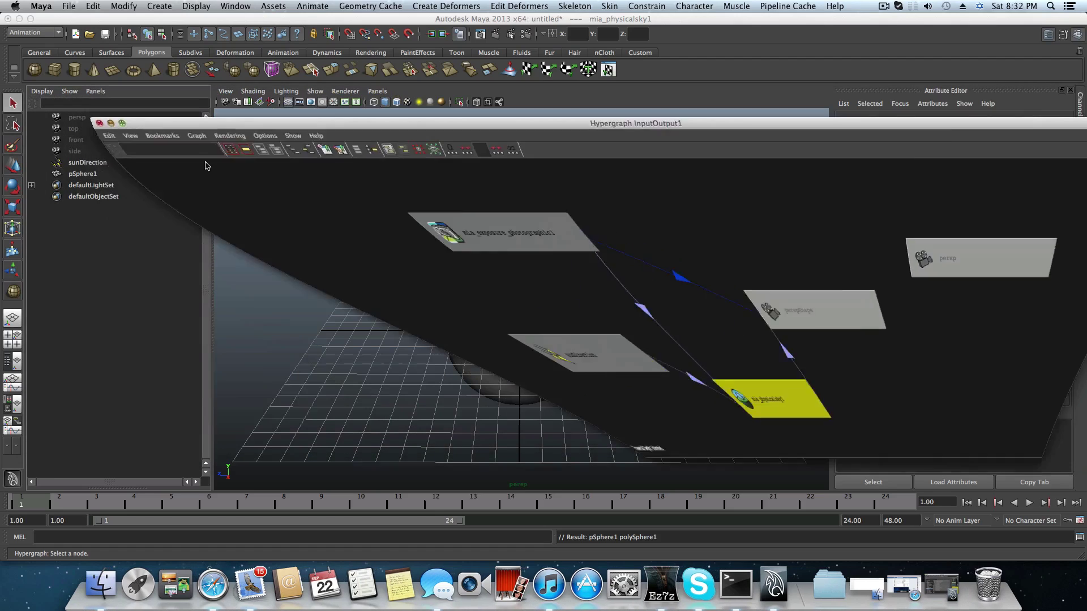
click(495, 35)
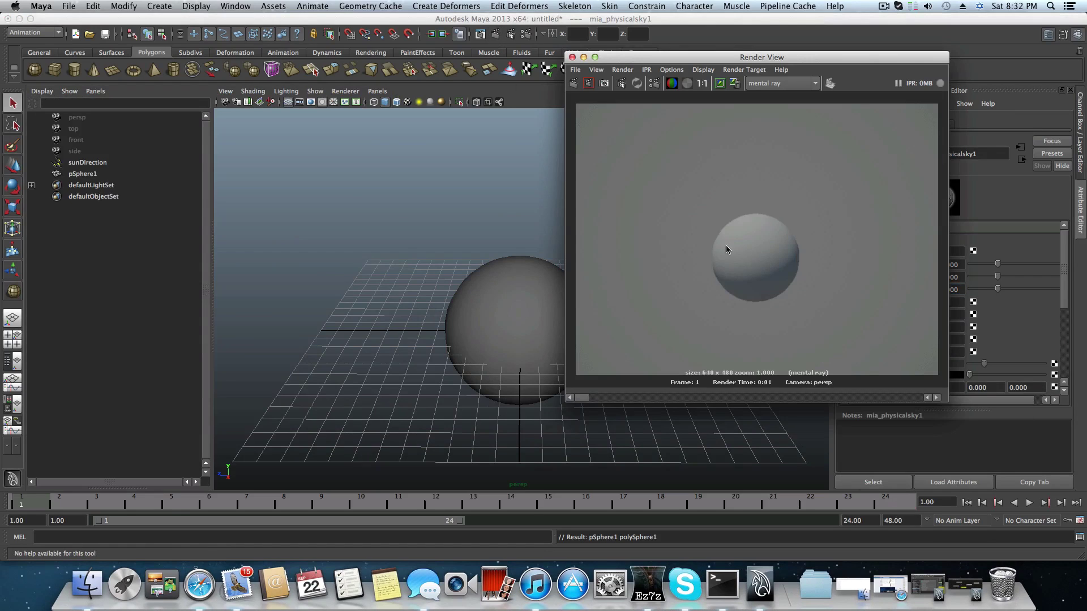
drag(654, 57, 147, 71)
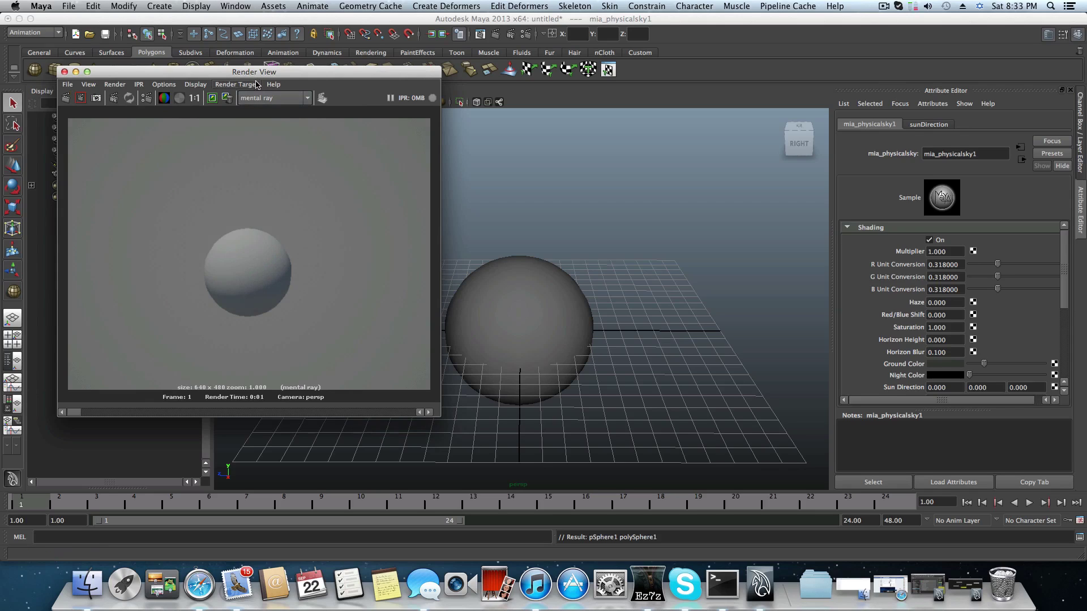
drag(259, 74, 325, 122)
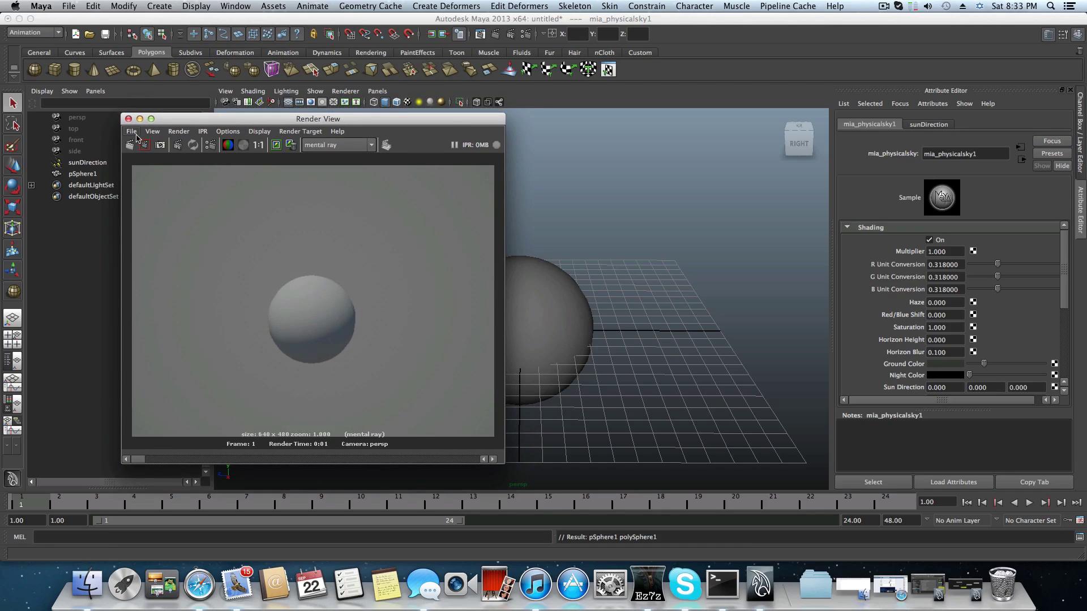
drag(193, 124, 236, 134)
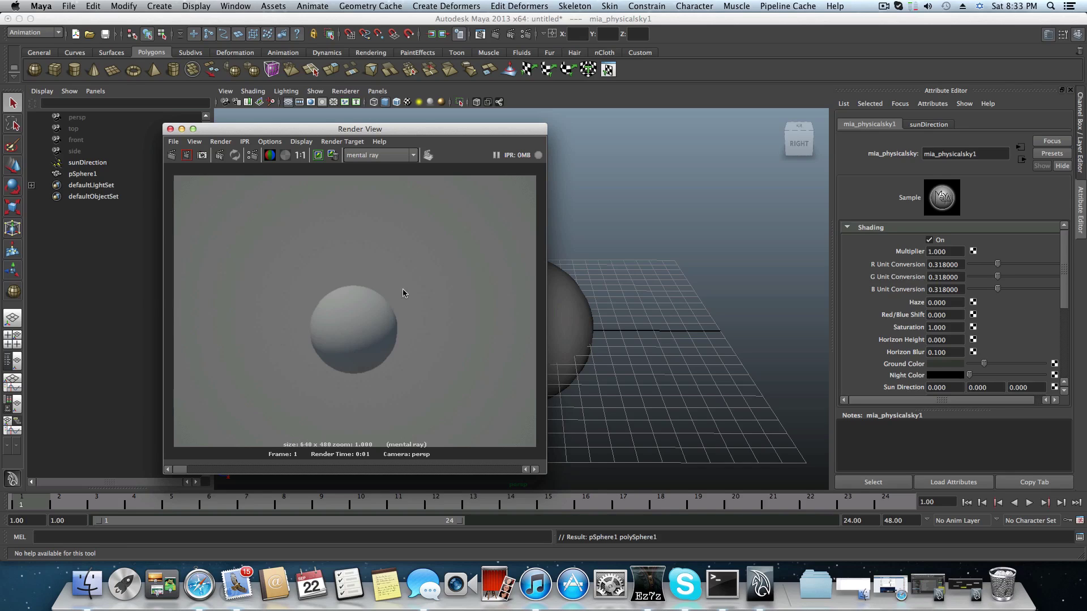
drag(313, 132, 805, 84)
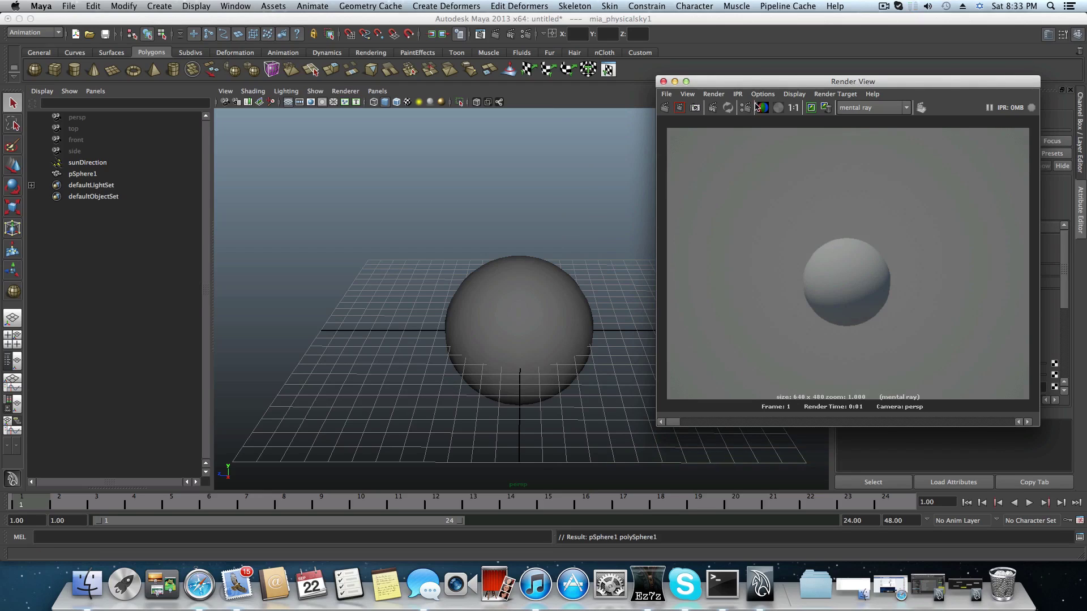
Restore the Hypergraph, select mia_exposure_photographic1 and arrange the windows so its exposure parameters can be read.
click(959, 584)
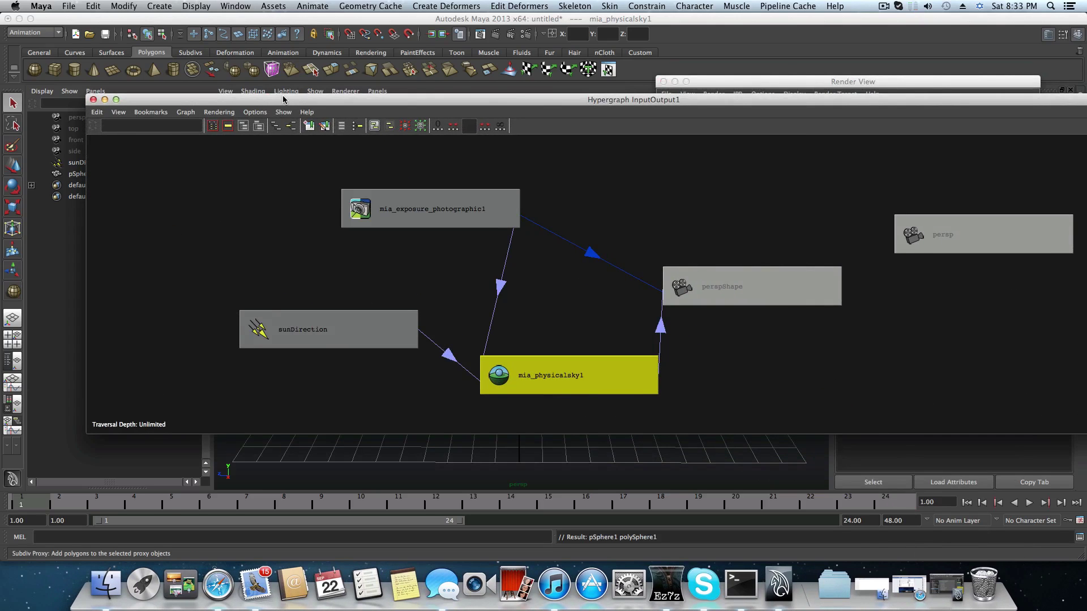
drag(284, 100, 298, 137)
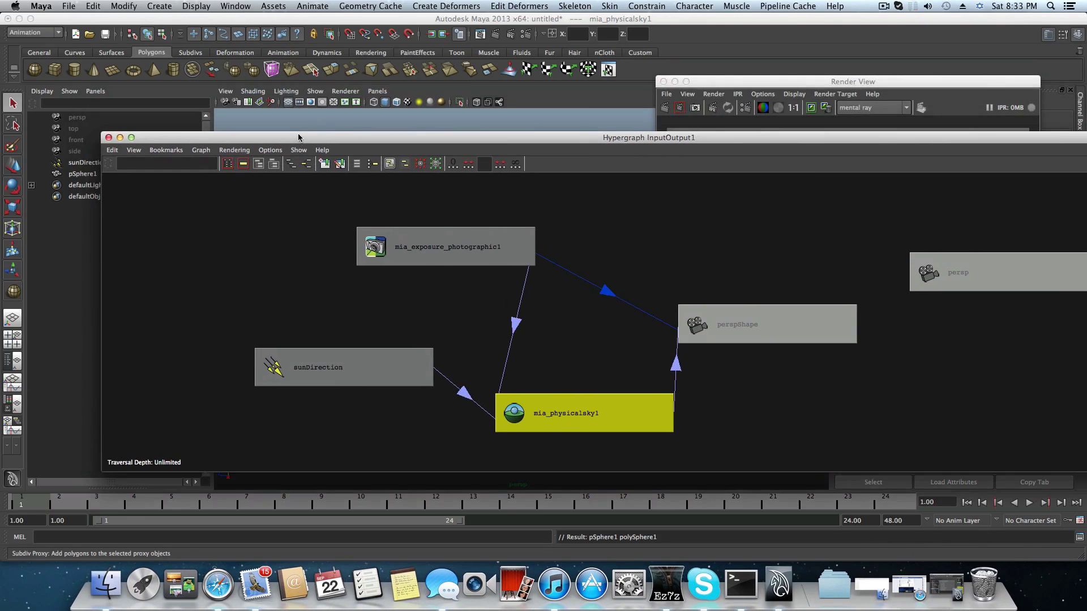
click(411, 232)
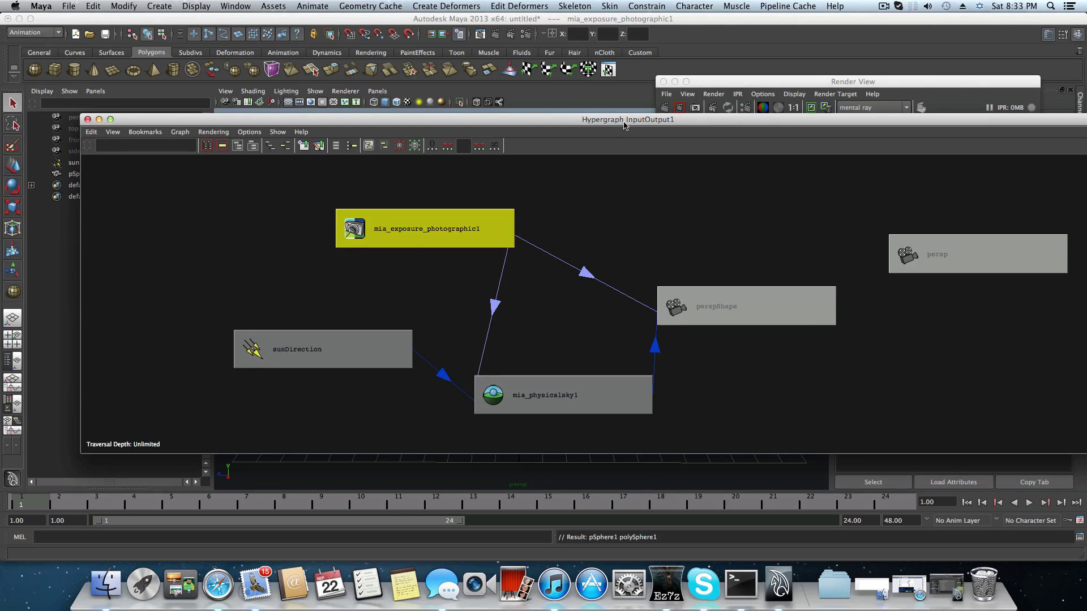
drag(625, 125, 348, 256)
drag(833, 84, 489, 253)
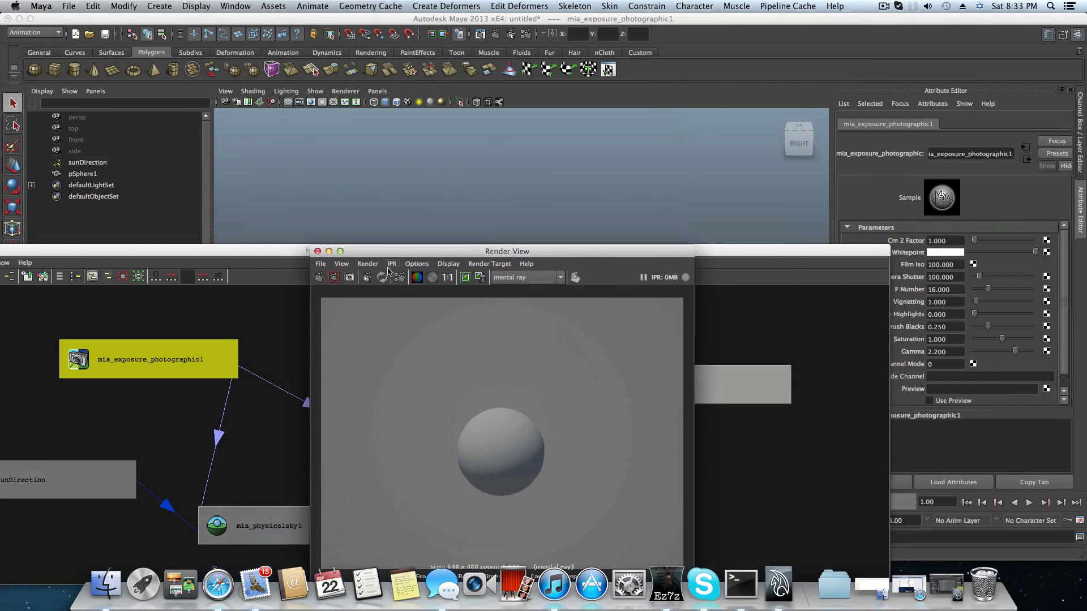
click(329, 251)
drag(328, 251, 301, 121)
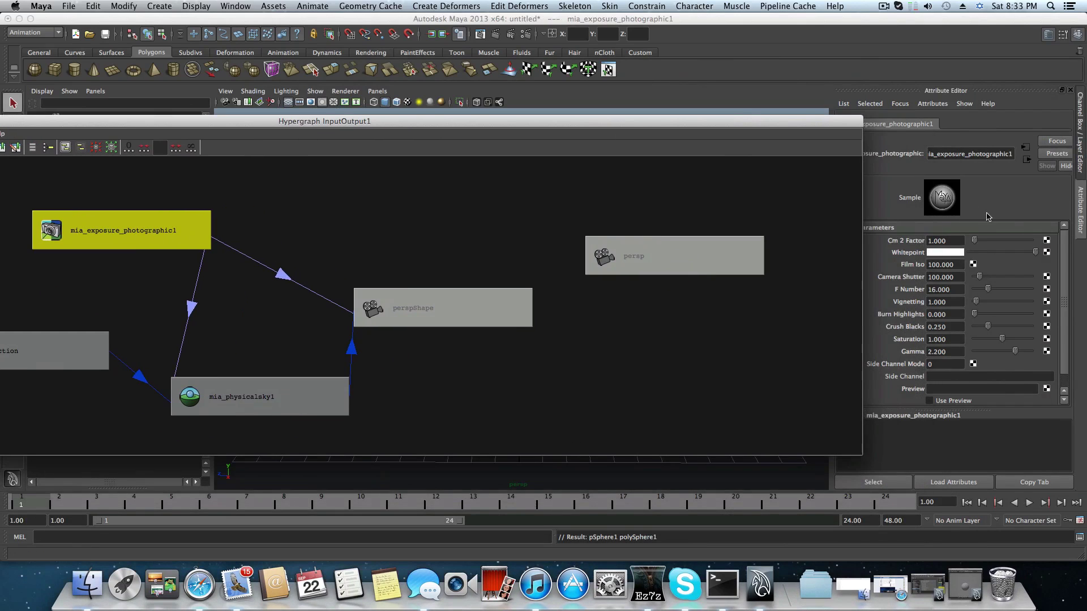
Compare the attributes of mia_physicalsky1 and mia_exposure_photographic1 by inspecting each node in the Hypergraph, ending on the exposure node.
click(222, 388)
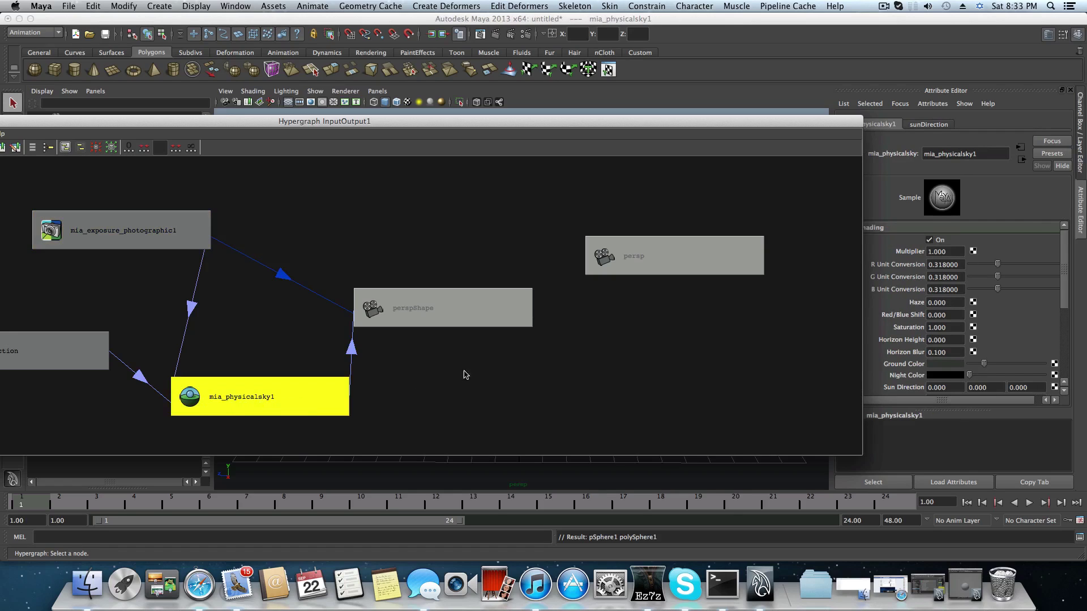
click(1050, 35)
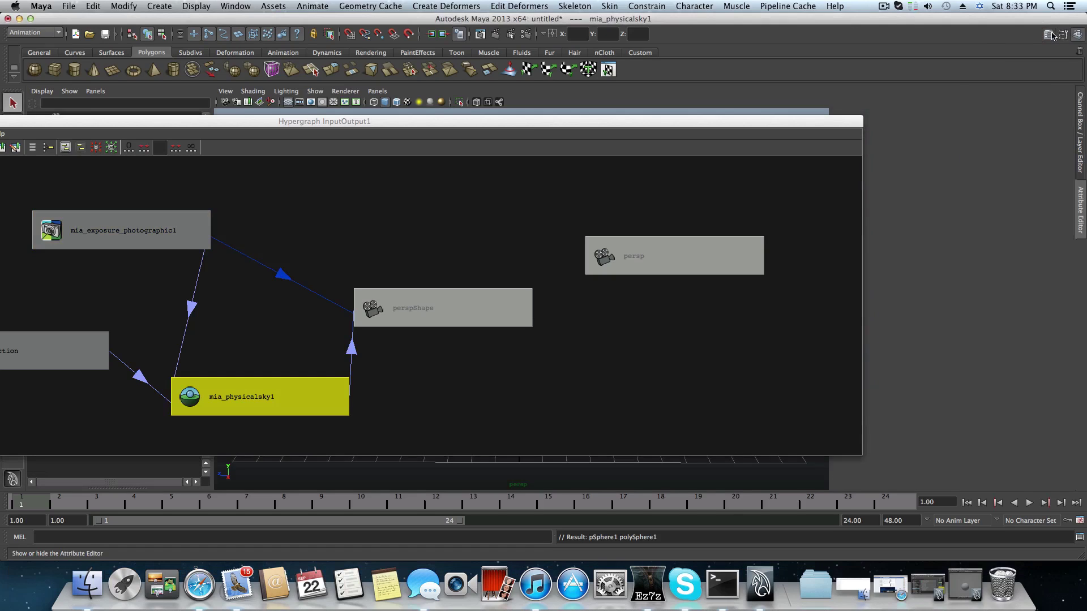
click(1050, 35)
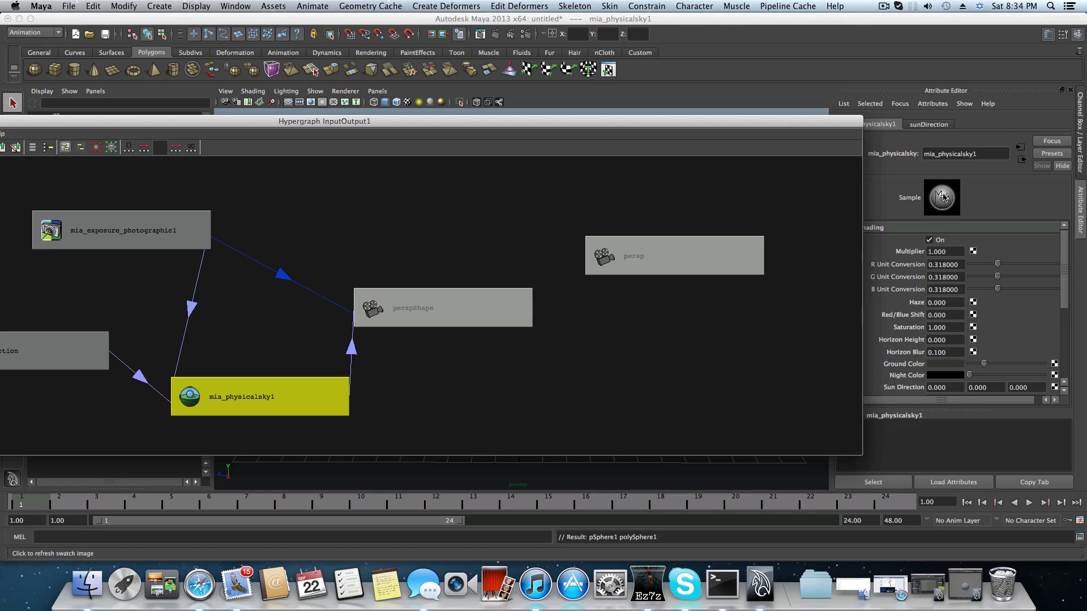
click(86, 232)
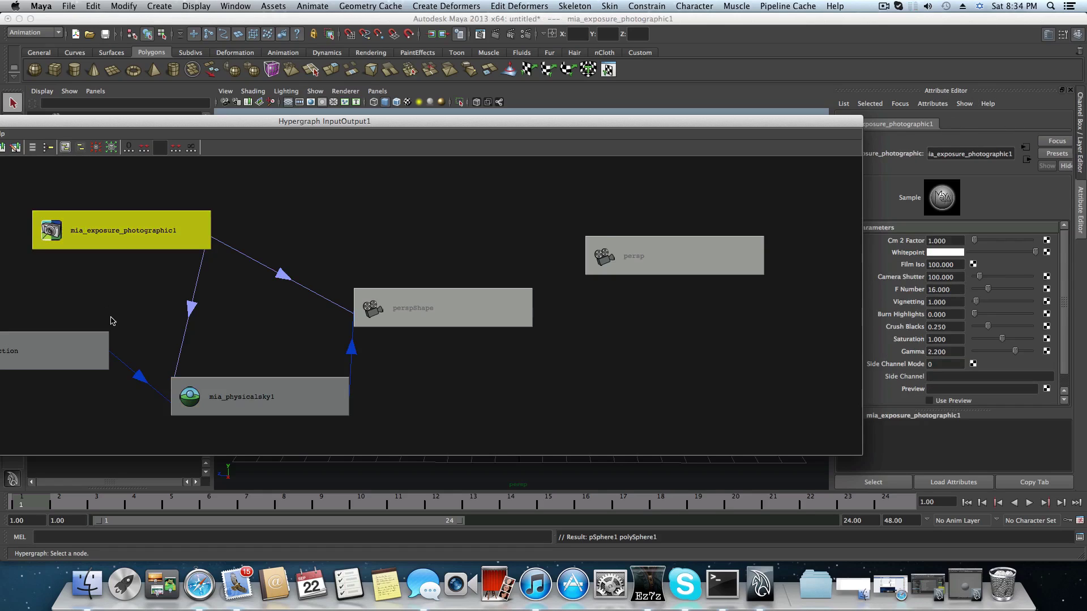
click(190, 391)
click(180, 187)
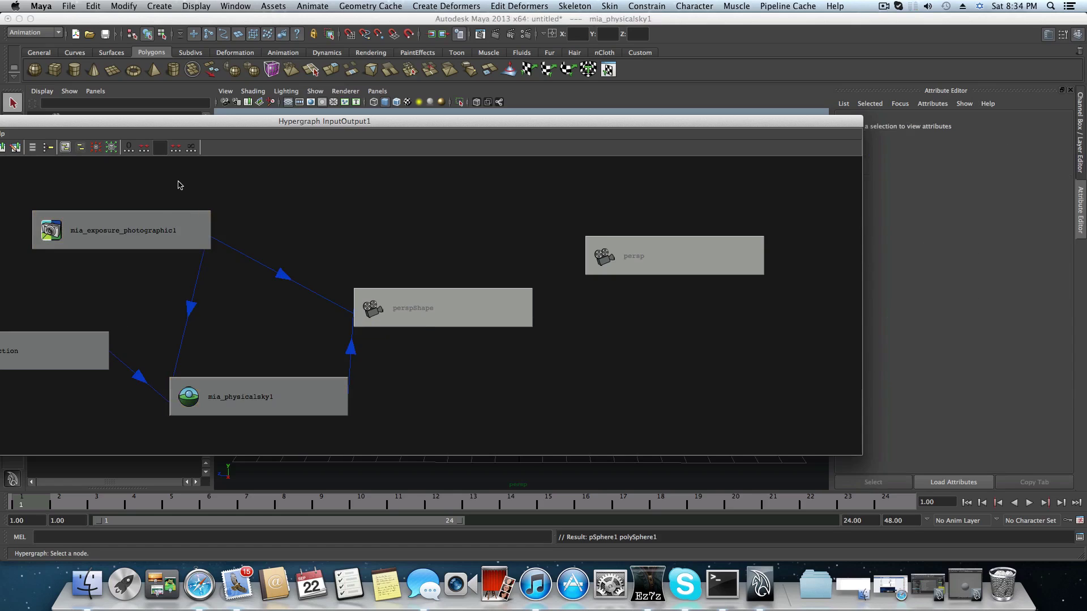
click(210, 244)
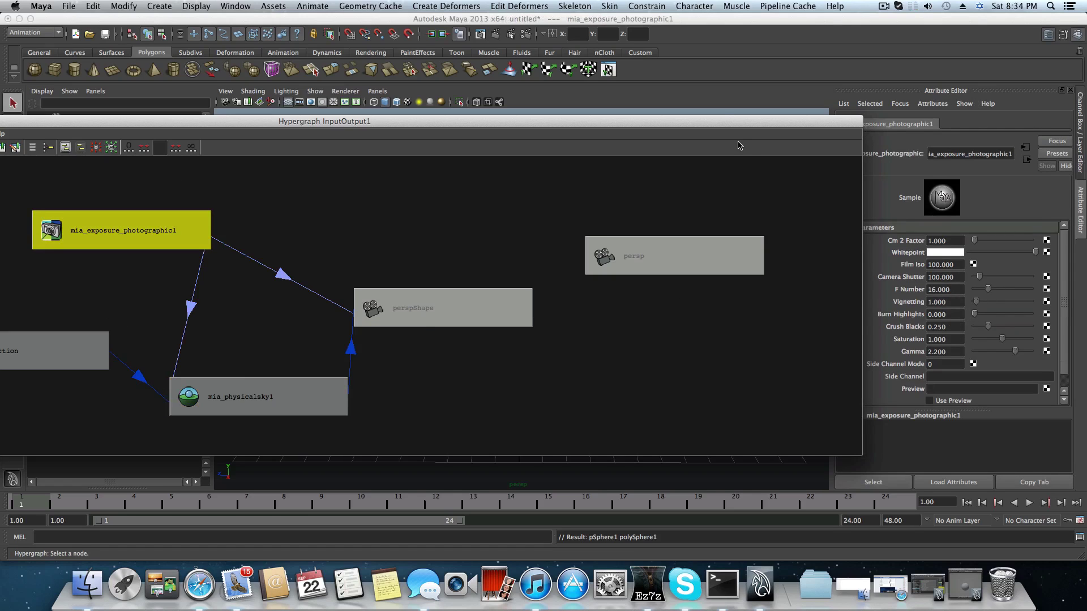
Lower the Hypergraph to uncover the viewport and set the F Number of mia_exposure_photographic1 to 10.
drag(716, 124, 921, 450)
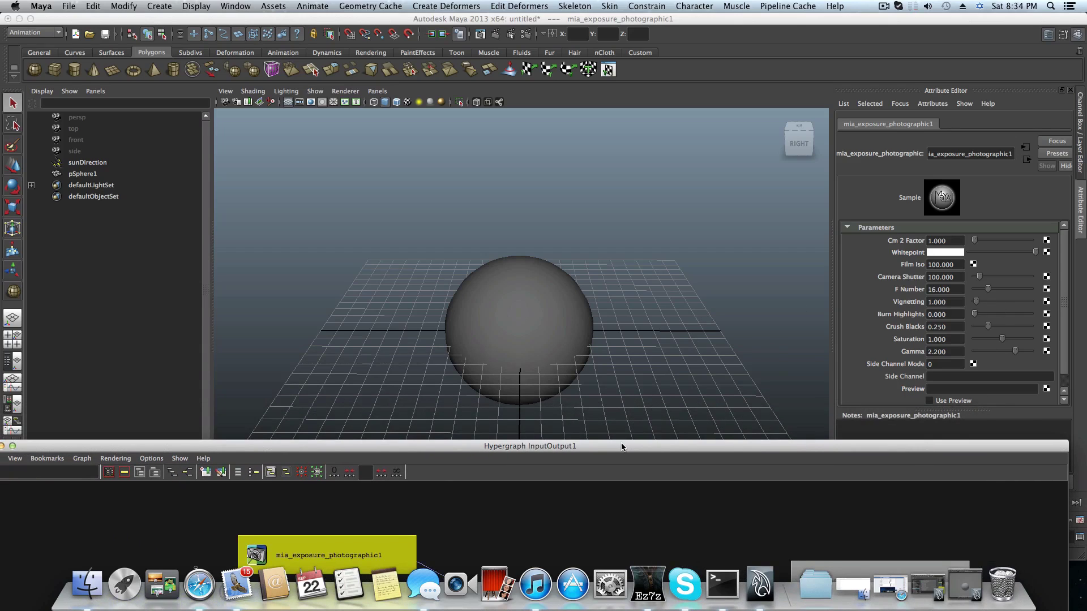
drag(623, 446, 626, 430)
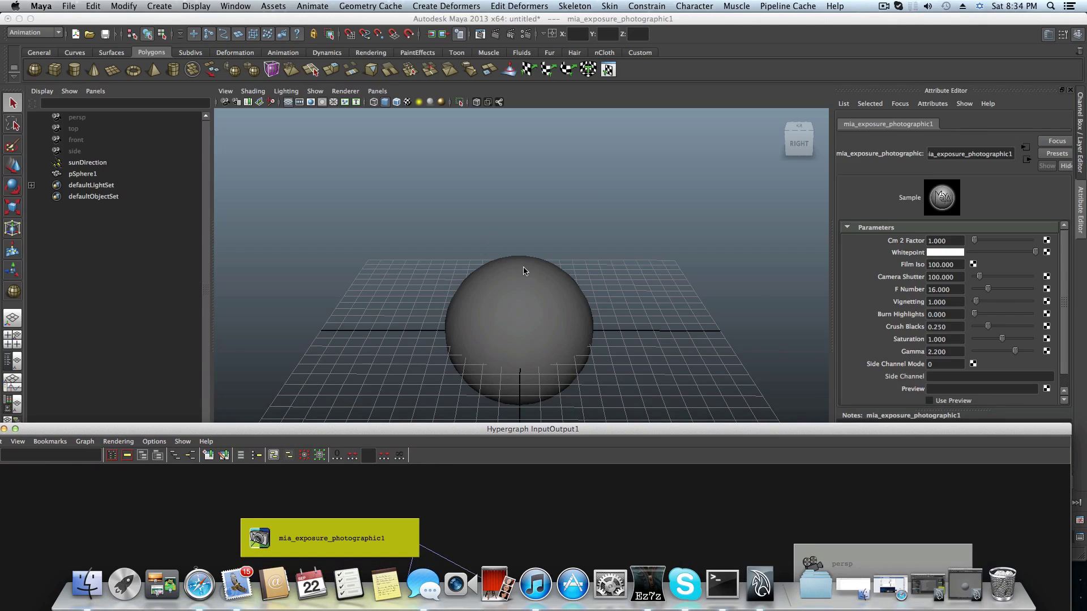
click(956, 291)
drag(957, 291, 925, 292)
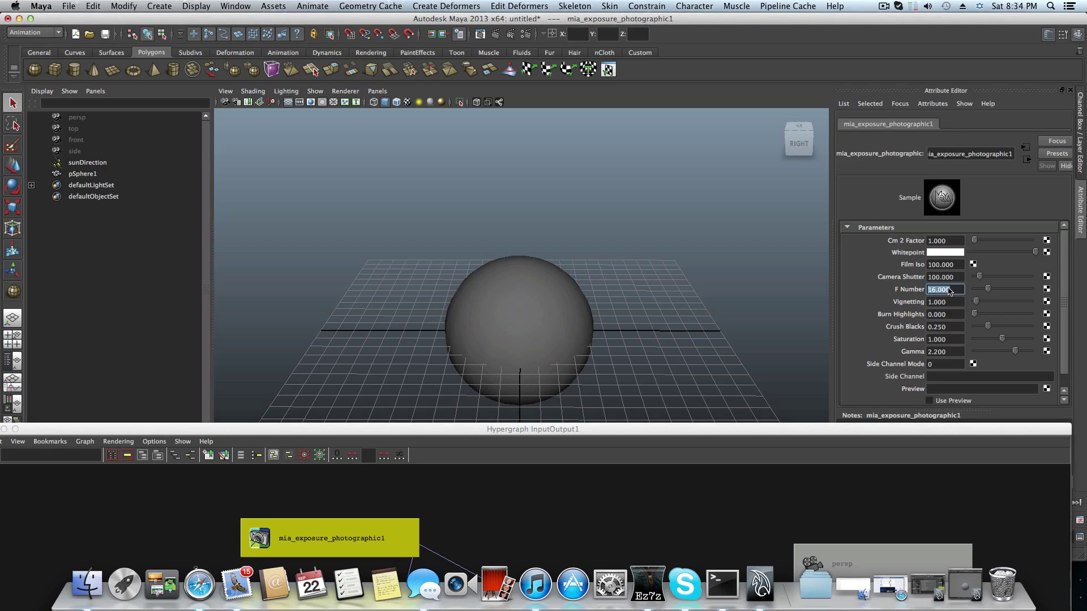
drag(956, 290, 917, 294)
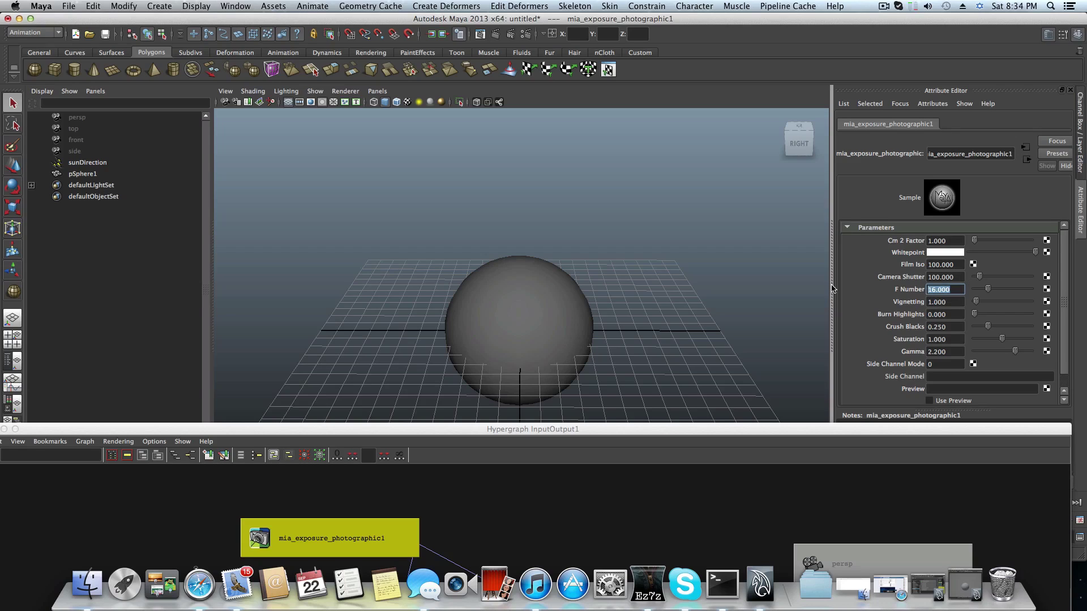
text(1)
text(0)
key(Return)
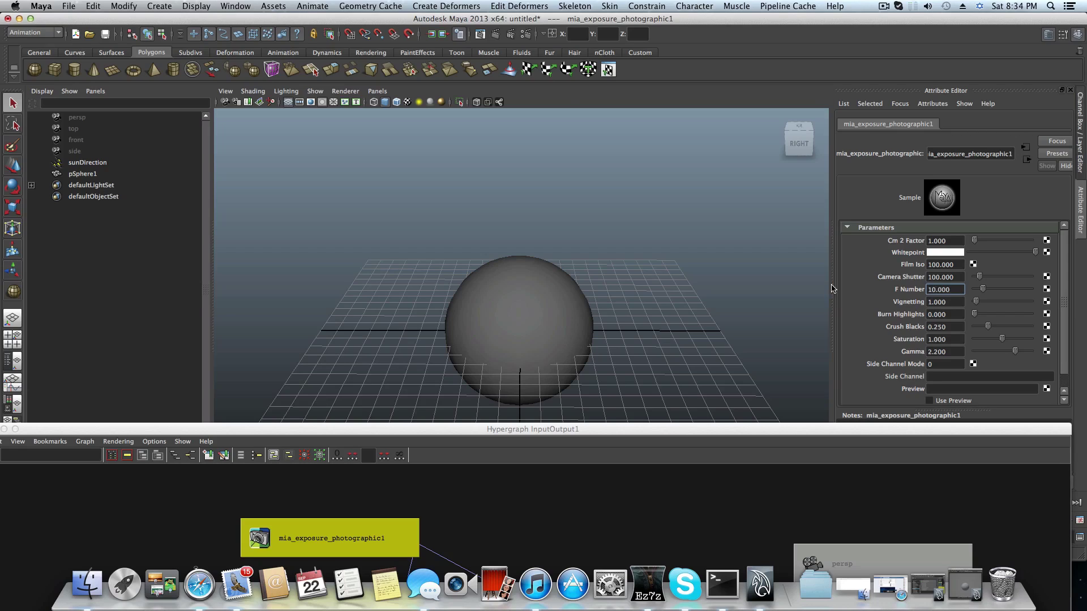
Render the perspective view, keep the image and compare it with the earlier render, leaving the exposure parameters uncovered.
click(480, 34)
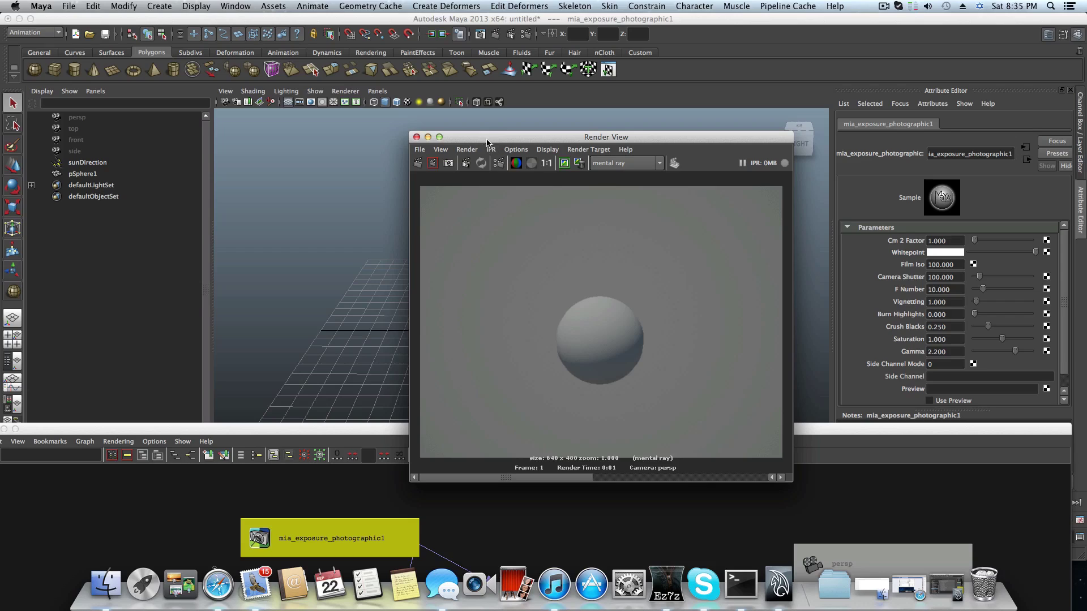
drag(487, 142, 626, 96)
click(560, 116)
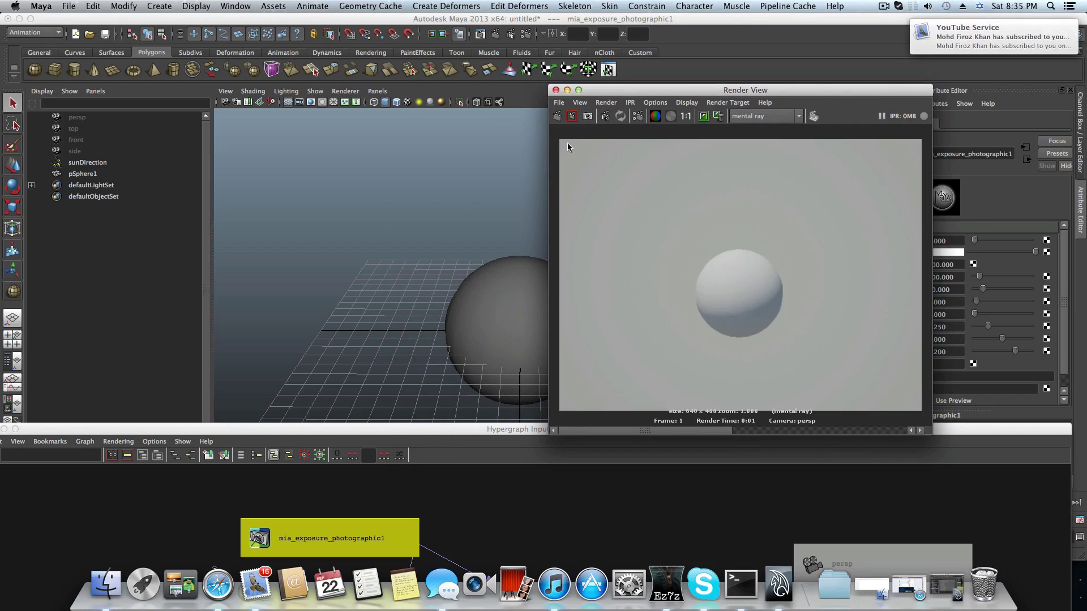
click(708, 119)
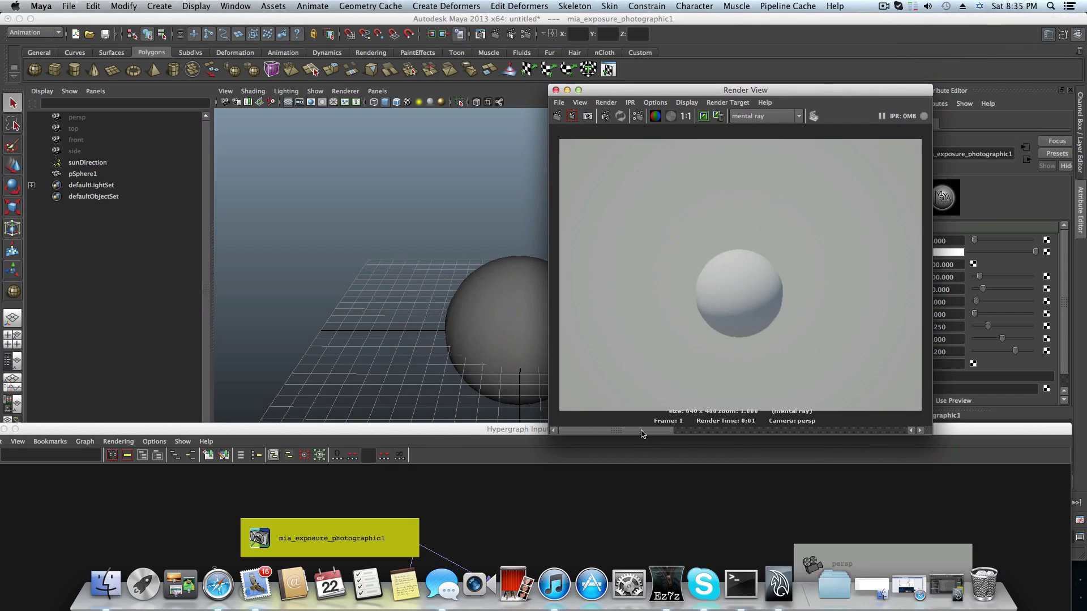
drag(706, 429, 878, 437)
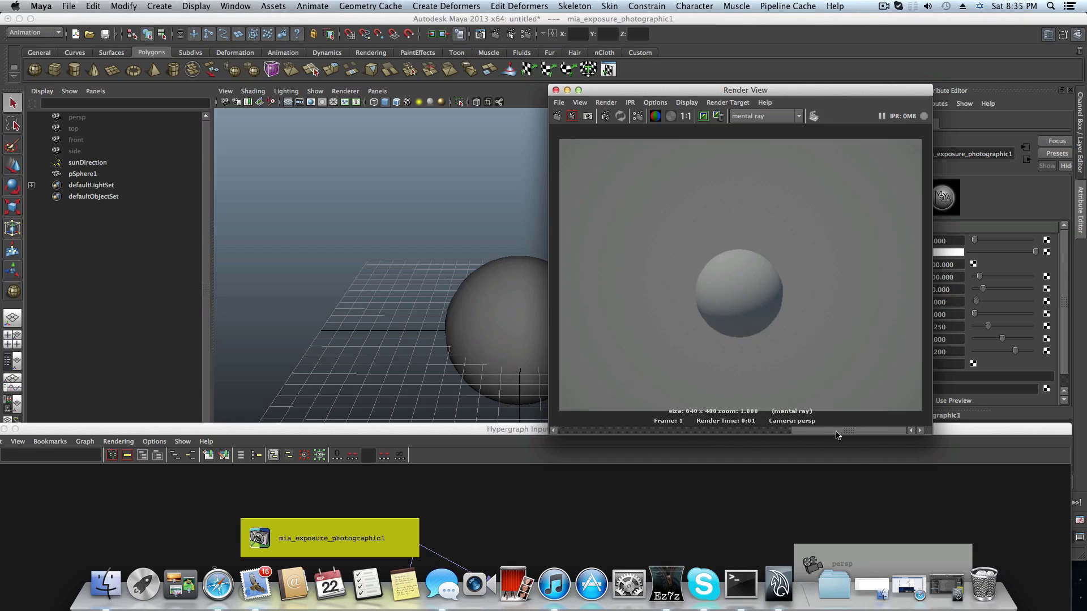
click(799, 434)
drag(755, 93, 641, 97)
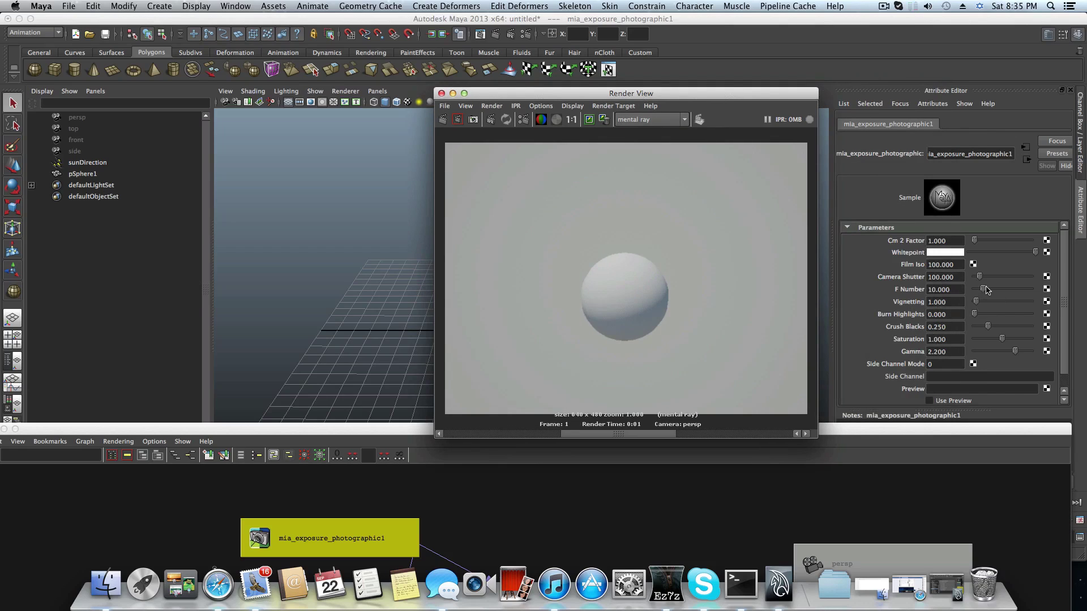
Test-render the sphere with F Numbers of about 21.98 and 3.23, finishing with the F Number at about 9.7.
drag(984, 289, 995, 290)
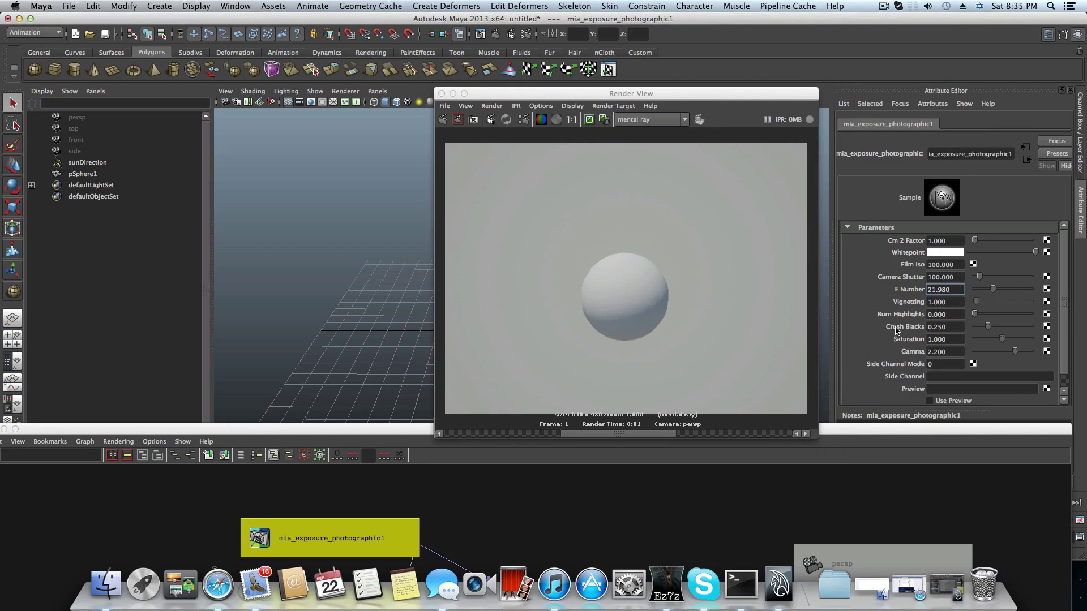
click(443, 119)
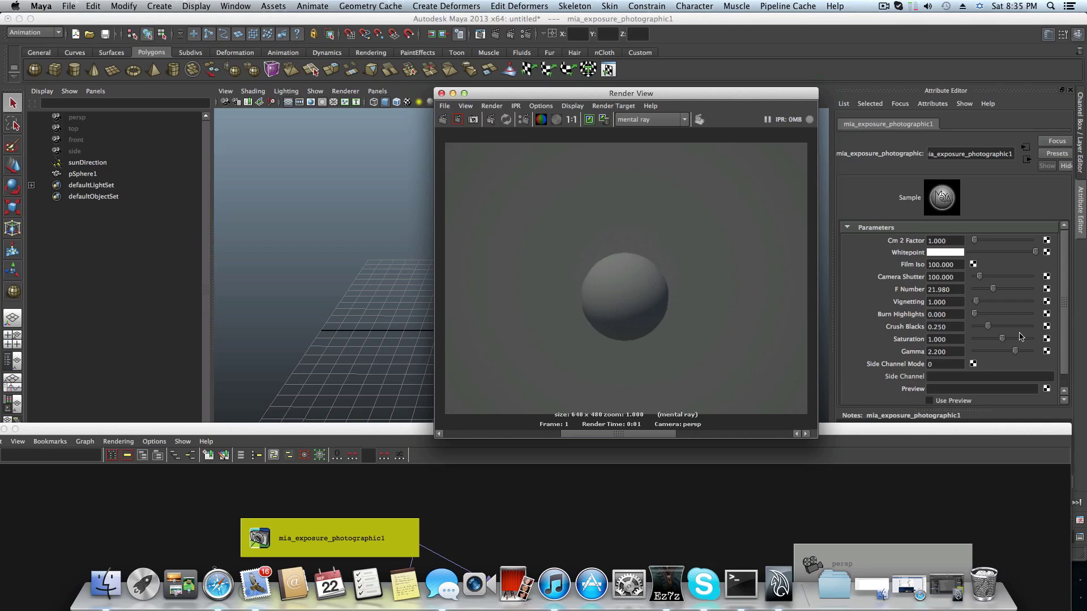
drag(995, 290, 969, 291)
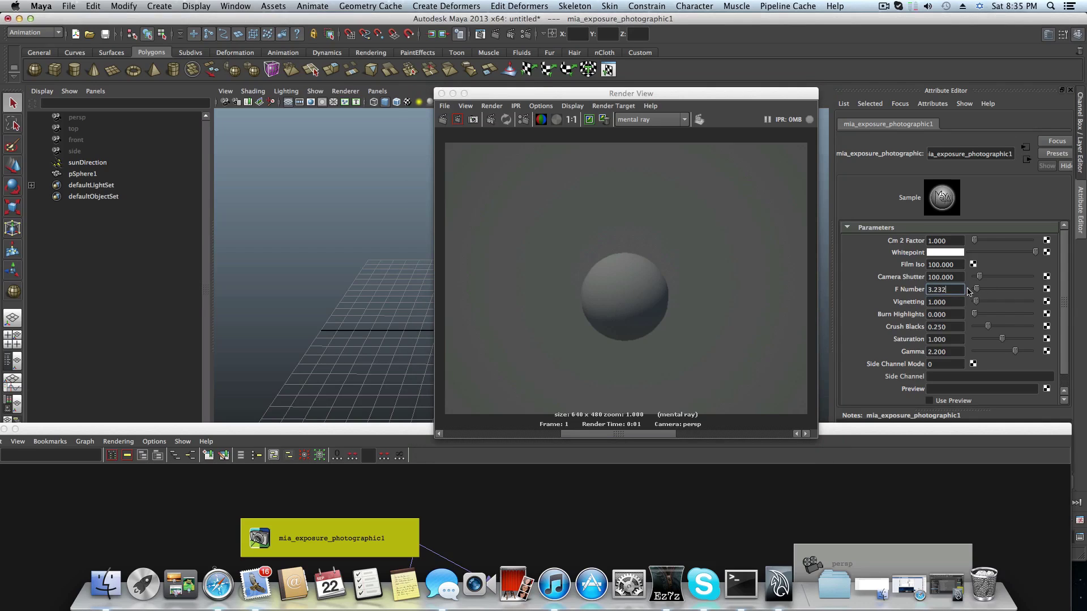
click(444, 120)
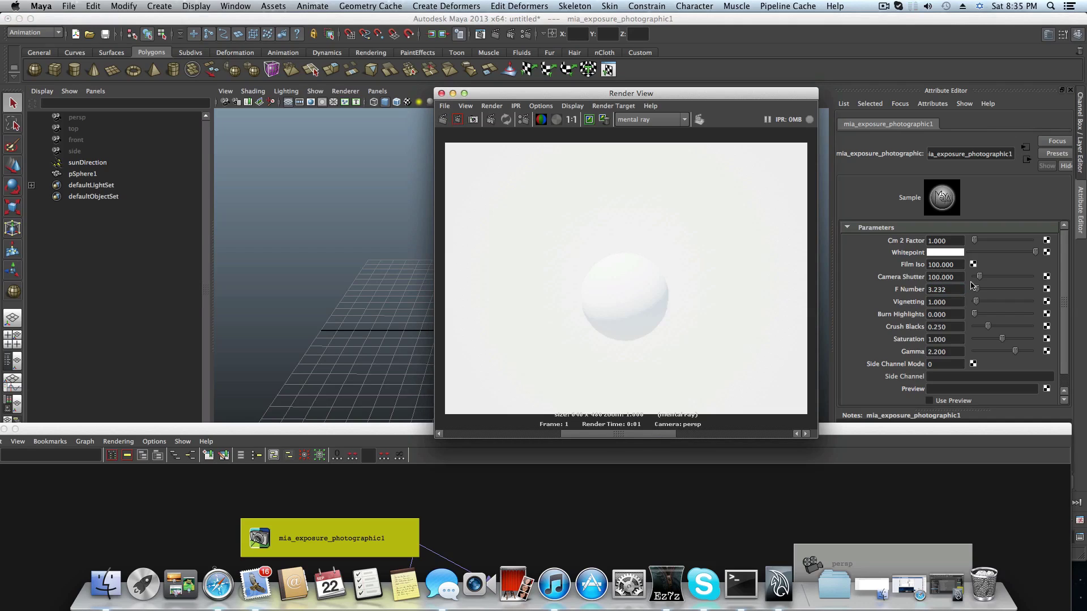
drag(977, 290, 982, 290)
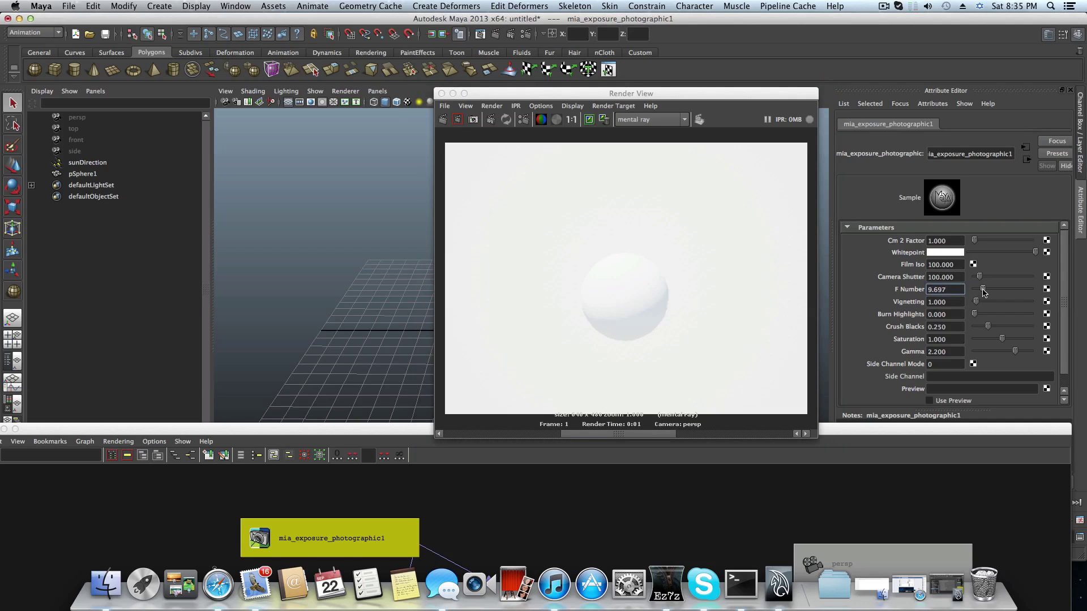
click(443, 120)
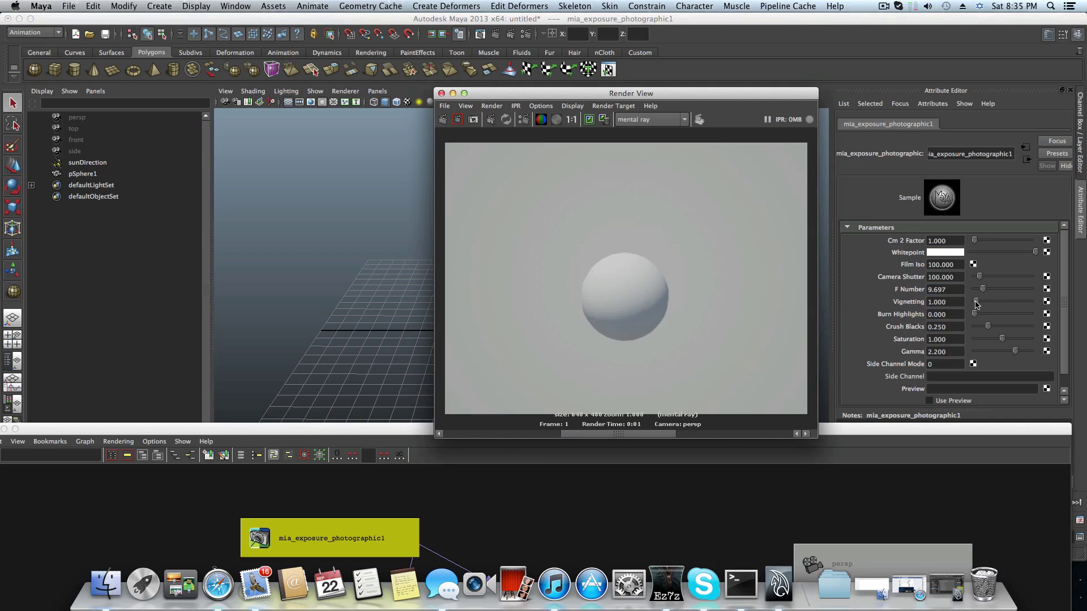
Raise the exposure shader's Vignetting to about 5.05 and on to about 22.2, rendering the view after each change.
drag(975, 302, 986, 301)
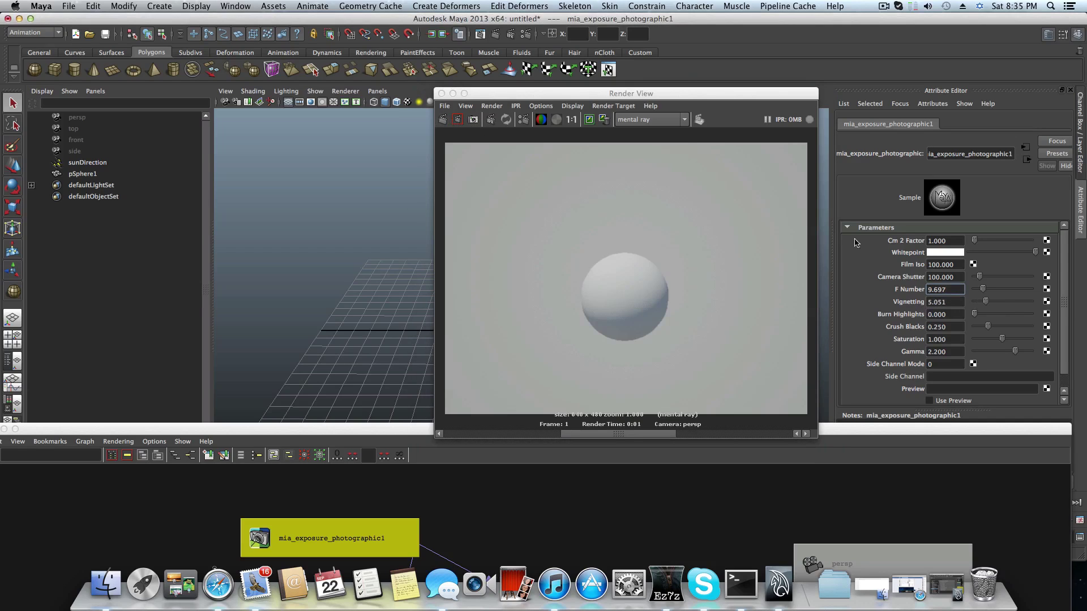
click(444, 120)
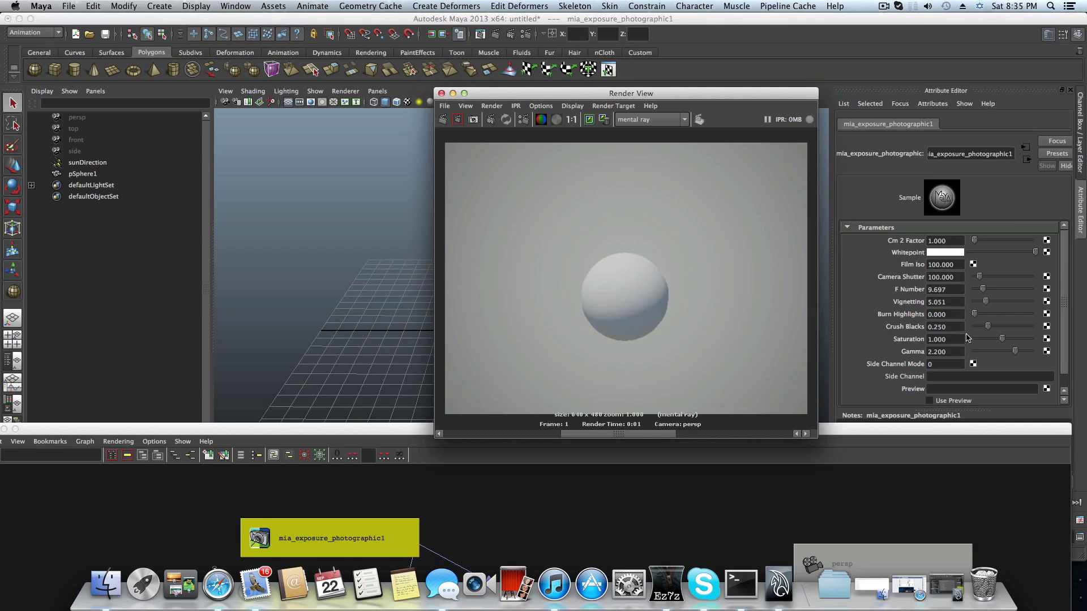
drag(989, 303, 1023, 302)
click(447, 120)
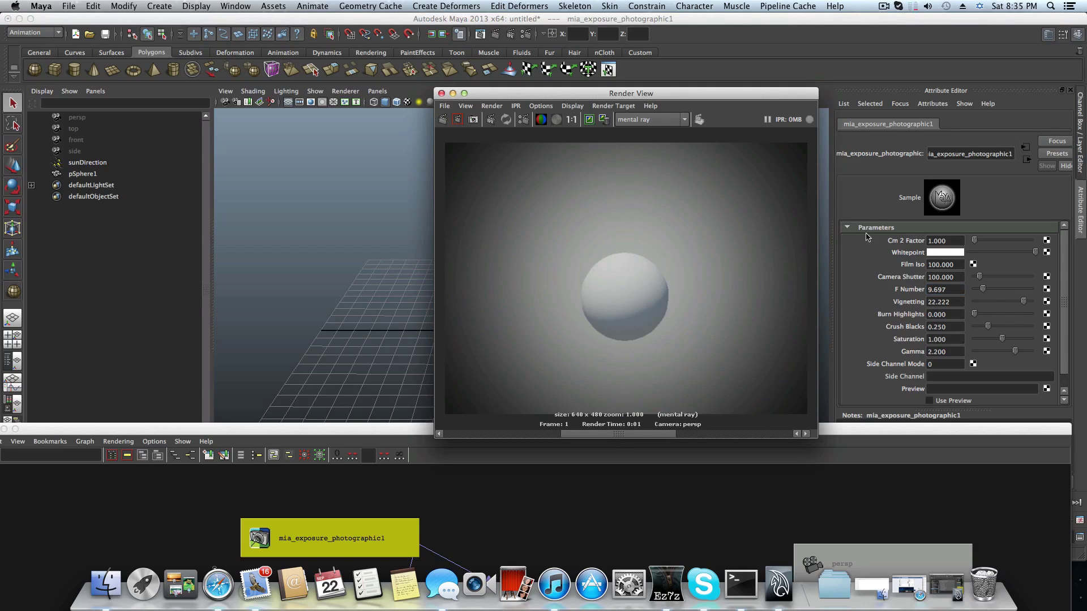
Set Burn Highlights to about 0.525 and Crush Blacks to about 0.697, rendering the view after each change.
drag(974, 315, 1004, 315)
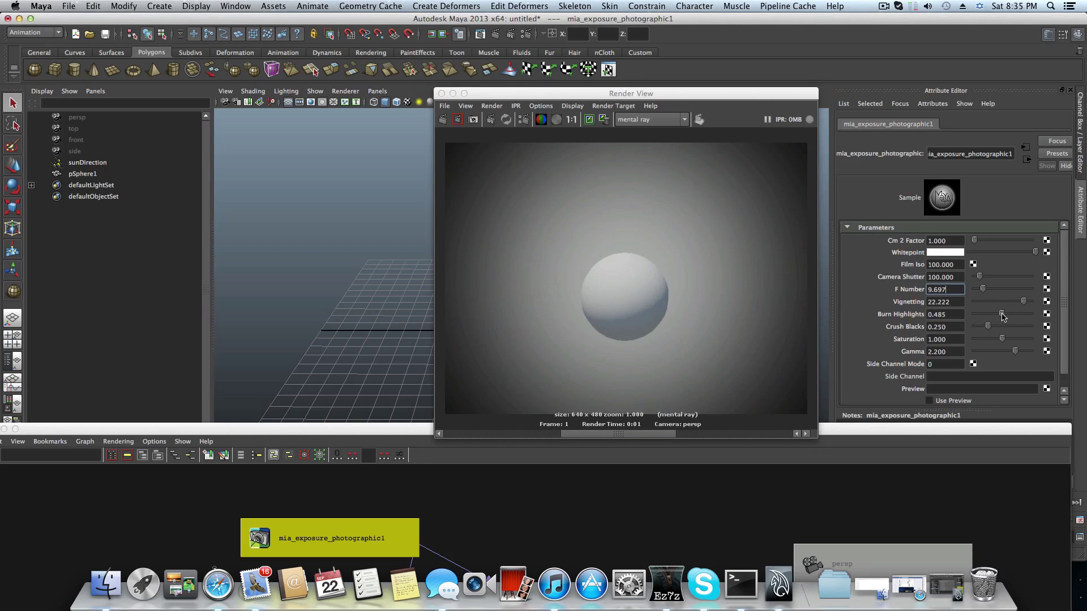
click(444, 120)
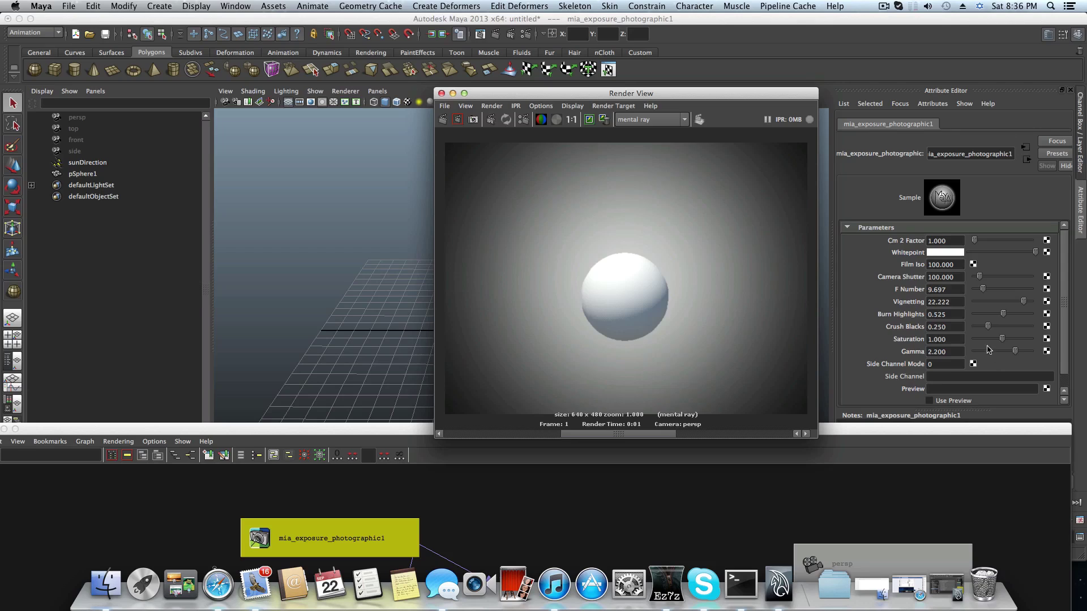
drag(988, 327, 1015, 332)
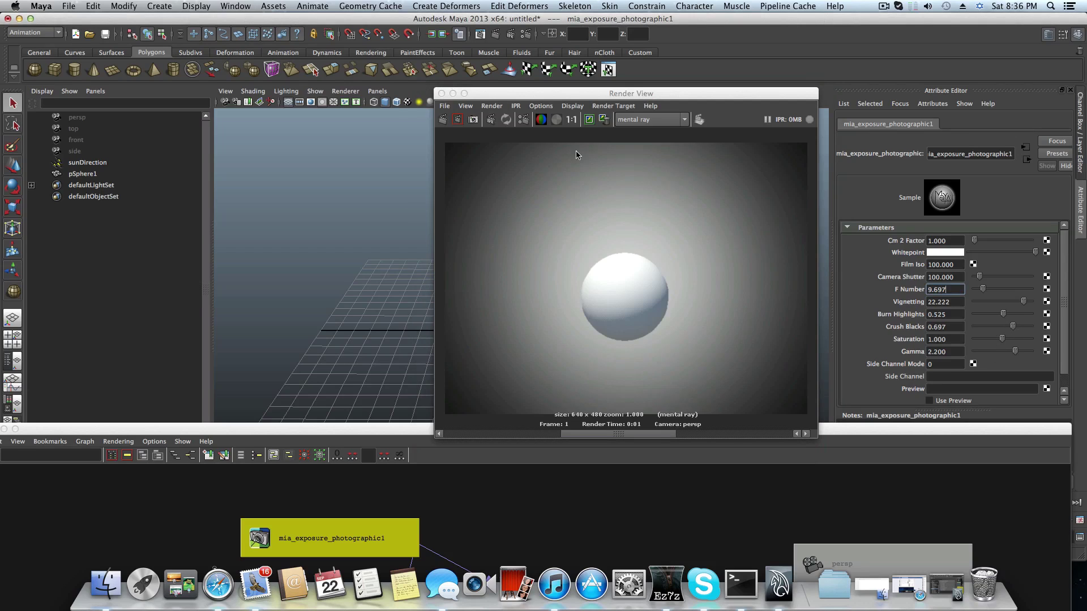
click(443, 120)
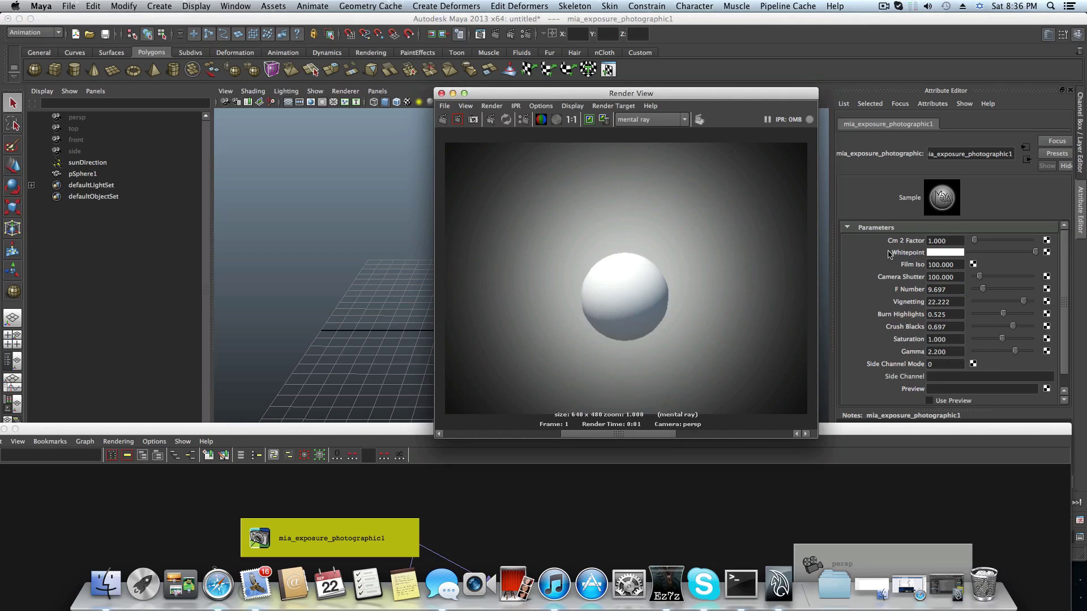
Close the Render View and review the camera's sun, sky and exposure node network before minimizing the Hypergraph.
click(441, 94)
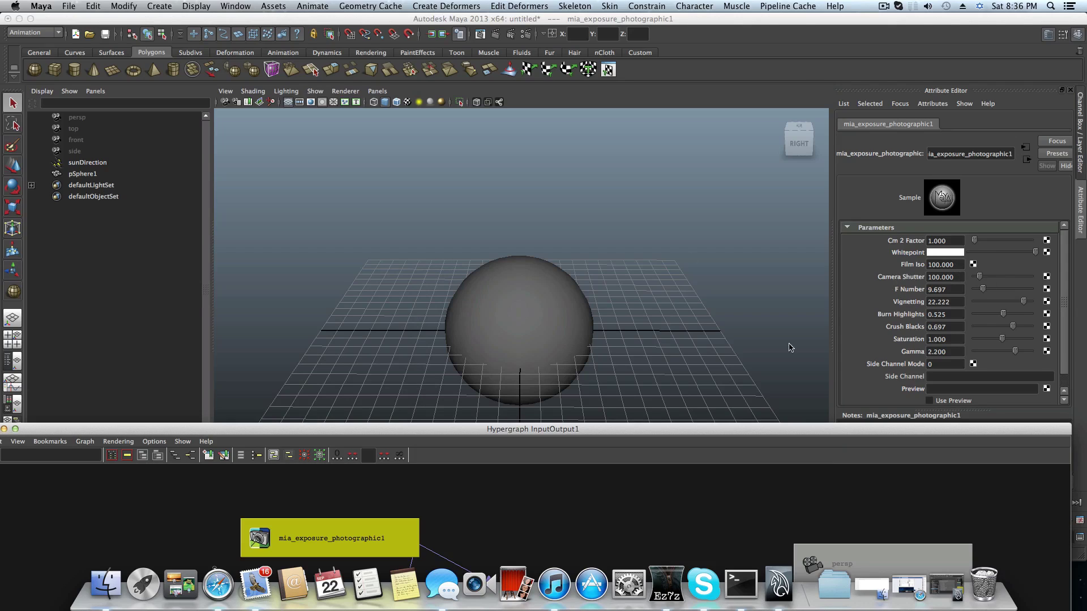
drag(504, 429, 507, 116)
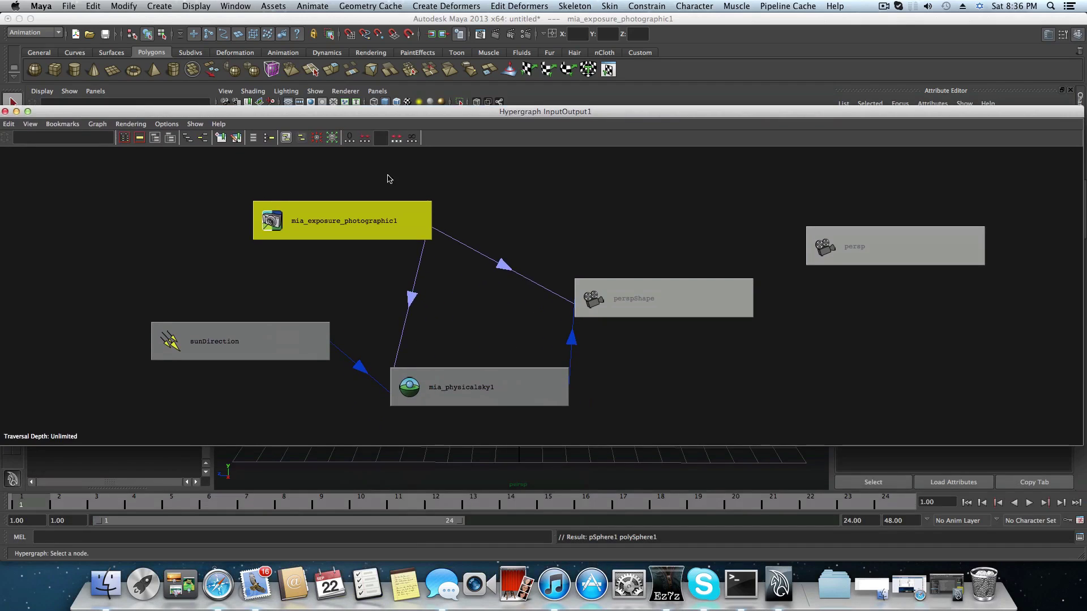
mouse_move(294, 116)
mouse_down()
mouse_move(332, 104)
mouse_move(328, 208)
mouse_move(305, 185)
mouse_move(300, 110)
mouse_up()
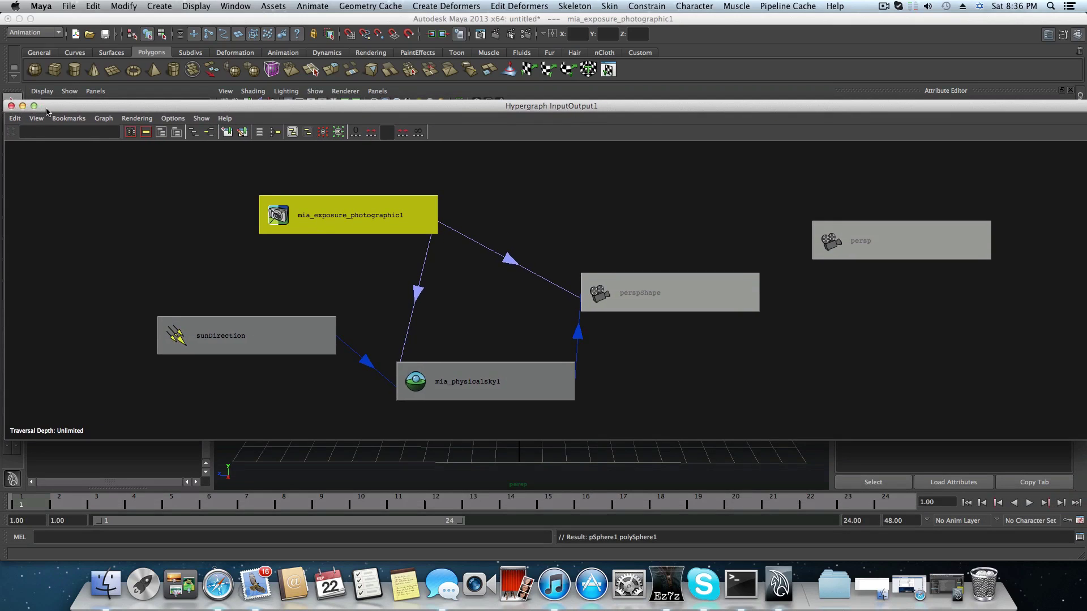
mouse_move(50, 111)
mouse_down()
mouse_move(51, 314)
mouse_move(94, 107)
mouse_move(48, 108)
mouse_up()
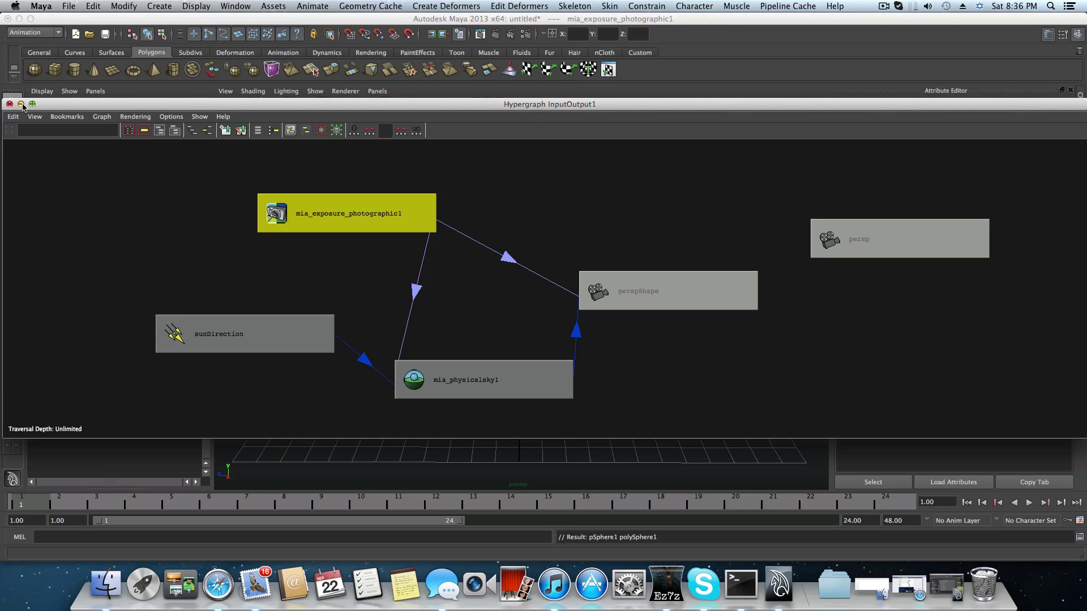
click(21, 104)
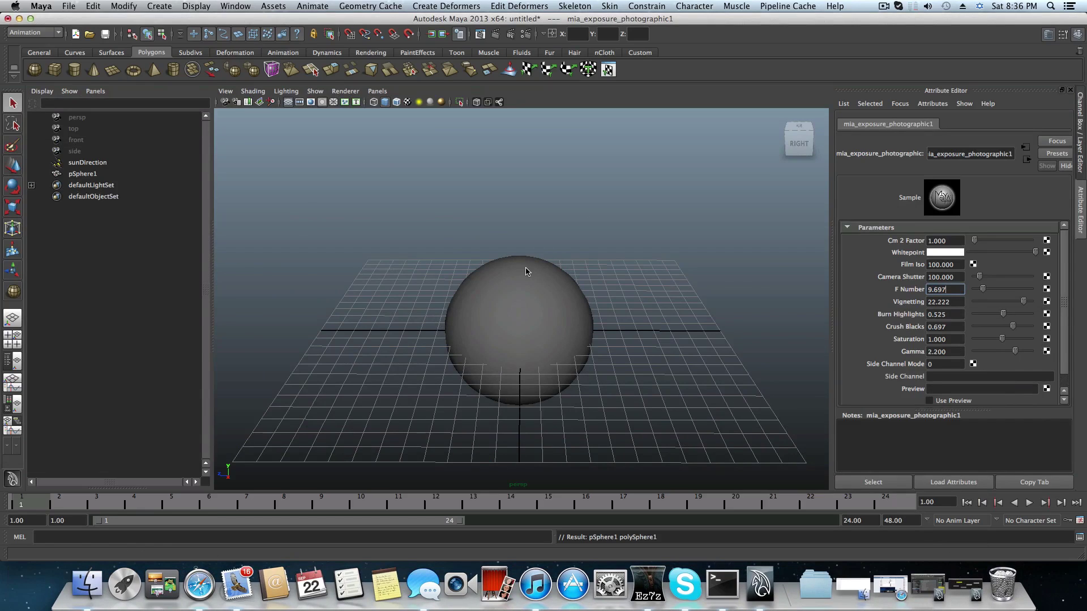
scroll(519, 271, up, 2)
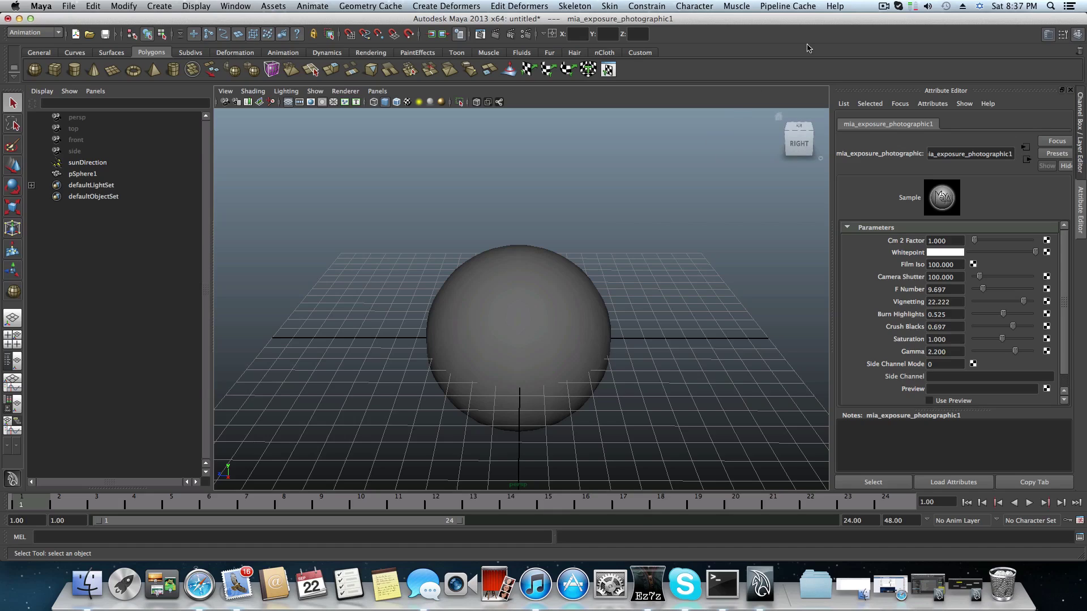
click(882, 8)
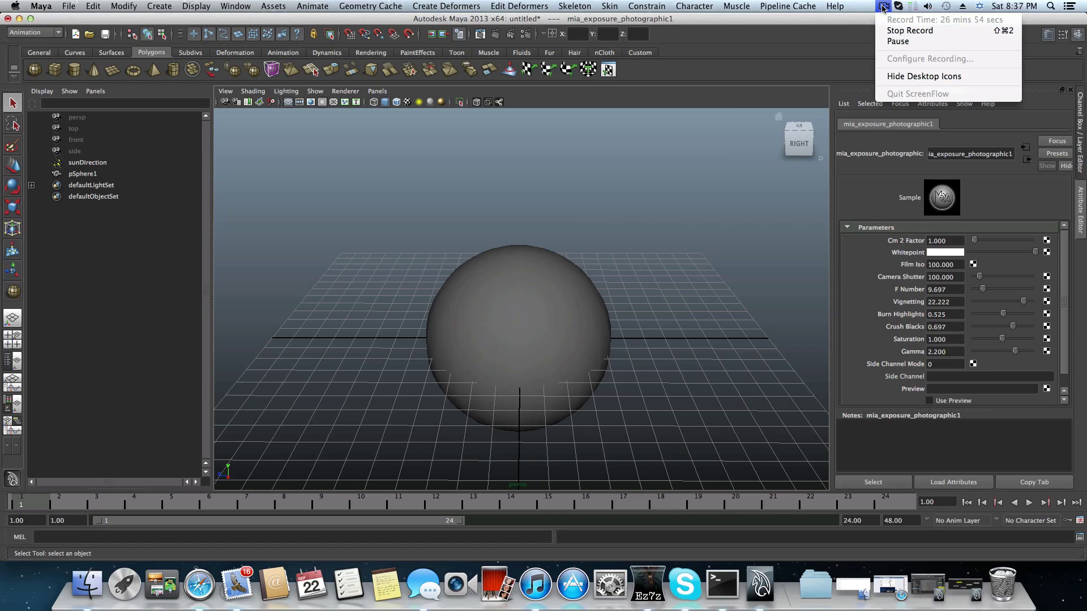